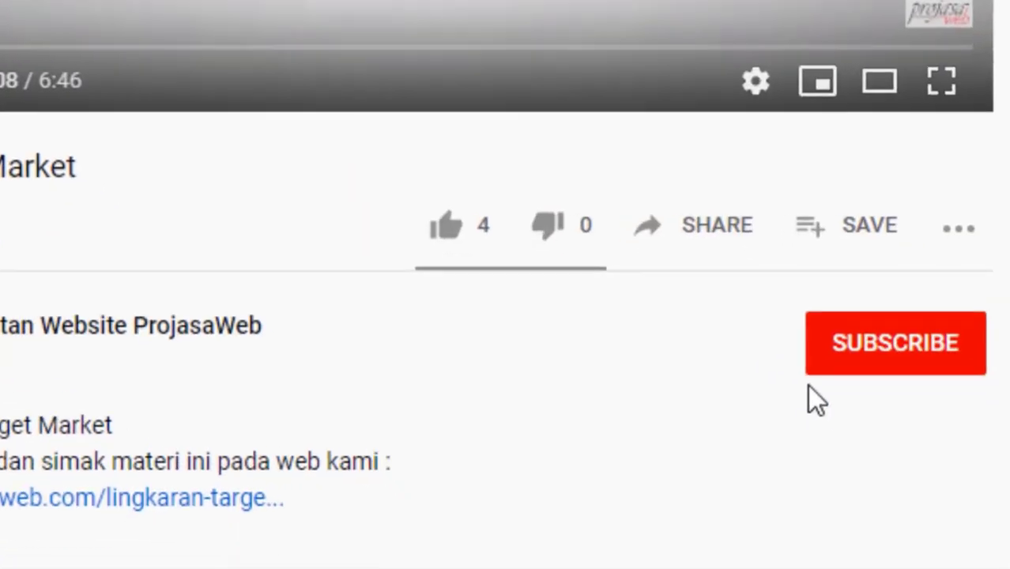
Subscribe to the ProjasaWeb channel and turn on all notifications for it
left_click(874, 357)
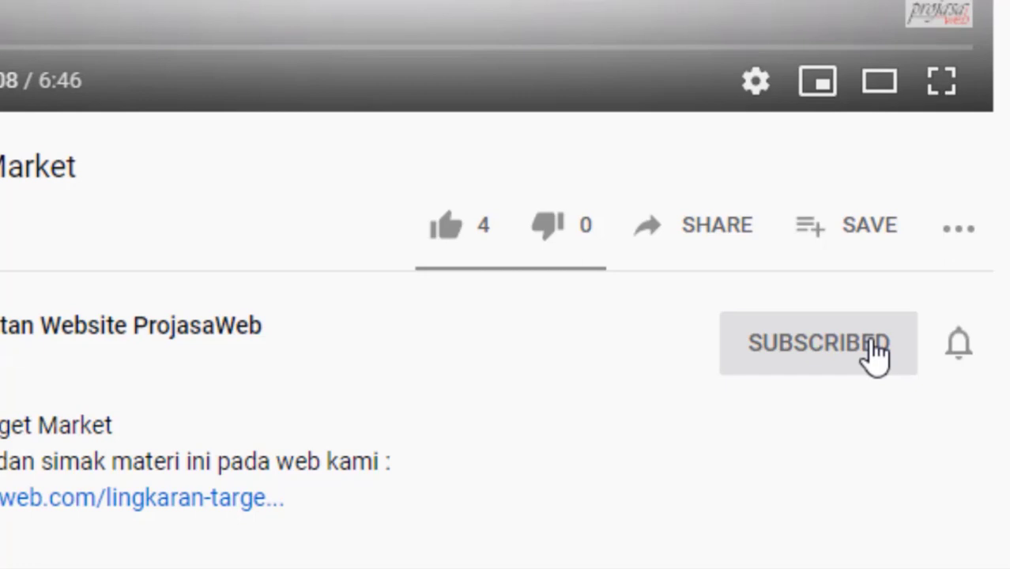
left_click(961, 362)
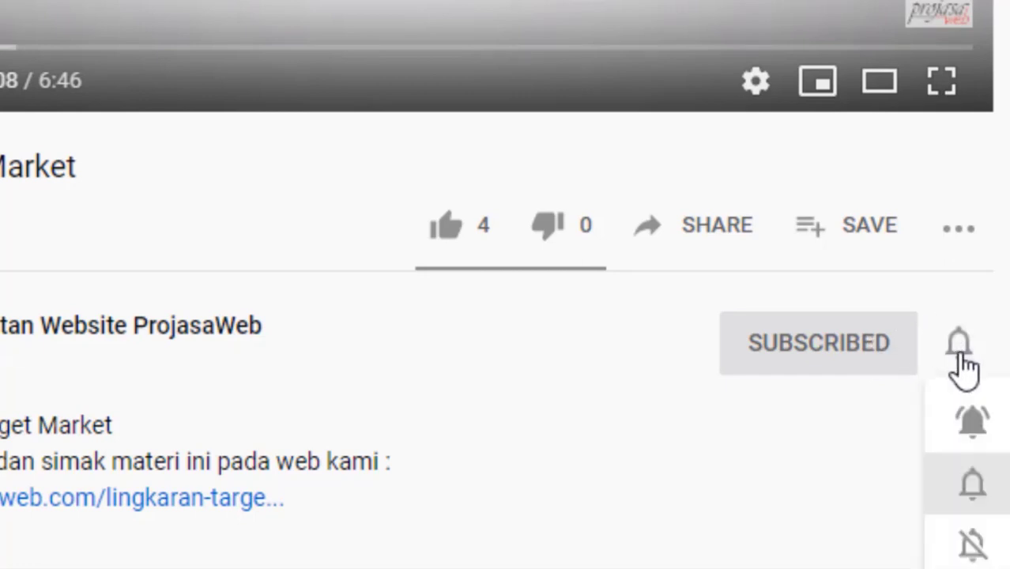
left_click(991, 422)
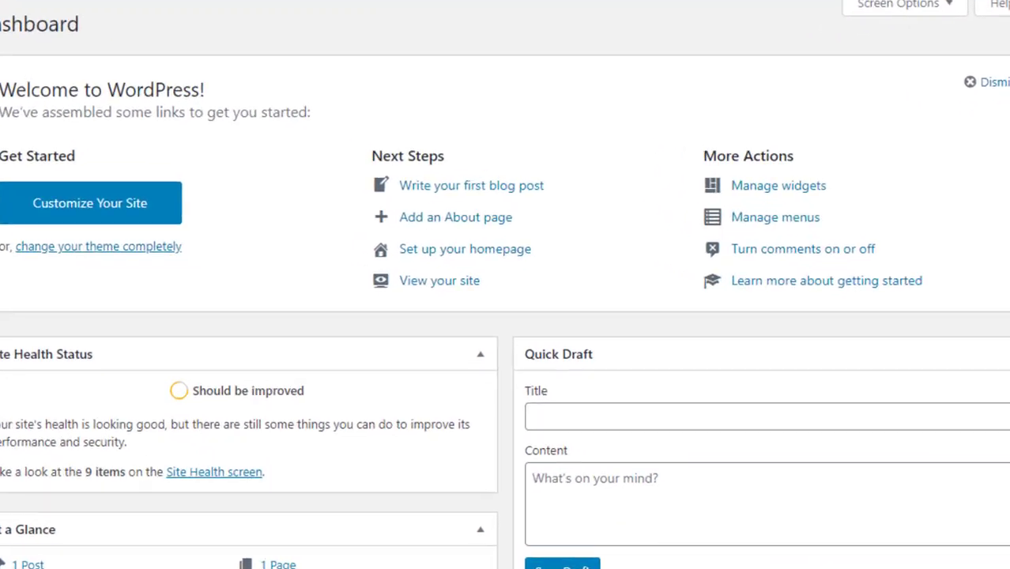
Switch to the Google Docs outline "Cara Membuat Artikel" and review its topics from Judul to Discussion
left_click(431, 14)
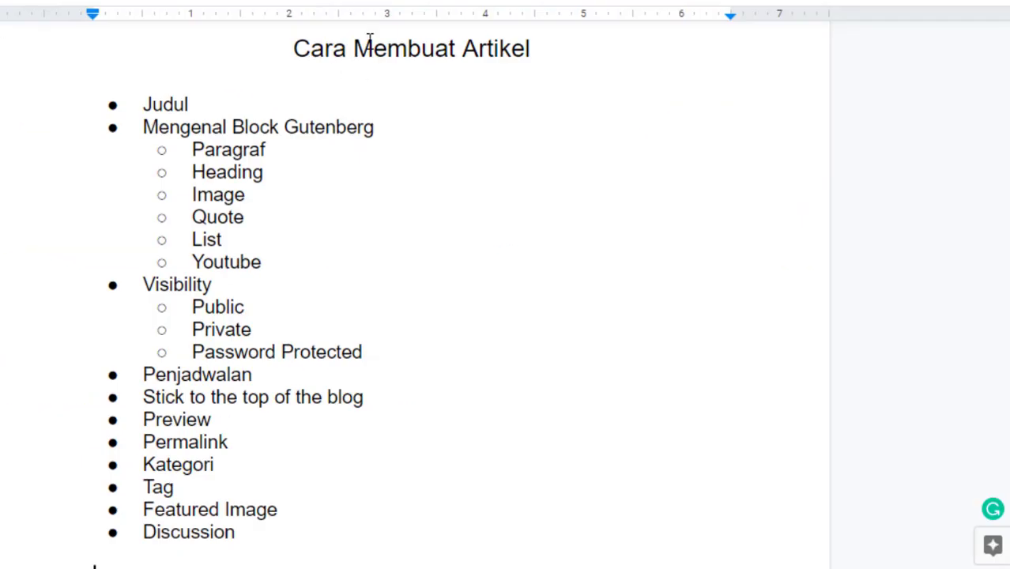
scroll(365, 159, "up", 2)
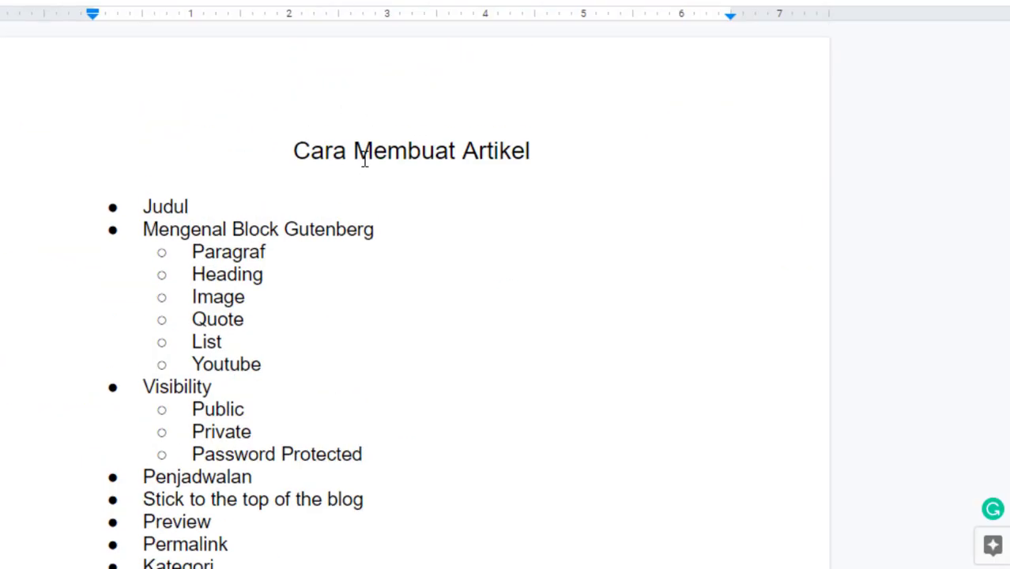
scroll(365, 158, "down", 3)
scroll(364, 159, "up", 2)
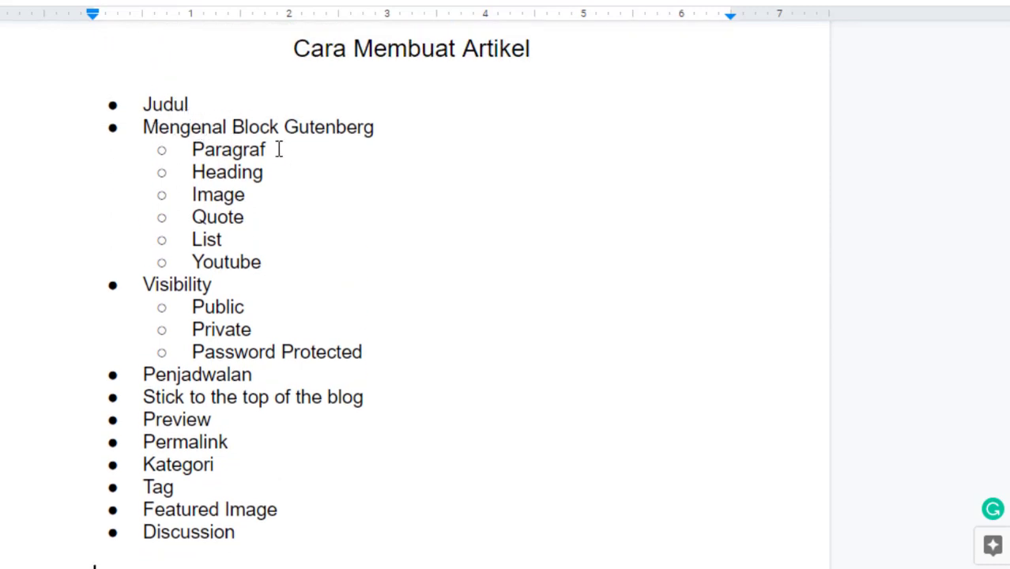
scroll(266, 187, "down", 3)
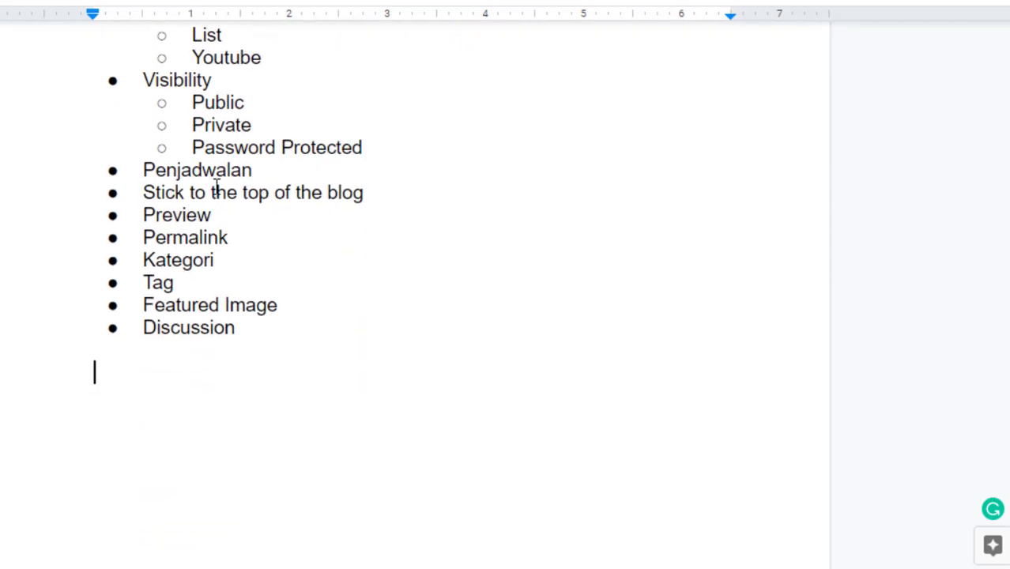
scroll(305, 316, "up", 3)
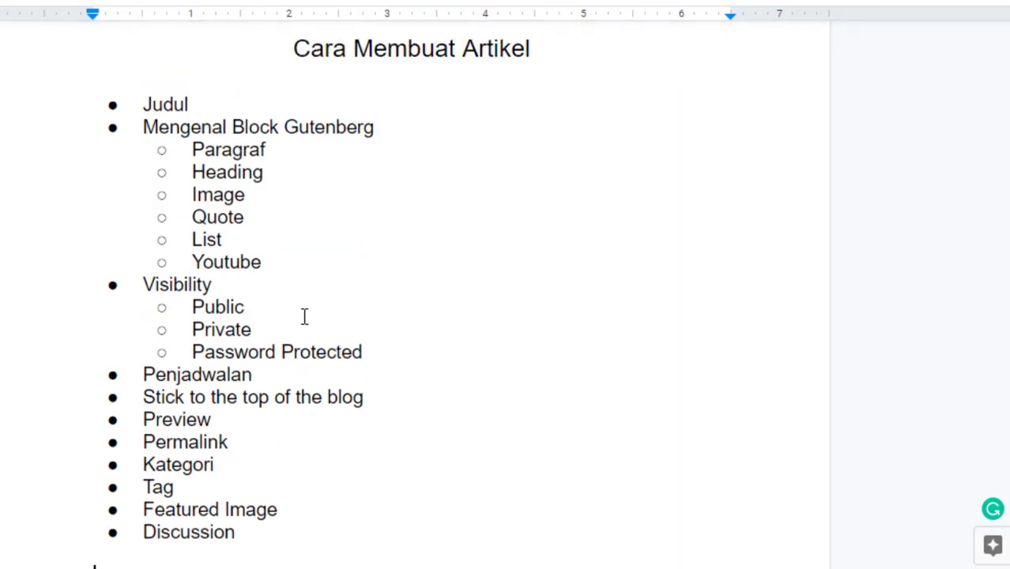
scroll(304, 316, "up", 2)
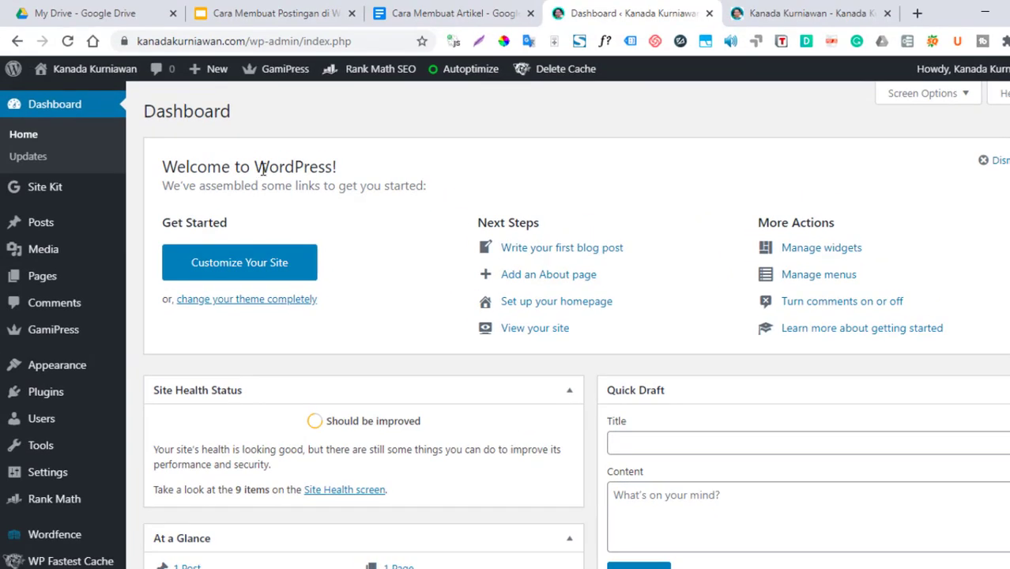
Create a new post from the WordPress dashboard
mouse_move(81, 211)
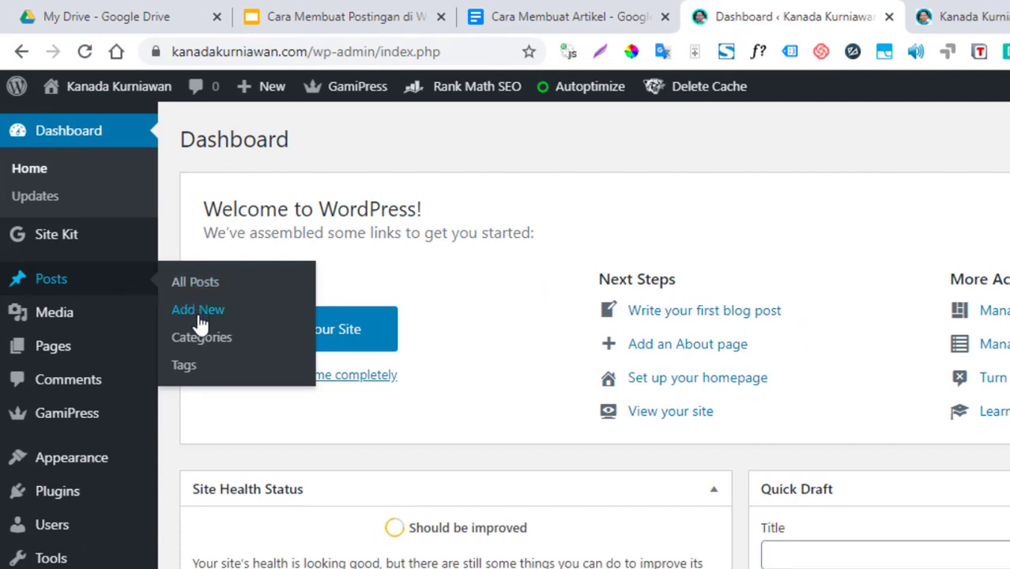
mouse_move(269, 91)
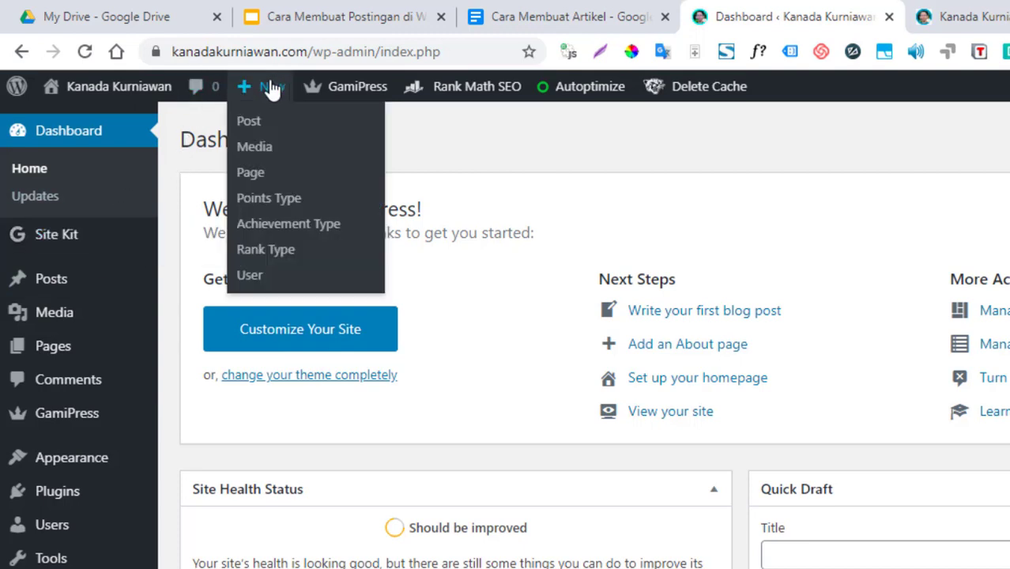
left_click(266, 126)
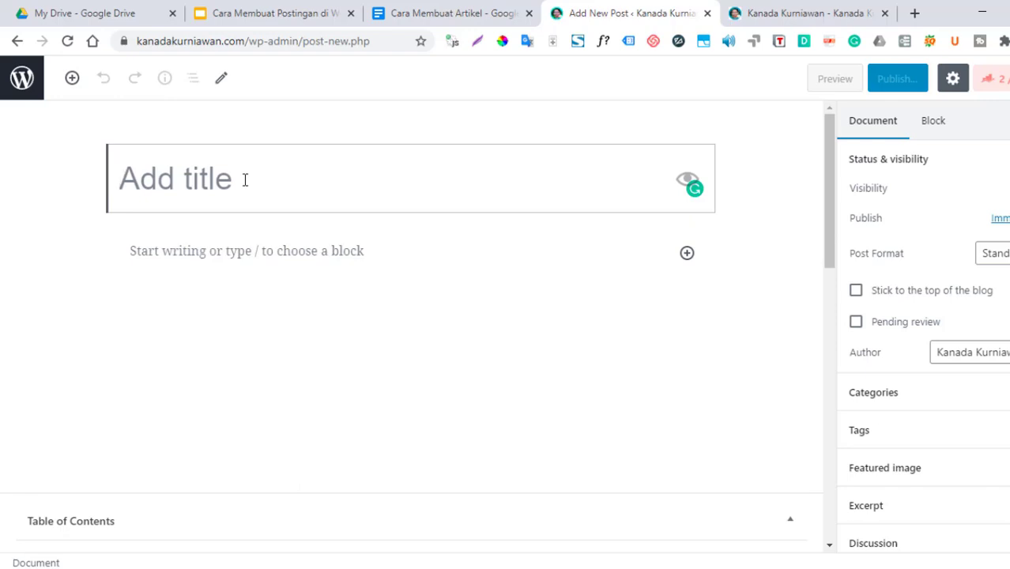
Copy the heading "Cara Membuat Artikel" from the Google Docs outline into the new WordPress post's title
left_click(438, 17)
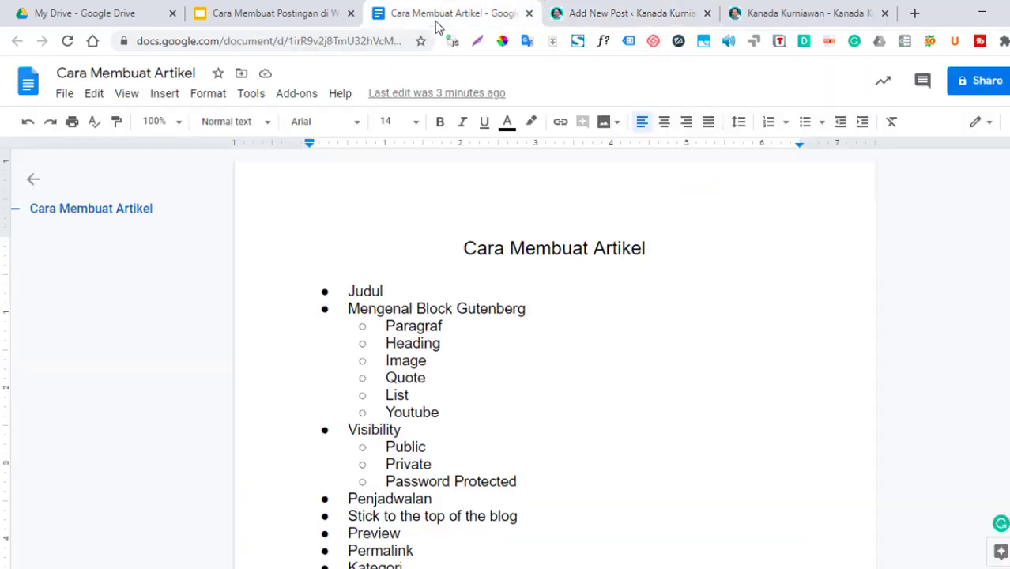
left_click_drag(650, 243, 460, 237)
key("ctrl+c")
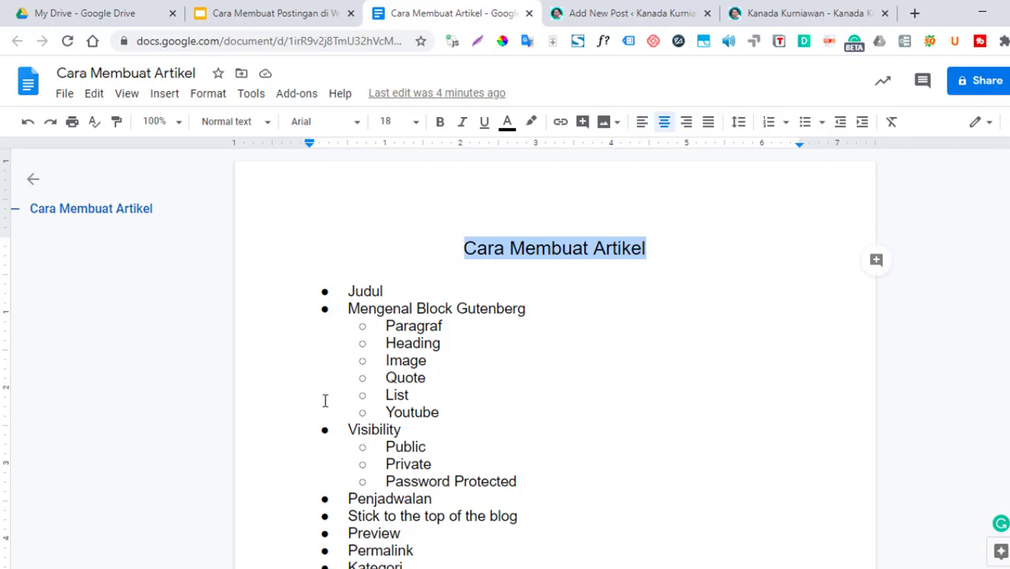
left_click(570, 11)
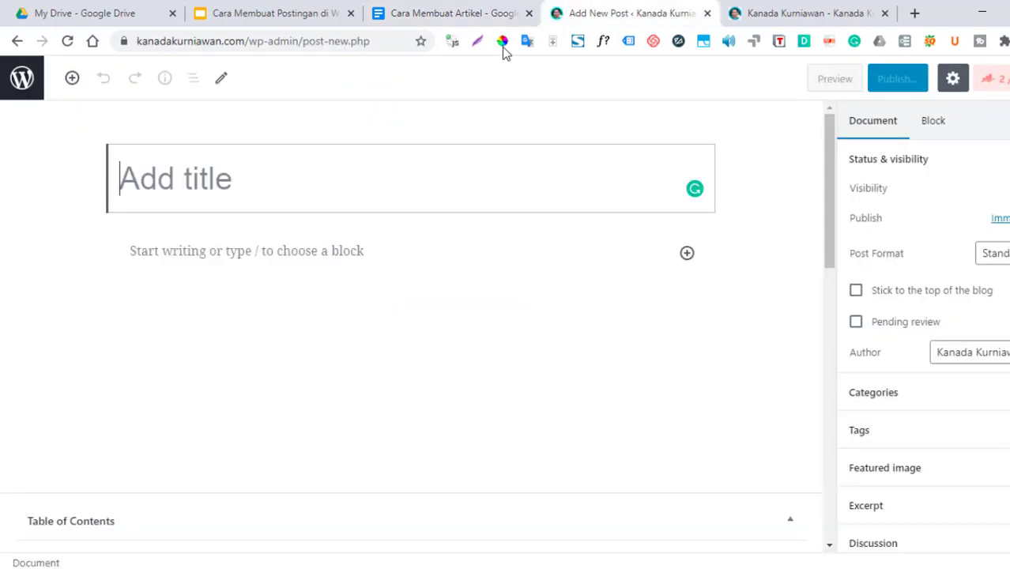
key("ctrl+v")
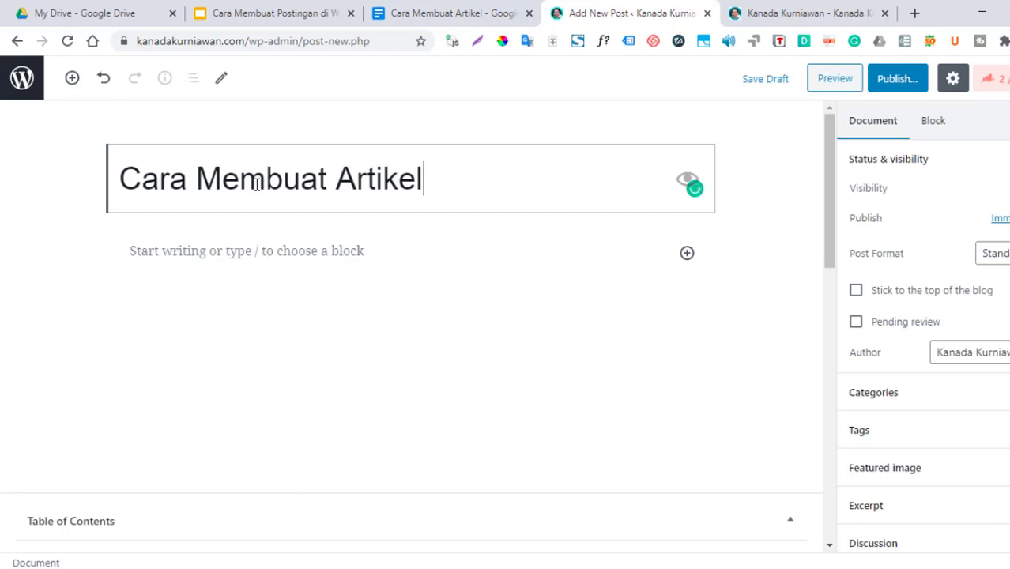
Write the placeholder paragraph "asdfedf eeoifqerifq per qerf qer" beneath the post title
left_click(273, 254)
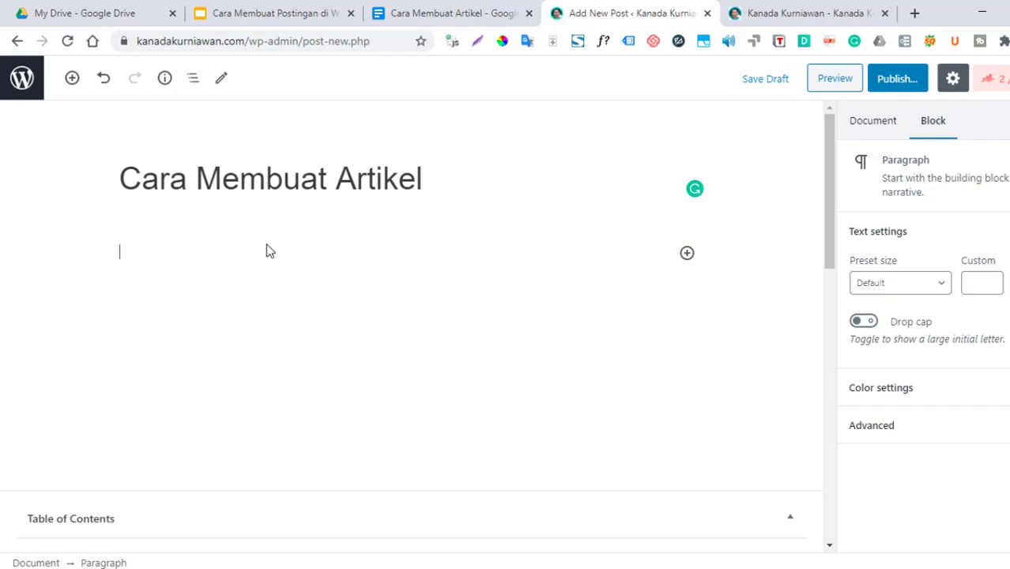
type("asdfedf eeoifgerifq per qer qer")
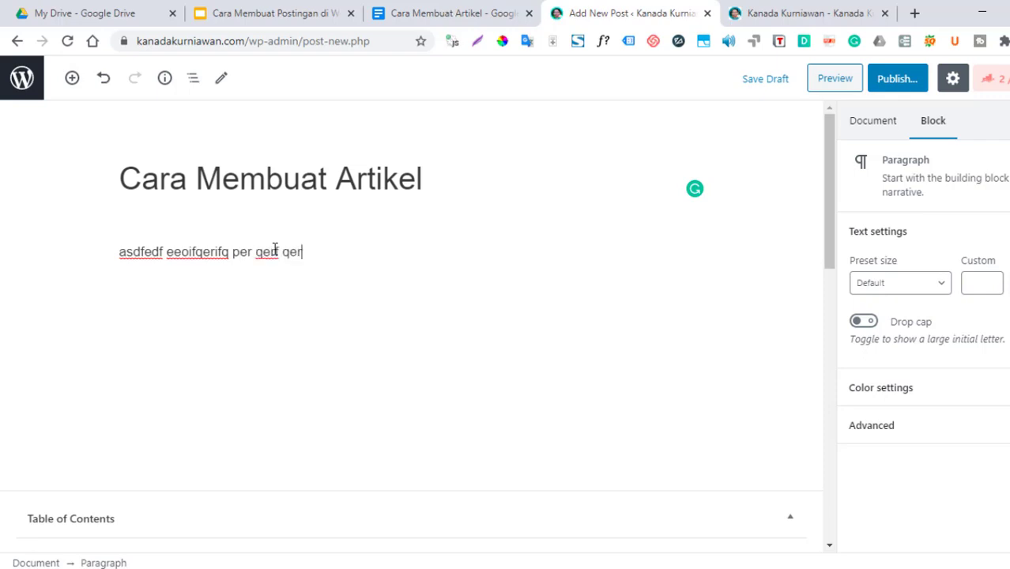
left_click(275, 250)
type("f qer")
Copy the bulleted outline from Judul to Discussion in Google Docs and insert it below the placeholder paragraph in the WordPress post
left_click(403, 13)
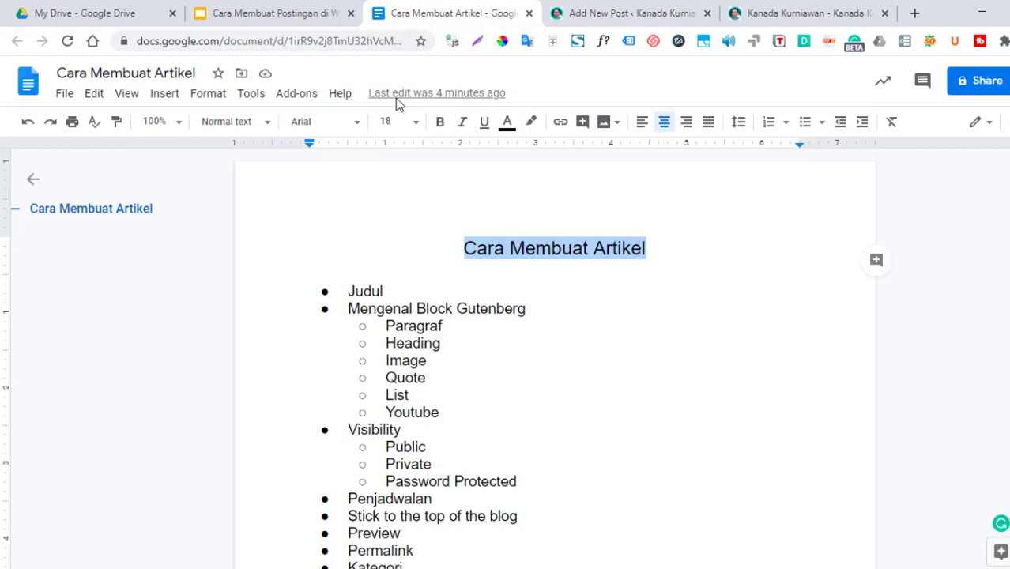
scroll(399, 209, "down", 3)
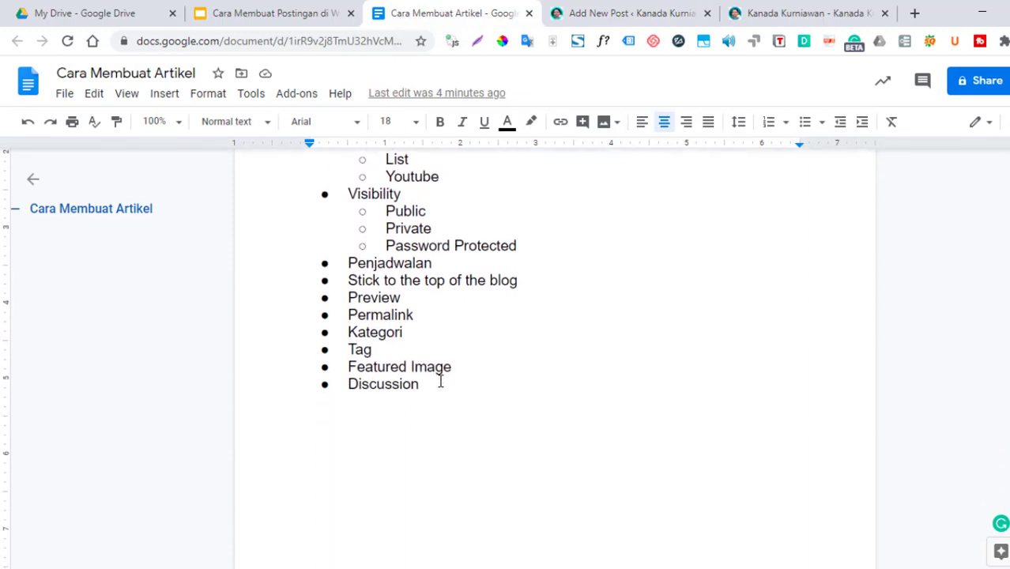
left_click_drag(434, 384, 352, 240)
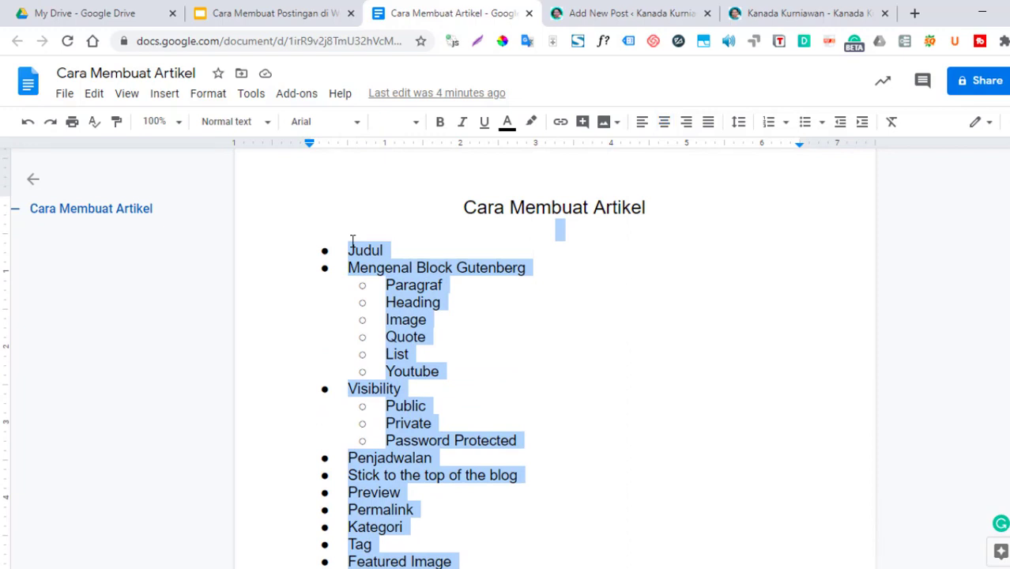
left_click(577, 14)
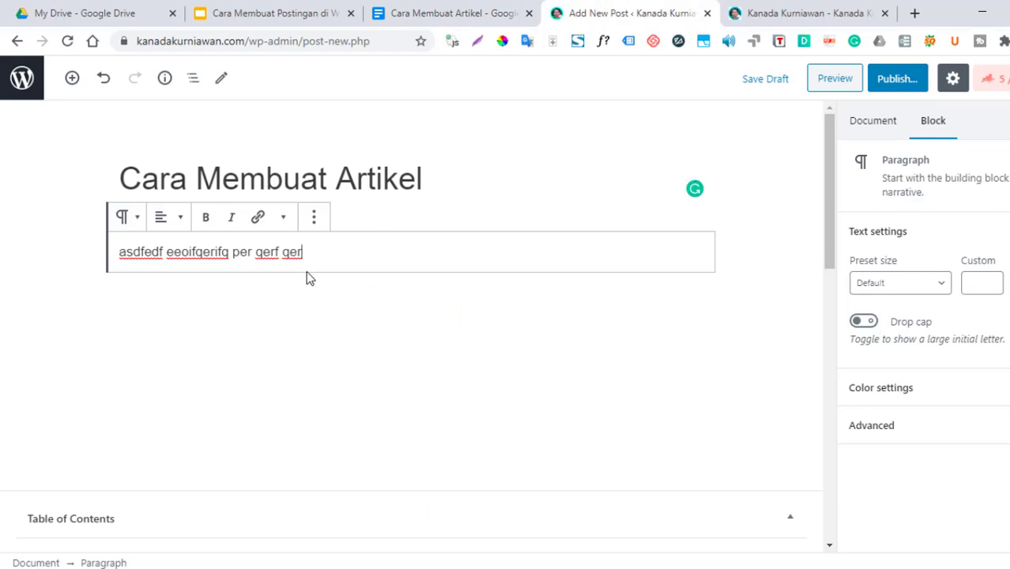
key("Return")
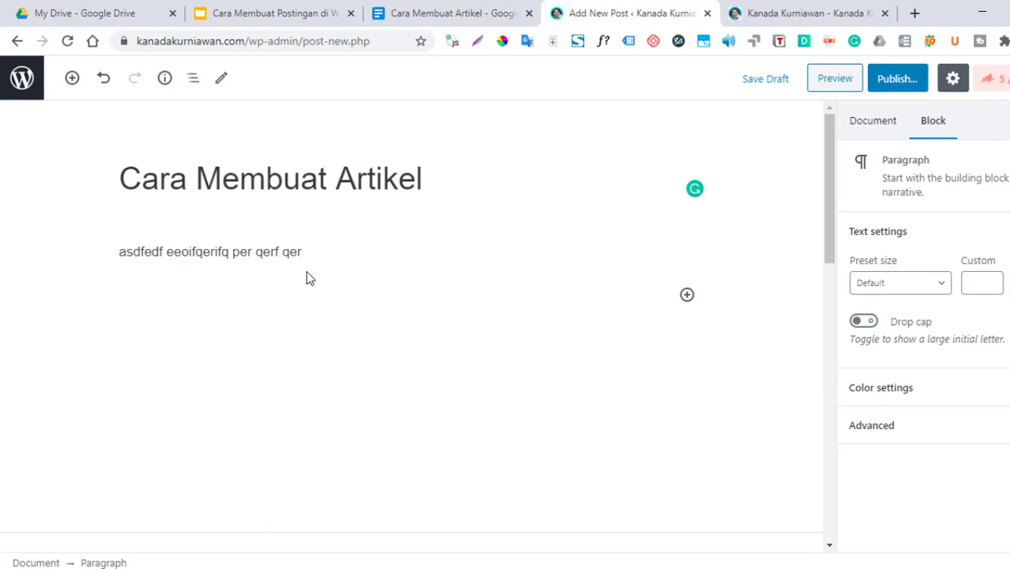
key("ctrl+v")
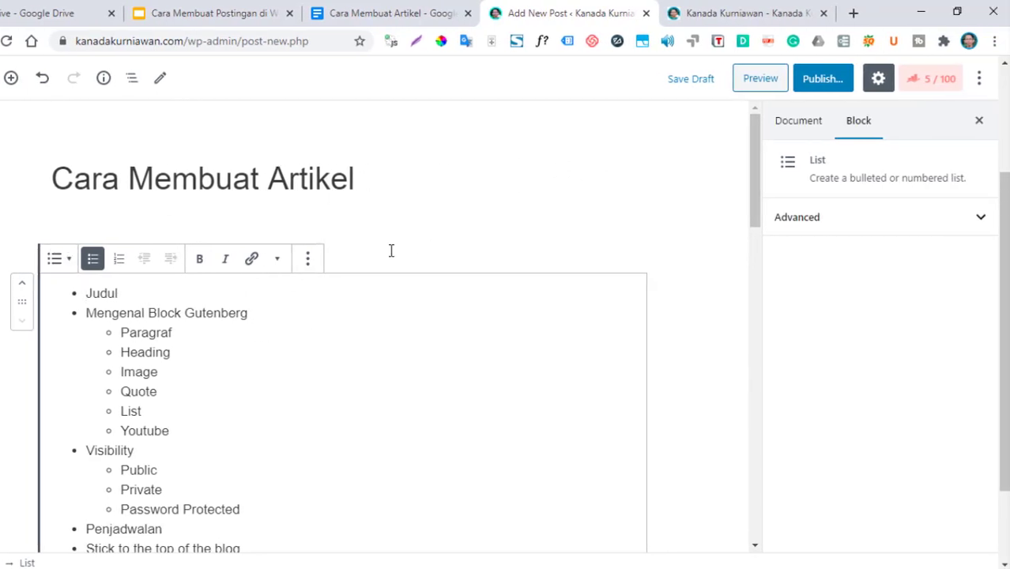
View the pre-publish checks for the post and close them without publishing
left_click(823, 82)
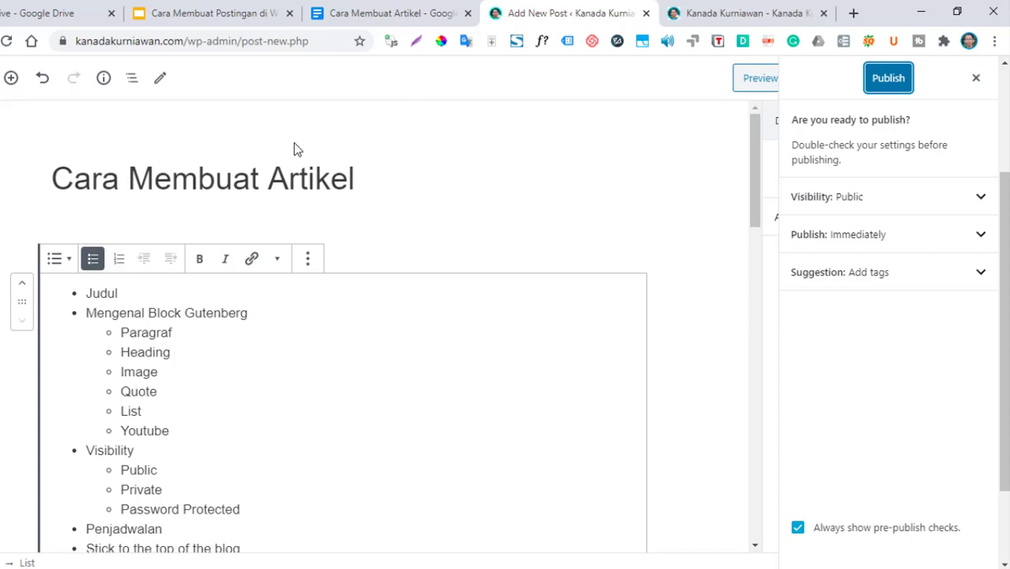
left_click(283, 213)
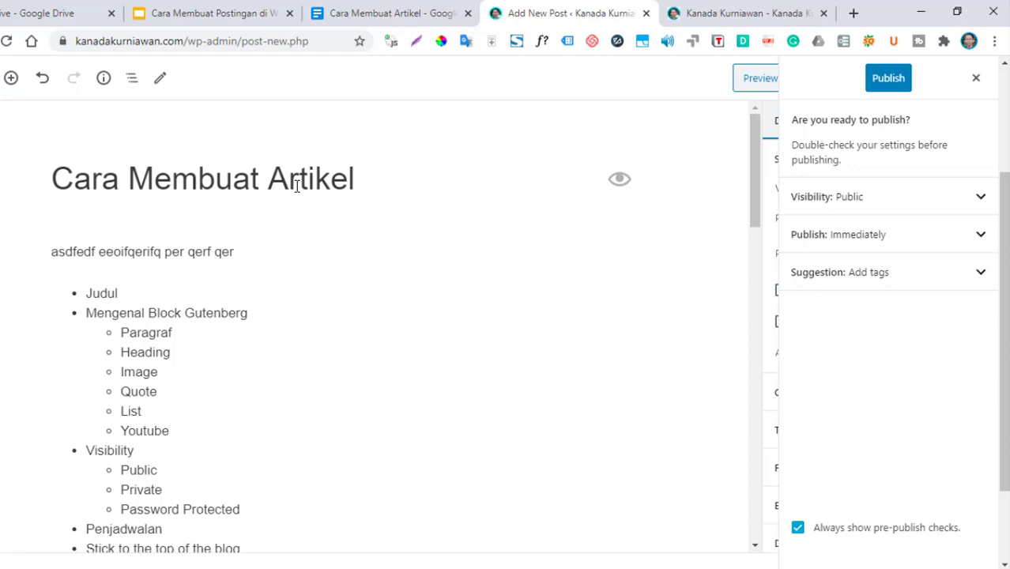
left_click(977, 78)
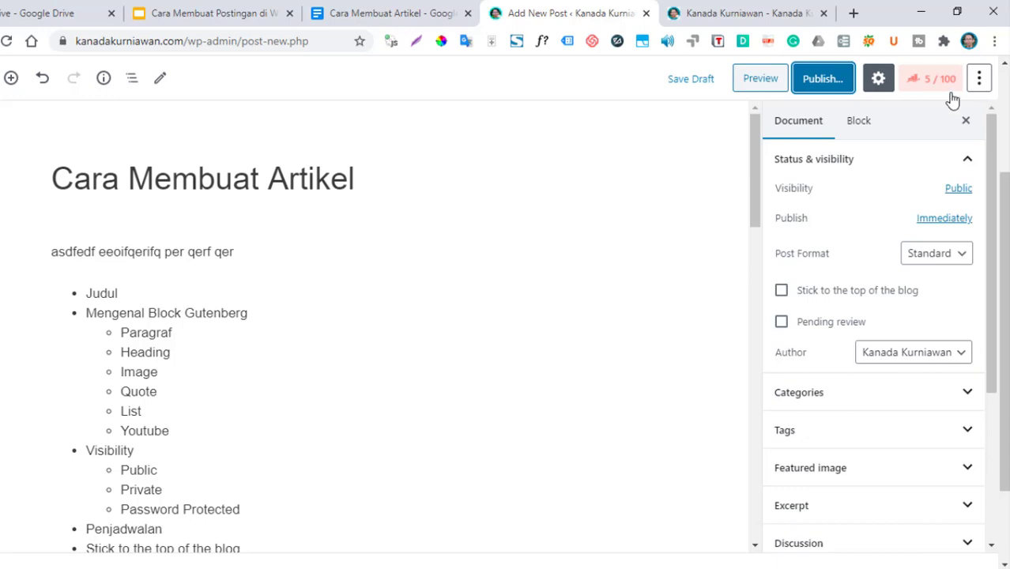
Return to the Google Docs outline and look through the remaining article topics
left_click(424, 16)
left_click(426, 295)
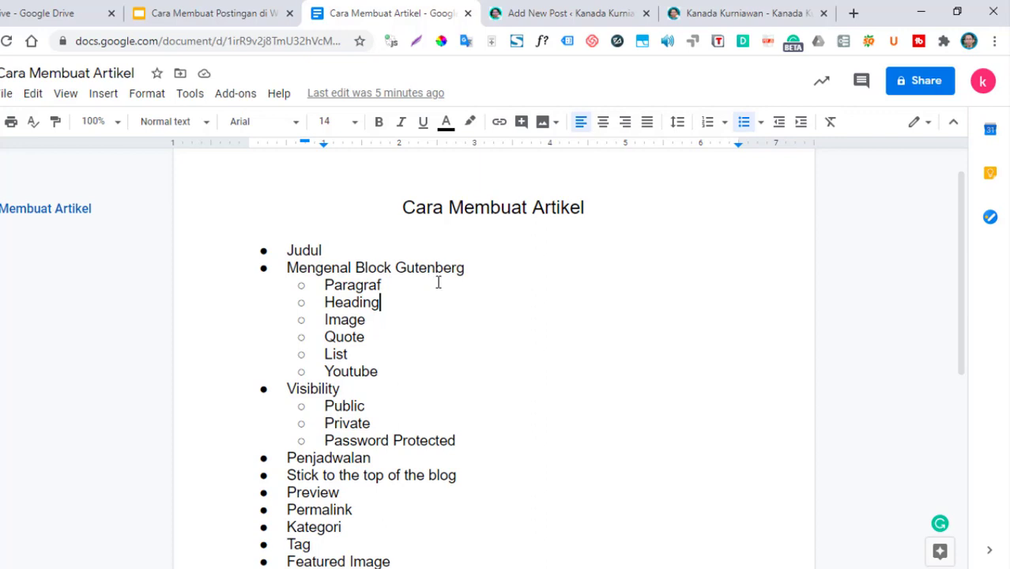
scroll(442, 327, "down", 2)
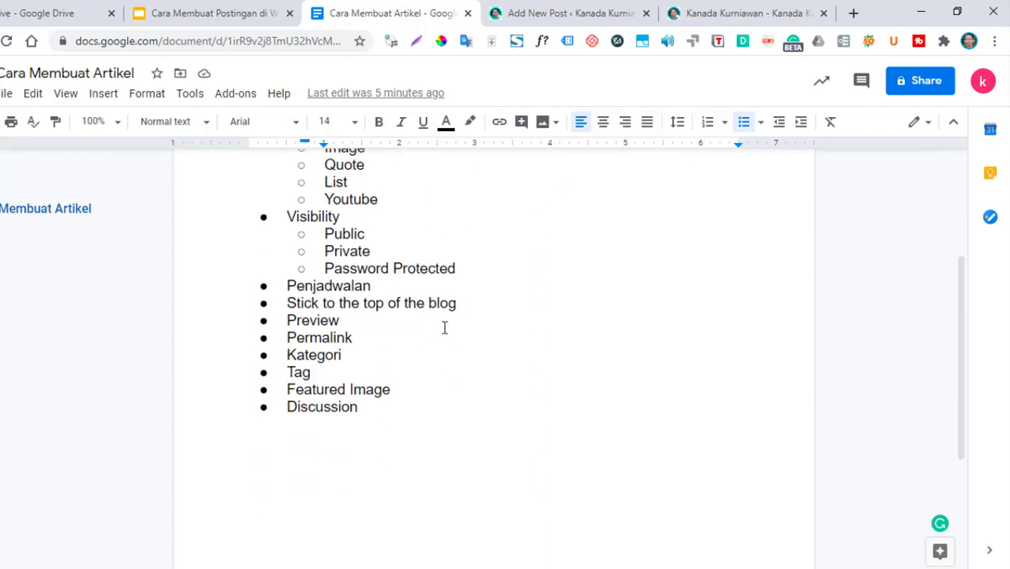
scroll(444, 327, "up", 2)
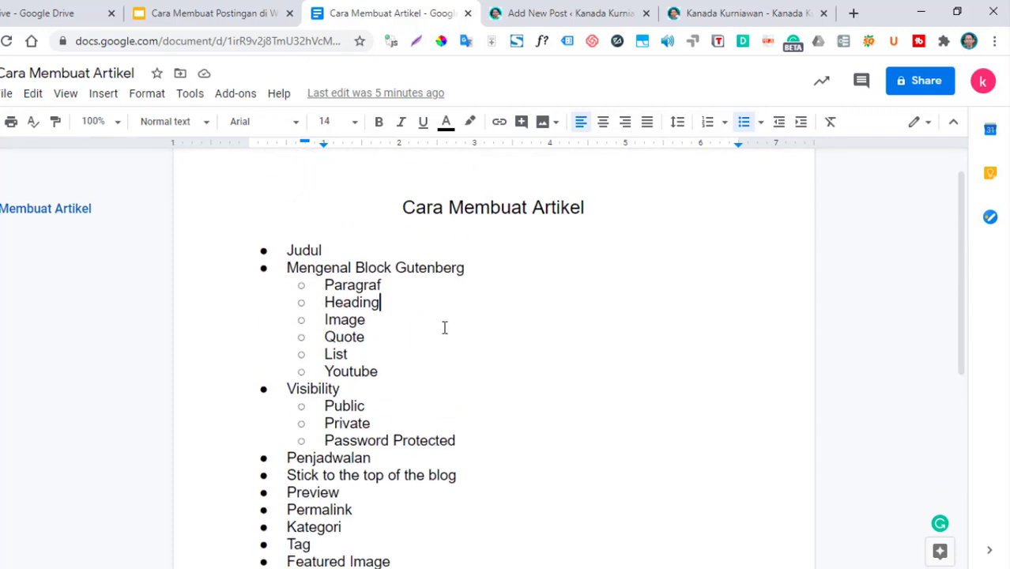
Switch back to the WordPress post and look over its title, permalink and body content
key("ctrl+Tab")
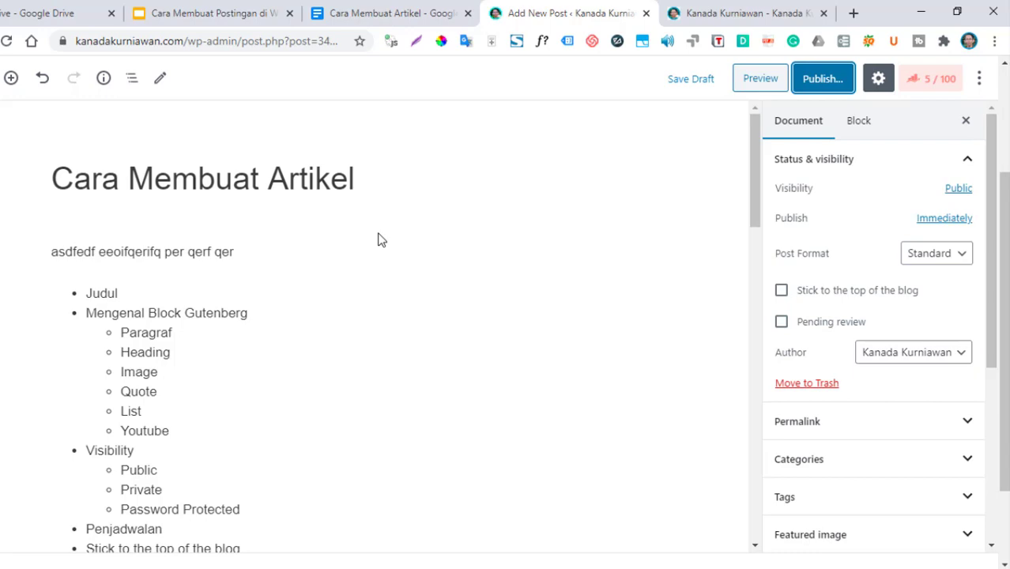
left_click(332, 178)
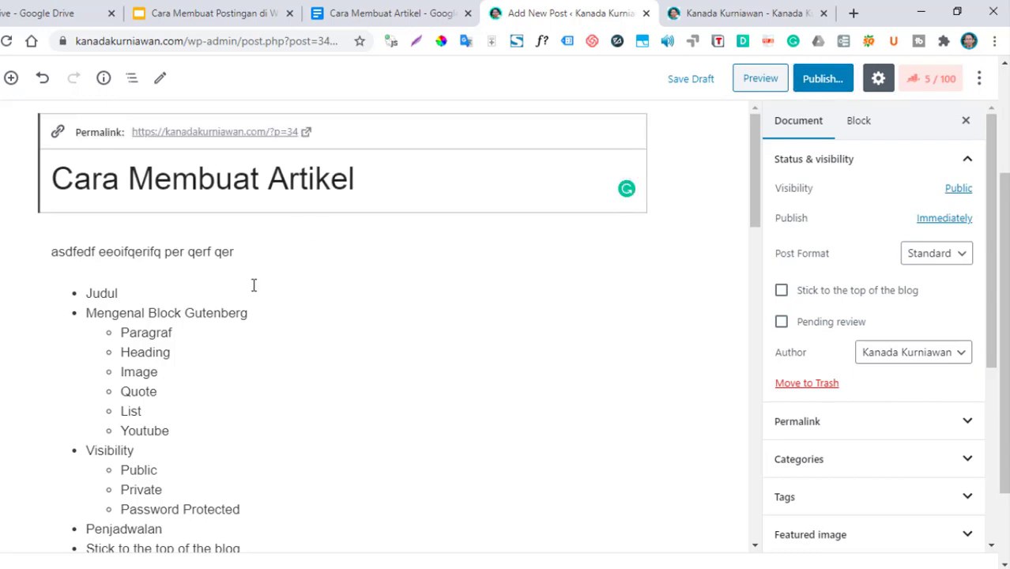
scroll(253, 283, "down", 4)
scroll(268, 274, "up", 3)
scroll(268, 274, "up", 2)
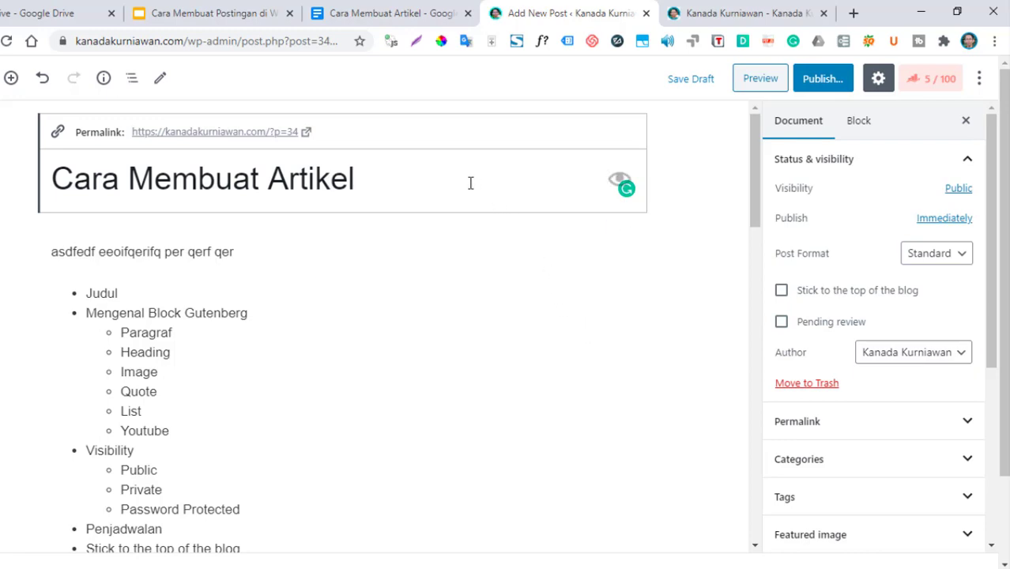
Select the placeholder paragraph block and check the Gutenberg block topics in the Google Docs outline before returning to the post
left_click(288, 259)
left_click(353, 11)
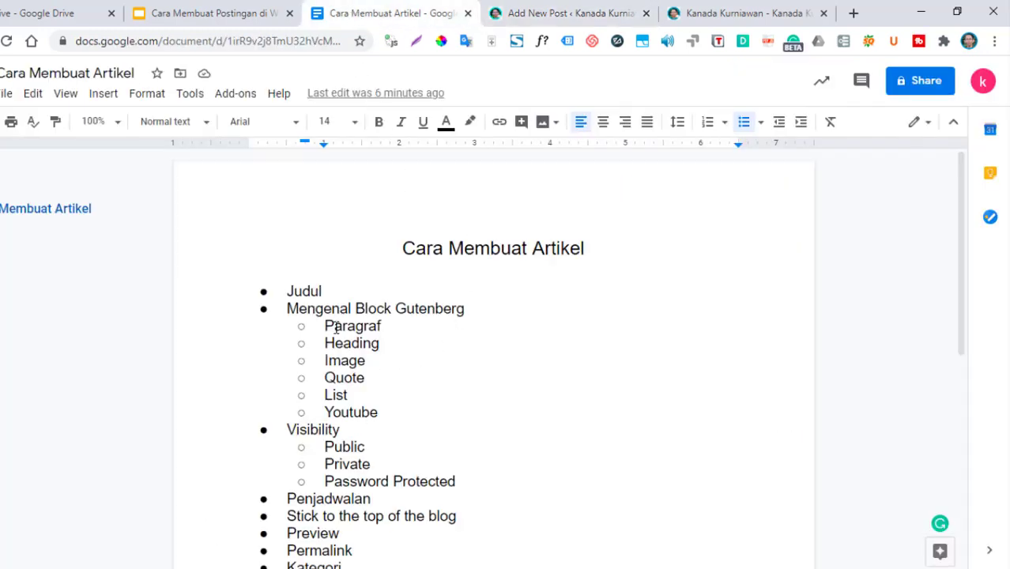
left_click(534, 11)
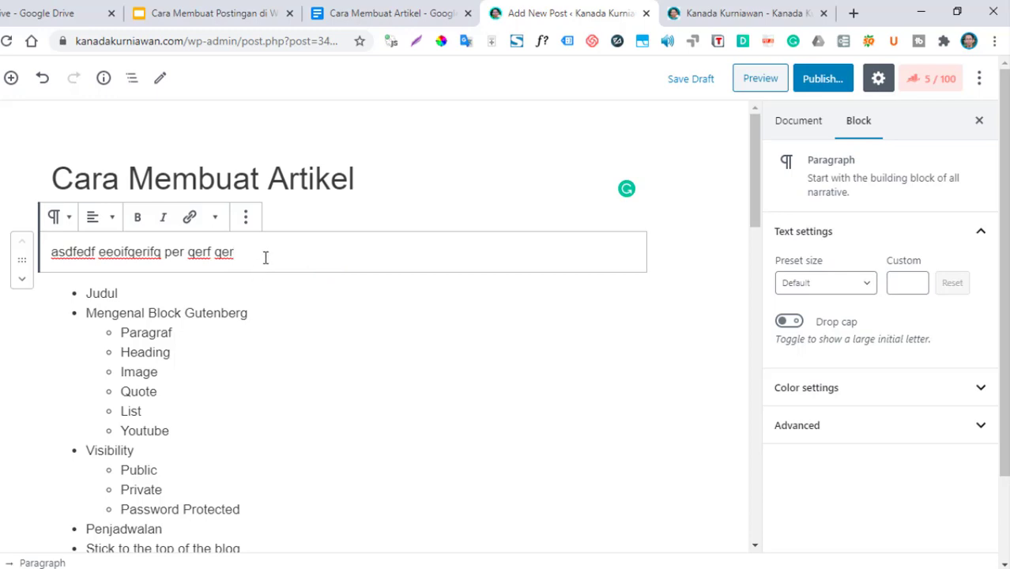
Remove the bulleted outline list block and the placeholder paragraph block from the post body
left_click(156, 312)
left_click(316, 266)
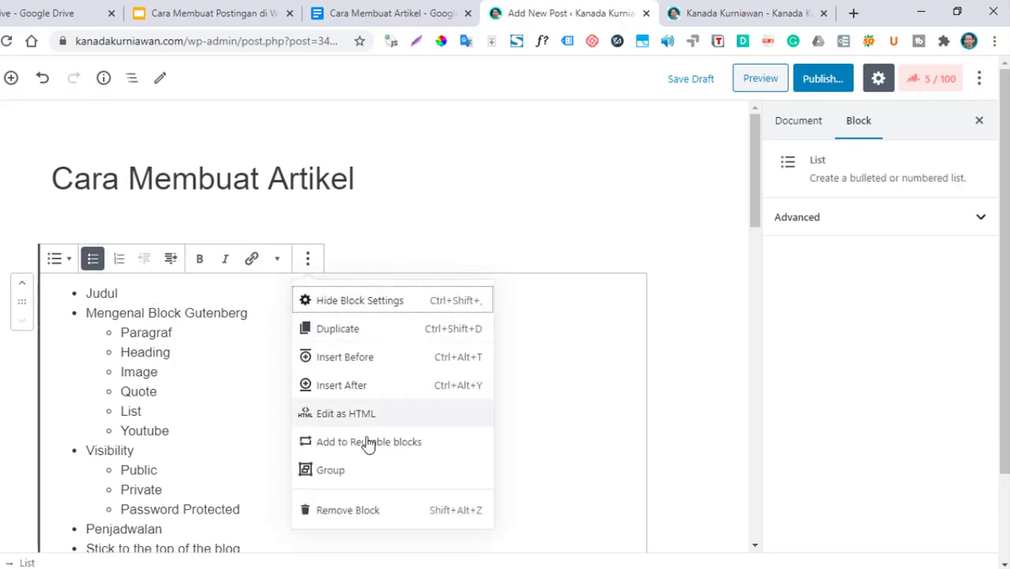
left_click(354, 515)
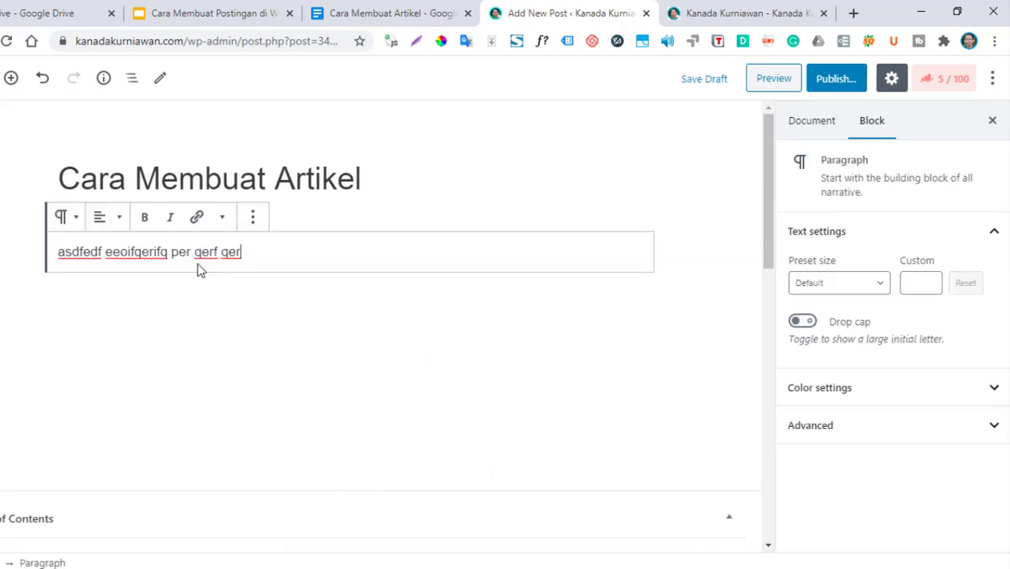
left_click(261, 224)
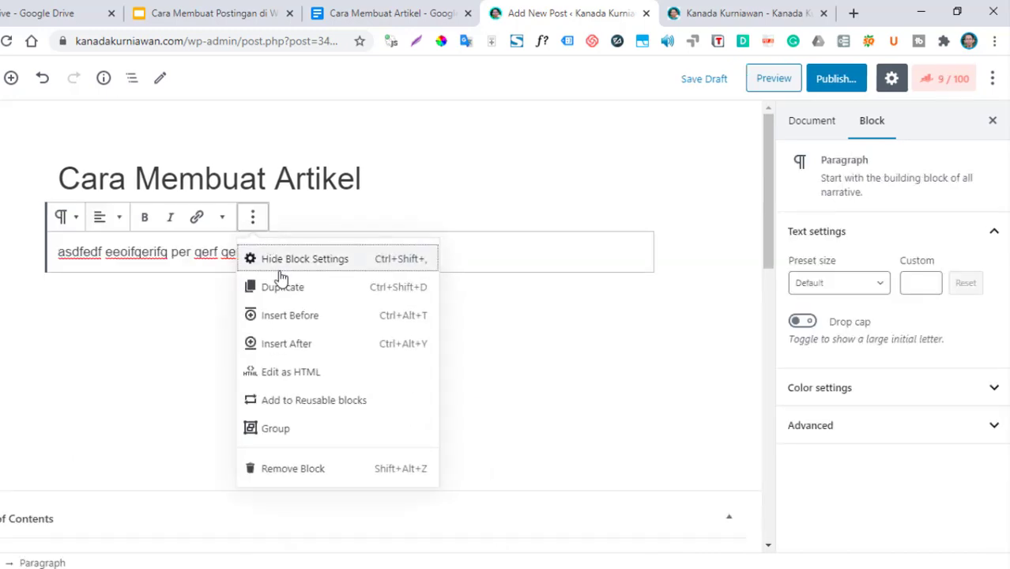
left_click(273, 471)
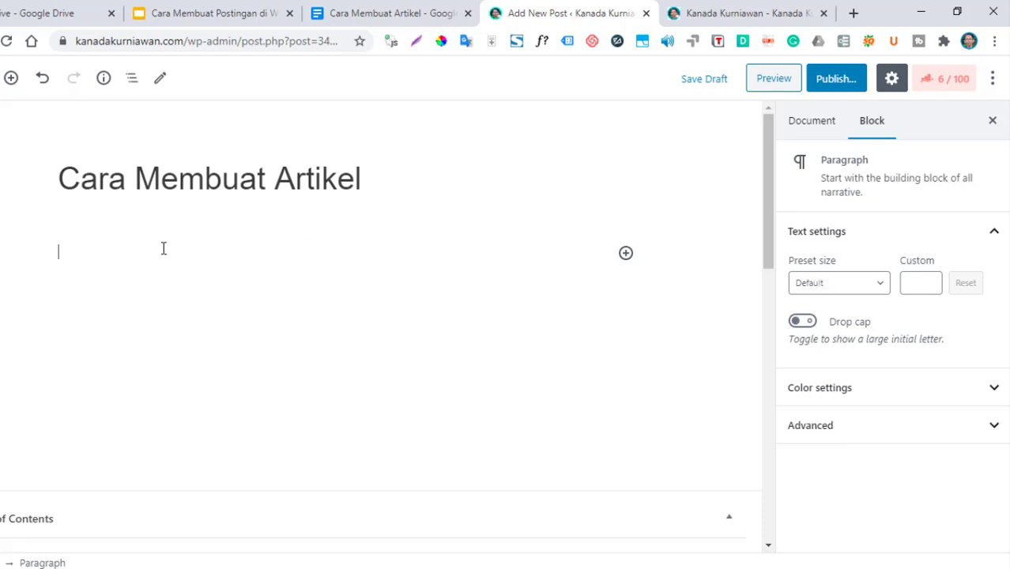
Write two separate sample paragraphs in the post body, "erthetyhethe e t t te" and "et et jety"
type("erthetyhethe e t t te")
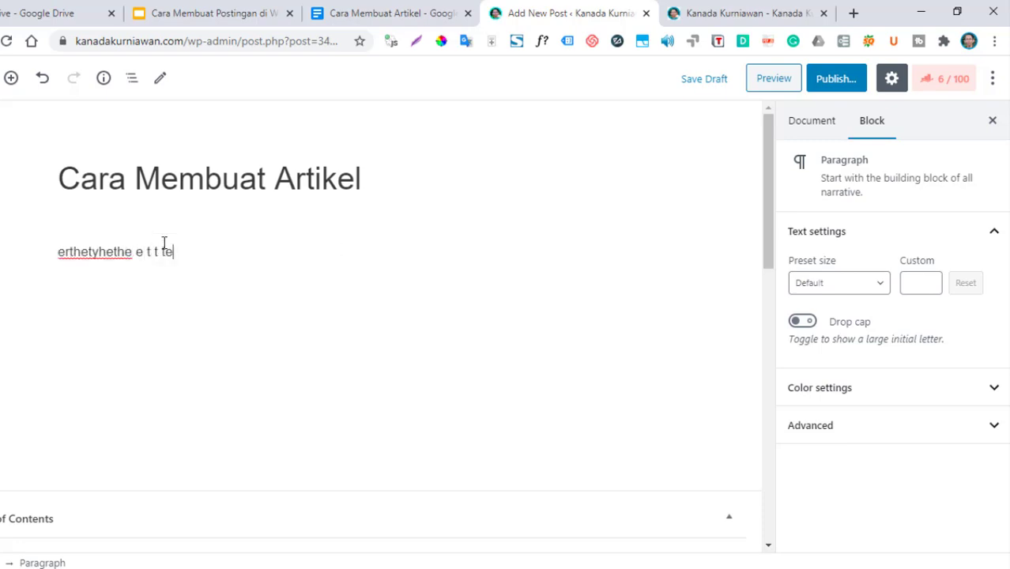
key("Return")
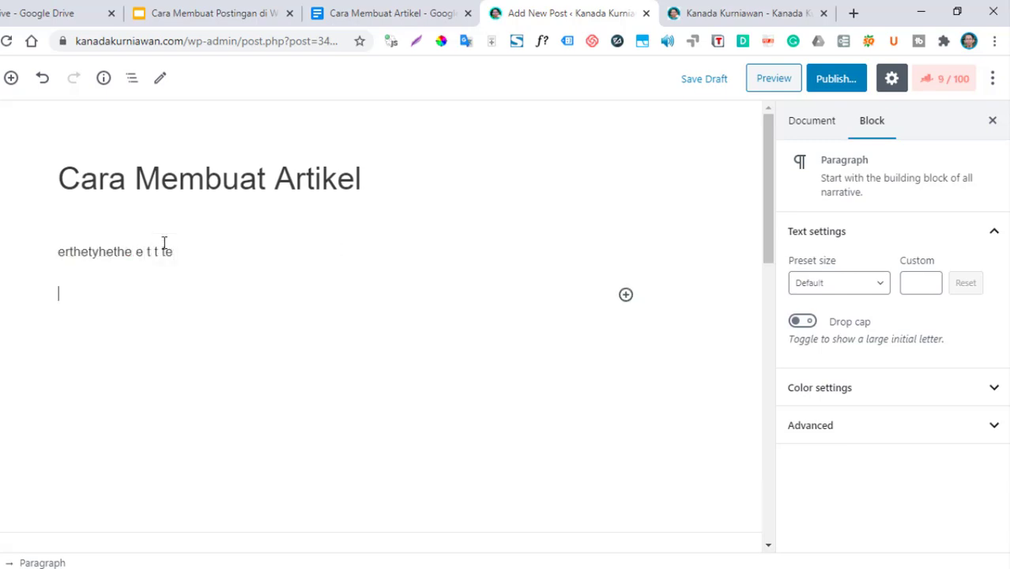
type("et et jety")
key("Return")
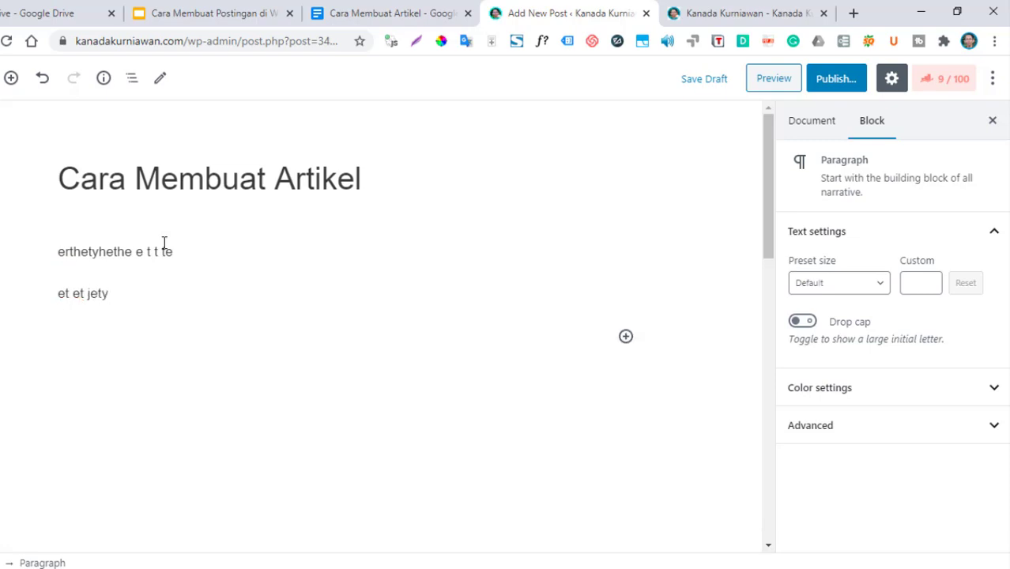
Select the two sample paragraphs in turn to examine their separate block boundaries and formatting controls
left_click(163, 248)
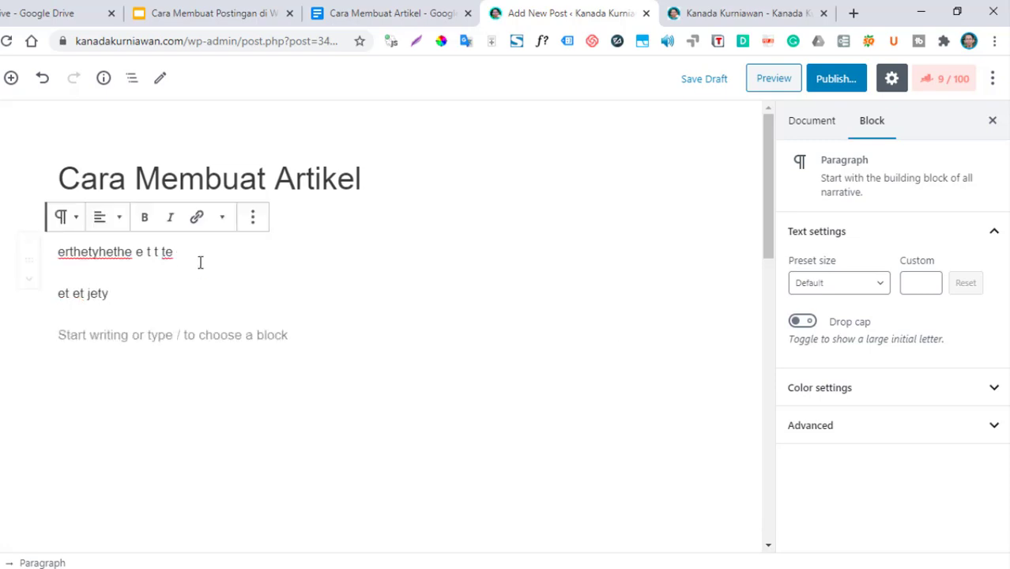
left_click(141, 297)
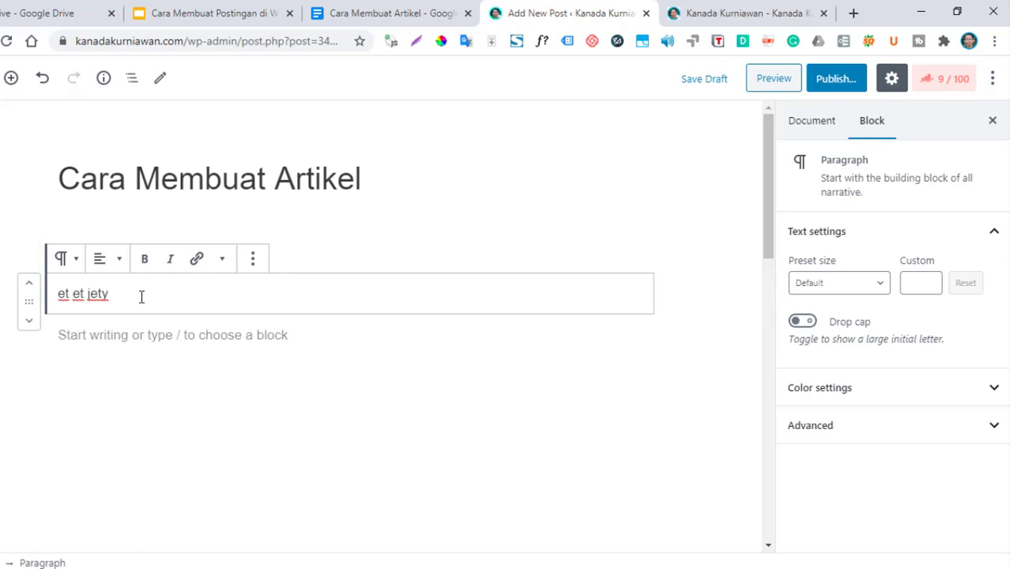
left_click(323, 255)
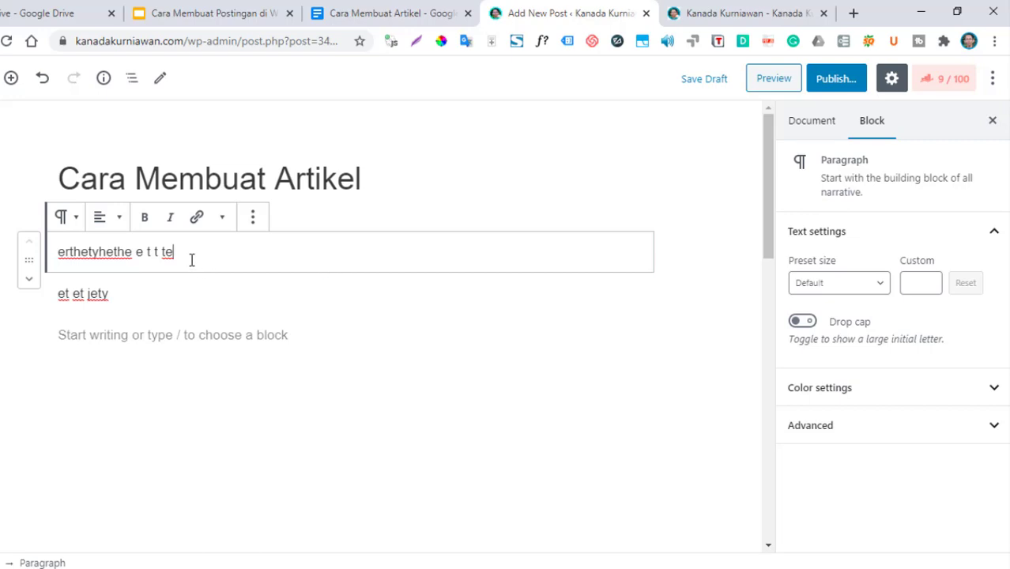
left_click(158, 293)
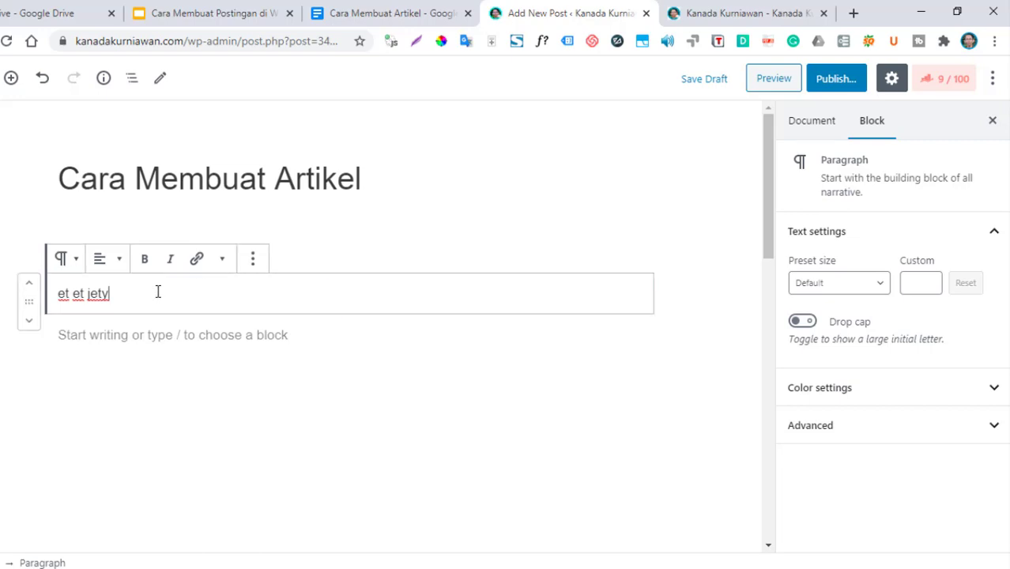
Insert an Image block below the second sample paragraph and start uploading an image file into it
left_click(128, 336)
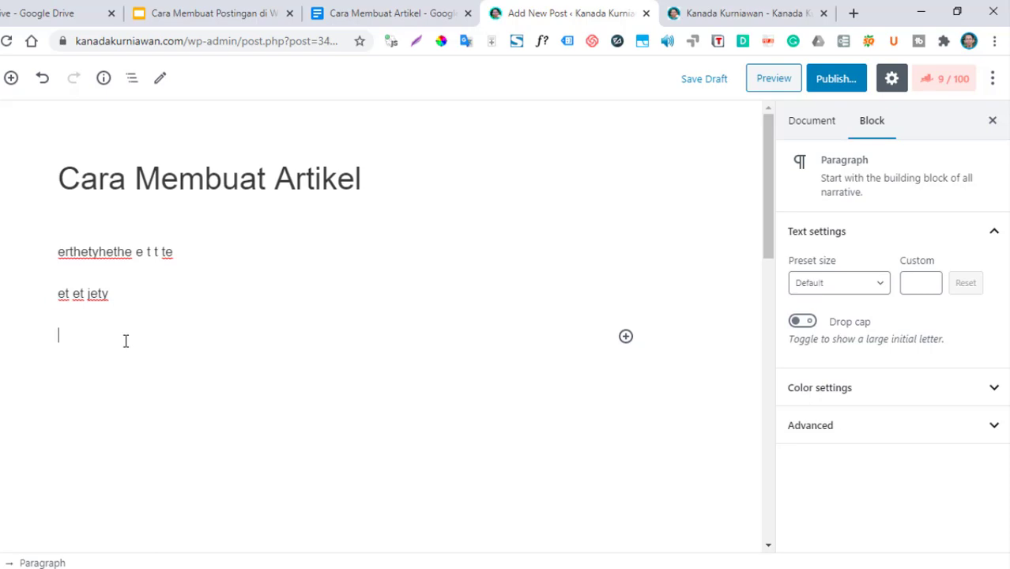
left_click(11, 78)
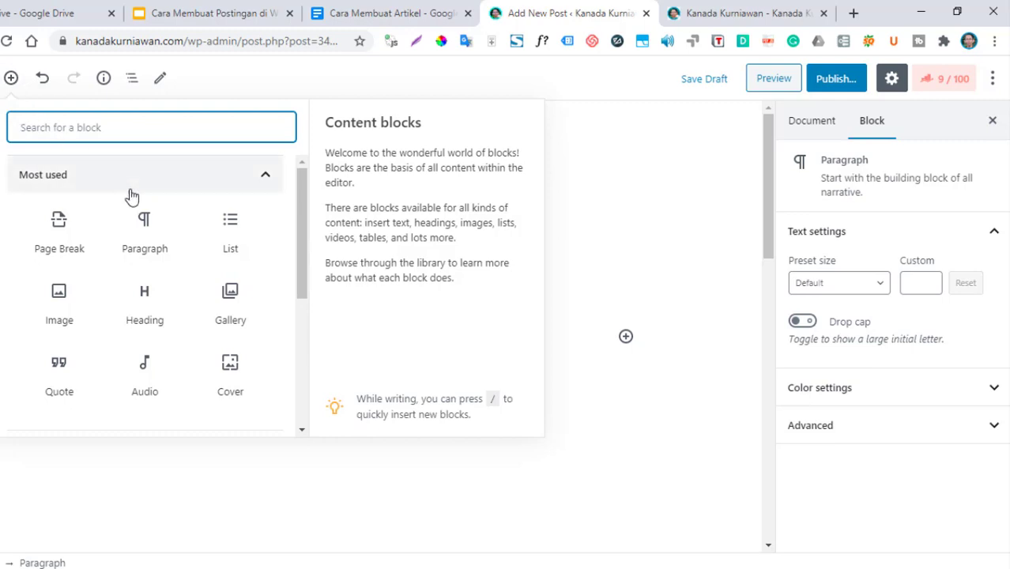
left_click(59, 302)
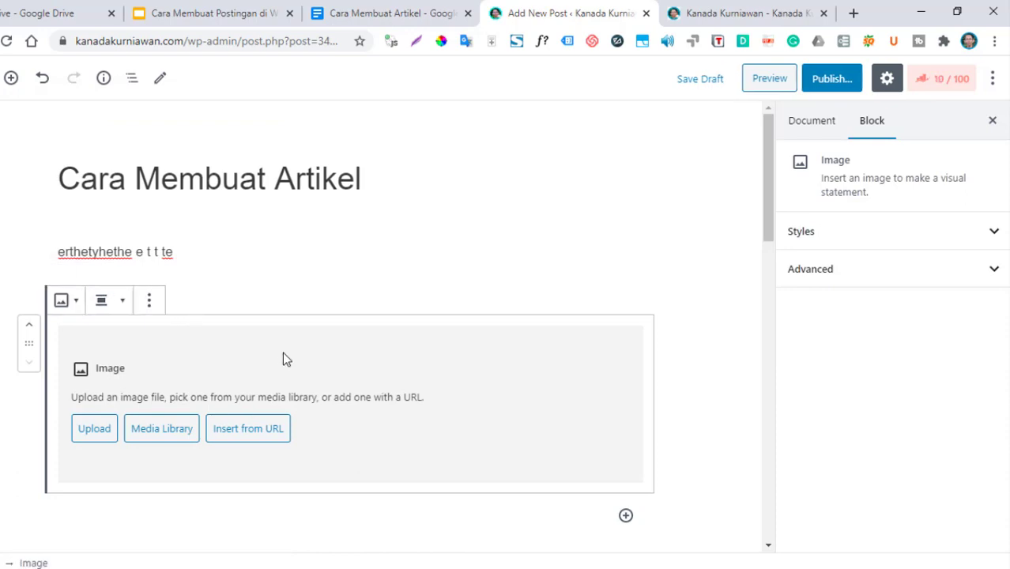
scroll(285, 359, "down", 1)
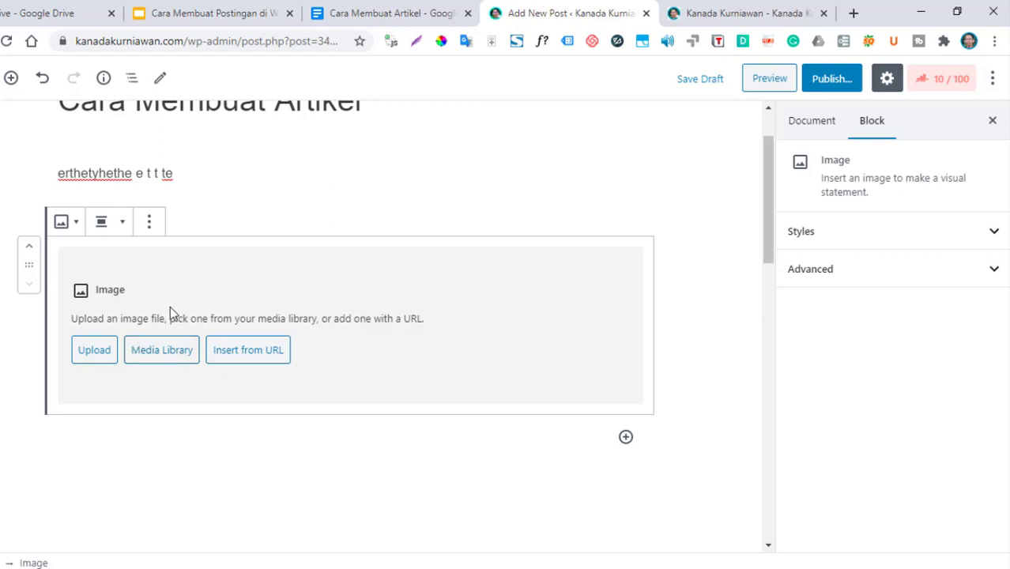
left_click(95, 351)
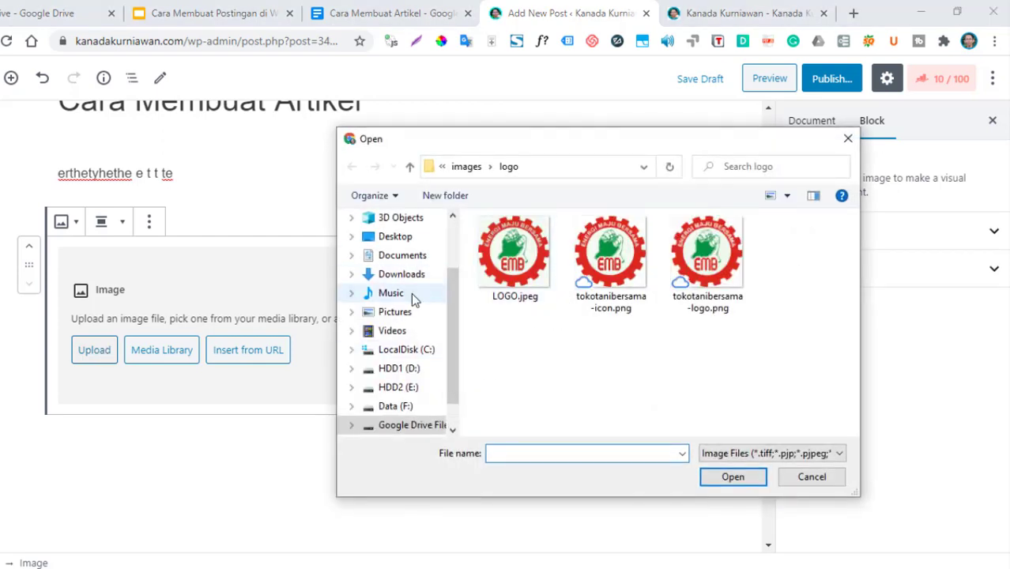
Look through the Screenshots, Saved Pictures and Camera Roll folders in Pictures for an image to upload
left_click(395, 311)
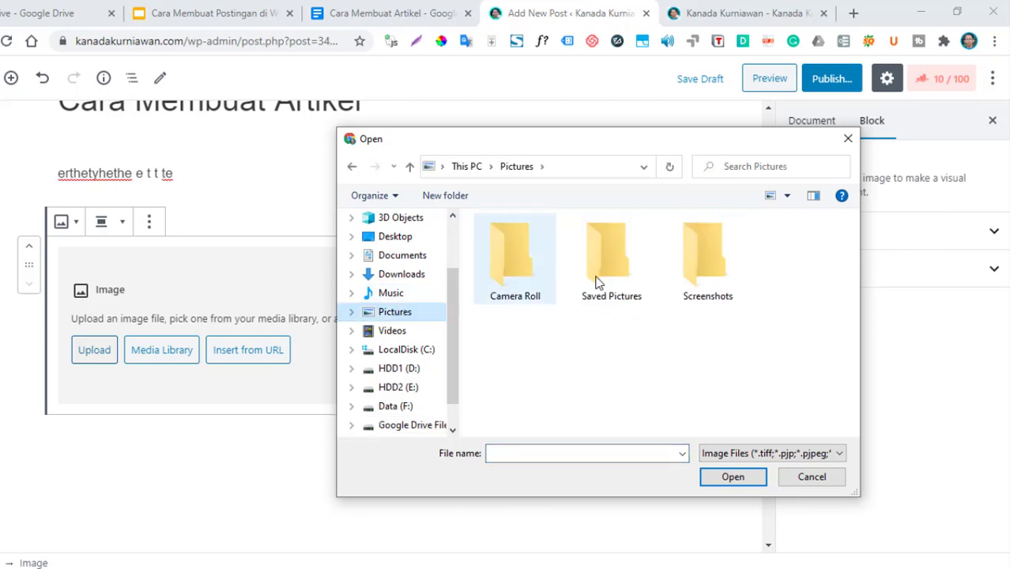
double_click(707, 267)
left_click(468, 166)
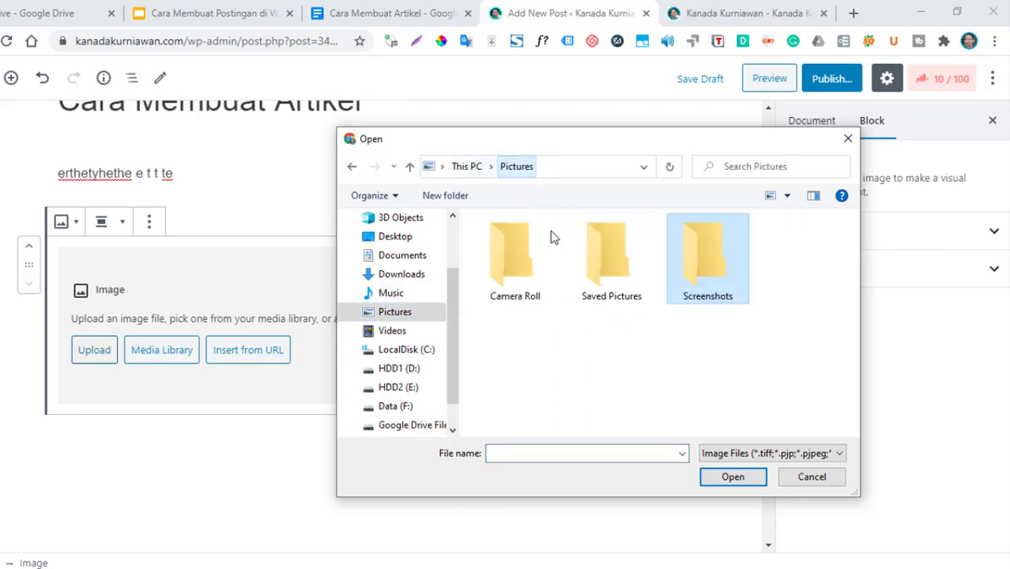
double_click(599, 268)
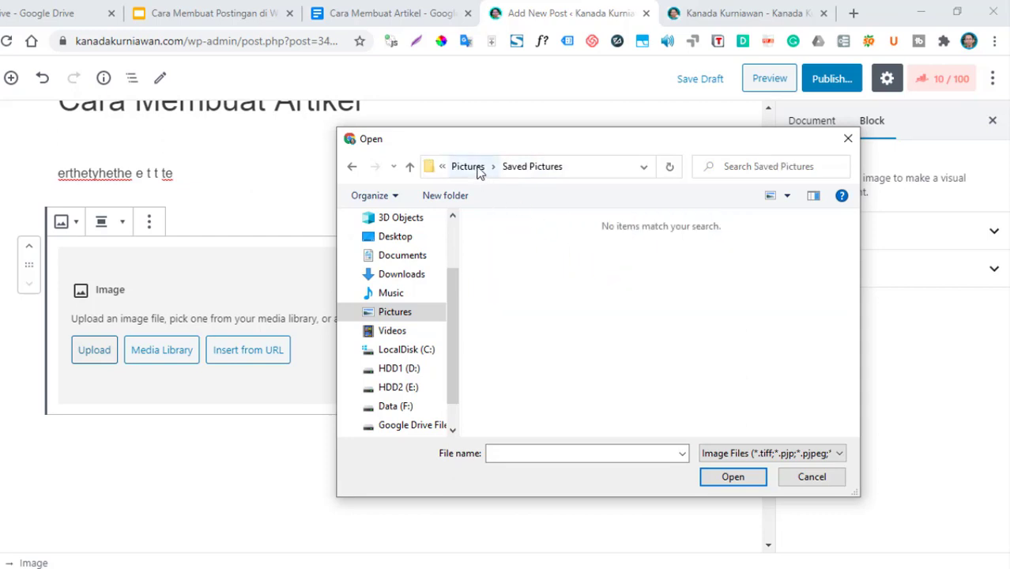
left_click(468, 166)
double_click(524, 257)
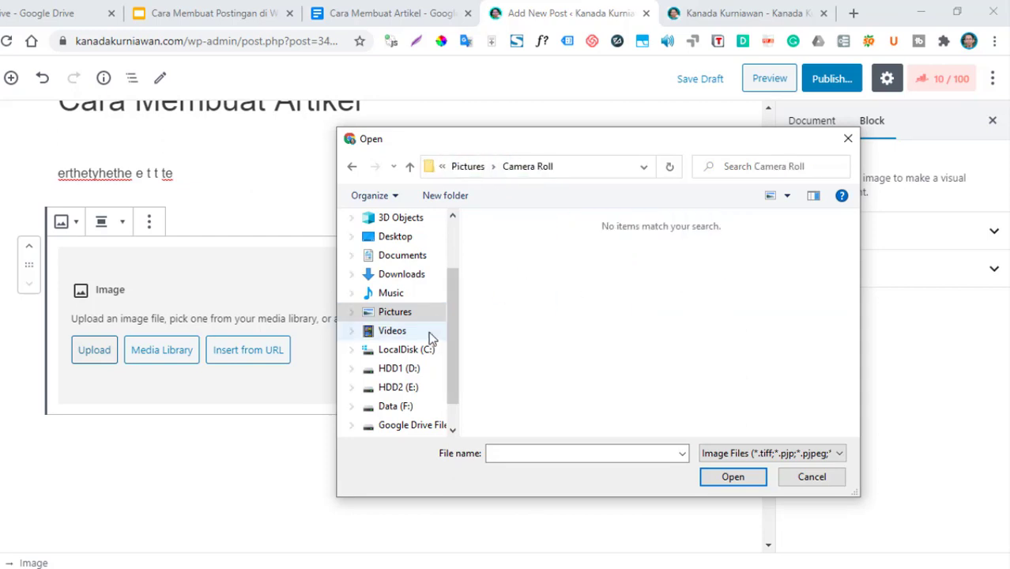
Upload the "Mengenal Domain" image from the apa-itu-domain folder in Post on the Google Drive File Stream's My Drive
scroll(433, 356, "down", 2)
left_click(415, 387)
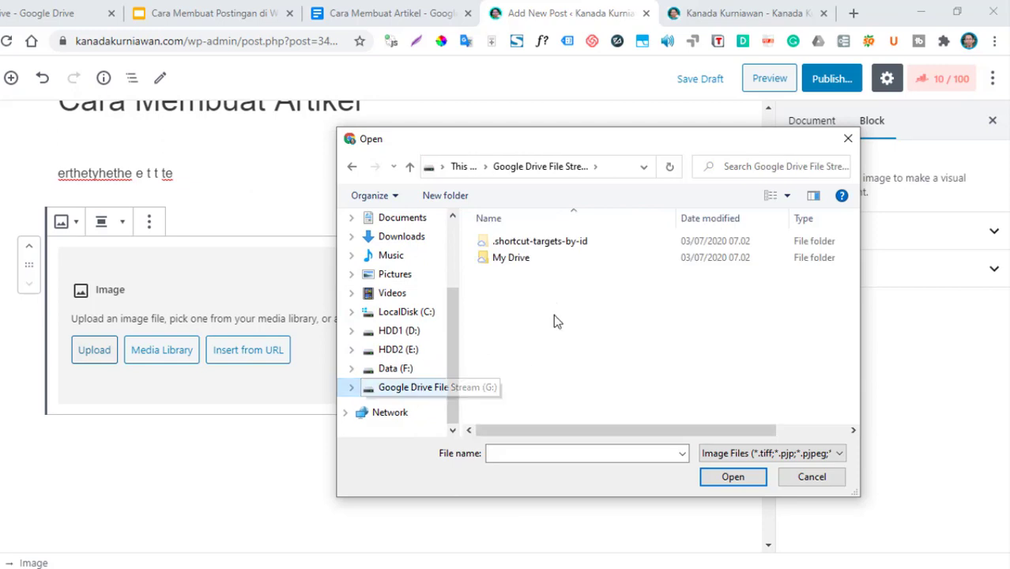
double_click(531, 255)
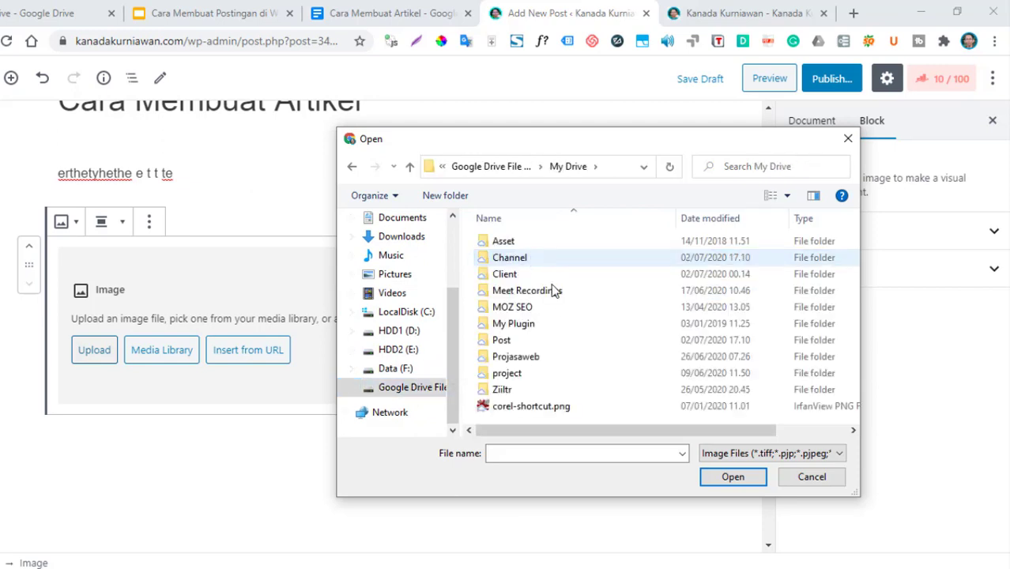
double_click(502, 340)
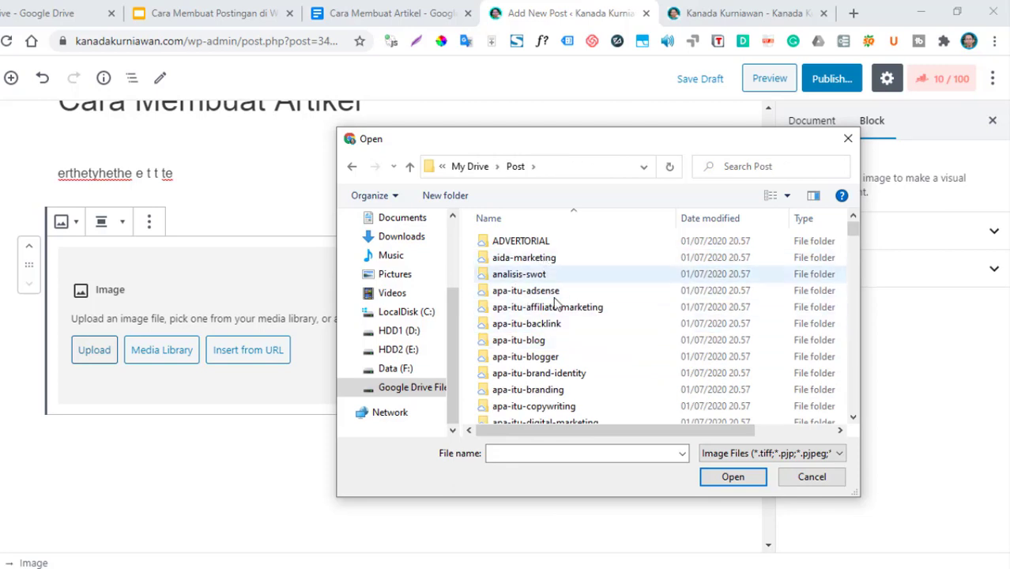
scroll(556, 359, "down", 3)
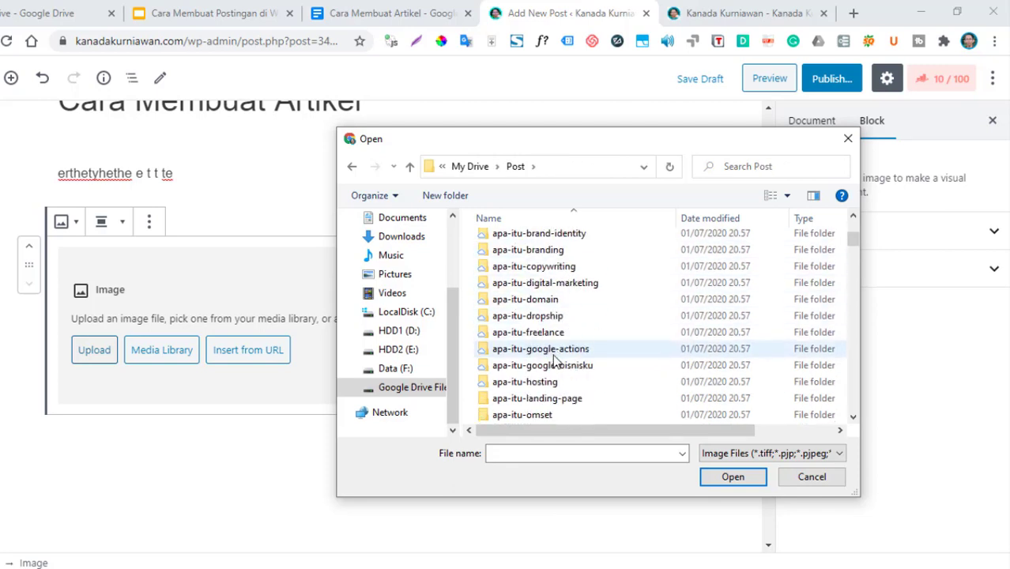
left_click(533, 301)
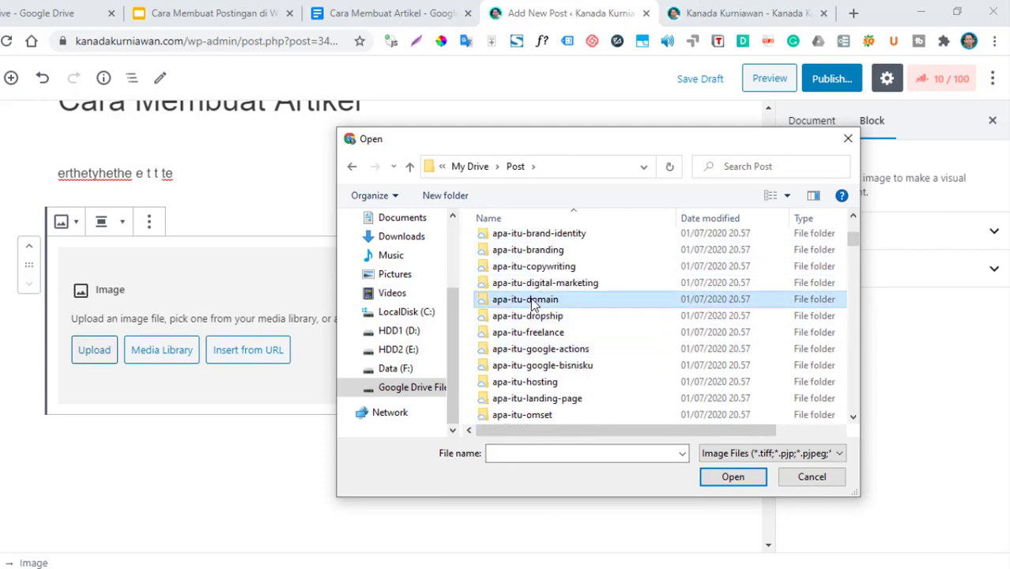
double_click(614, 302)
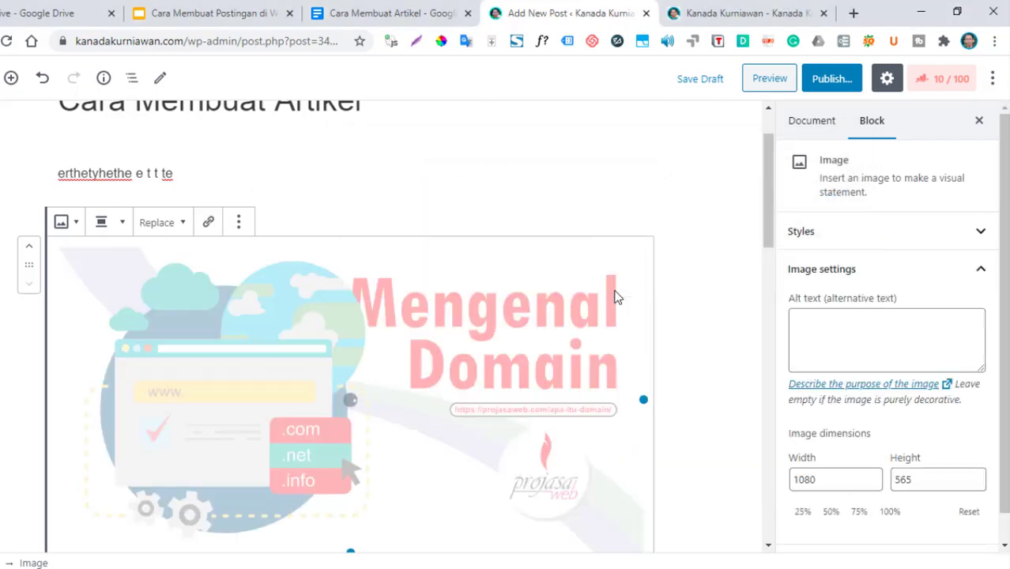
scroll(438, 336, "down", 1)
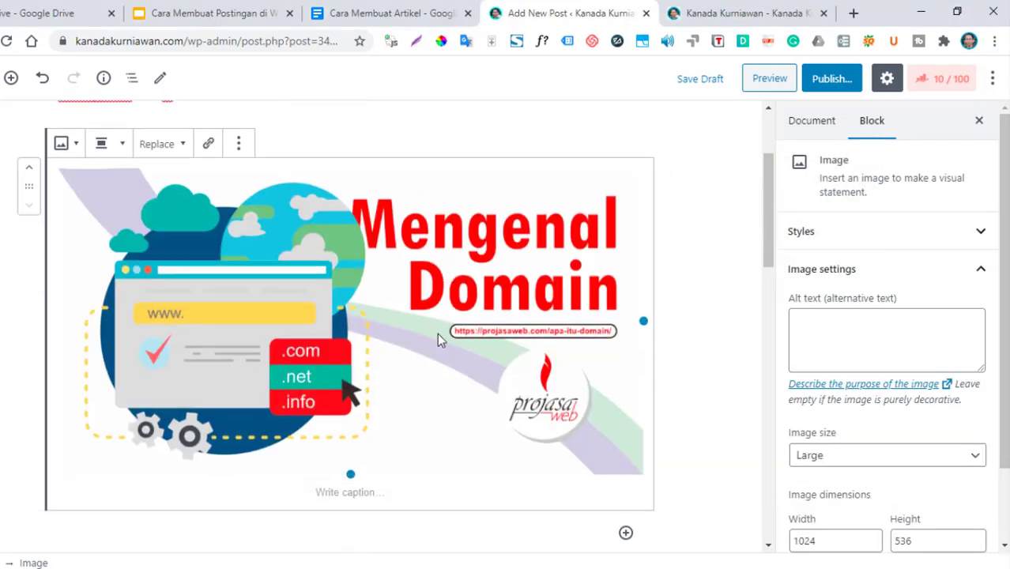
Center-align the "Mengenal Domain" image and view the available sources for replacing it without changing the image
scroll(411, 326, "up", 1)
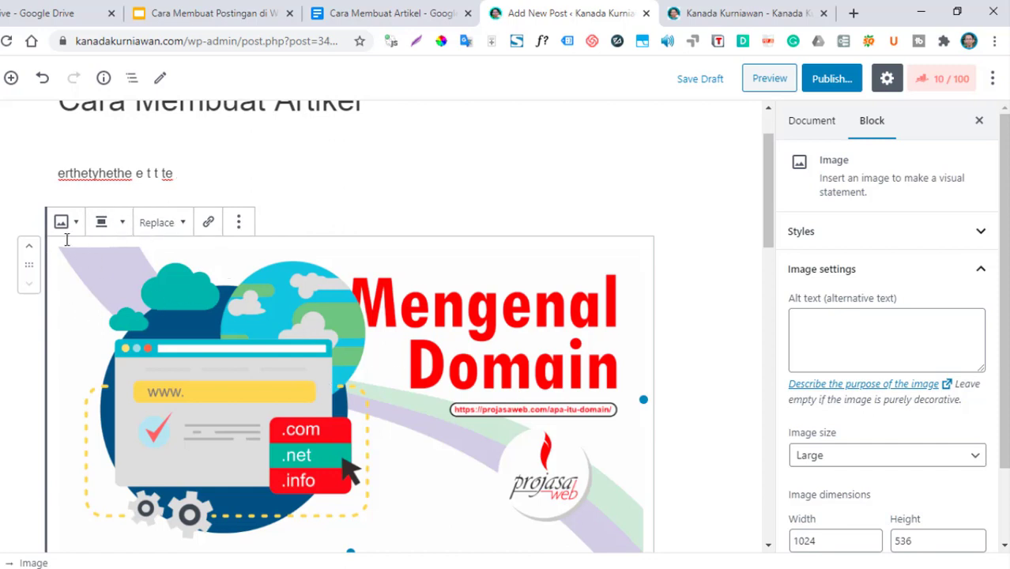
left_click(122, 233)
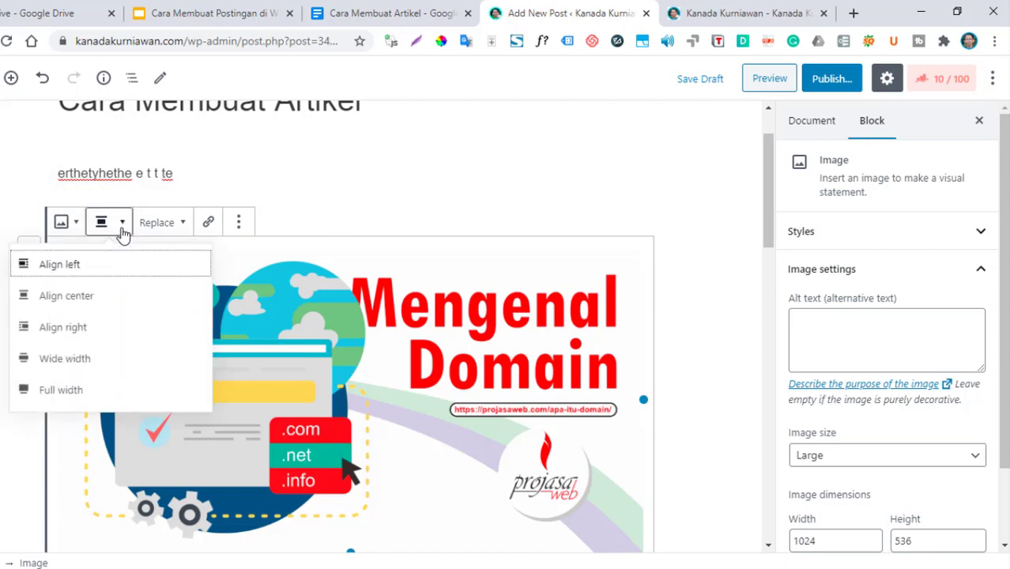
left_click(105, 298)
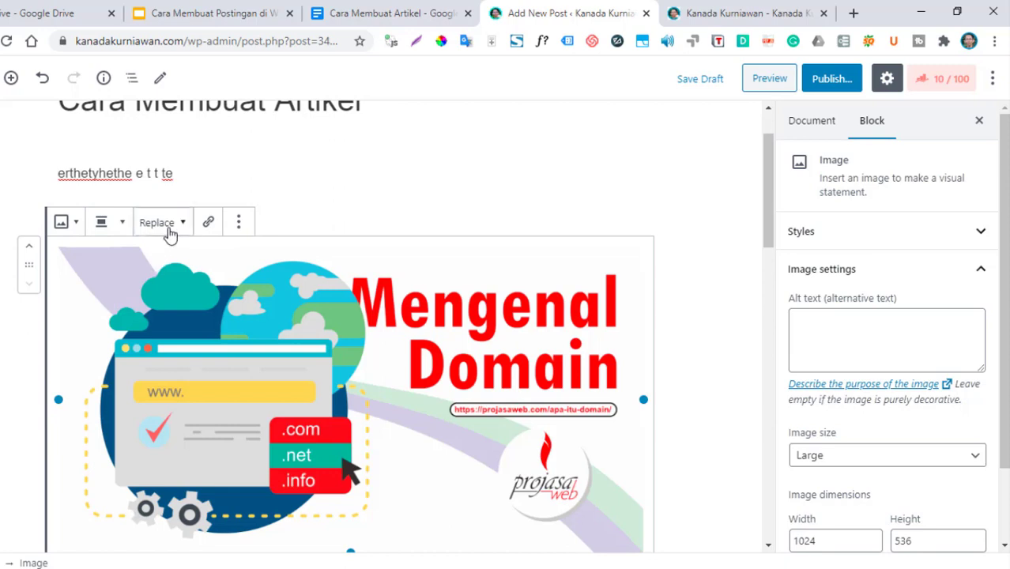
left_click(177, 228)
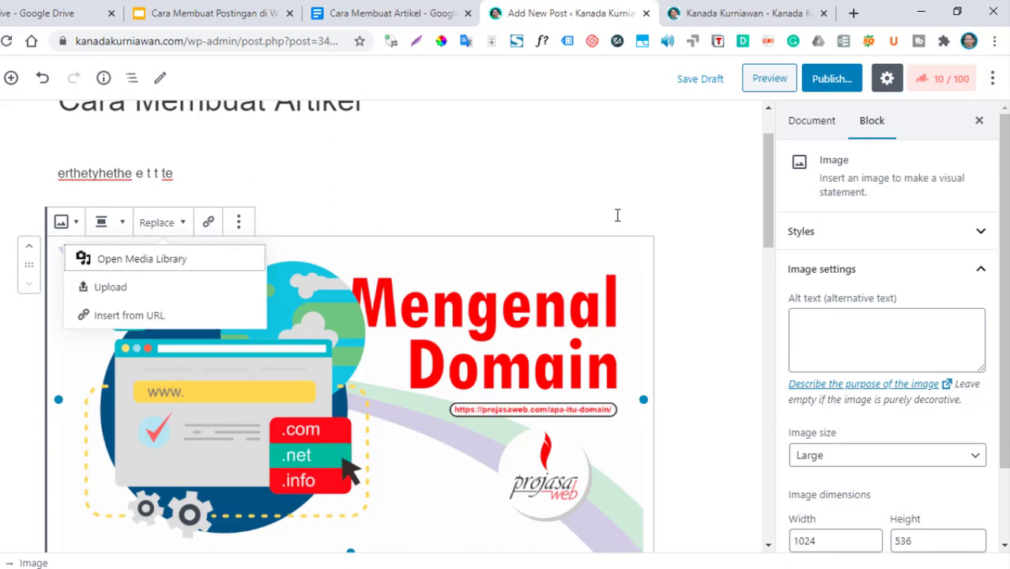
left_click(719, 231)
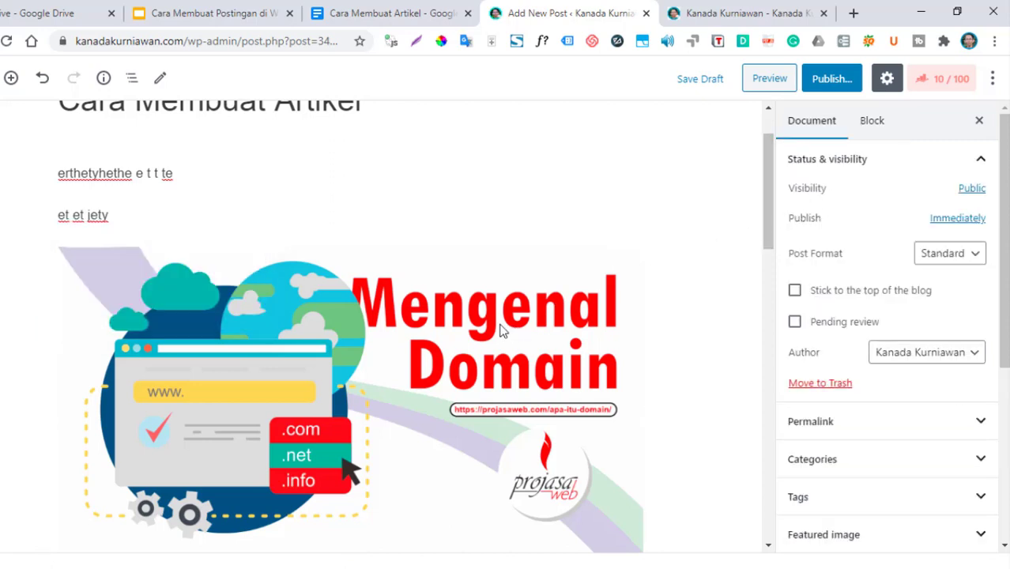
Apply the Rounded style to the "Mengenal Domain" image
left_click(193, 310)
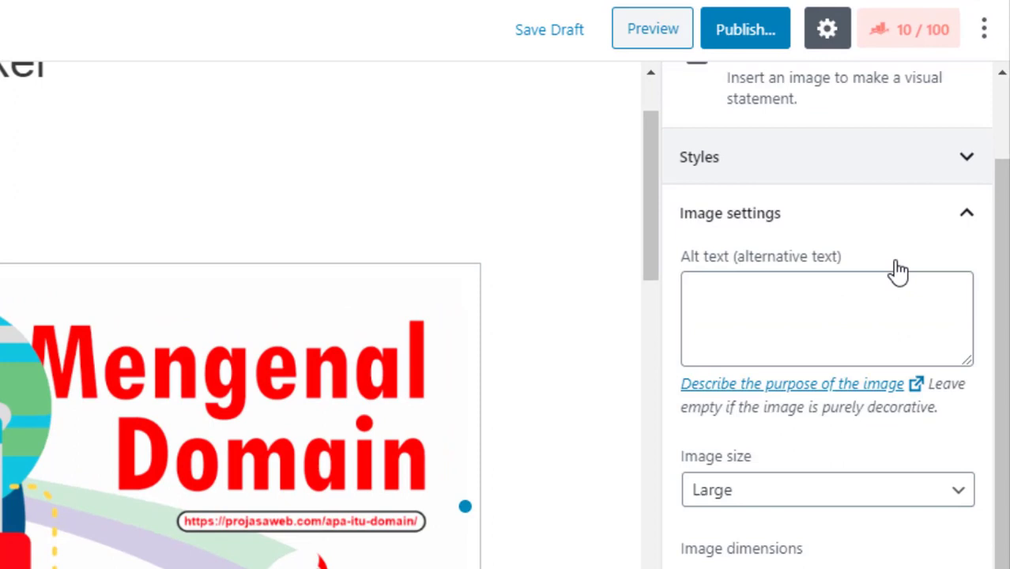
scroll(909, 221, "down", 1)
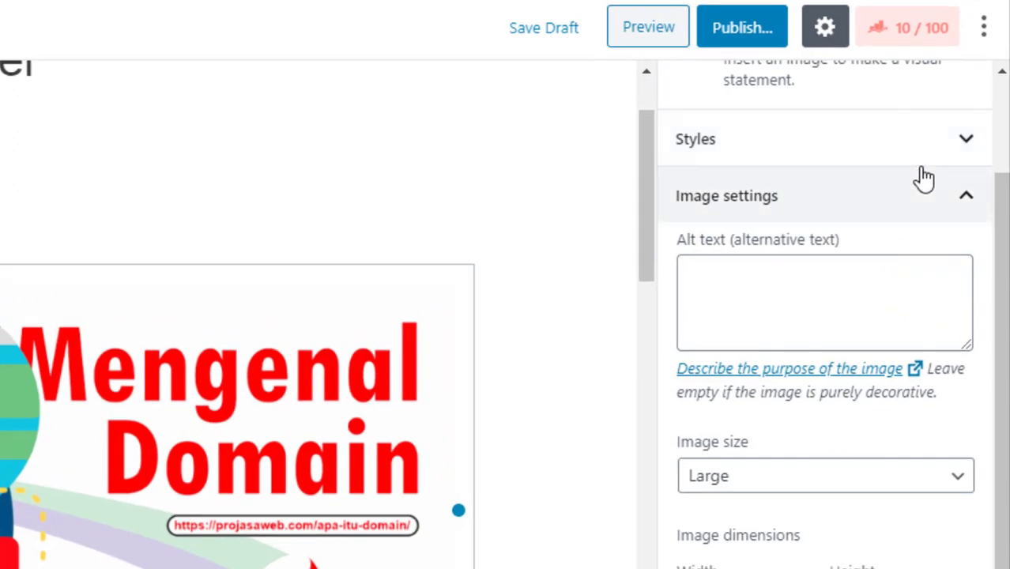
left_click(953, 155)
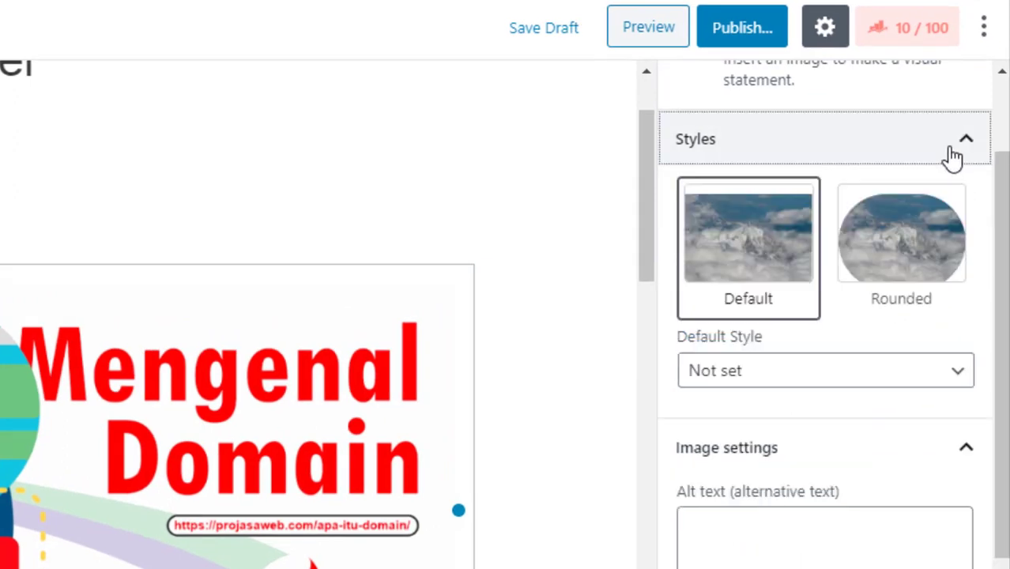
left_click(891, 267)
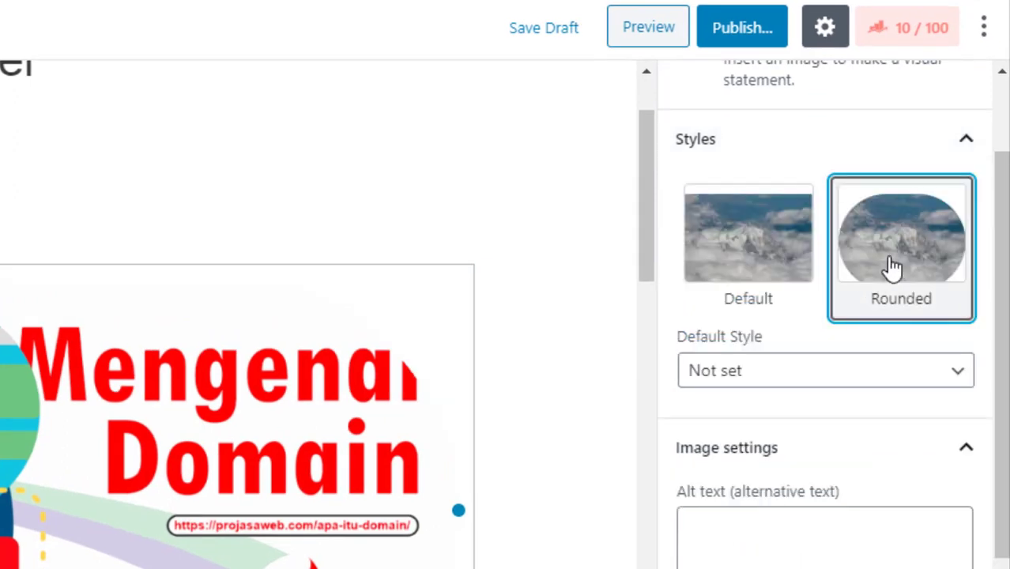
Set Rounded as the Image block's default style and return the "Mengenal Domain" image itself to the Default style
scroll(306, 449, "down", 3)
scroll(336, 383, "up", 1)
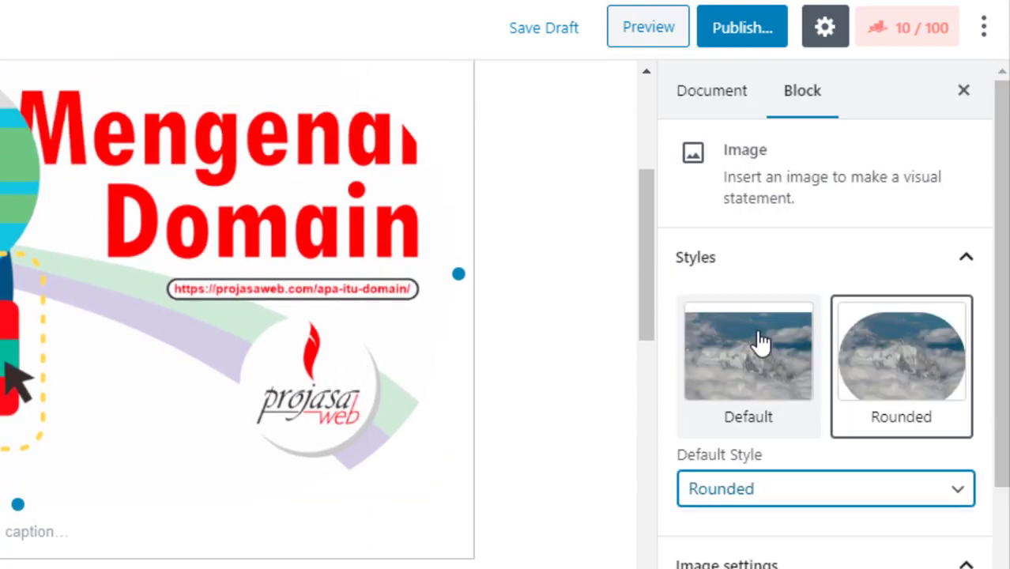
left_click(757, 340)
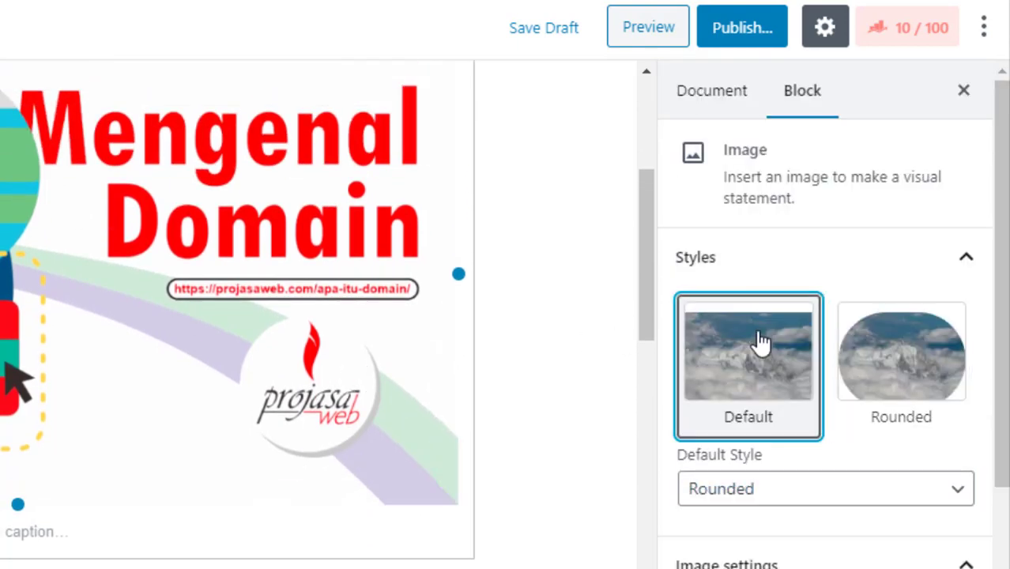
Try the Thumbnail and Medium image sizes on the "Mengenal Domain" image
scroll(719, 308, "down", 5)
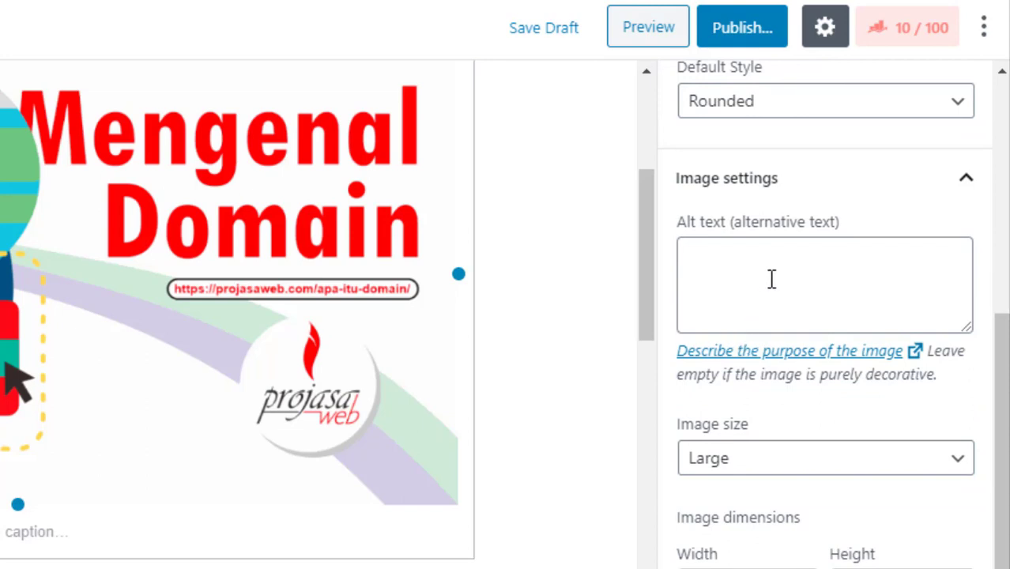
left_click(830, 468)
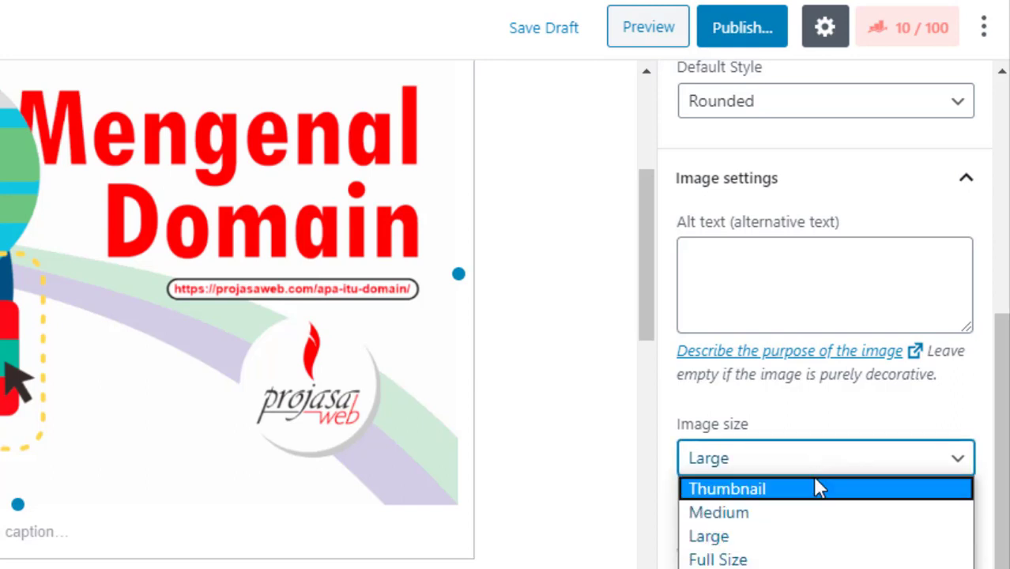
left_click(811, 487)
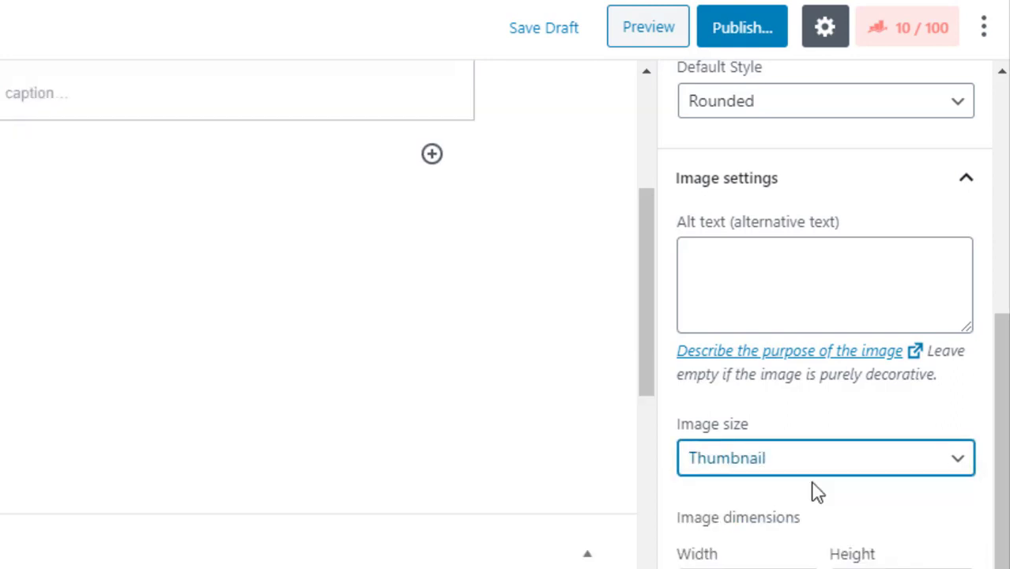
scroll(241, 360, "up", 5)
scroll(179, 382, "up", 2)
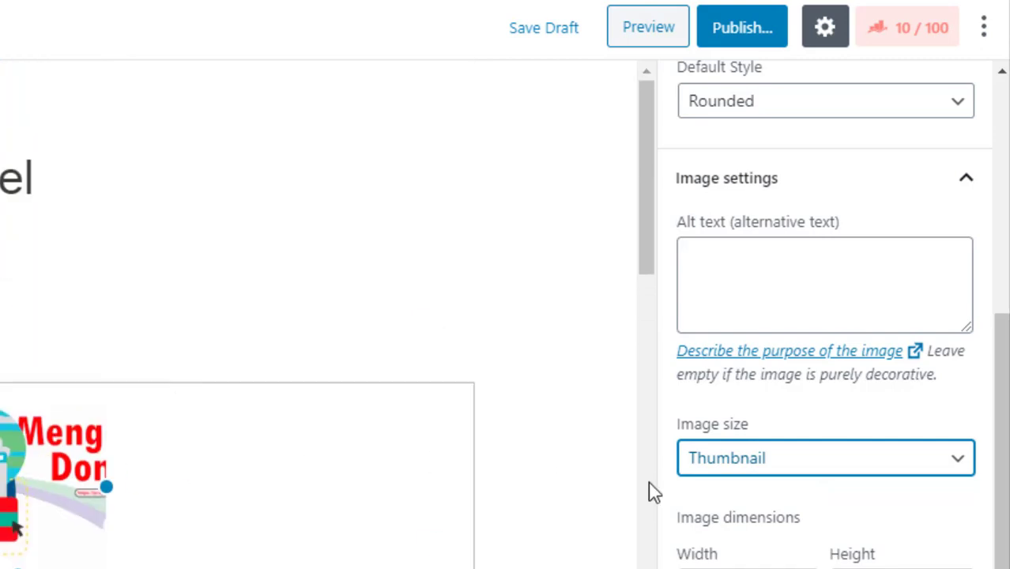
left_click(750, 462)
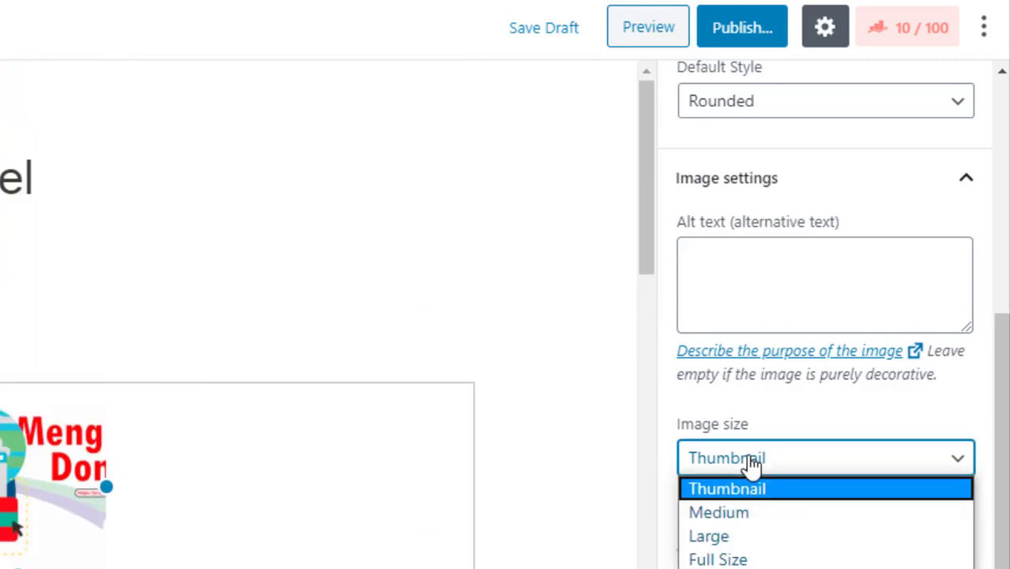
left_click(743, 522)
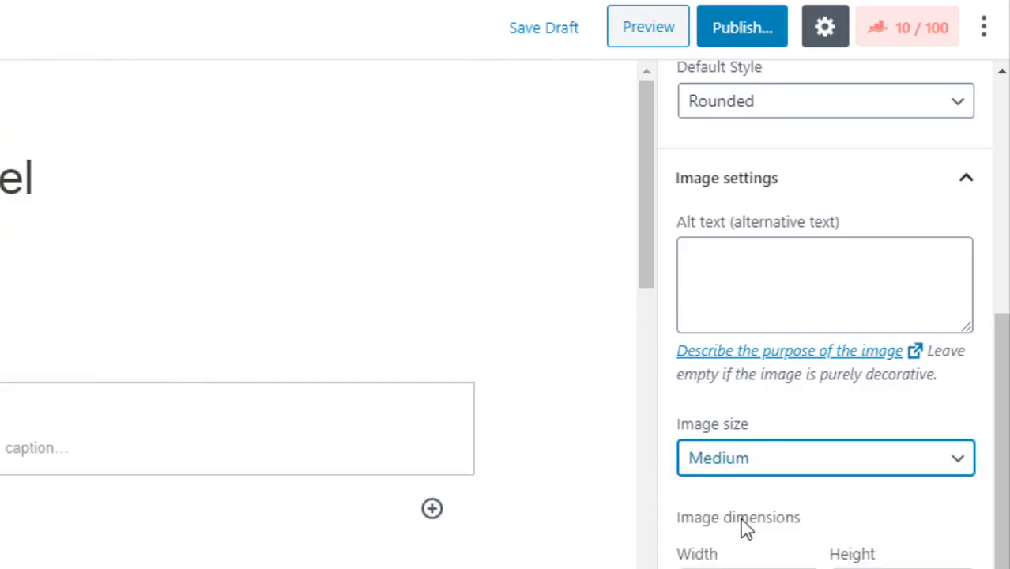
Set the "Mengenal Domain" image to Full Size and review its dimensions and advanced settings
left_click(783, 464)
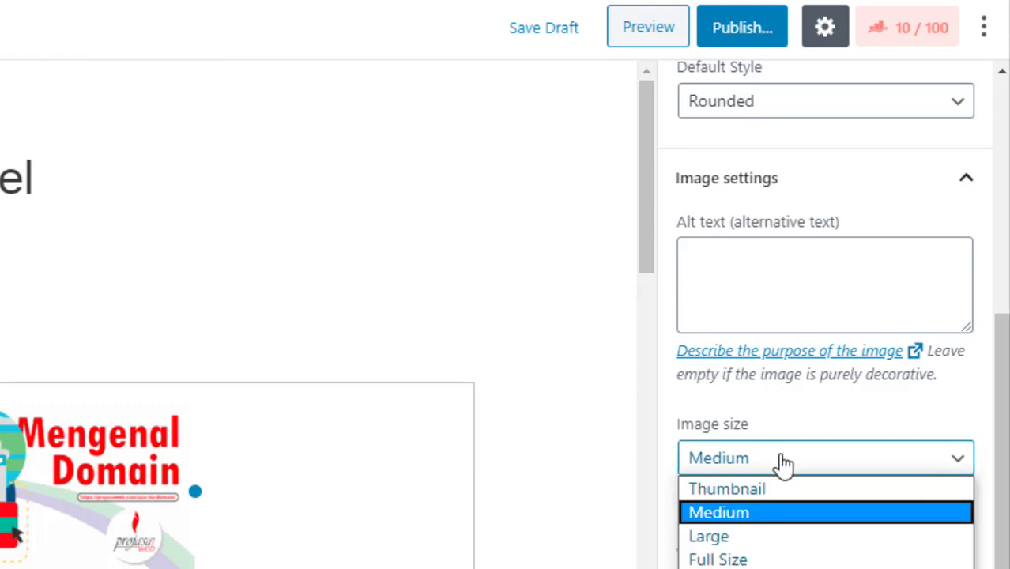
left_click(770, 560)
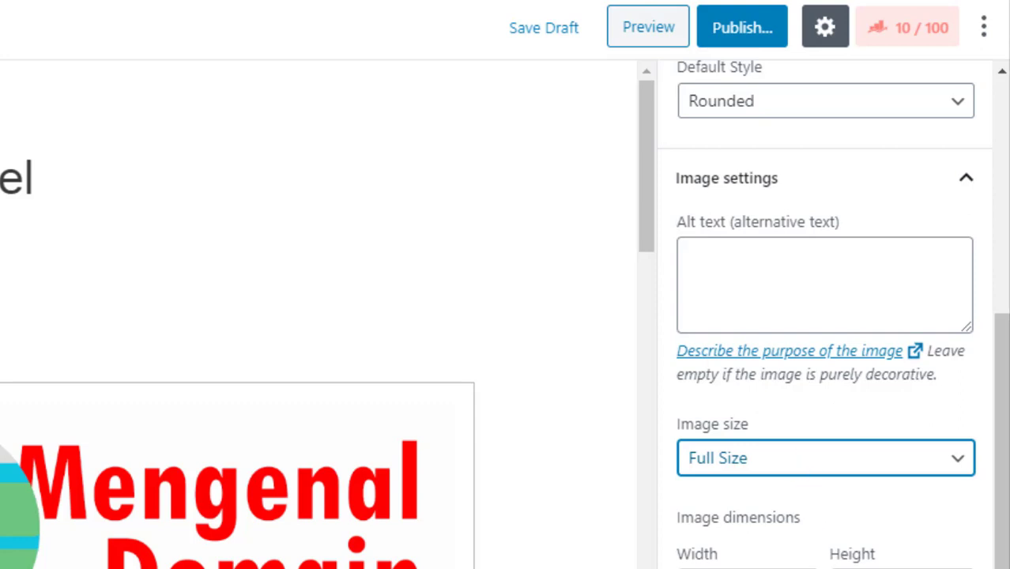
scroll(825, 355, "down", 2)
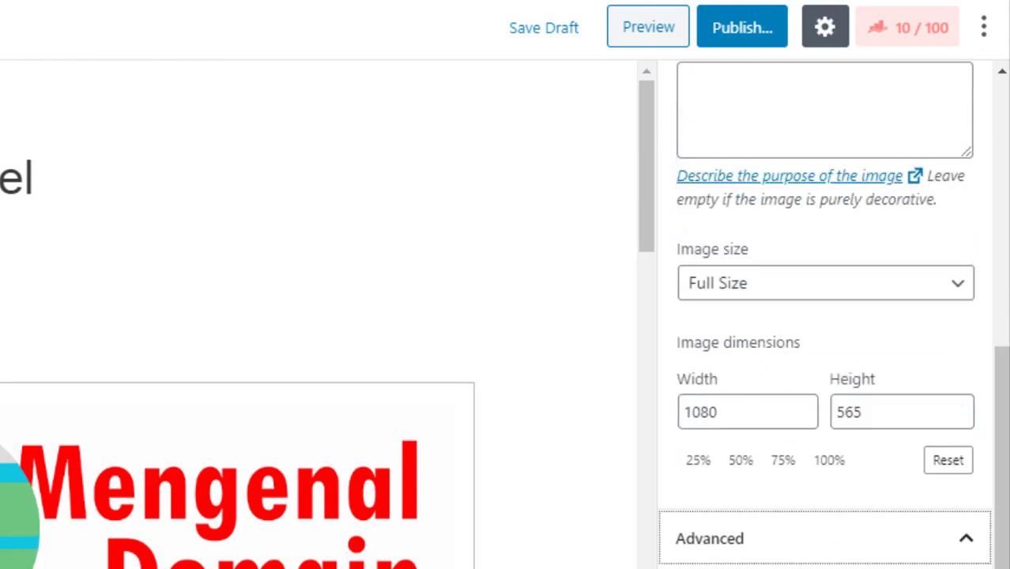
left_click(846, 536)
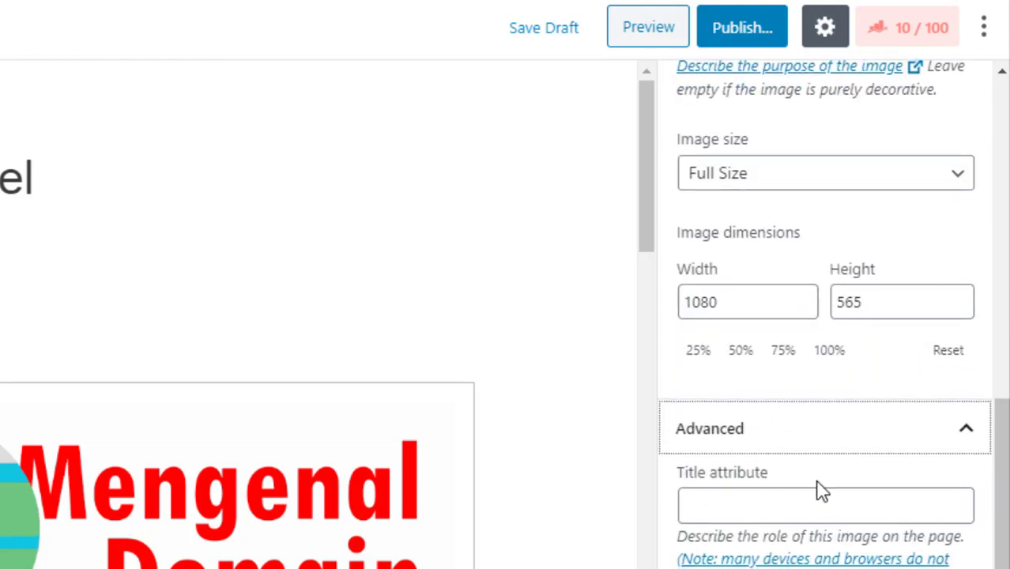
scroll(824, 316, "up", 6)
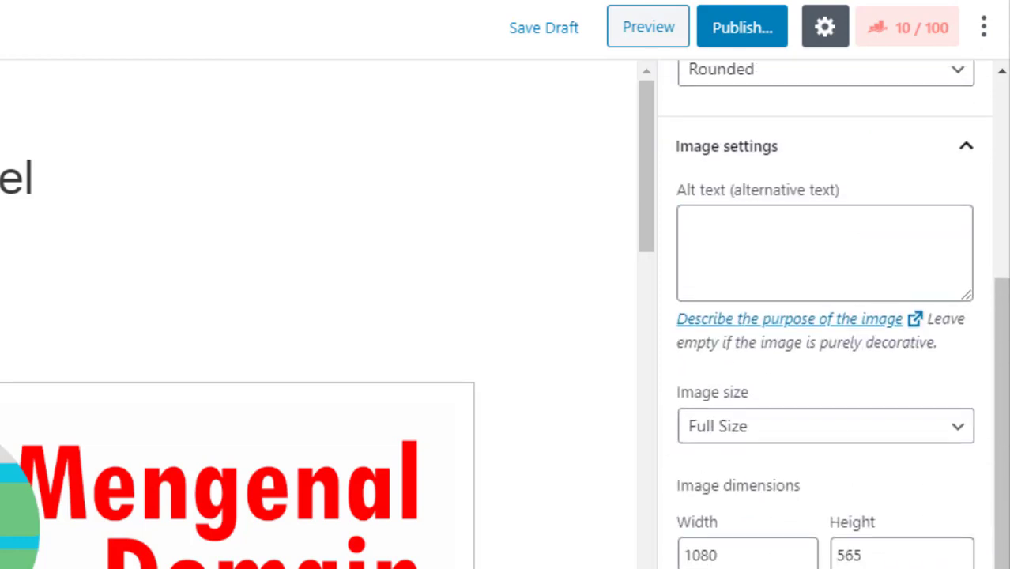
scroll(870, 548, "up", 2)
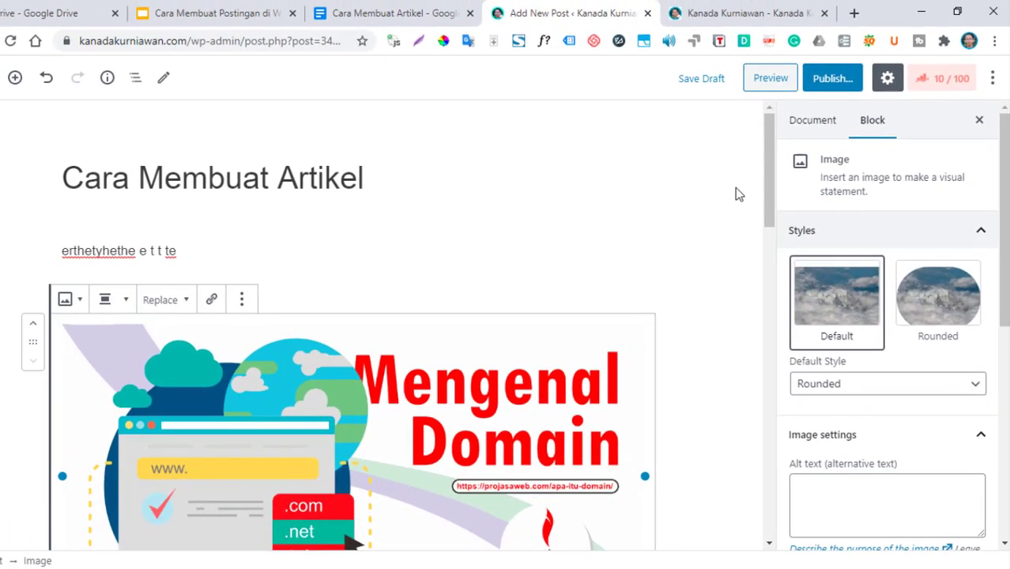
Check the outline in Google Docs, return to the post, and make the first sample paragraph centered and bold
left_click(418, 14)
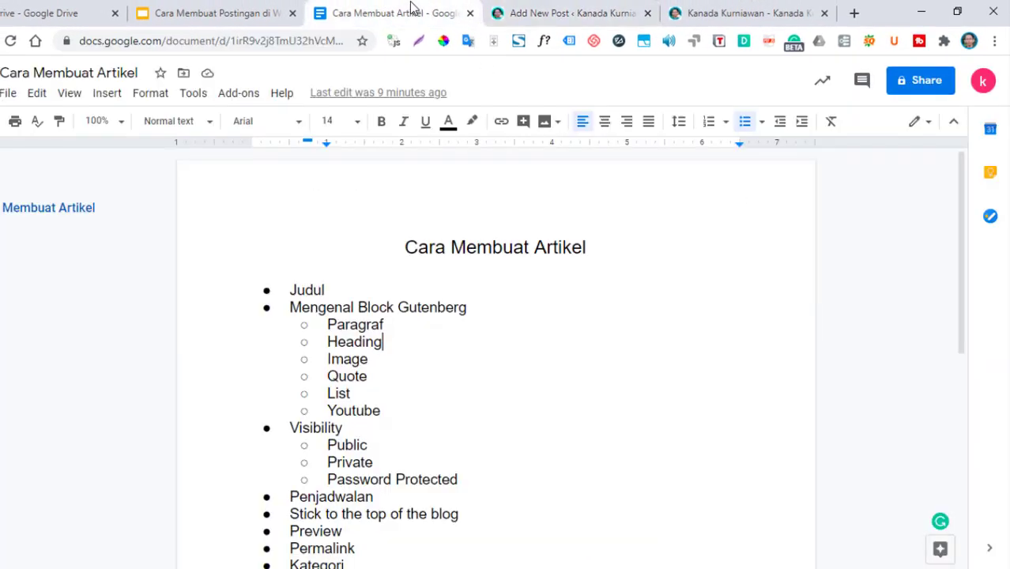
left_click(561, 12)
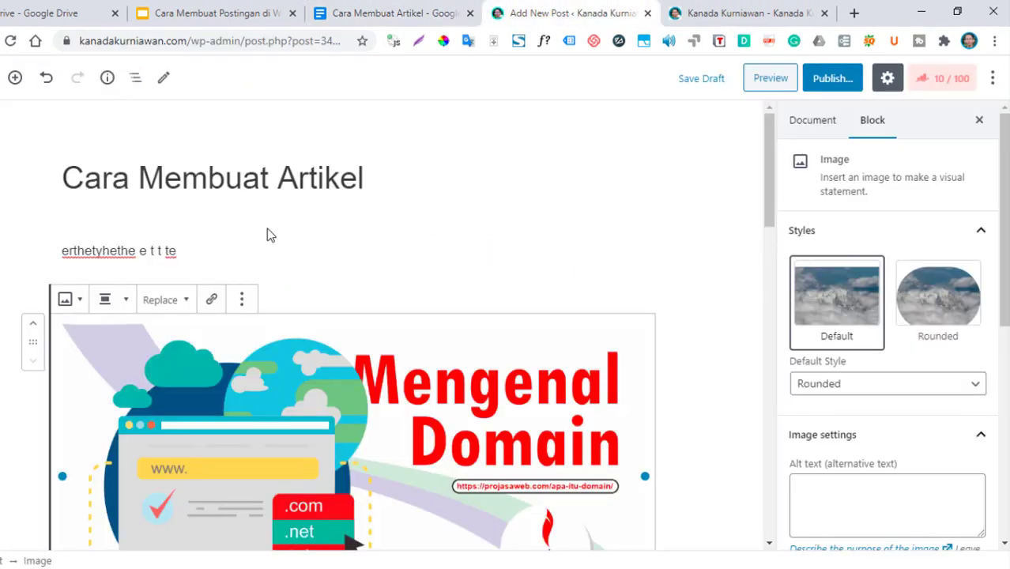
left_click(201, 249)
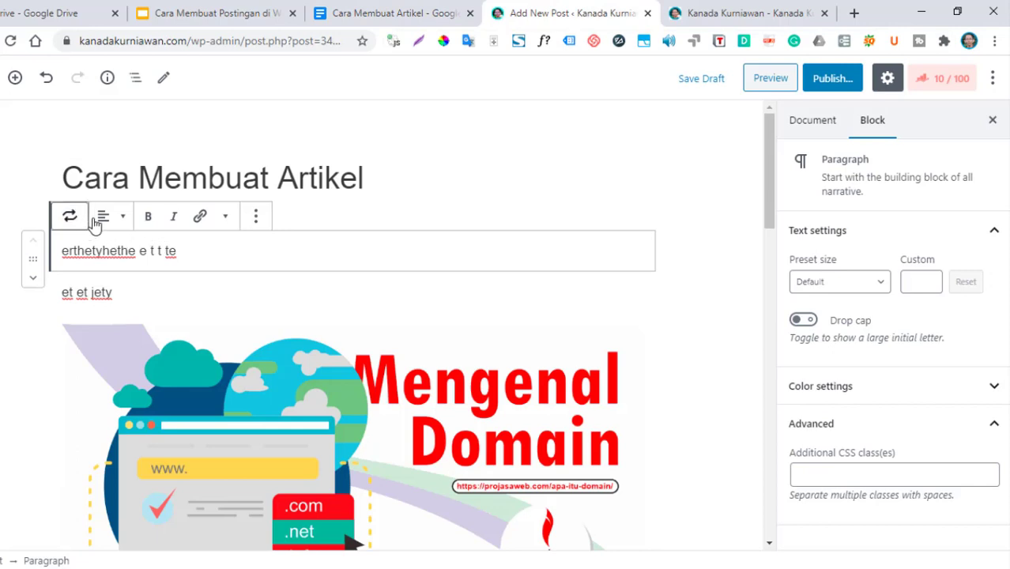
left_click(121, 222)
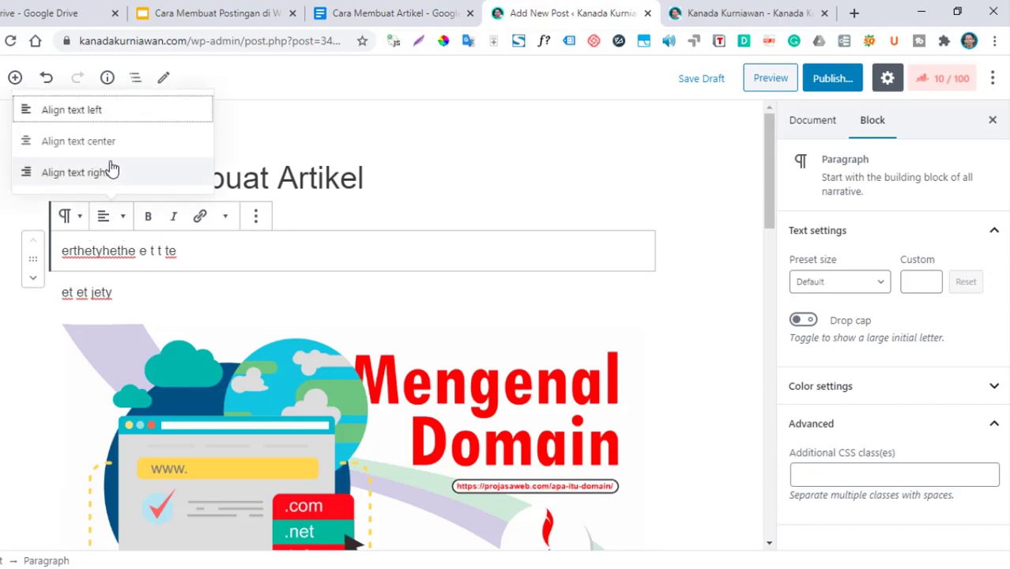
left_click(79, 141)
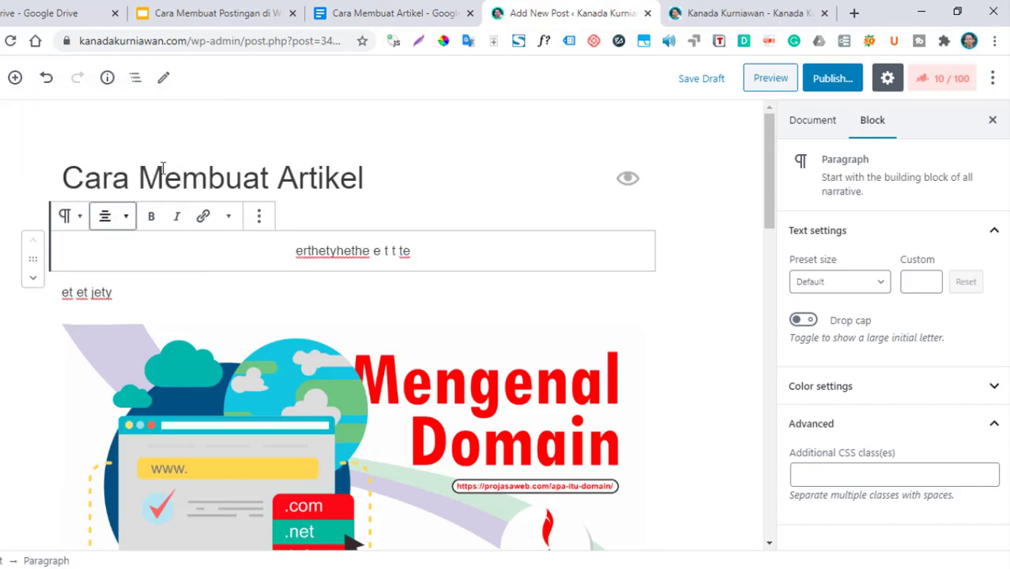
triple_click(312, 245)
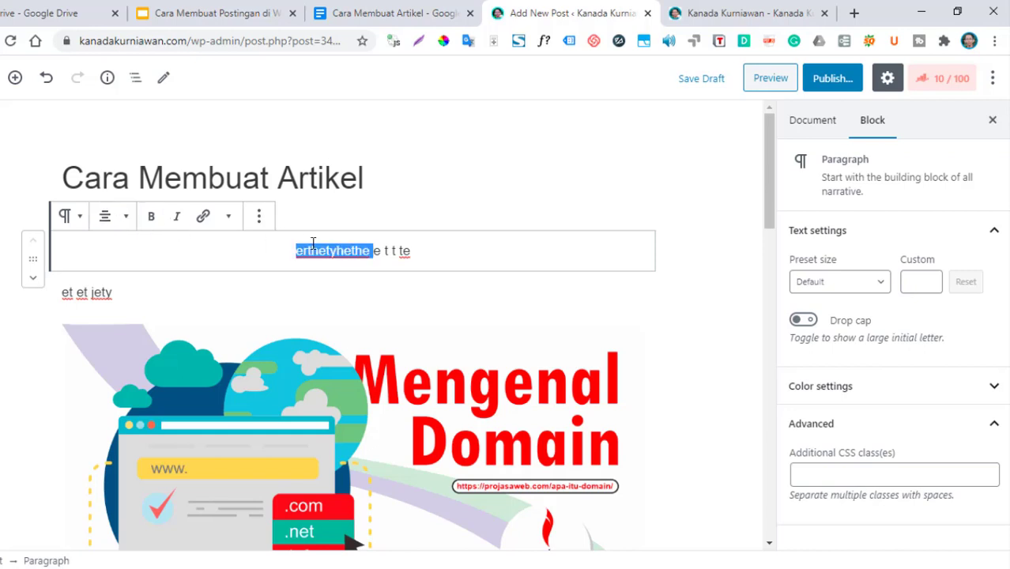
left_click(151, 217)
Try italics on "hethe e t t te" in the first paragraph and remove the italics again
left_click_drag(336, 250, 452, 257)
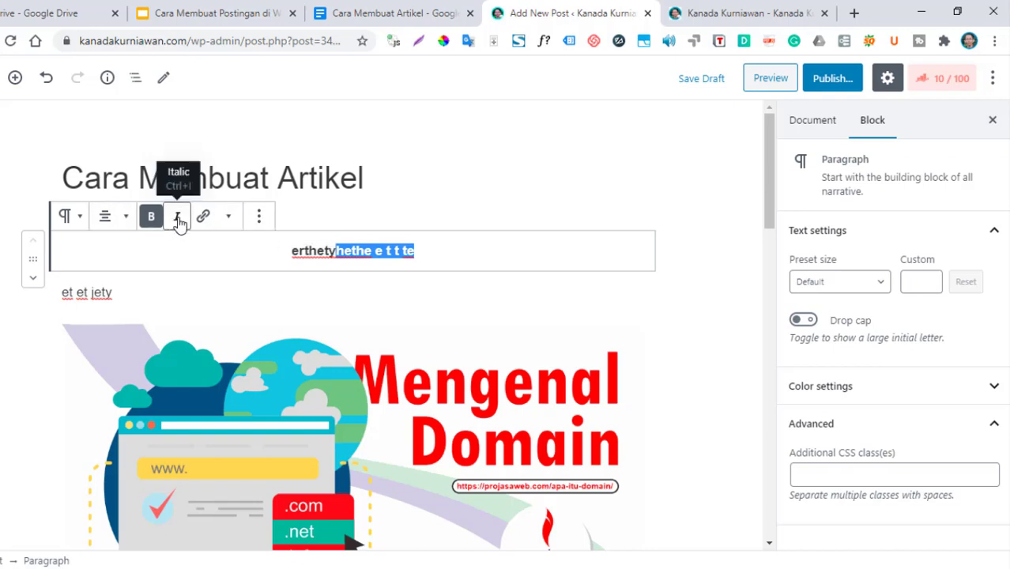
left_click(177, 218)
left_click(459, 250)
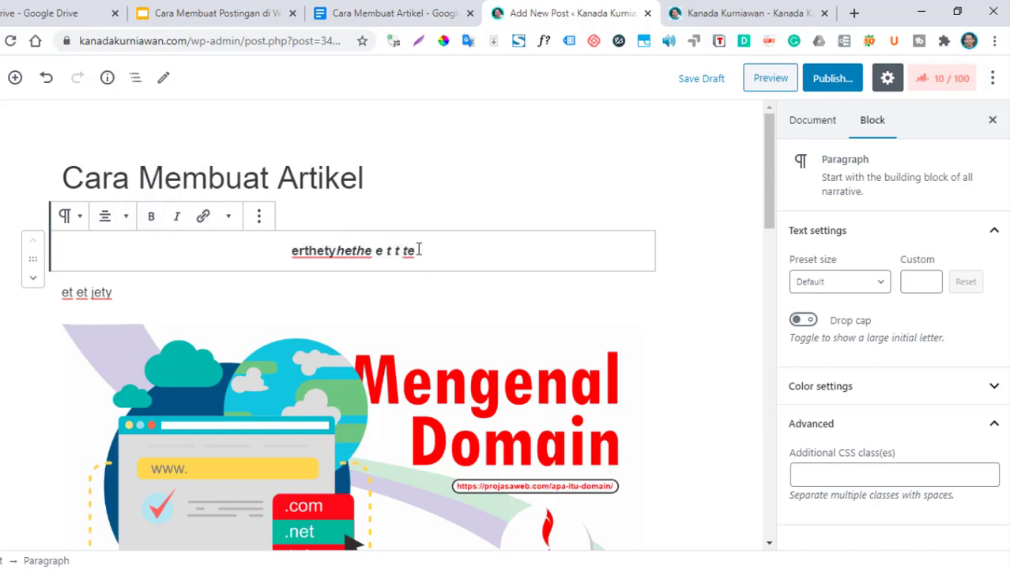
left_click_drag(419, 250, 335, 250)
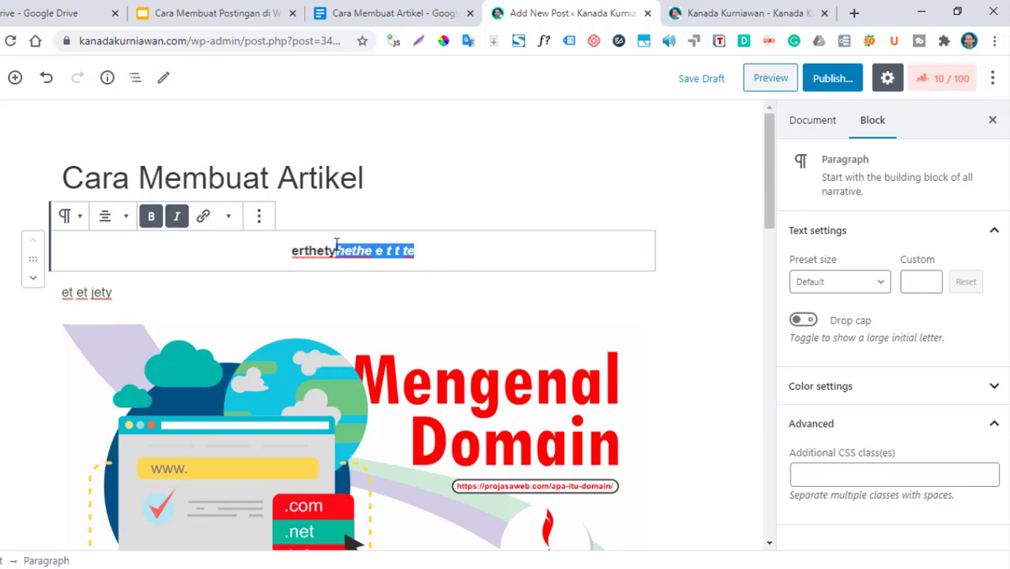
left_click(178, 218)
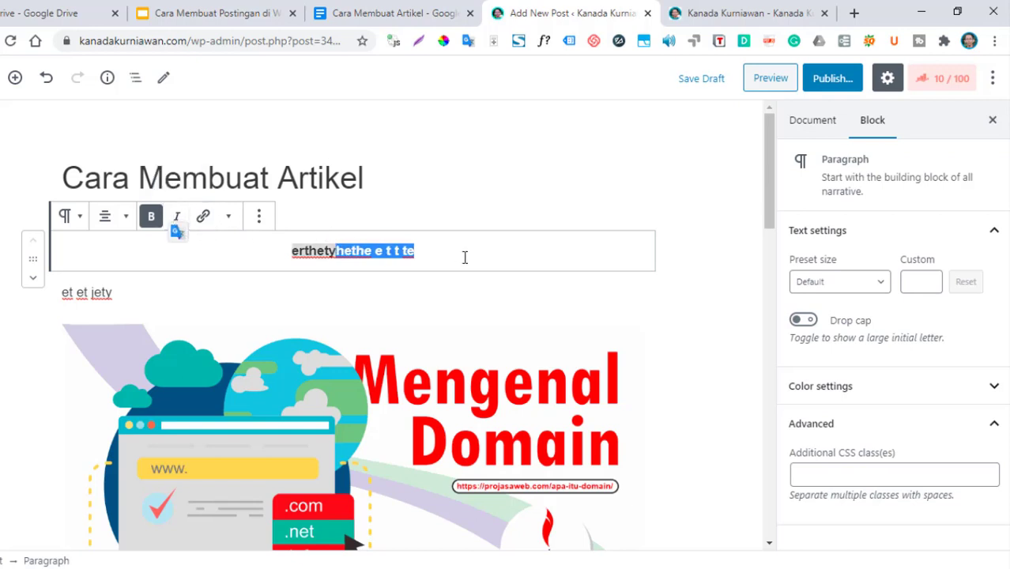
View the additional inline formatting options and turn on the drop cap for the first paragraph
left_click(228, 218)
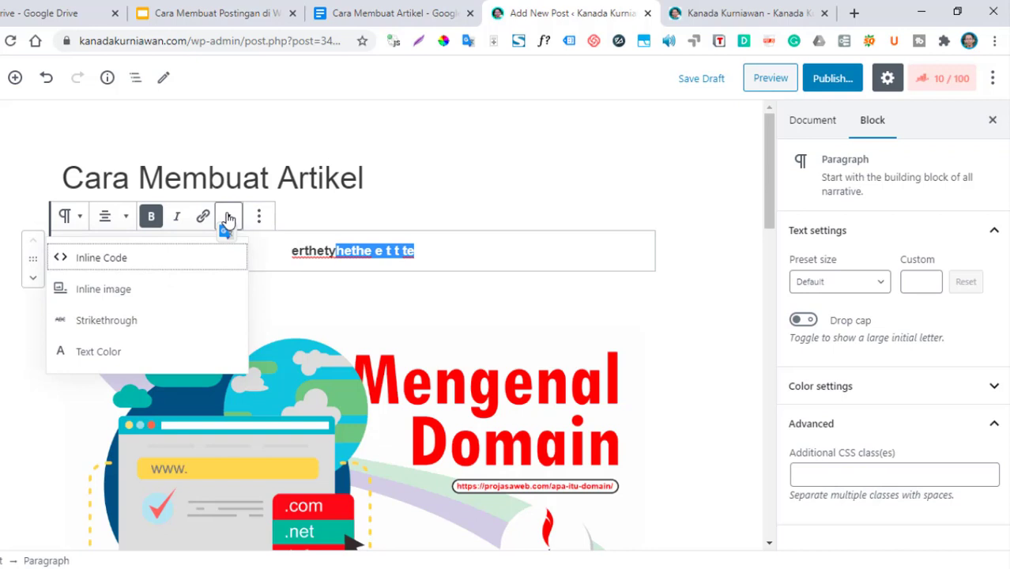
left_click(470, 257)
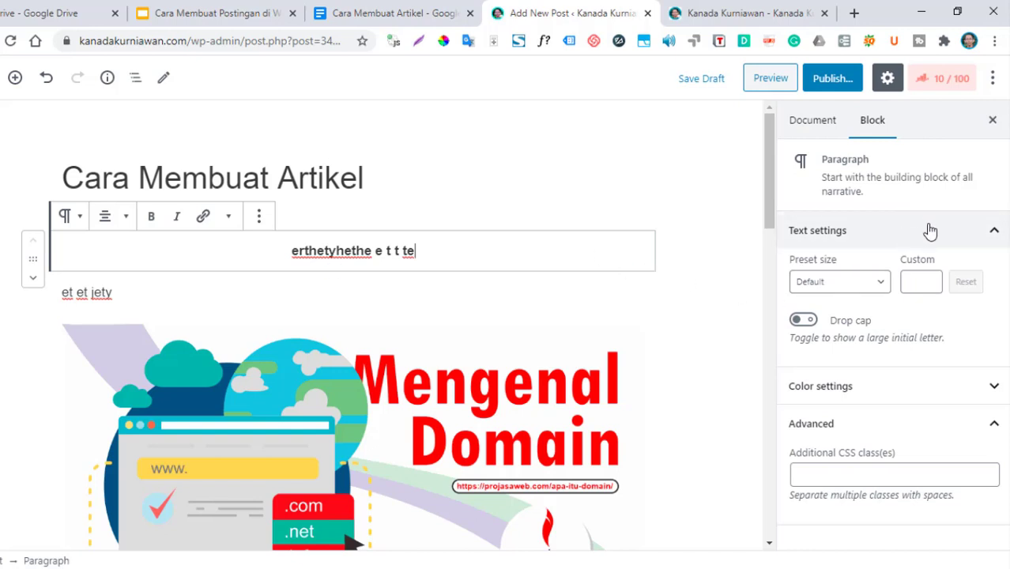
left_click(807, 324)
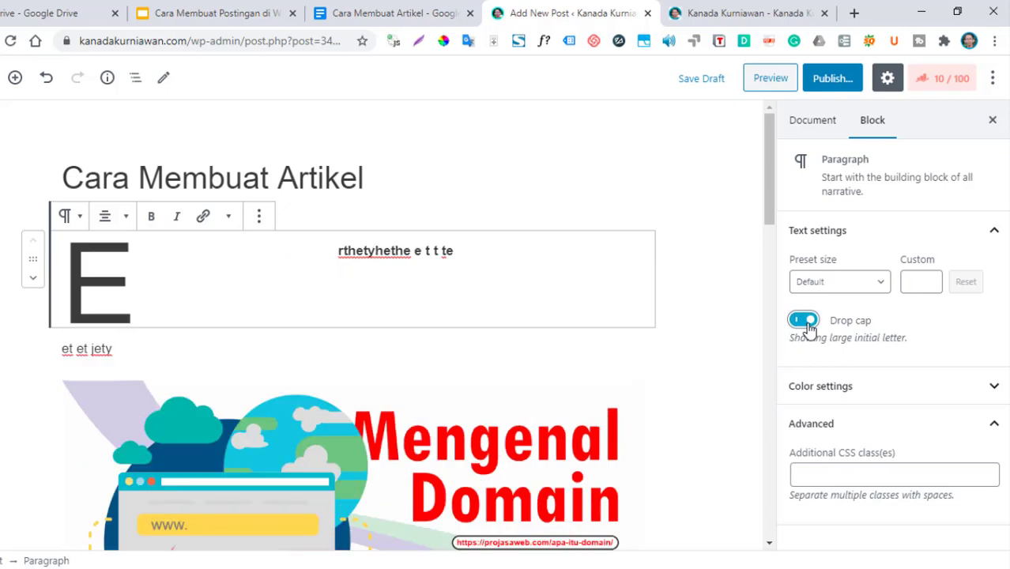
Search Google for "drop cap" in a new tab, view the "Four score" example image, and return to the post
left_click(851, 12)
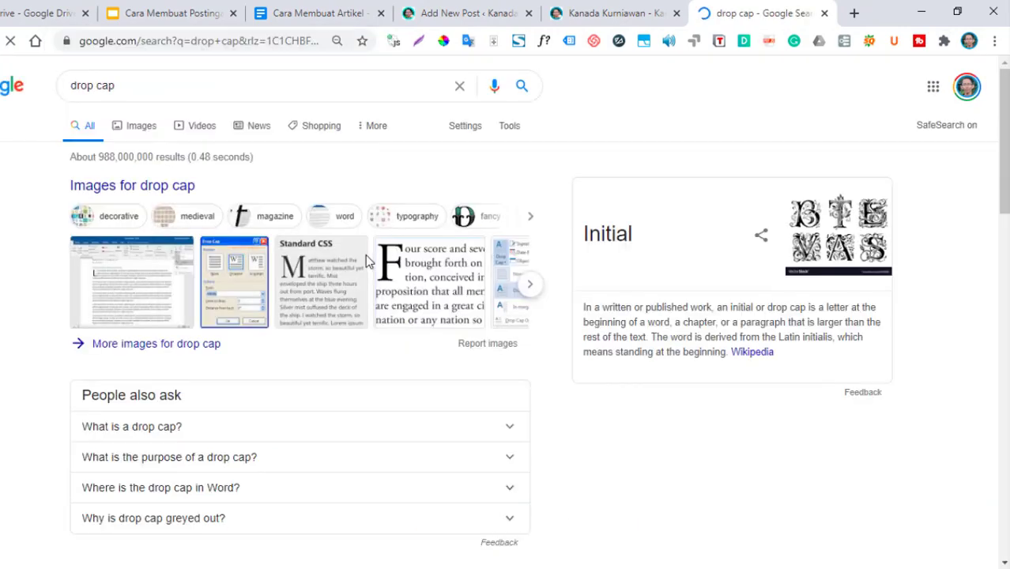
left_click(433, 290)
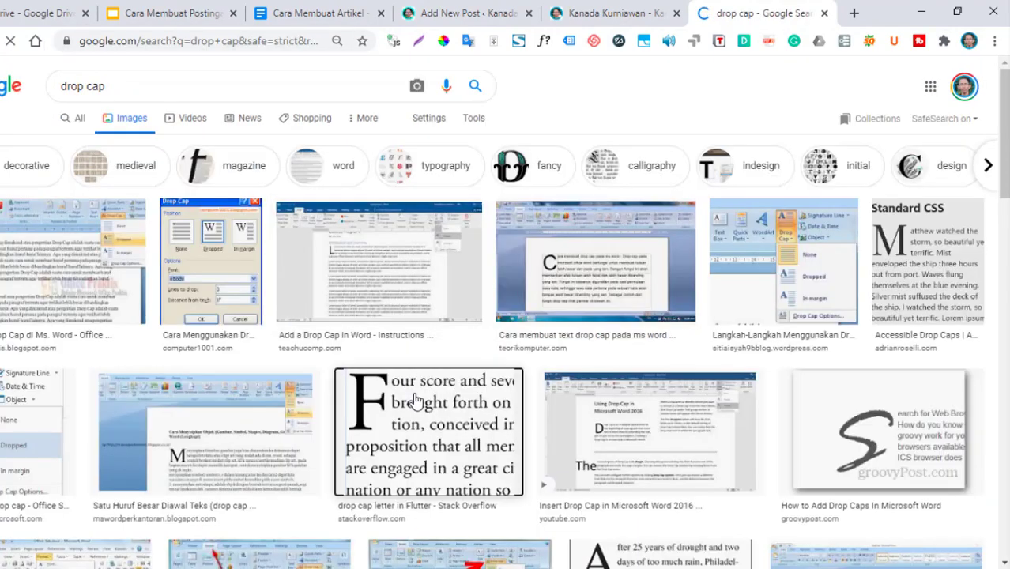
left_click(426, 415)
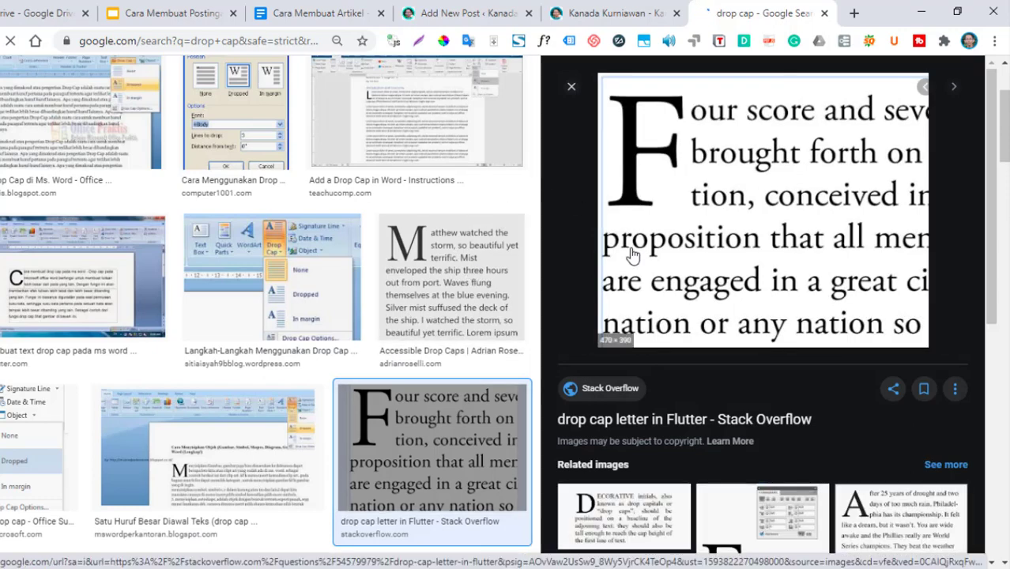
left_click(484, 13)
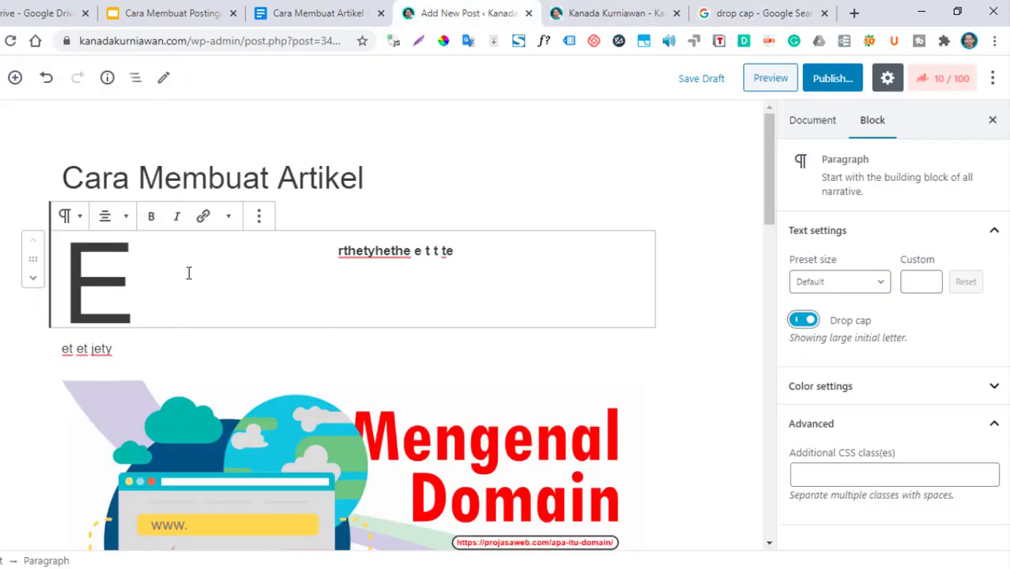
Align the first paragraph's text left and compare its drop cap with the "Four score" example image in the Google tab
left_click(106, 218)
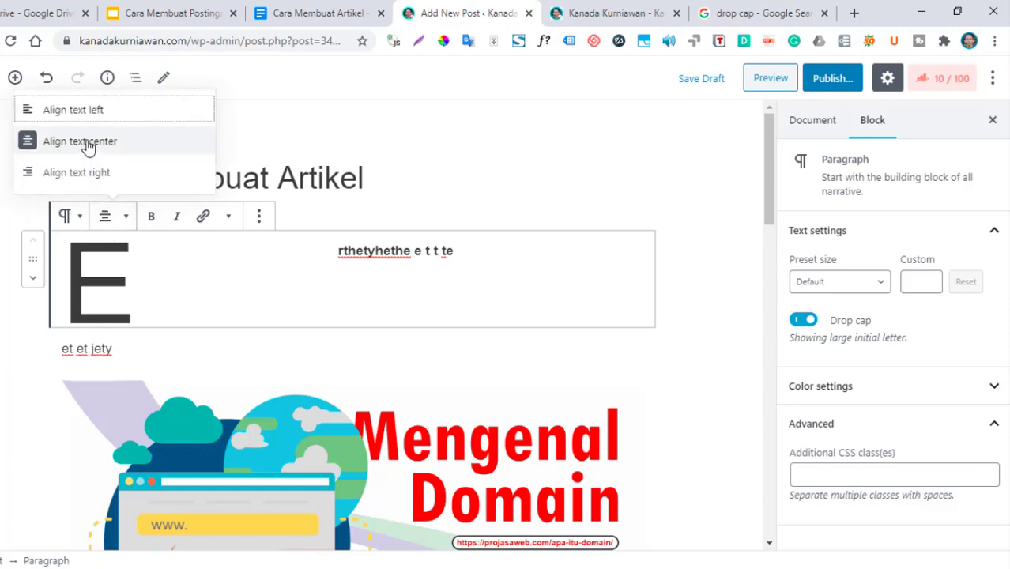
left_click(99, 112)
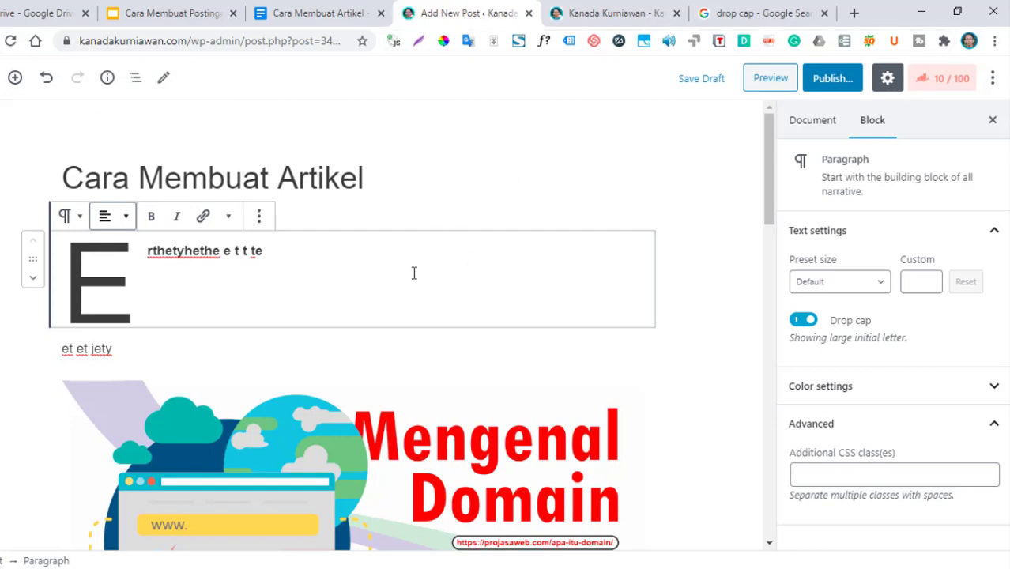
left_click(800, 14)
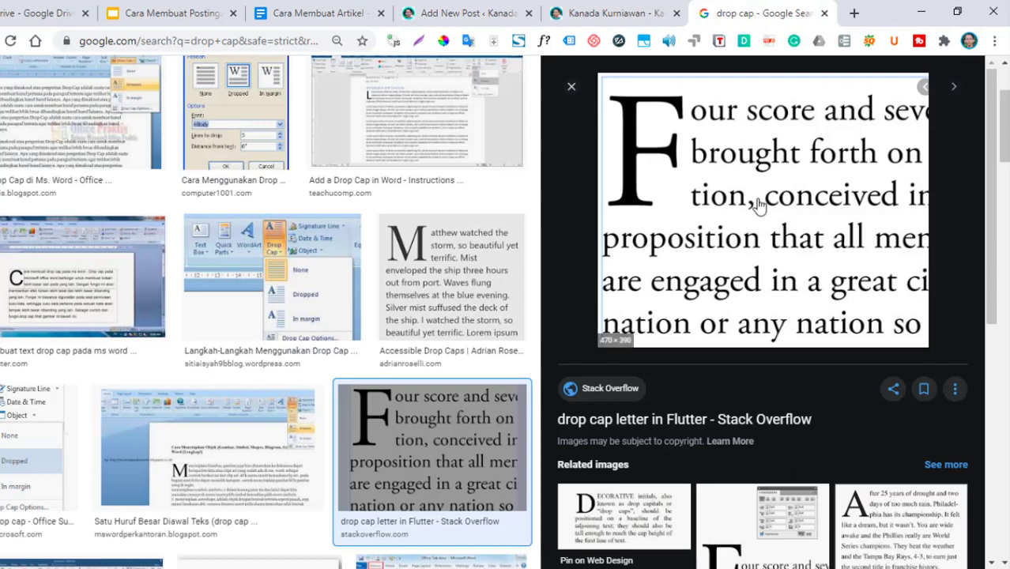
left_click(466, 13)
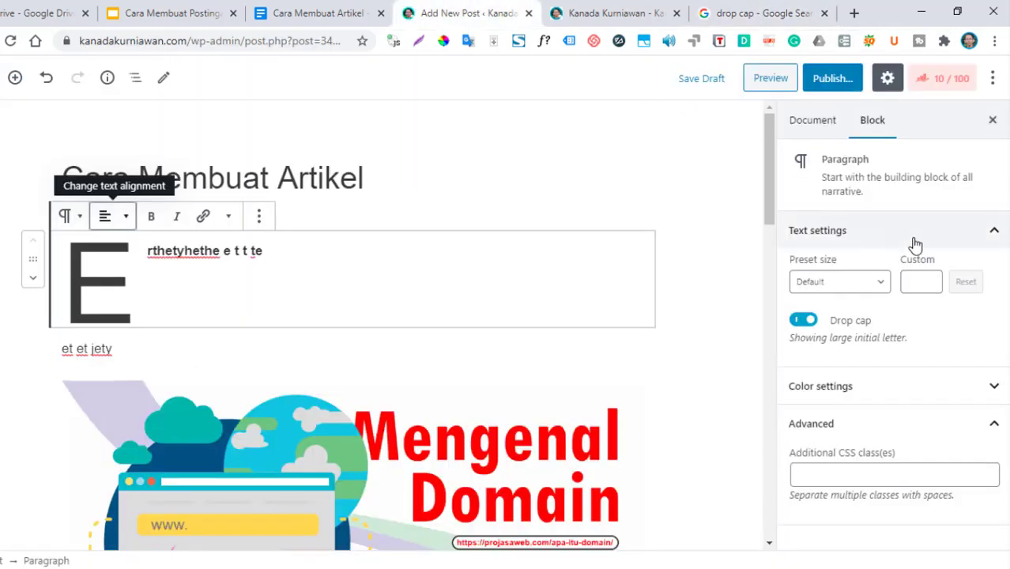
Expand the color settings and turn off the drop cap for the first paragraph
left_click(917, 388)
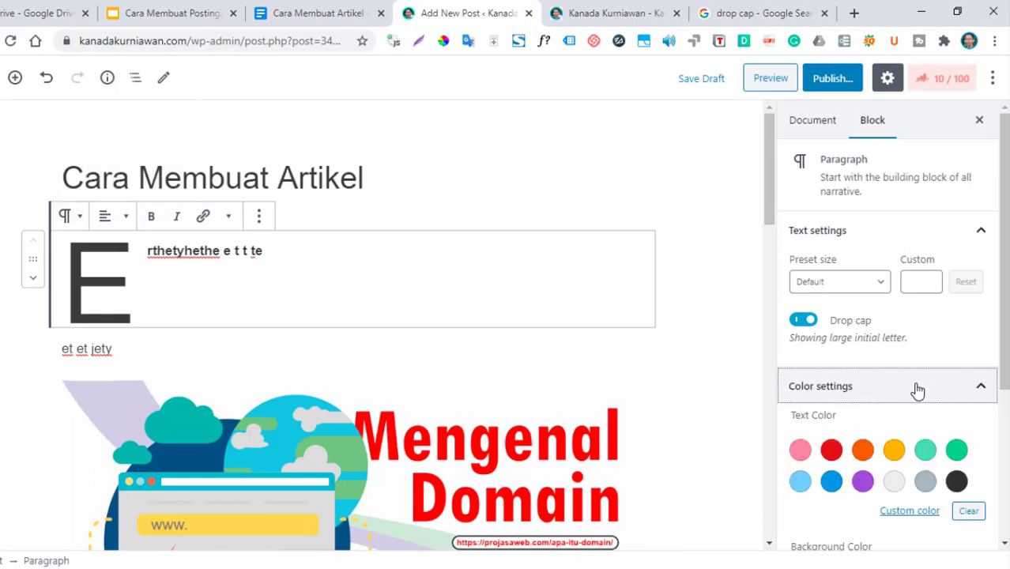
scroll(936, 368, "down", 3)
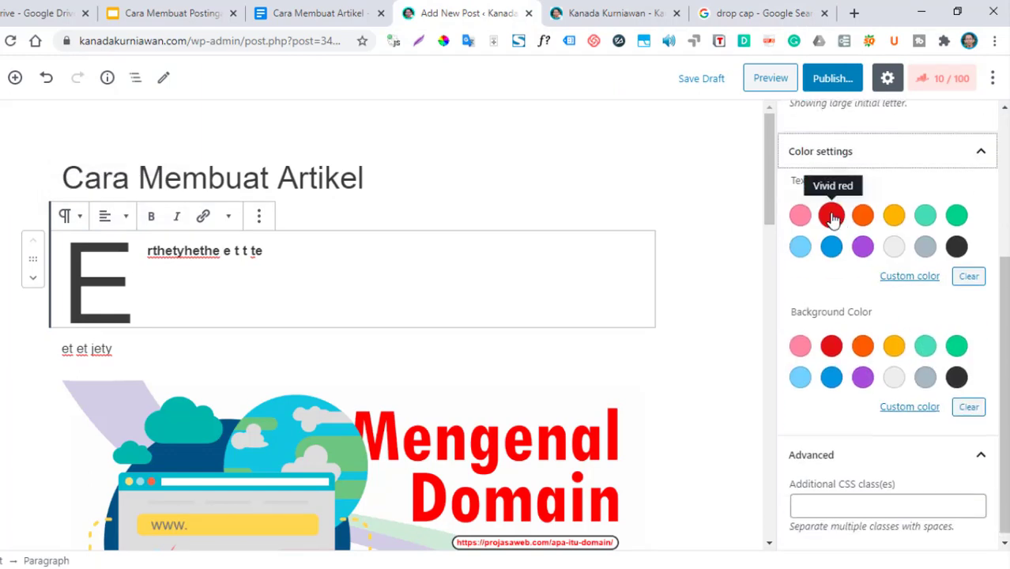
scroll(917, 277, "up", 3)
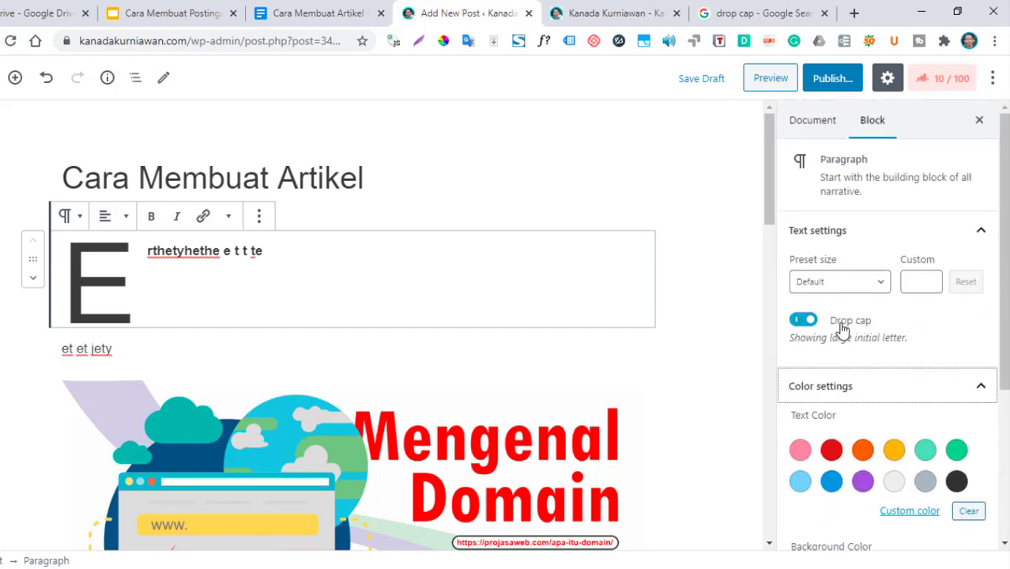
left_click(804, 320)
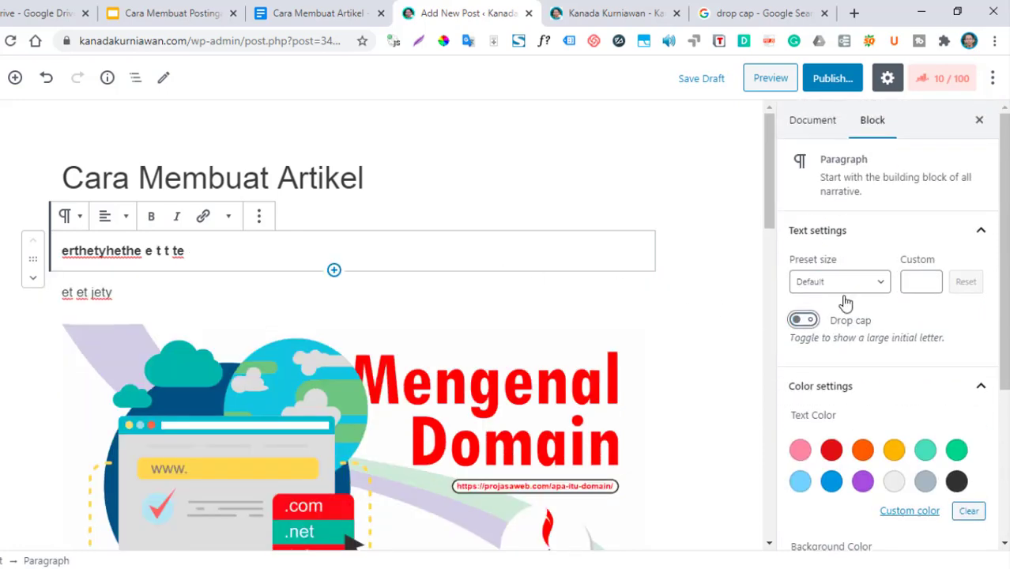
Try red, orange and dark text colors with gray and turquoise backgrounds on the first paragraph, and clear both colors
scroll(862, 308, "down", 3)
left_click(831, 216)
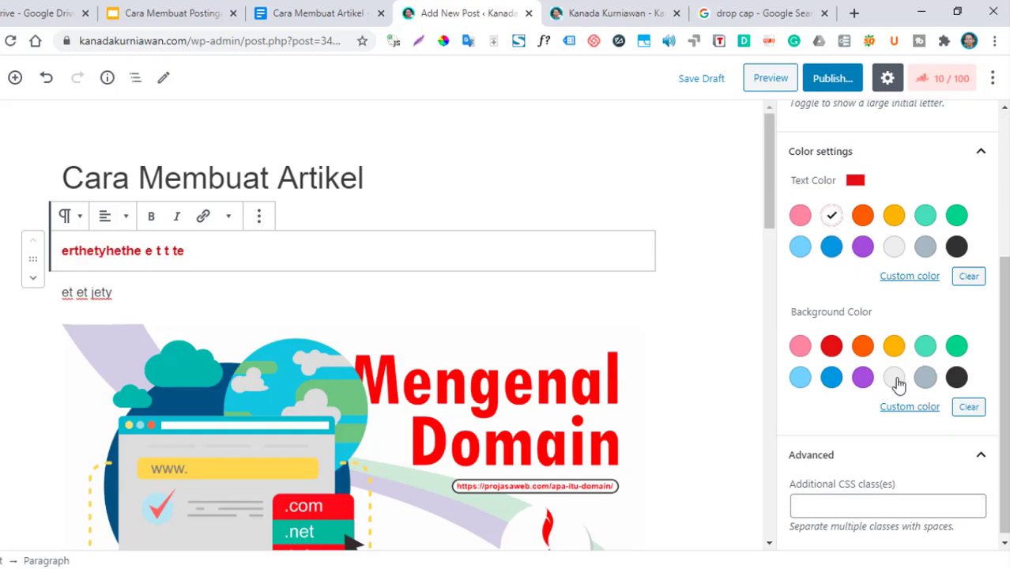
left_click(929, 384)
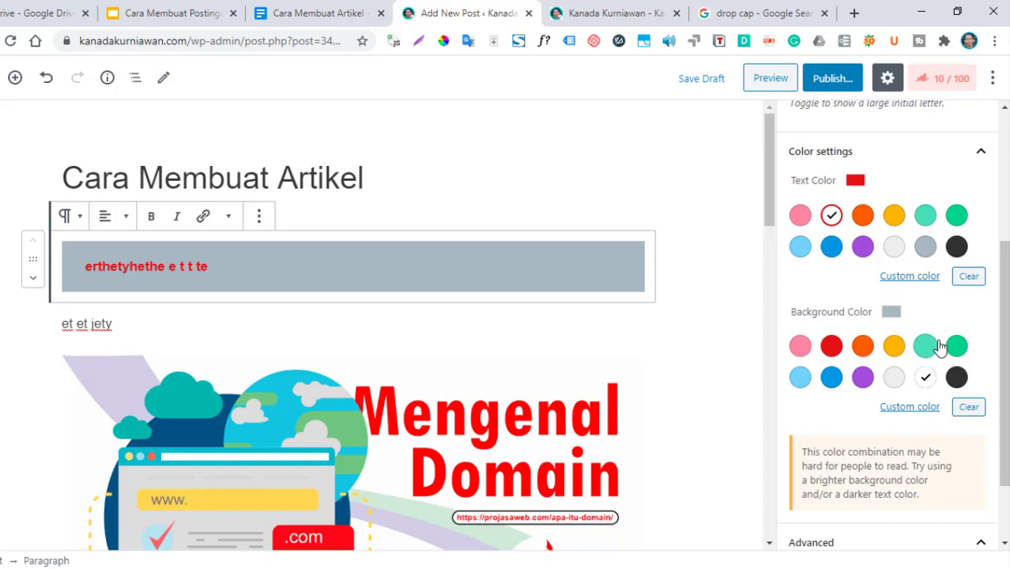
left_click(927, 349)
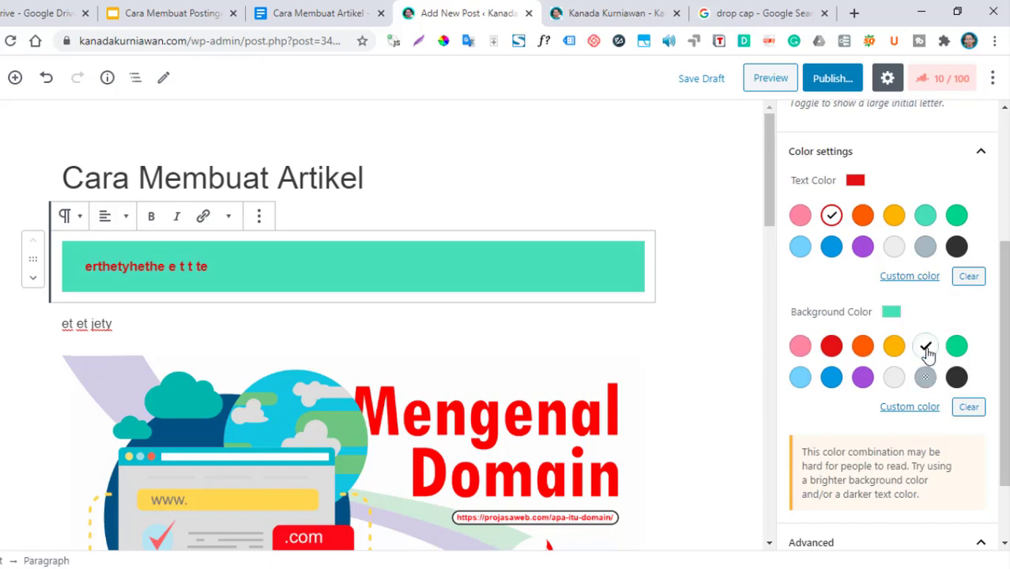
left_click(862, 218)
left_click(956, 246)
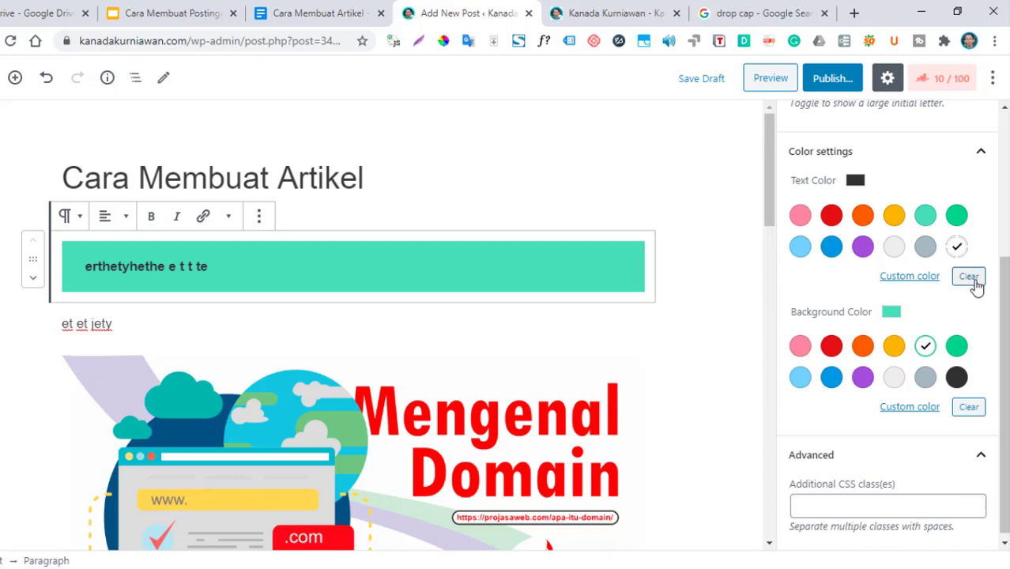
left_click(972, 278)
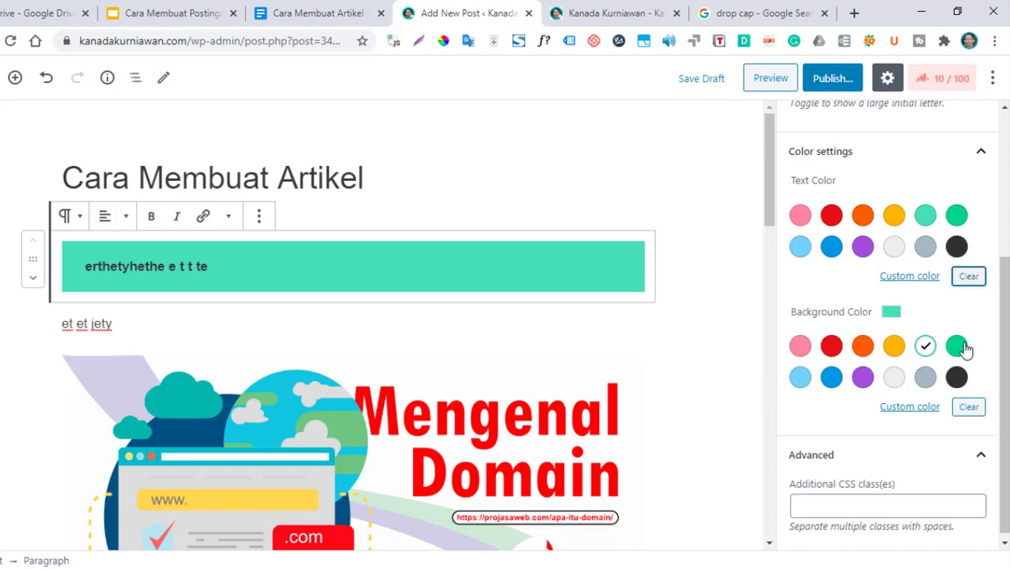
left_click(969, 408)
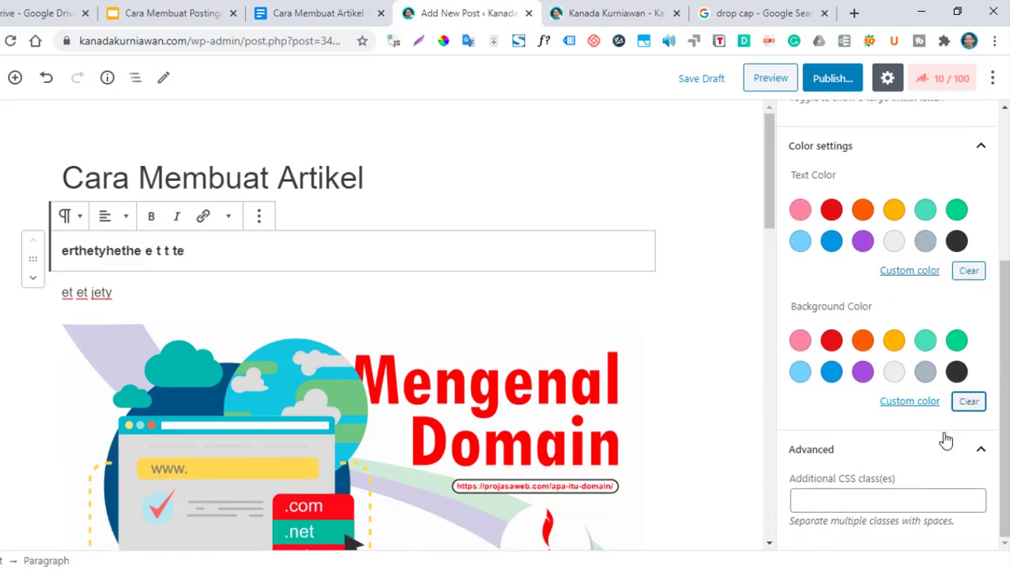
Try a custom font size of 27 on the first paragraph and reset the size
scroll(902, 315, "up", 5)
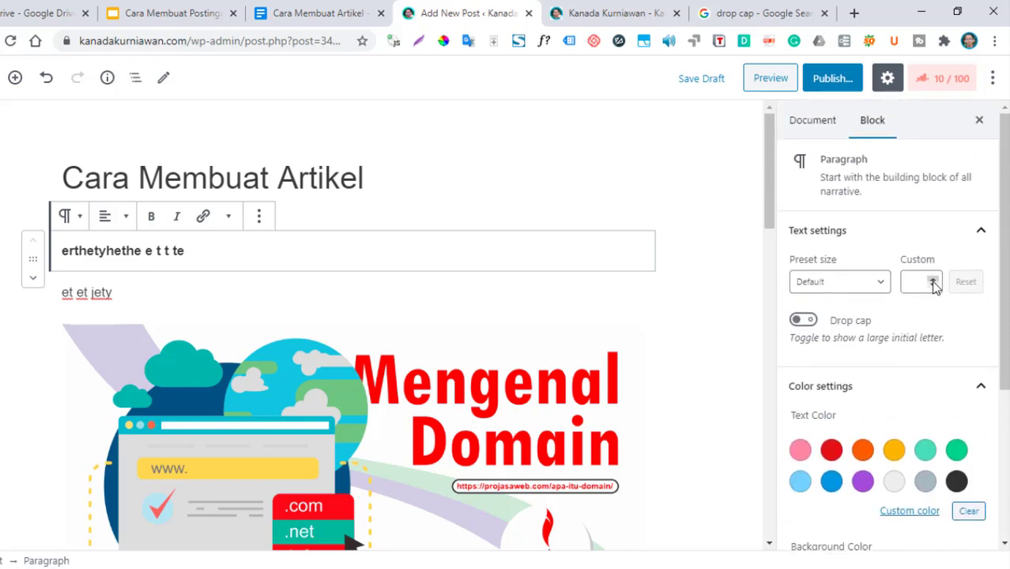
left_click_drag(933, 283, 934, 286)
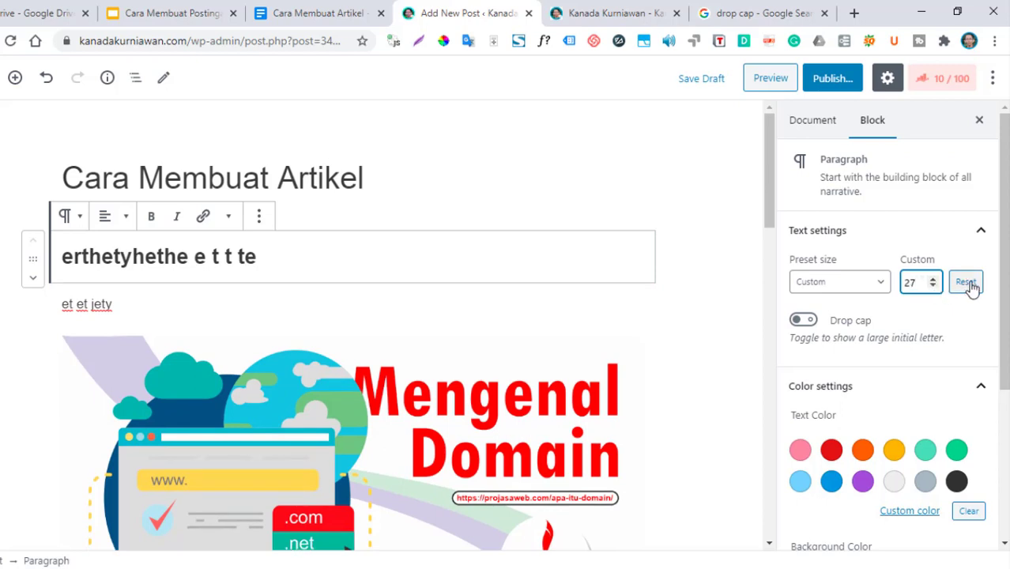
left_click(965, 283)
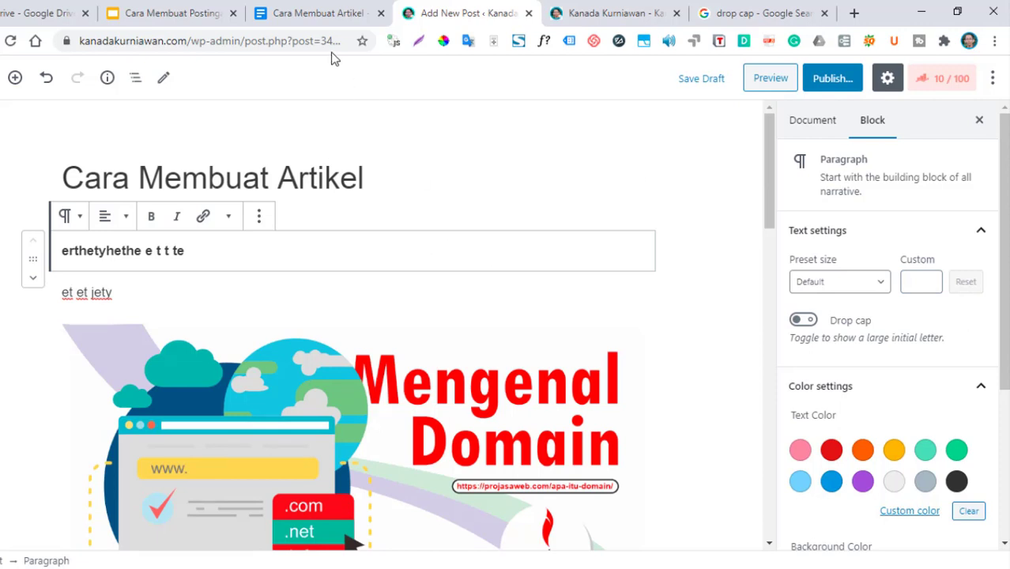
Check the block outline in Google Docs, return to the post, and append "etyjeje 6j e6j e55yyj ty" to the first paragraph
left_click(293, 15)
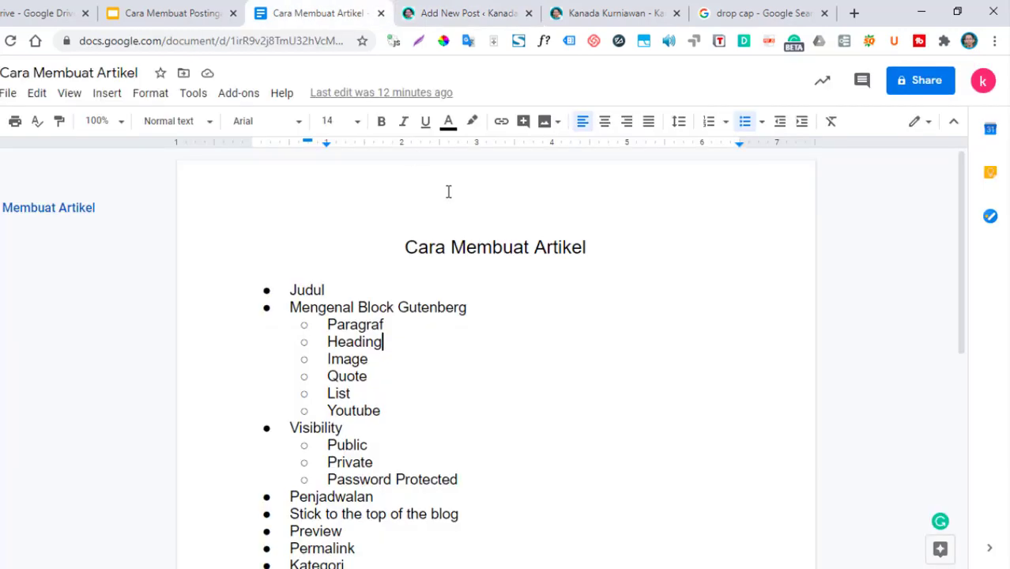
left_click(425, 13)
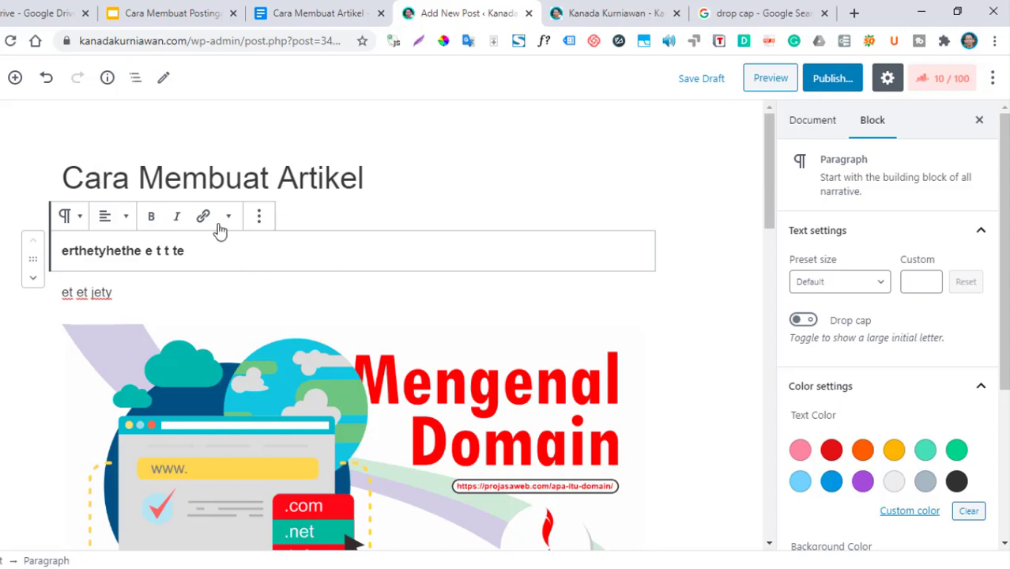
left_click(273, 249)
type("etyjeje 6j e6j e6")
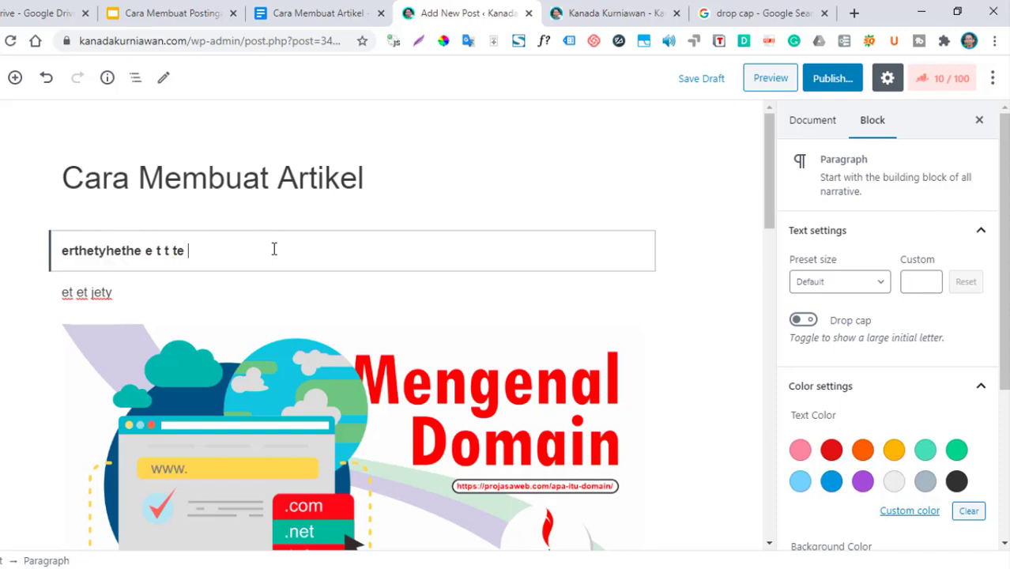
type("5yyj ty")
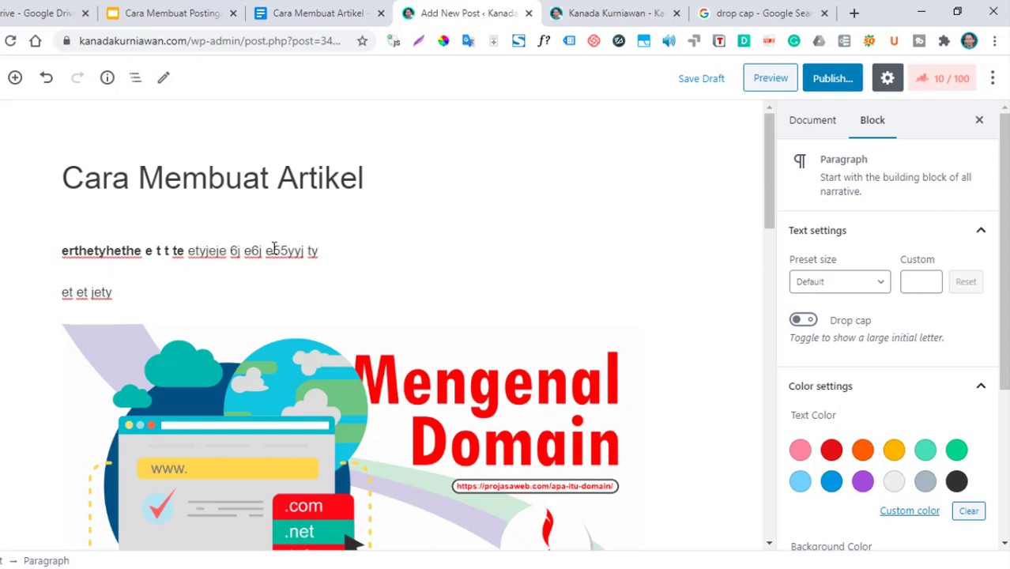
Insert a Heading block below the first paragraph with the placeholder text "ert45y45y356y56u456"
key("Return")
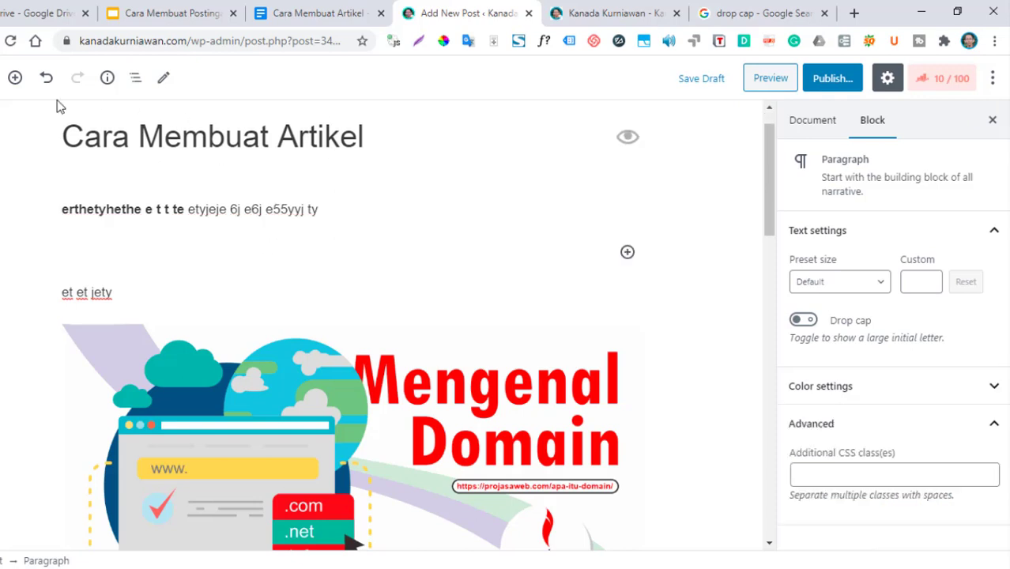
left_click(15, 78)
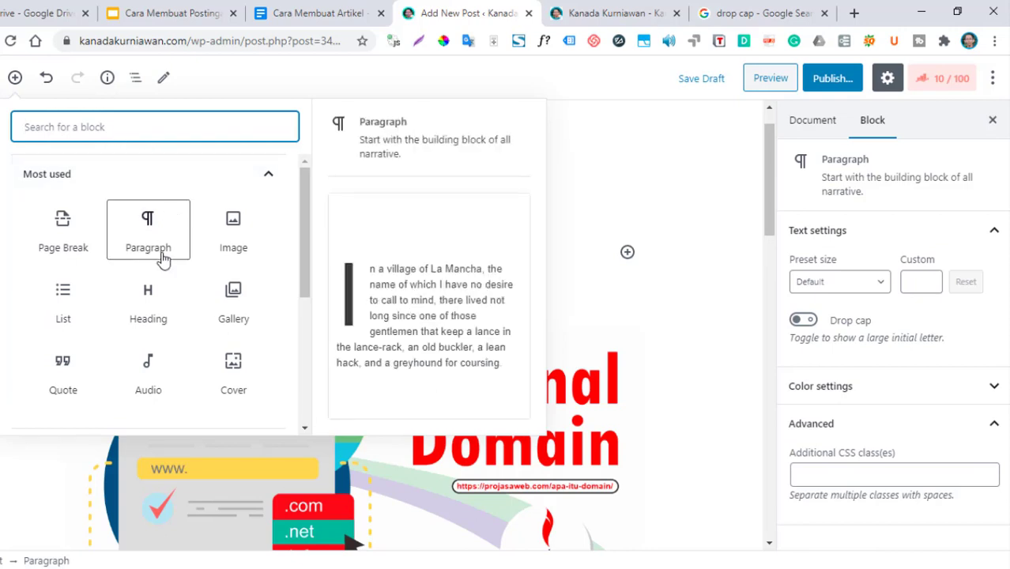
left_click(149, 299)
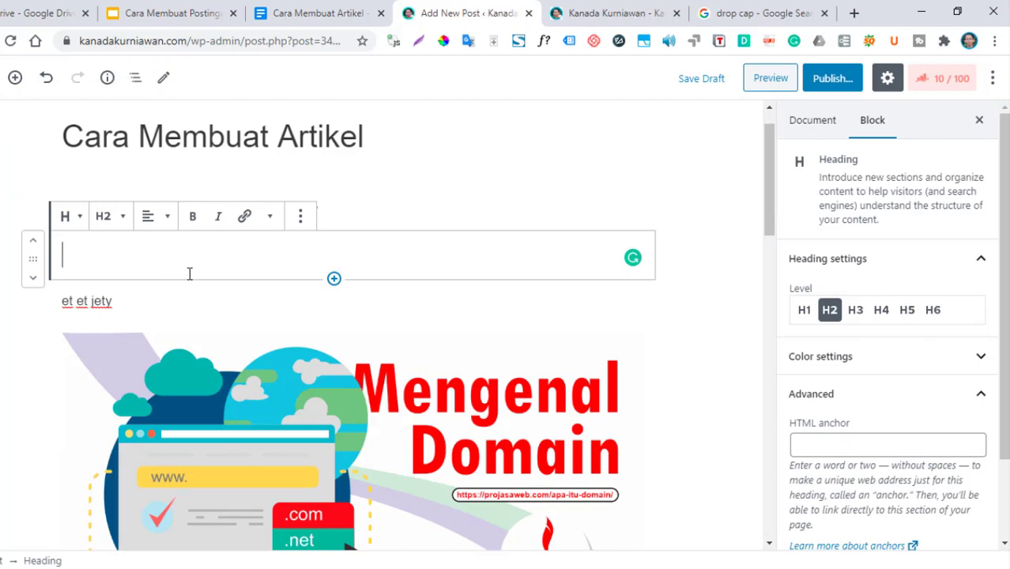
type("ert45y45y356y56u456")
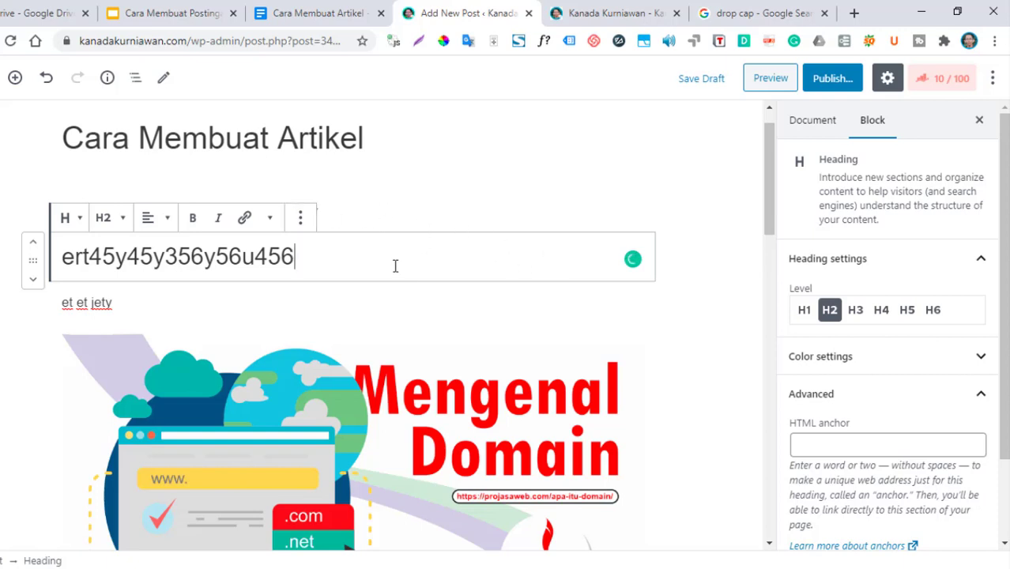
Replace the heading's placeholder text with "Persiapan Menulis"
left_click(381, 209)
left_click(329, 253)
left_click_drag(329, 253, 53, 256)
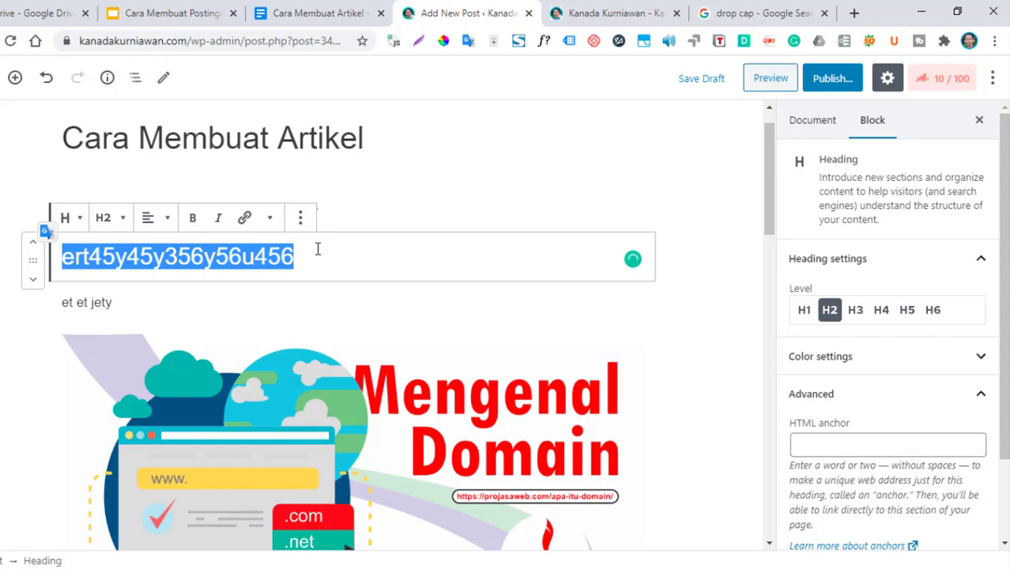
type("Persi")
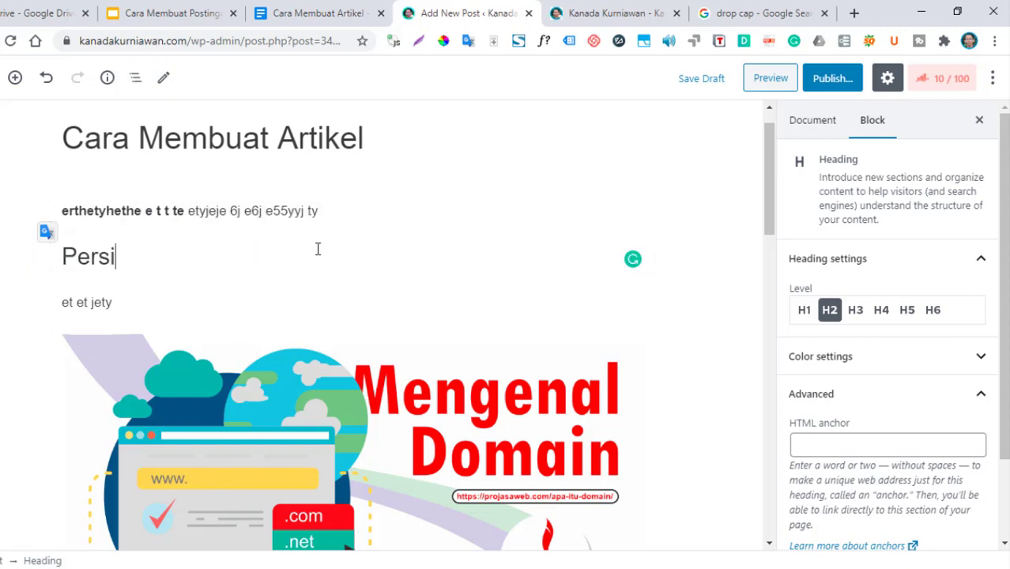
type("apan Menulis")
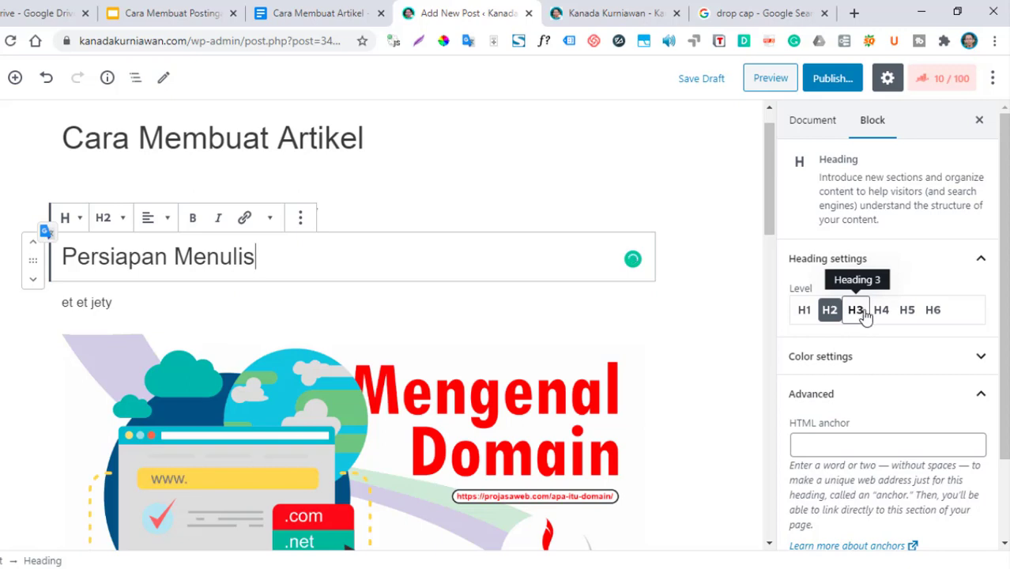
Try level H6 on the "Persiapan Menulis" heading and set it back to H2
left_click(935, 314)
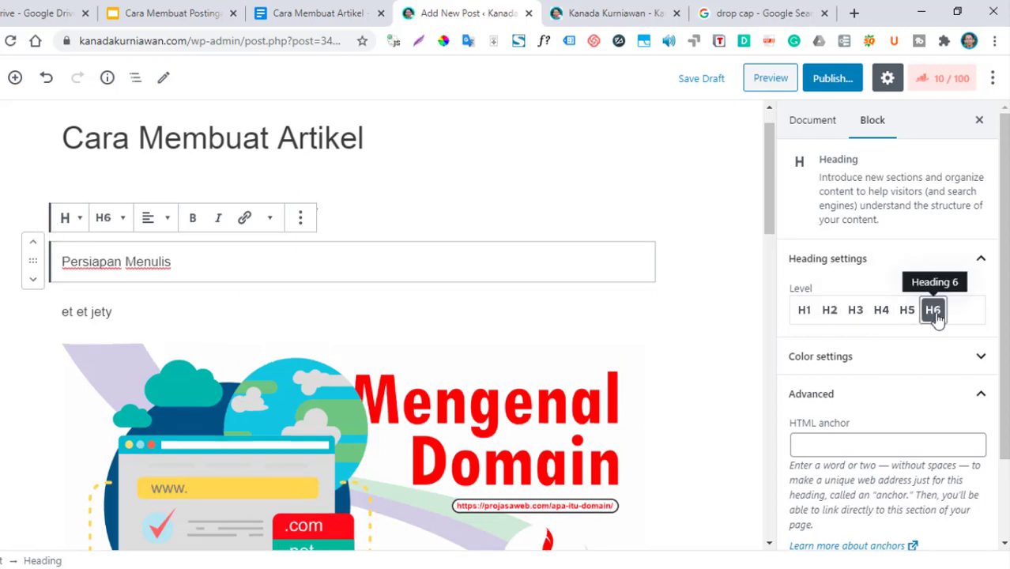
left_click(839, 318)
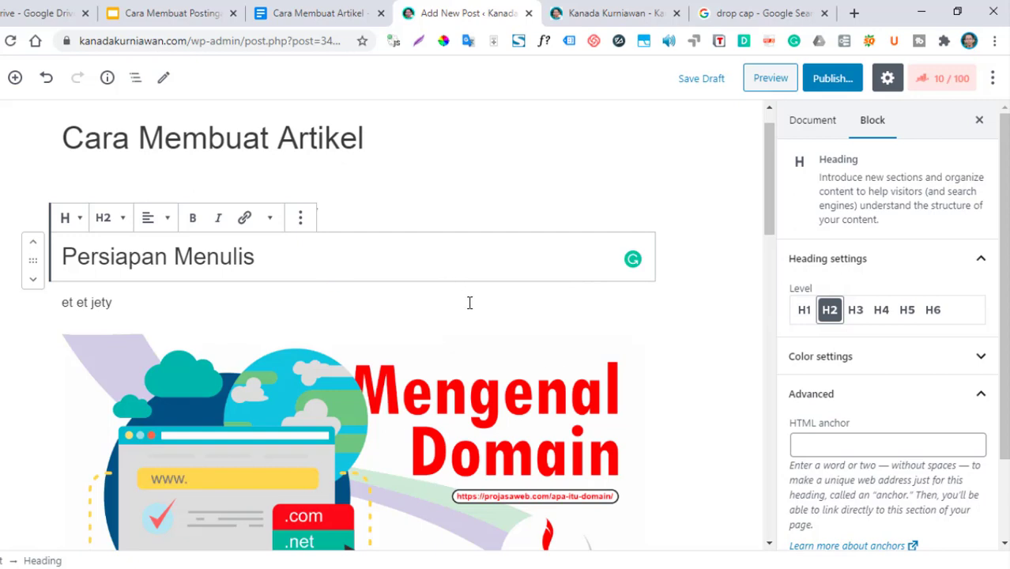
scroll(469, 305, "down", 4)
scroll(624, 326, "up", 2)
scroll(624, 325, "up", 2)
Compare the post title with the "Persiapan Menulis" heading, and view the heading's color and advanced settings
left_click(432, 131)
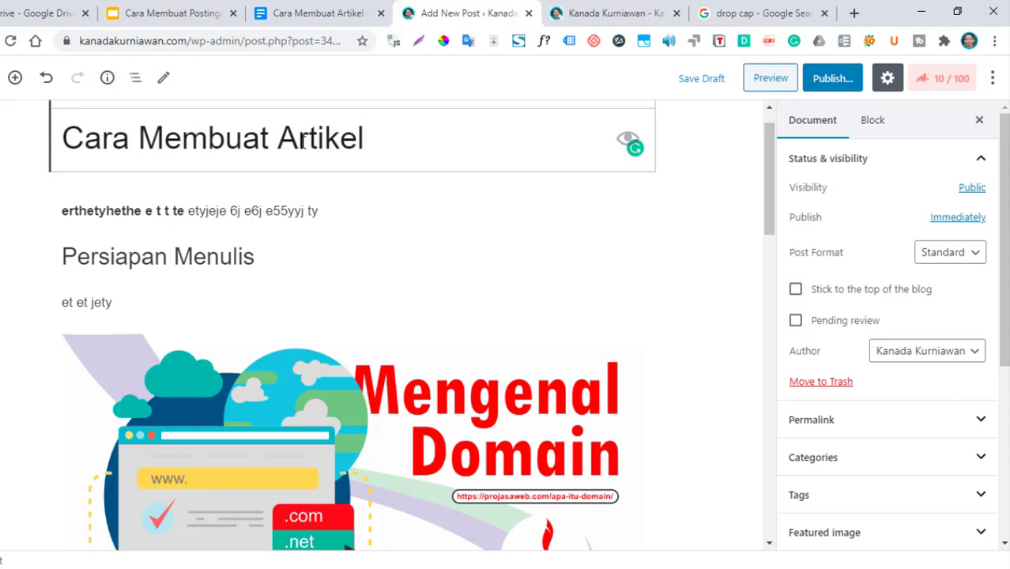
left_click(318, 248)
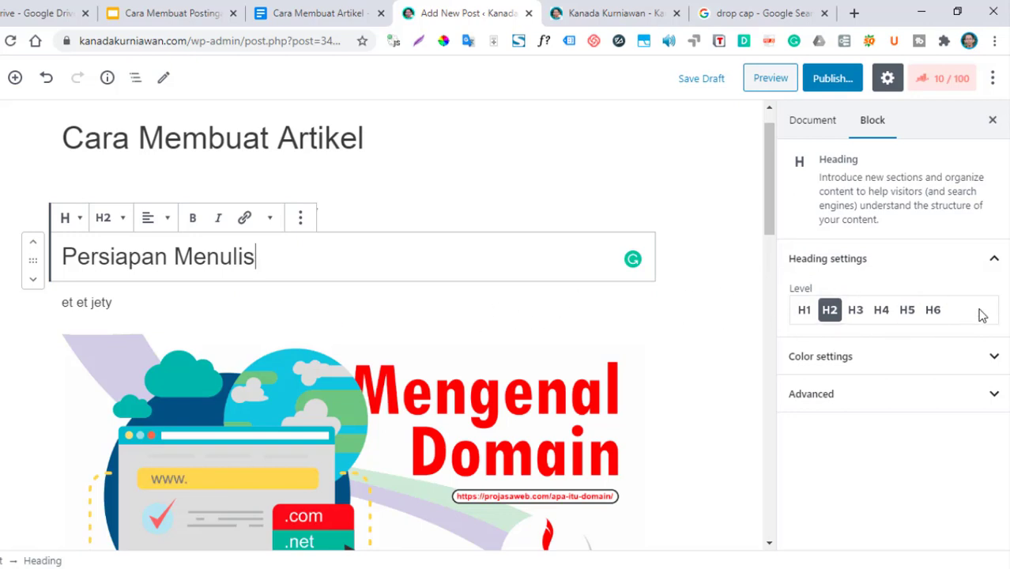
left_click(986, 360)
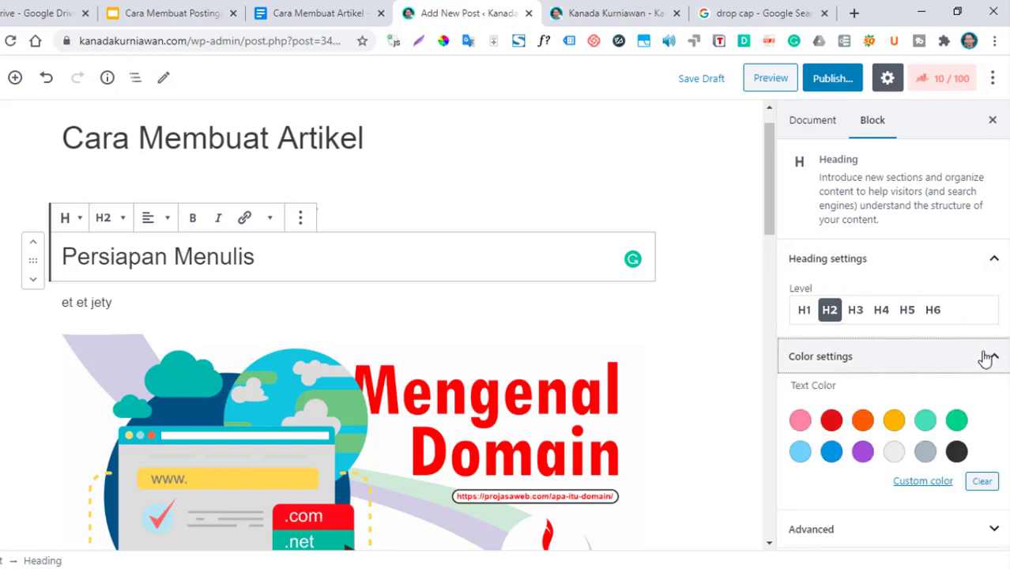
left_click(953, 525)
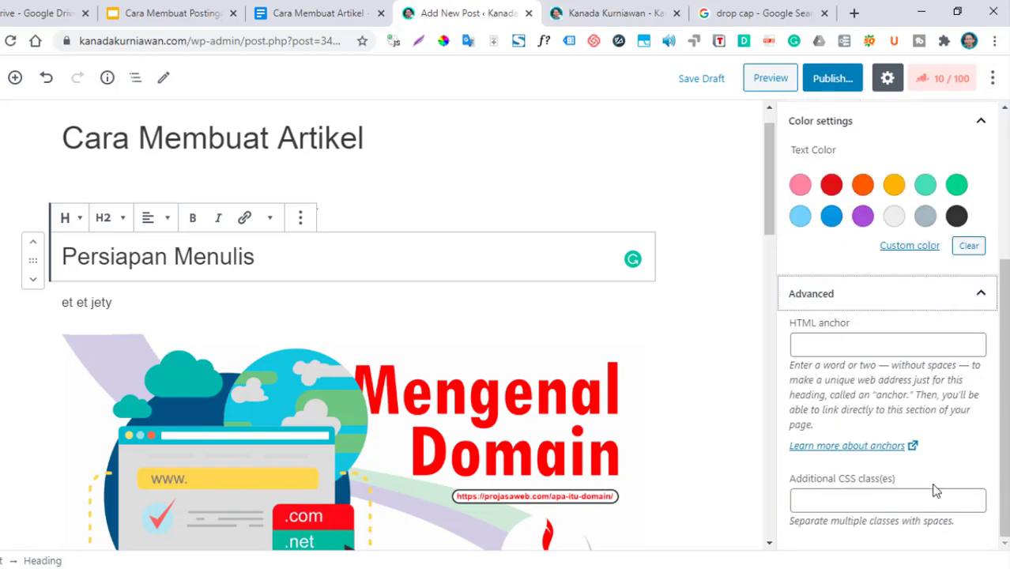
scroll(918, 347, "up", 1)
scroll(918, 348, "up", 2)
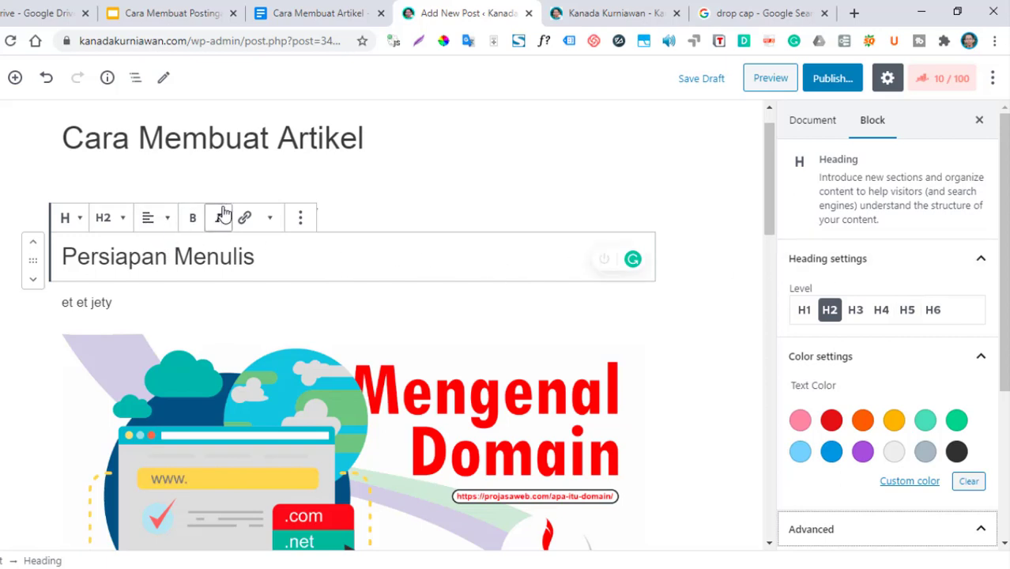
View the heading's additional block options and compare the settings of the paragraph, heading and image blocks
left_click(304, 221)
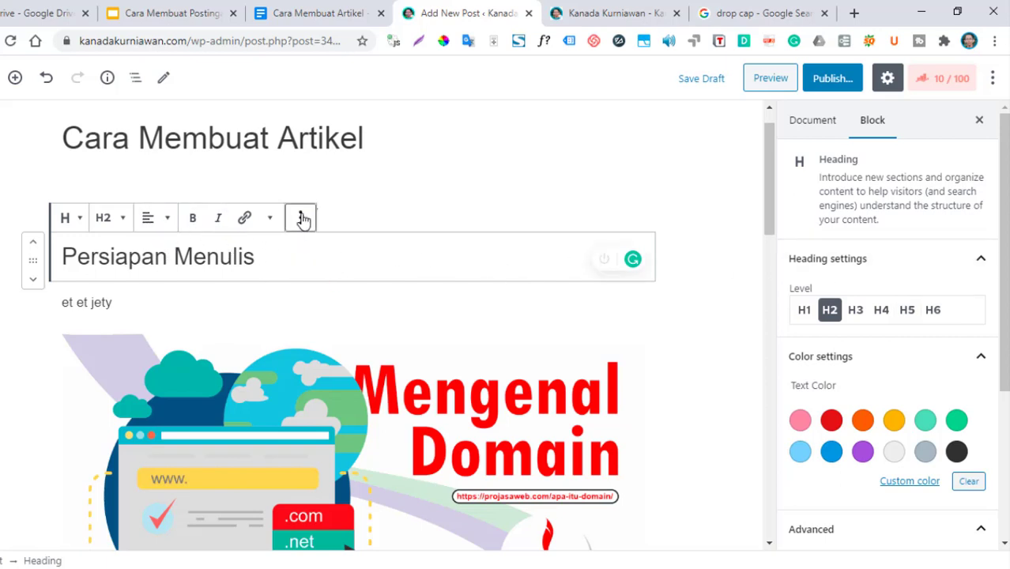
left_click(302, 220)
left_click(429, 197)
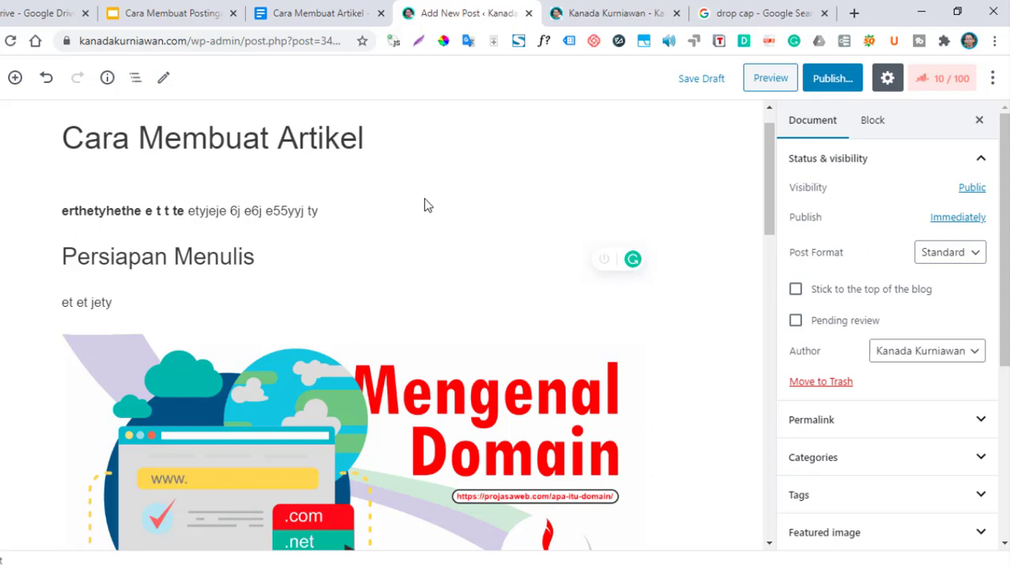
left_click(210, 211)
left_click(220, 256)
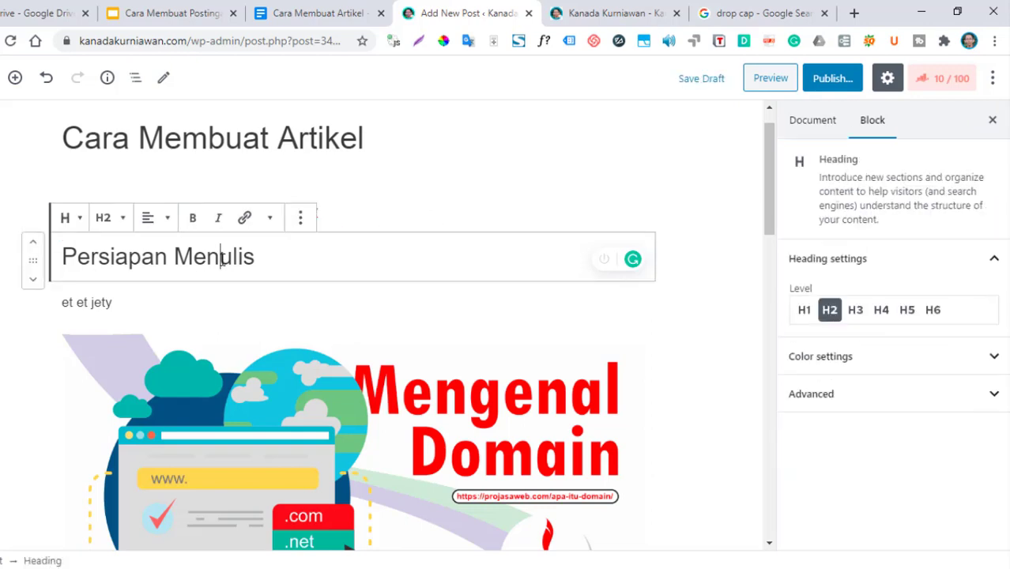
left_click(306, 383)
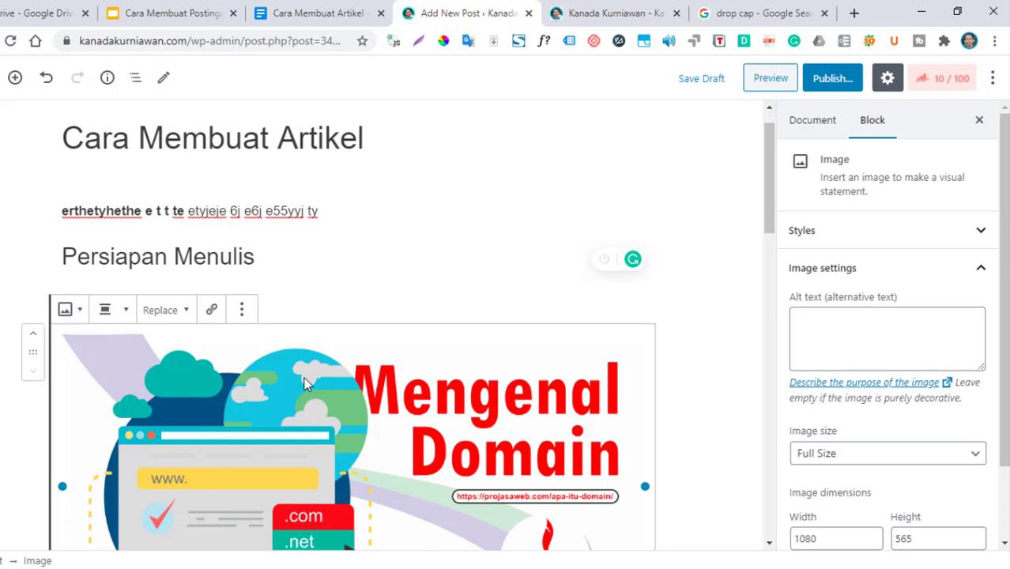
Check the block outline in Google Docs and start a new paragraph below the "Persiapan Menulis" heading in the post
left_click(318, 16)
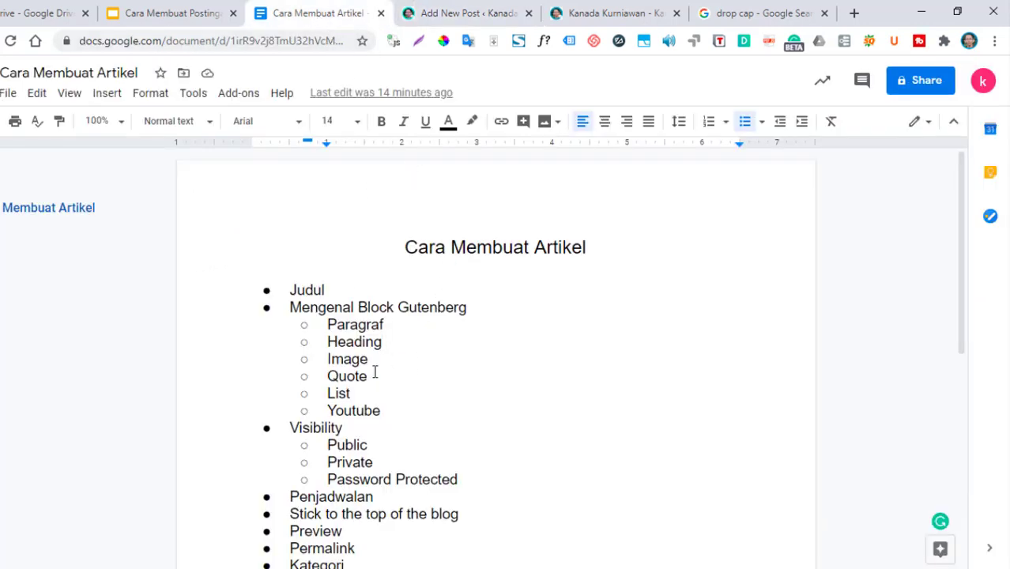
left_click(430, 13)
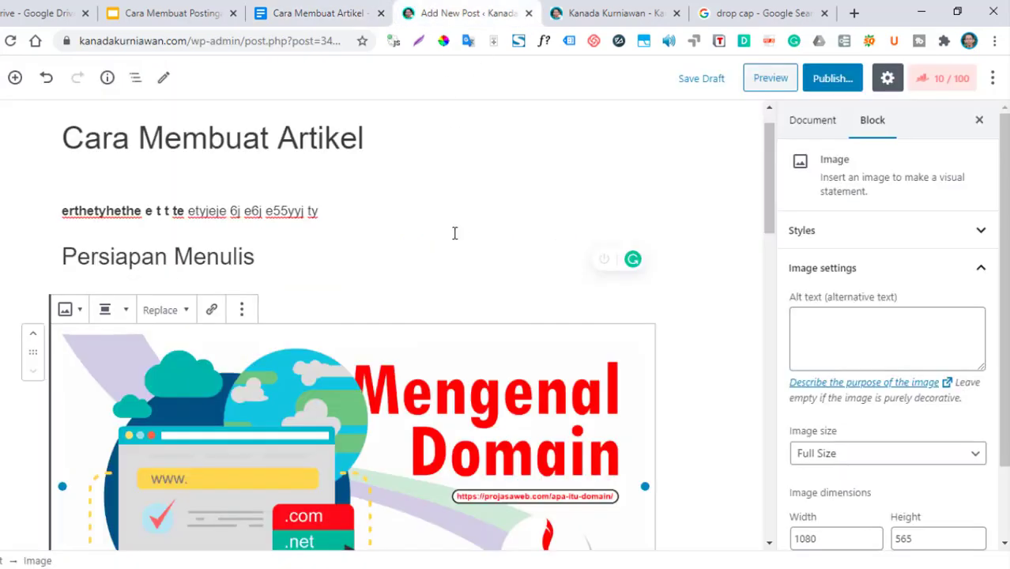
scroll(455, 232, "down", 3)
scroll(327, 203, "up", 3)
left_click(319, 246)
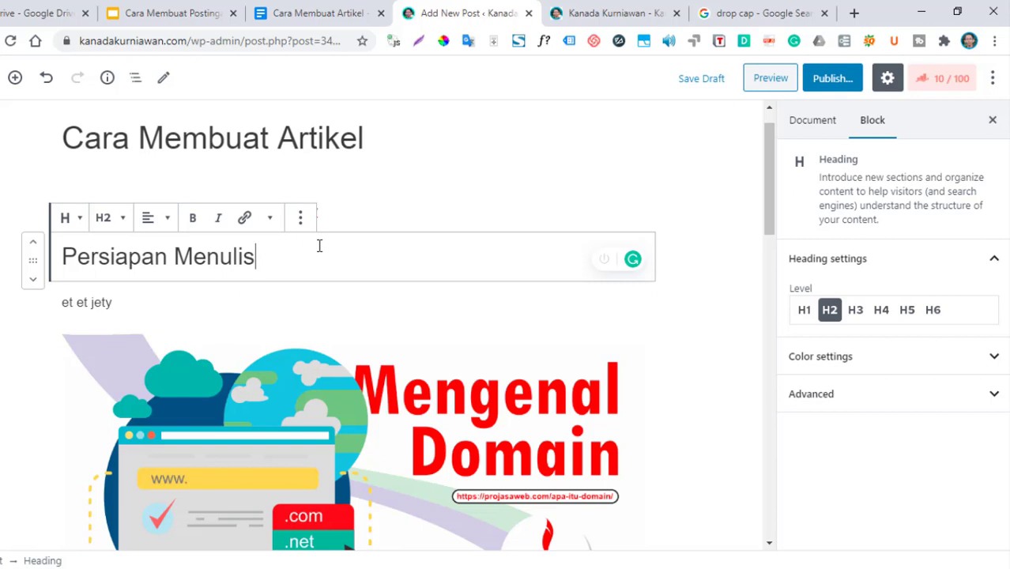
key("Return")
type("jdfgetyetyjry")
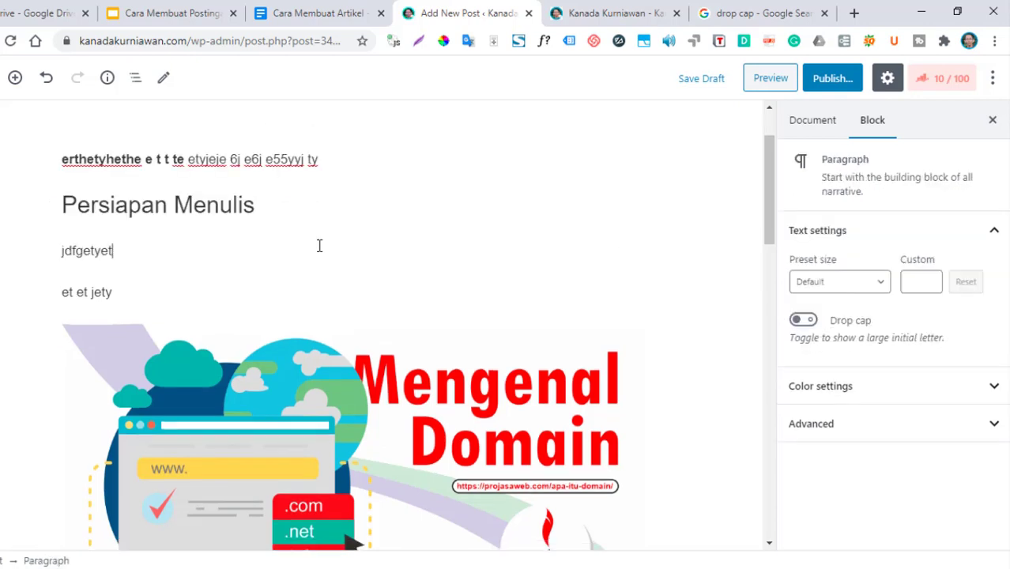
key("BackSpace")
key("BackSpace")
key("BackSpace")
key("BackSpace")
key("BackSpace")
key("BackSpace")
key("BackSpace")
key("BackSpace")
key("BackSpace")
key("BackSpace")
key("BackSpace")
key("BackSpace")
key("BackSpace")
Insert a Quote block below the heading with the placeholder quote "ergwgrwrgwergwergwergwer" and the citation "ergwrgwrgwr"
type("/")
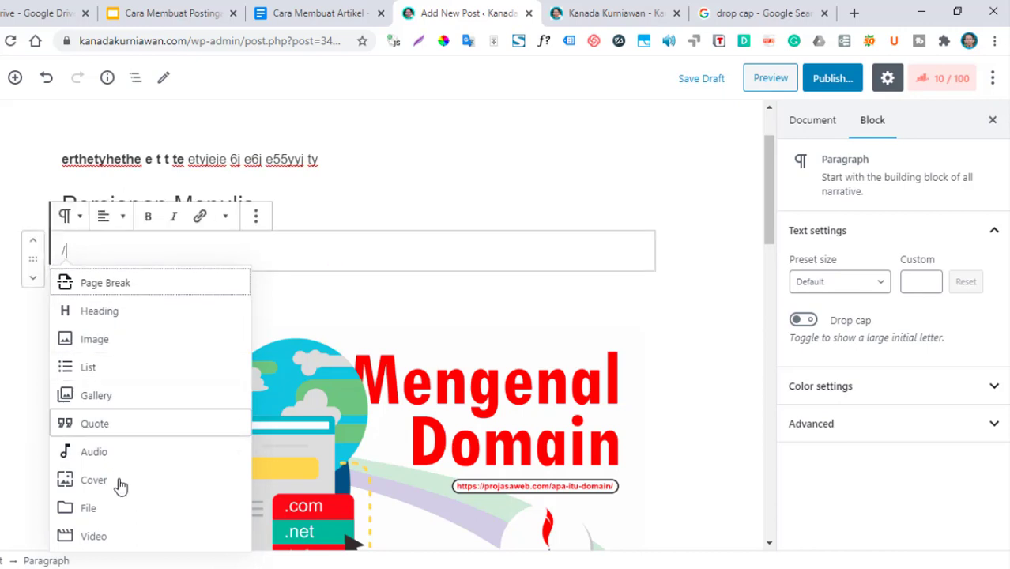
left_click(120, 427)
type("ergw")
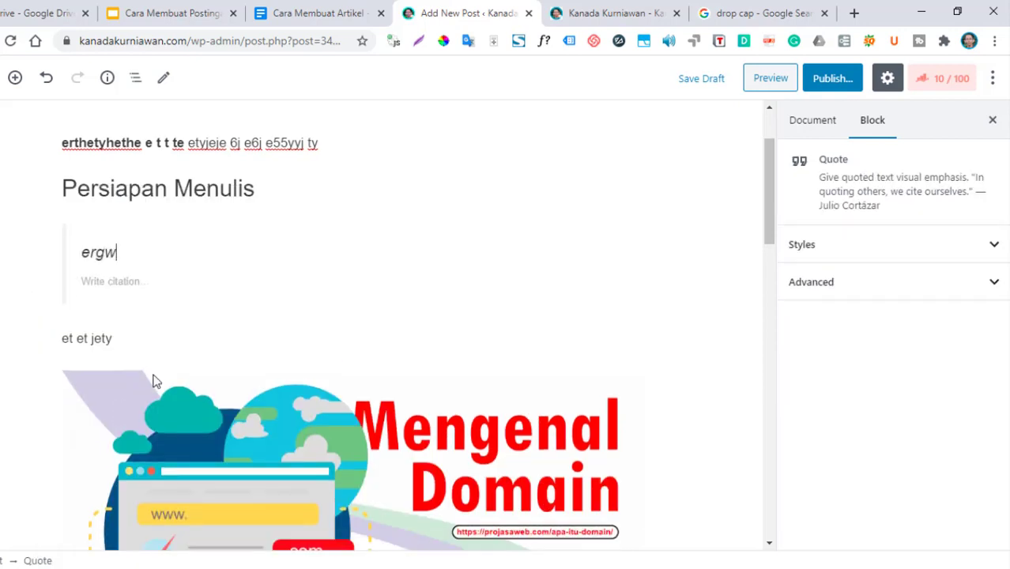
type("grwrgwergwergwergwer")
left_click(126, 284)
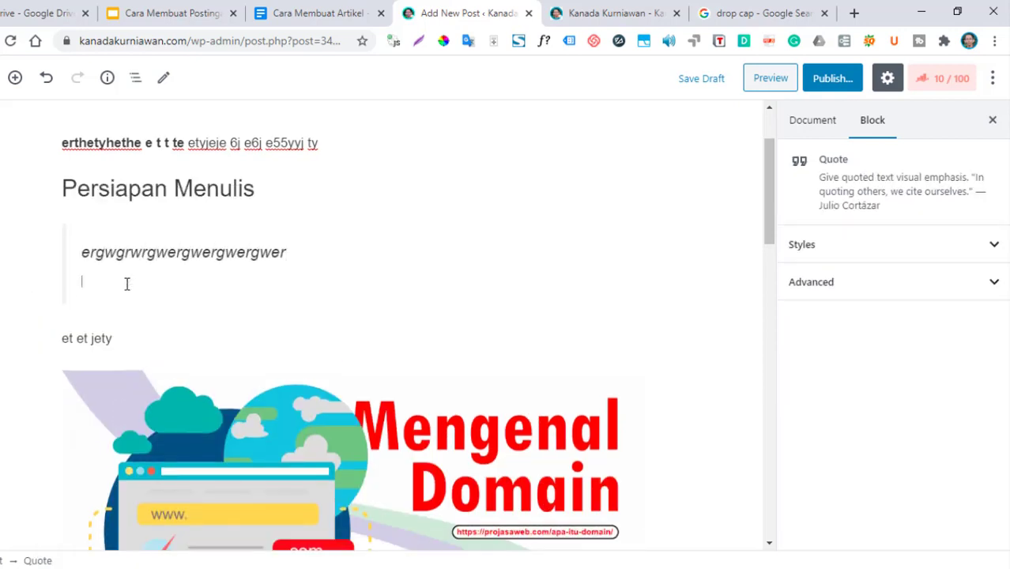
type("ergwgrwgwrgwr")
Try the Large style on the quote, set it back to Default, and view the default style choices
left_click(918, 253)
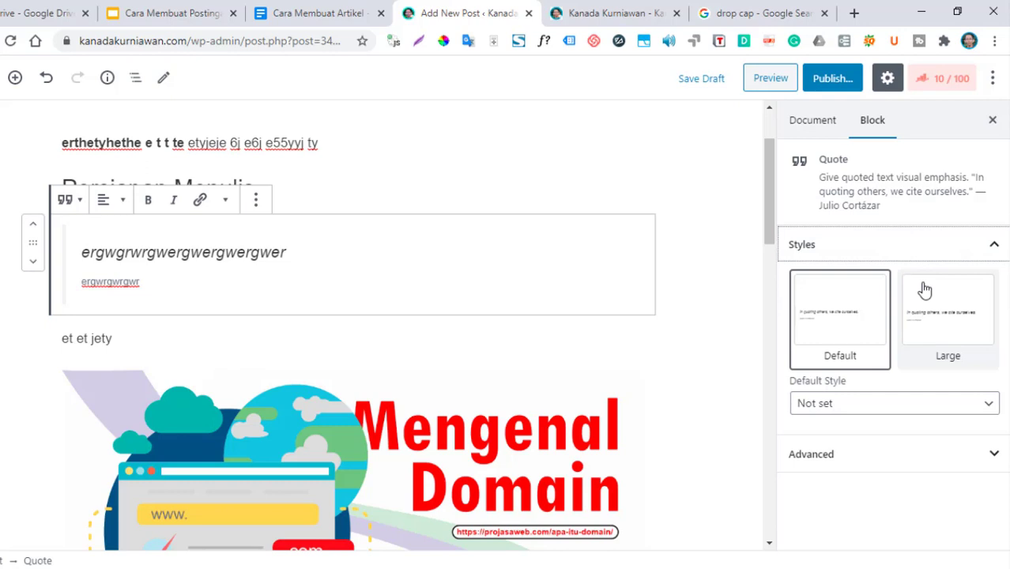
left_click(950, 332)
left_click(866, 332)
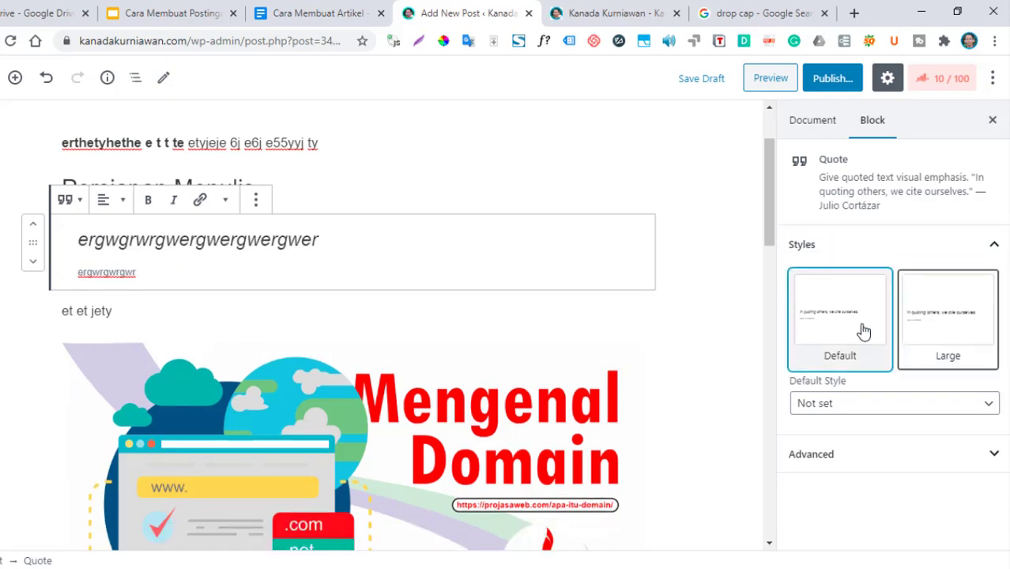
left_click(876, 405)
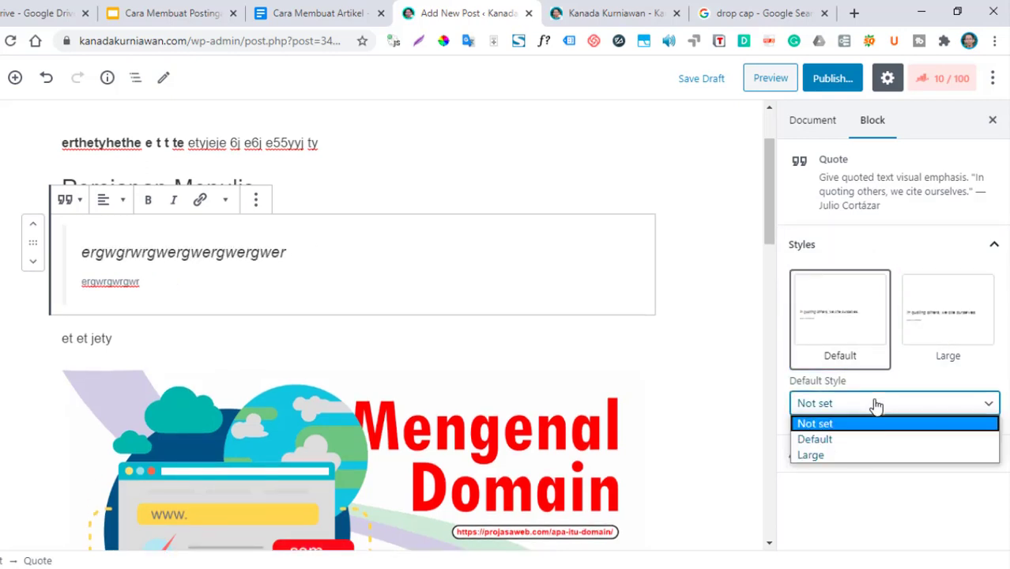
left_click(876, 404)
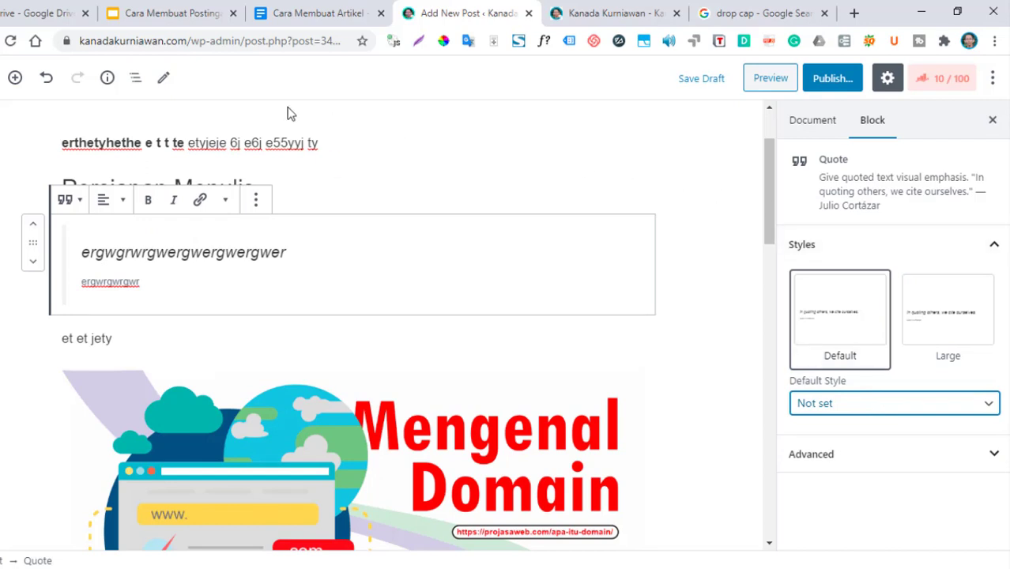
Check the Google Docs outline for the next block and view the quote's additional block options
left_click(350, 13)
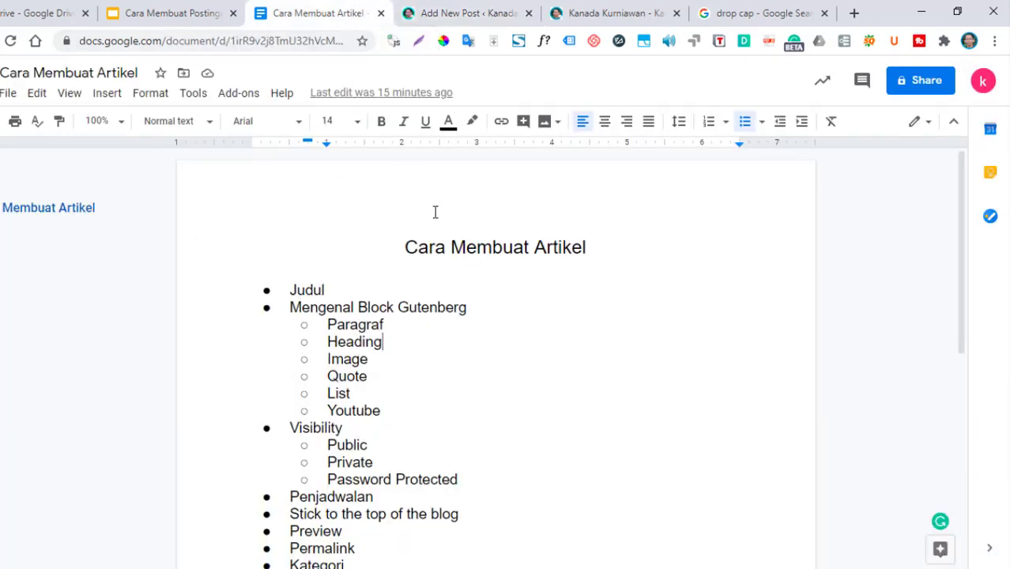
left_click(443, 13)
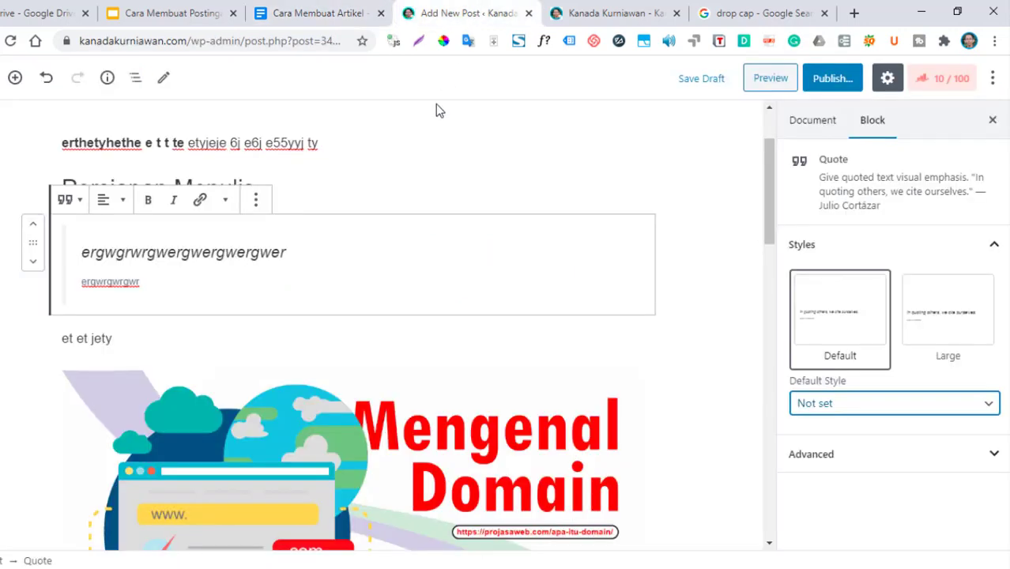
left_click(255, 200)
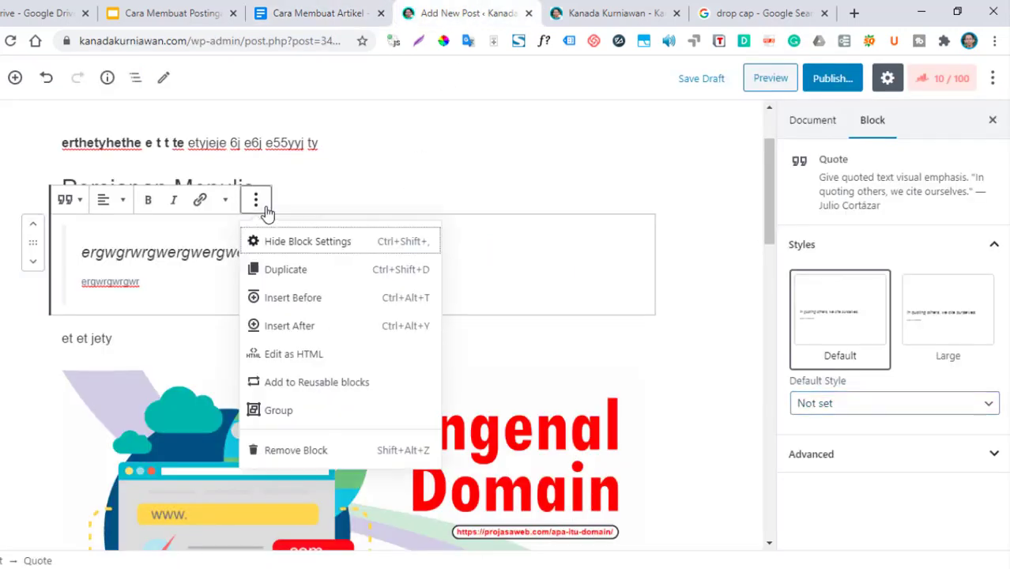
left_click(255, 199)
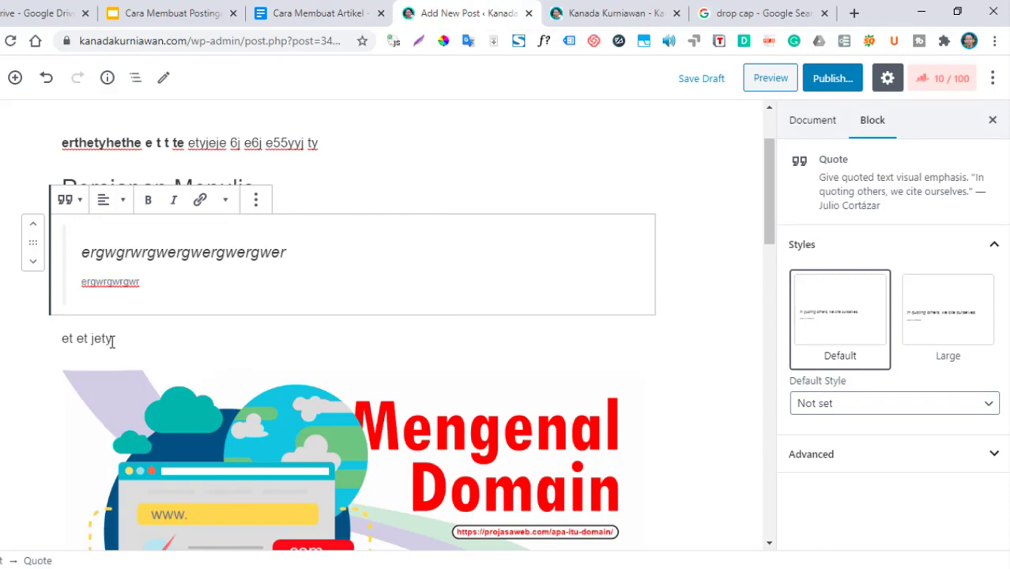
Insert a bulleted List block below "et et jety" with the items "ryw54yw56y56u56", "dyjdtyjdty", "dtyjdtyj" and "fyukjyu"
left_click(151, 339)
key("Return")
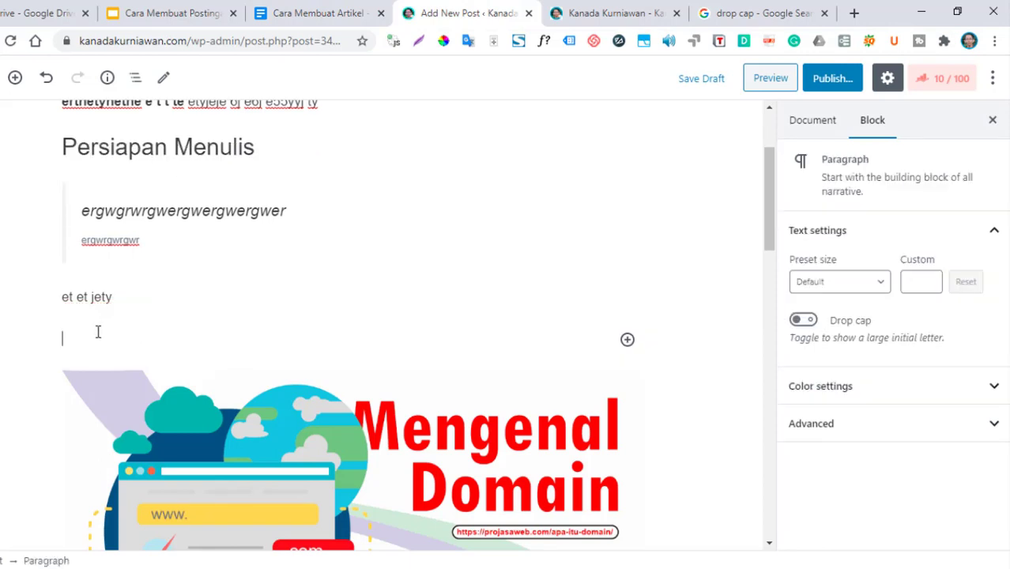
left_click(15, 78)
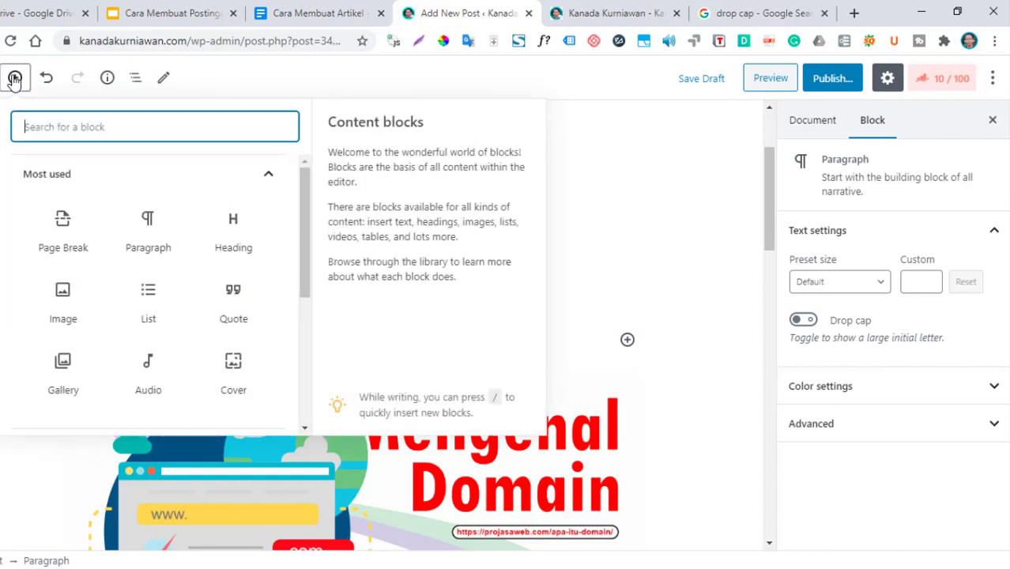
left_click(154, 294)
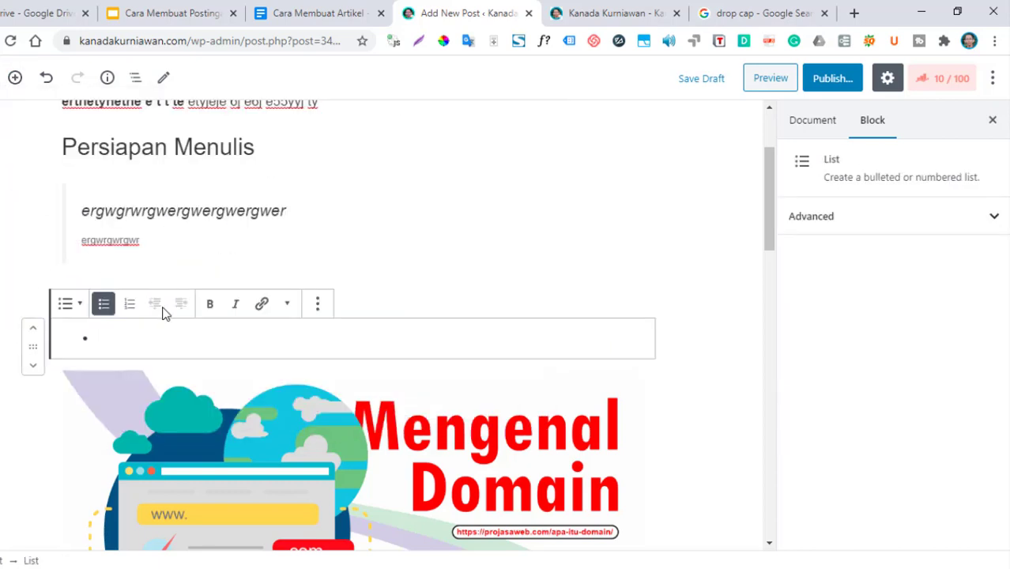
type("ryw54yw56y56u56")
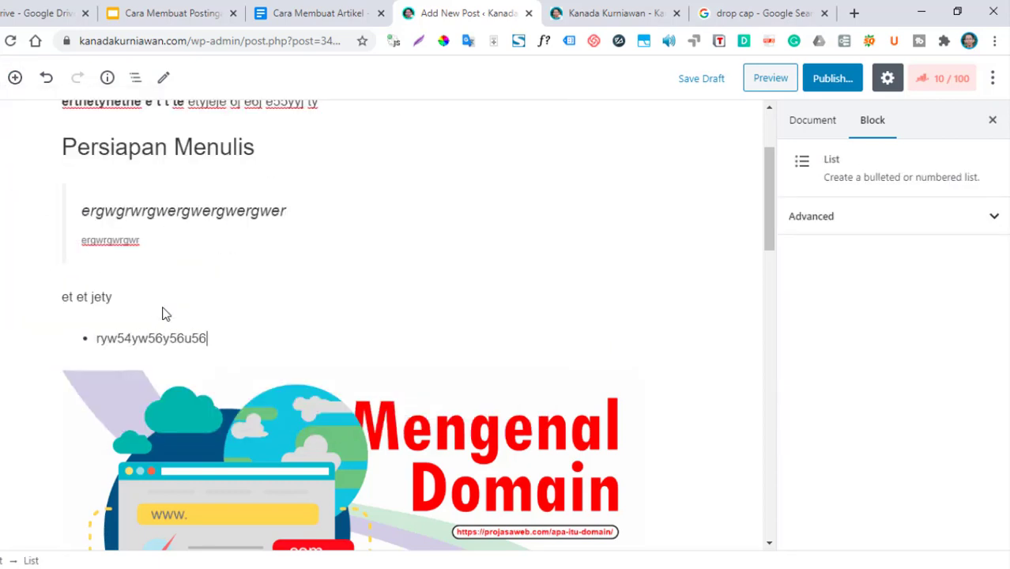
key("Return")
type("dyjdtyjdty")
key("Return")
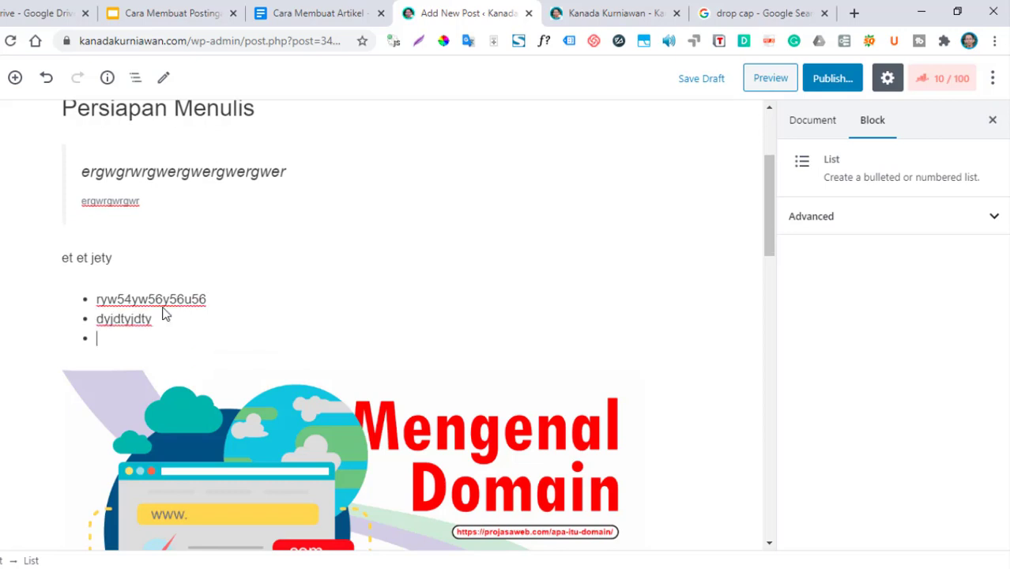
type("dtyjdtyj")
key("Return")
type("fyukjyu")
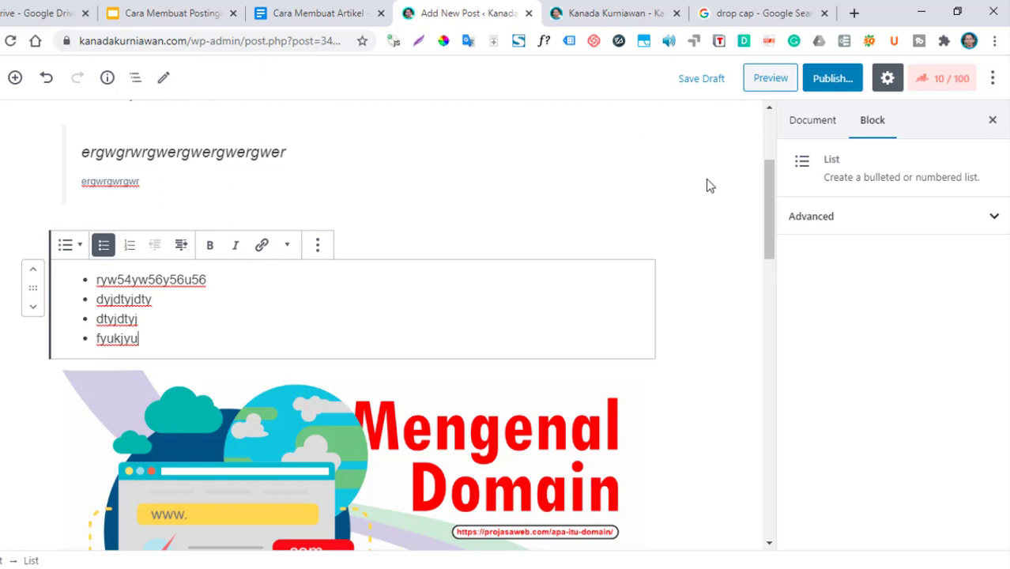
End the list, insert a Video block between it and the image, and open the block's URL entry
scroll(579, 185, "down", 2)
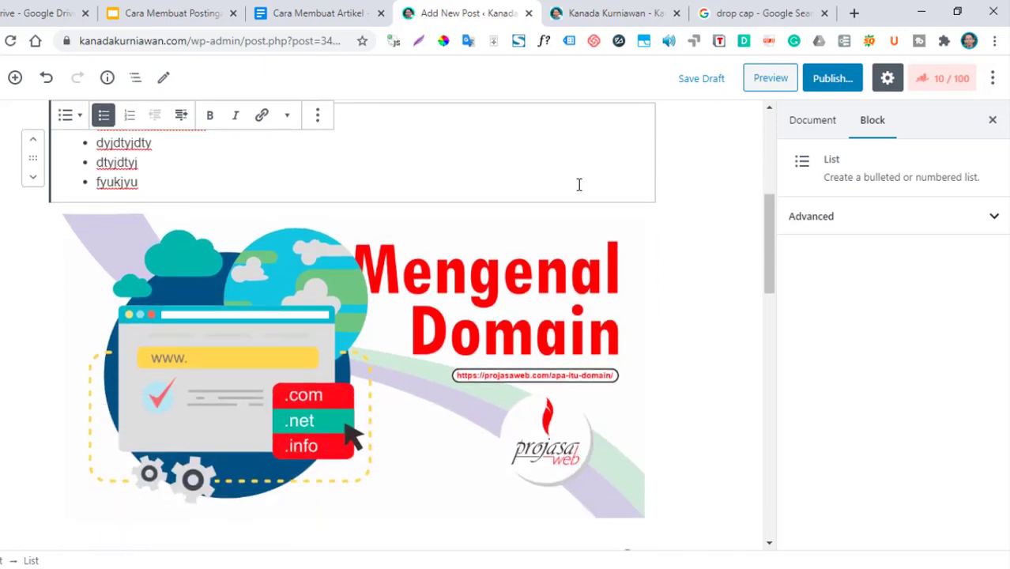
key("Return")
key("Return")
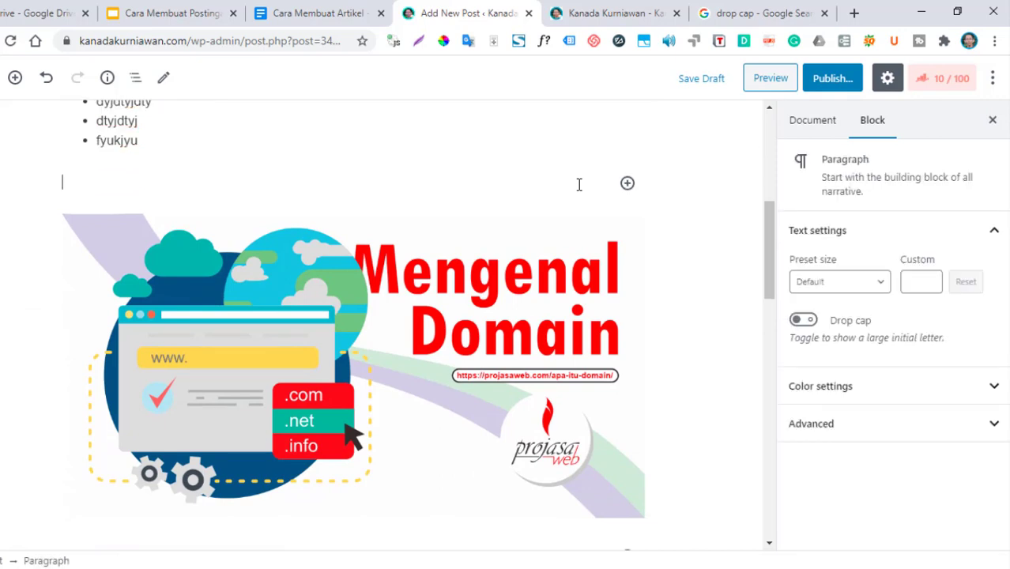
type("/")
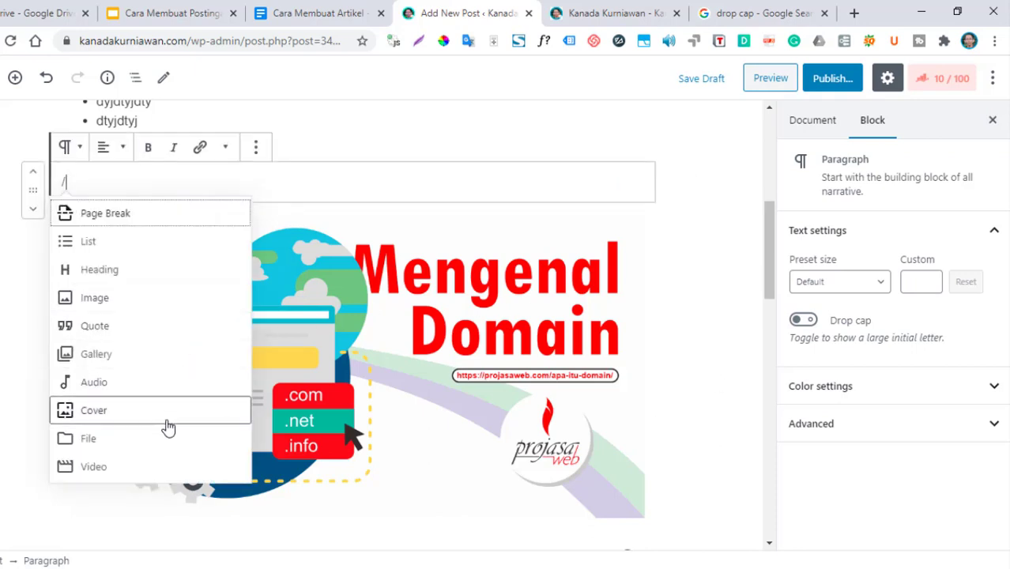
left_click(119, 468)
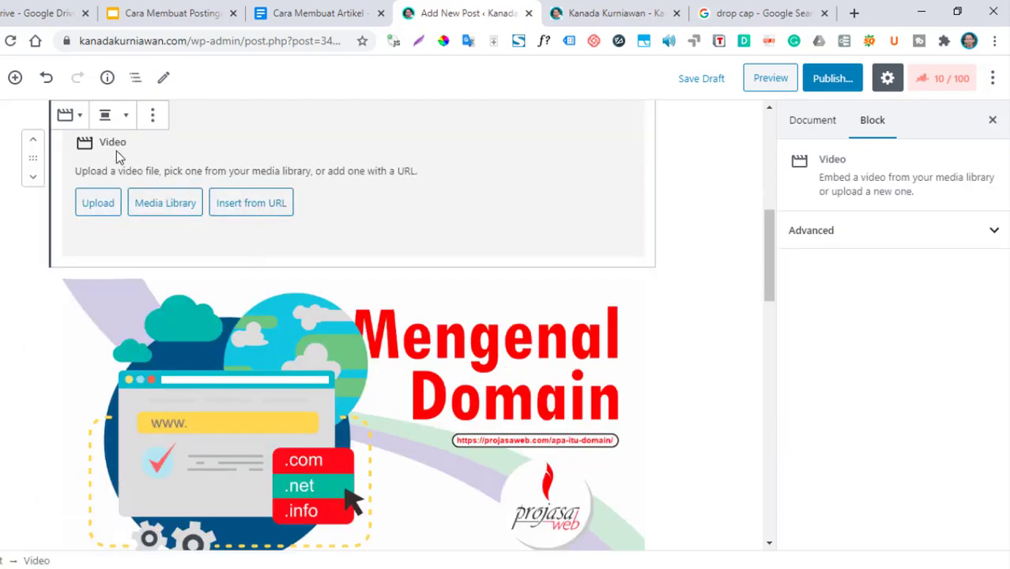
left_click(253, 205)
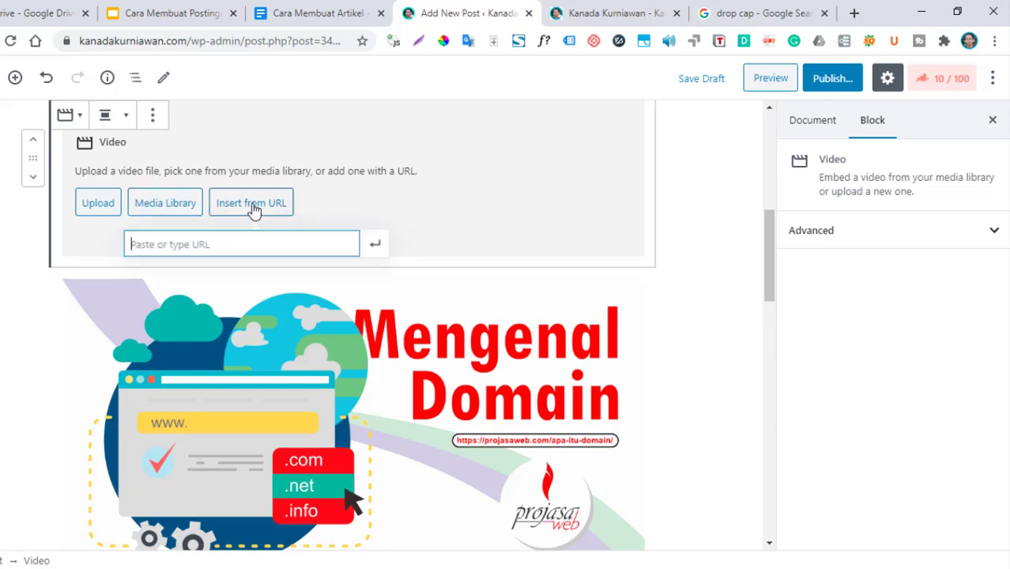
Open YouTube in the browser tab with the drop cap search and search for "apa itu omset"
left_click(726, 15)
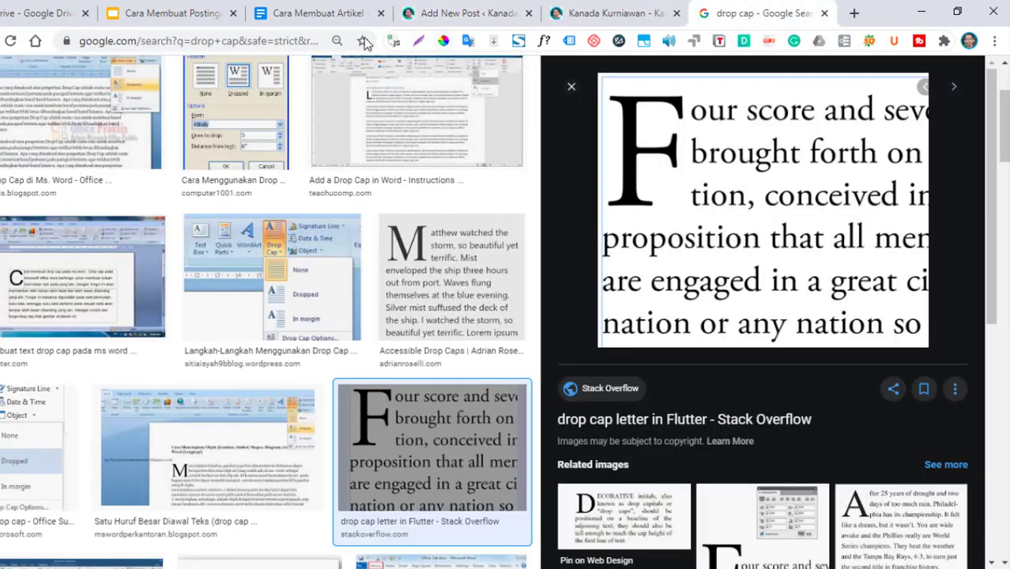
left_click(264, 41)
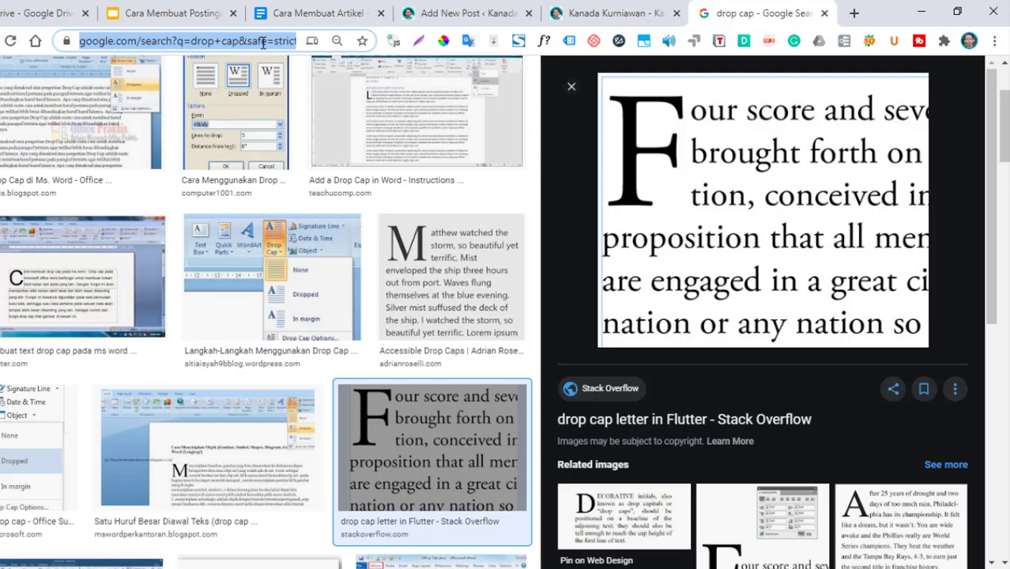
type("youtube")
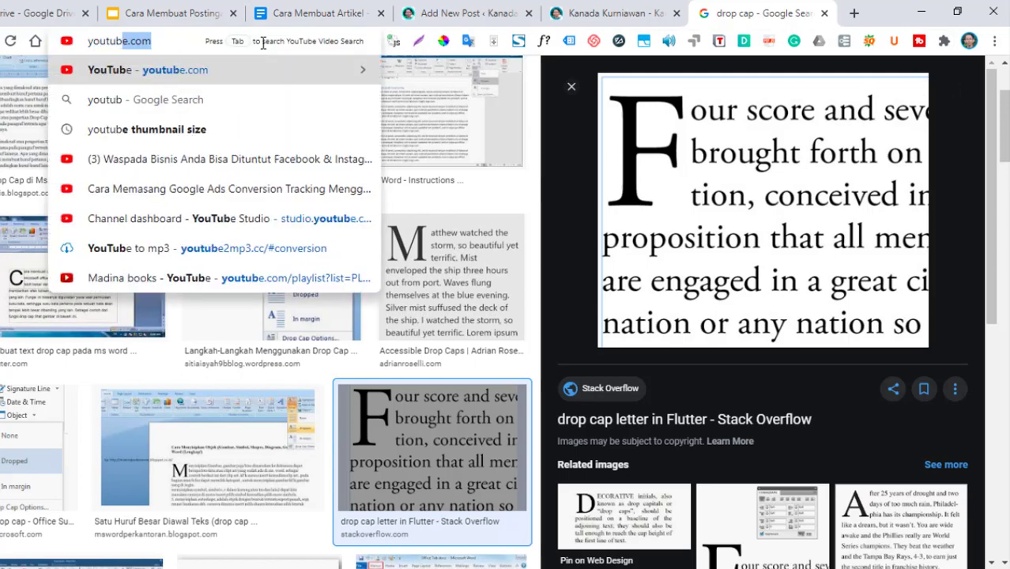
key("Return")
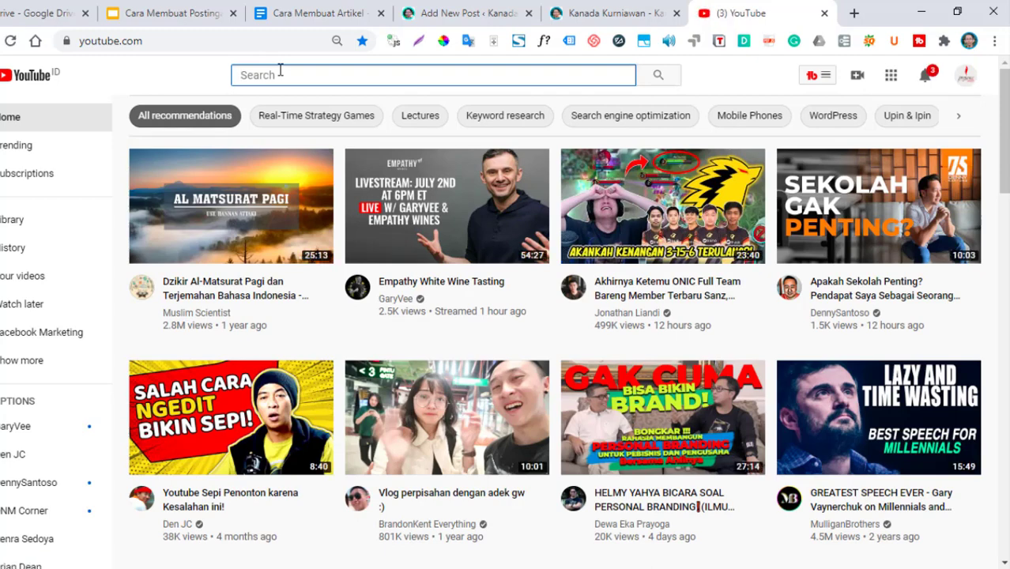
type("apa itu omset")
key("Return")
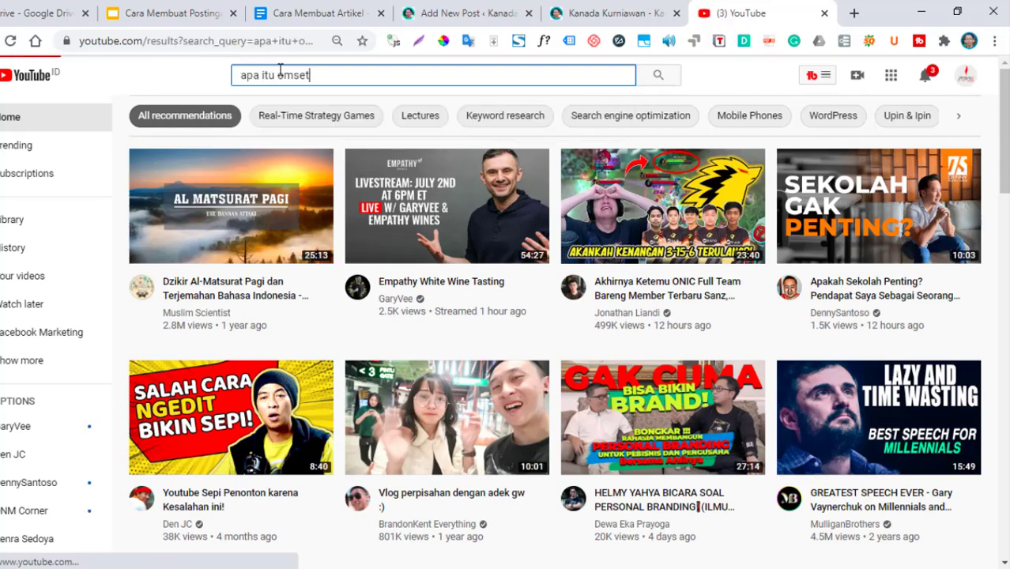
Open the "Apa Itu Omset? Pengertian Omset" video from the search results and pause its playback
scroll(352, 415, "down", 2)
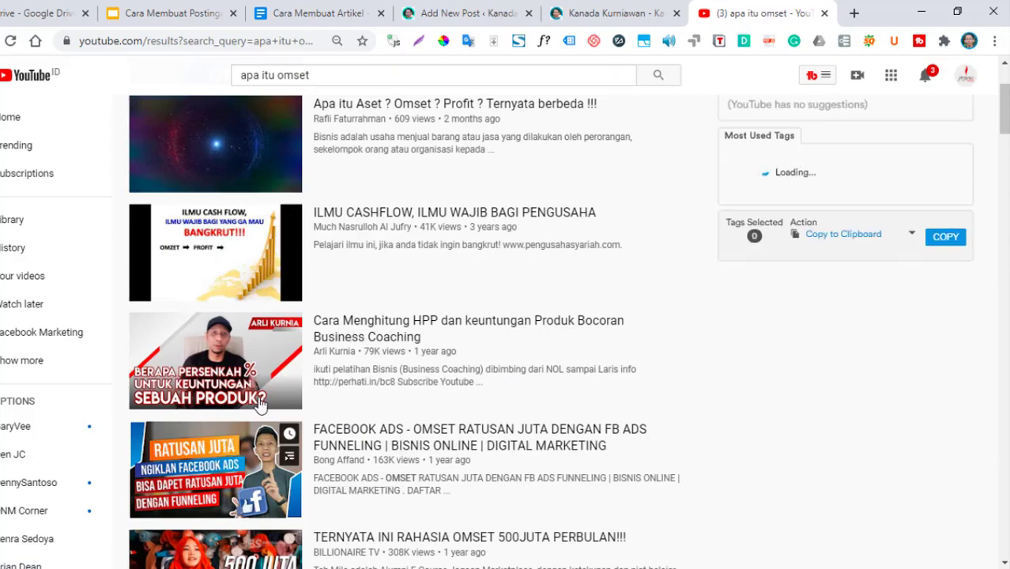
scroll(388, 384, "down", 7)
scroll(362, 373, "down", 5)
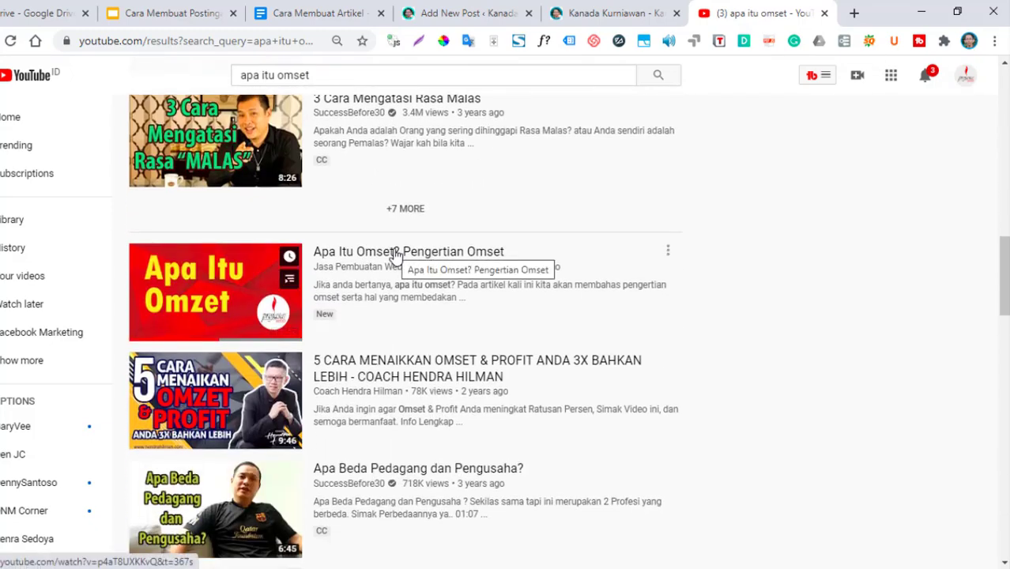
left_click(395, 253)
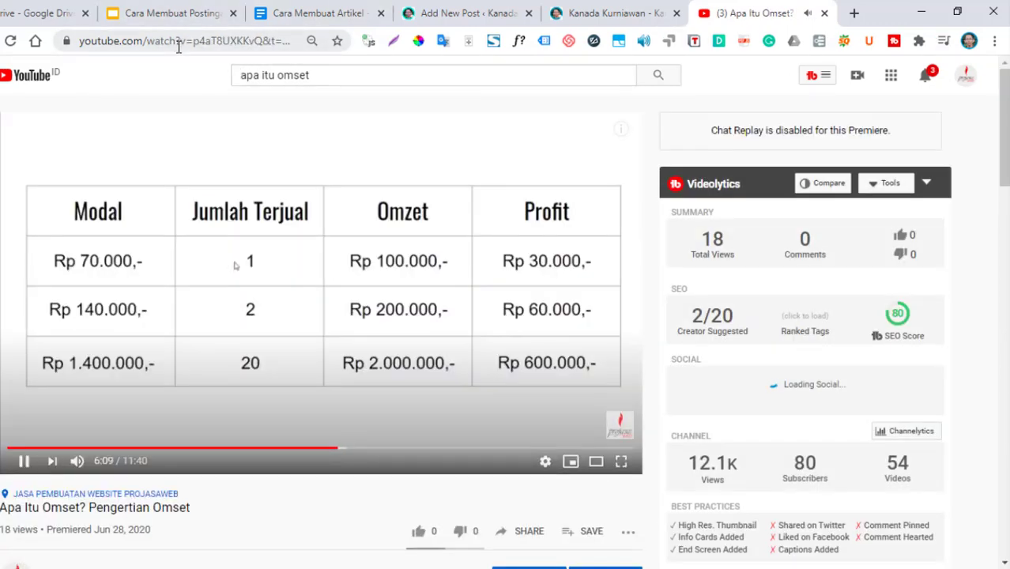
left_click(233, 270)
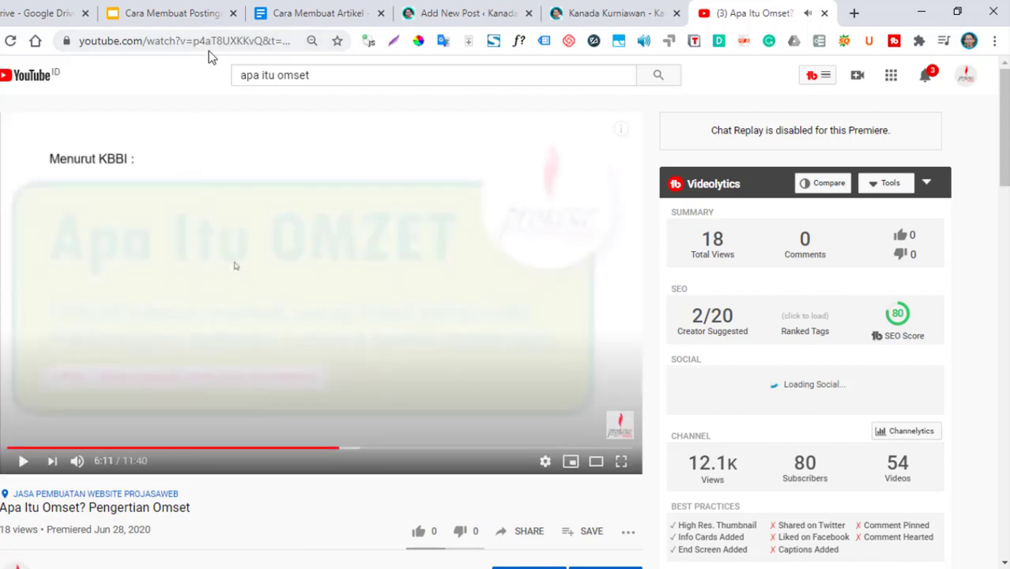
Copy the URL of the "Apa Itu Omset? Pengertian Omset" video
left_click(82, 44)
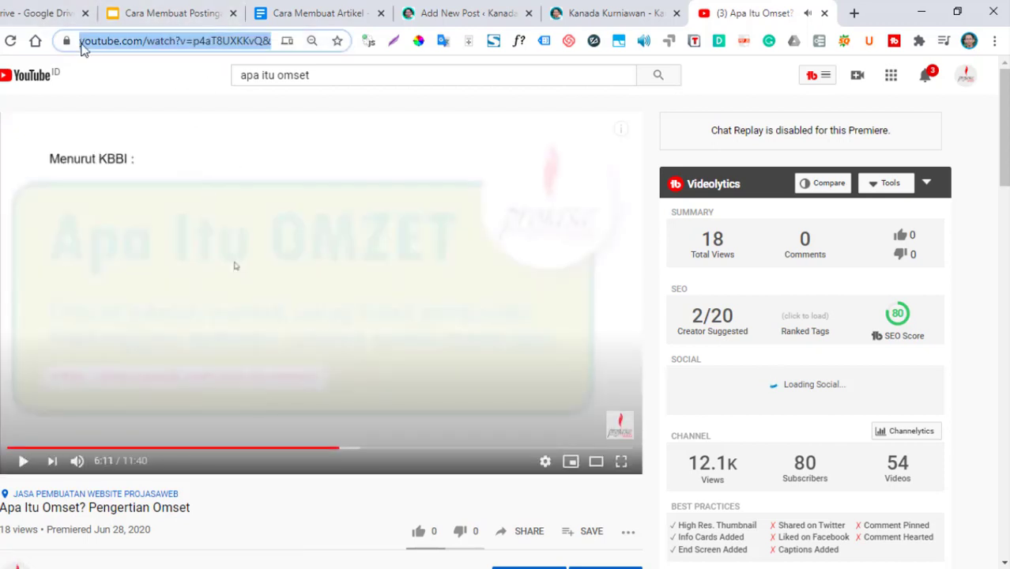
right_click(203, 201)
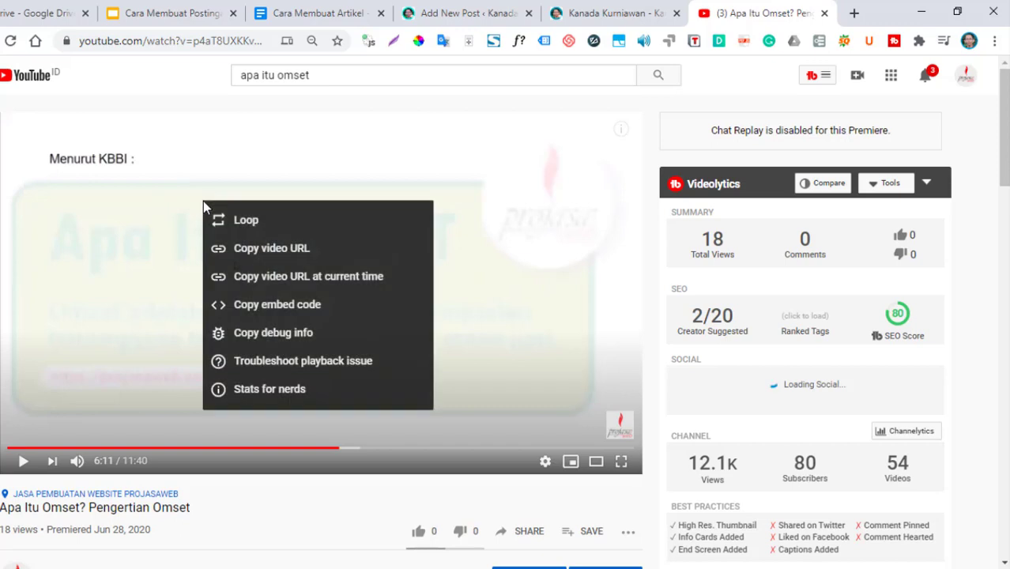
left_click(234, 249)
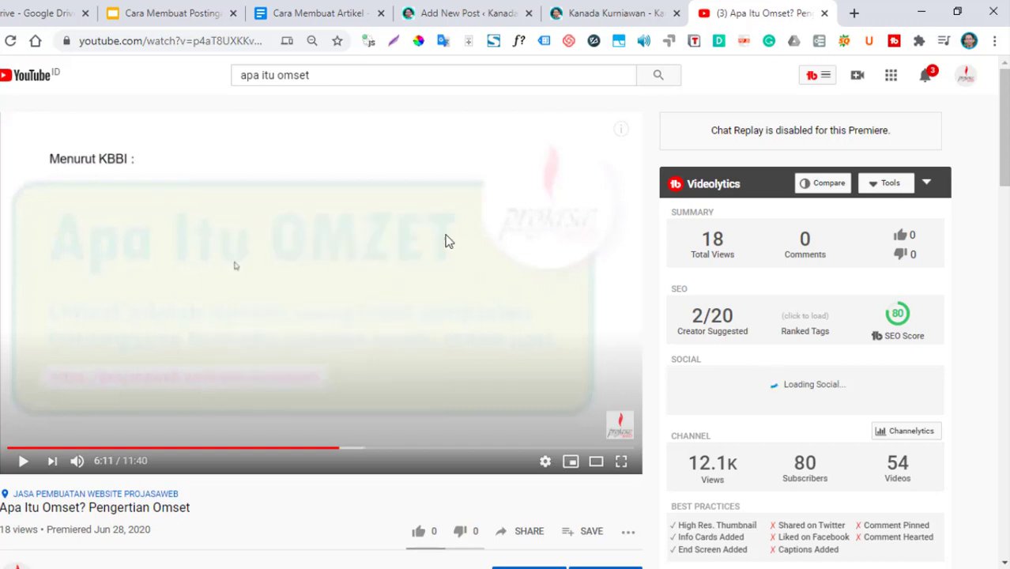
left_click(466, 19)
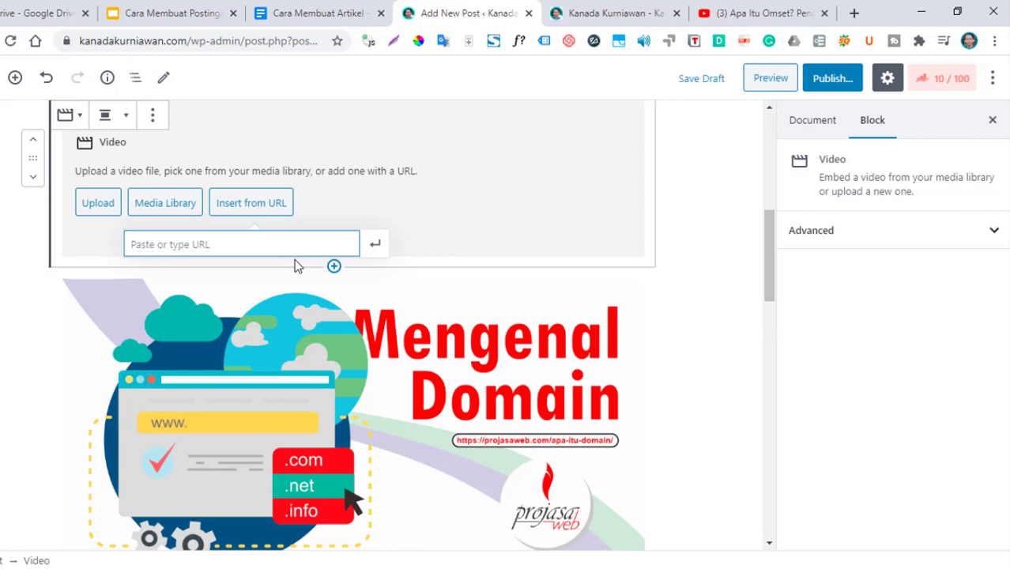
key("ctrl+v")
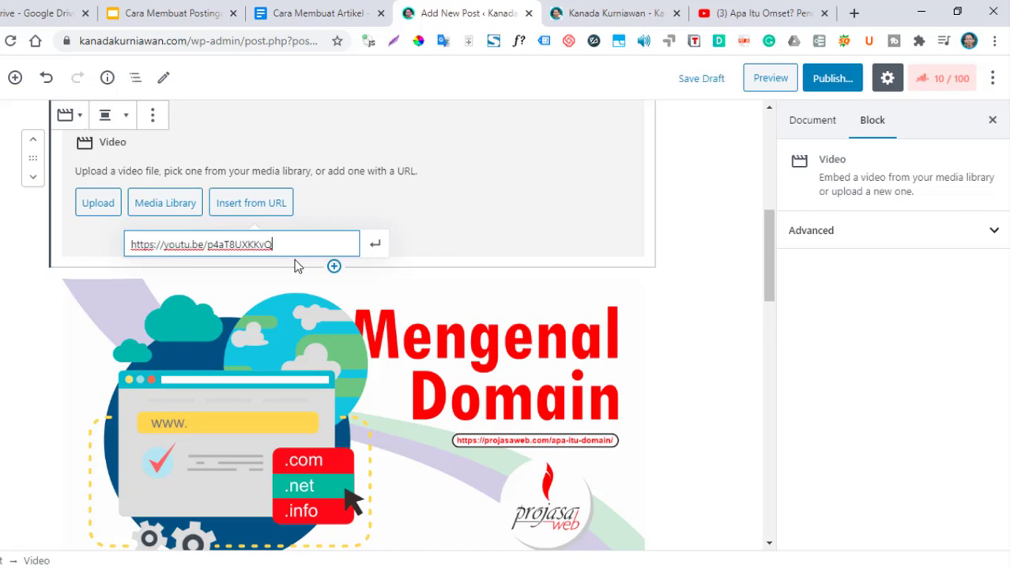
left_click(376, 245)
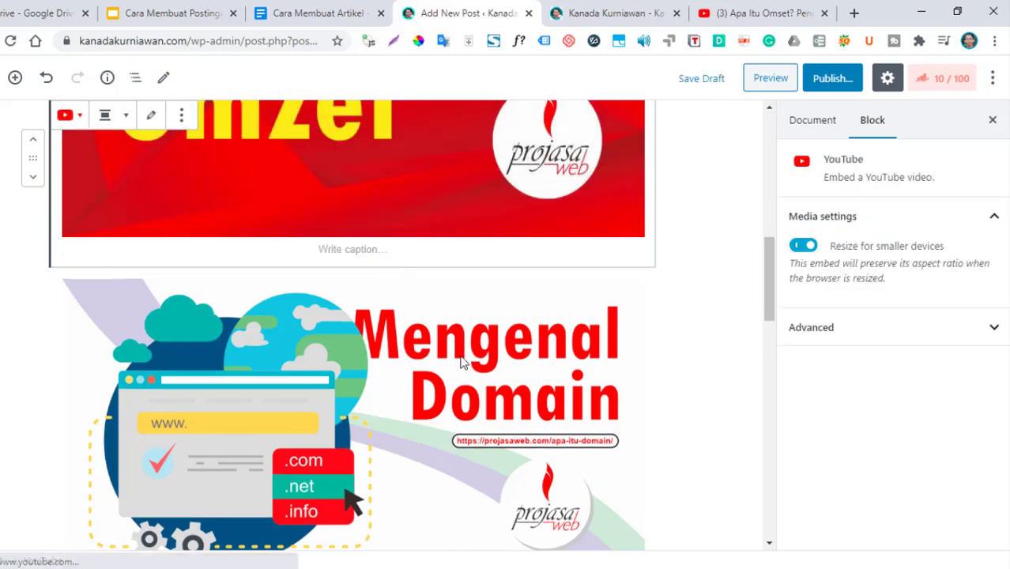
Review the embedded video and the post's other blocks, and check them against the block list in the Google Docs outline
scroll(462, 361, "up", 1)
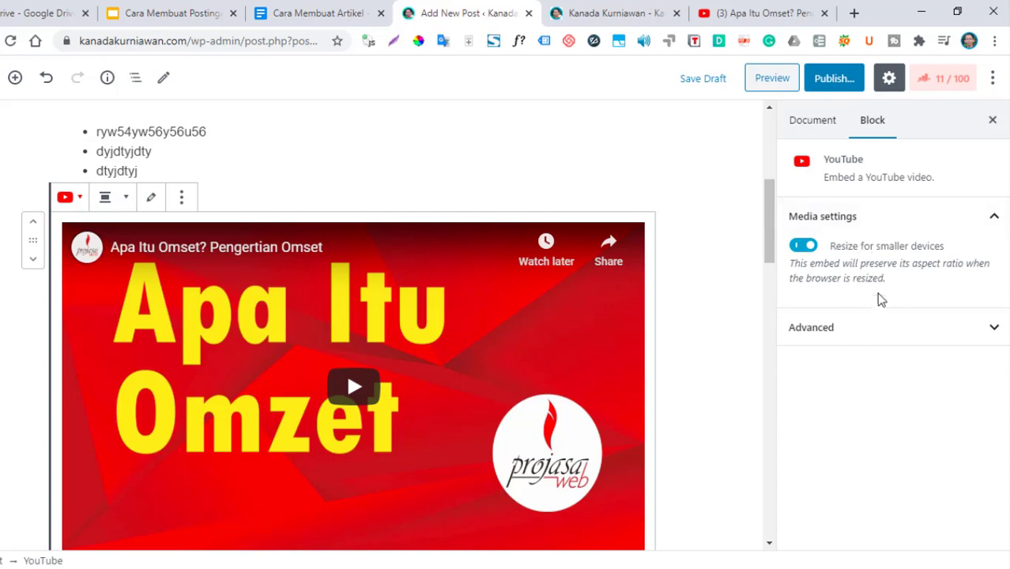
scroll(363, 373, "down", 2)
scroll(362, 373, "up", 4)
scroll(312, 264, "up", 3)
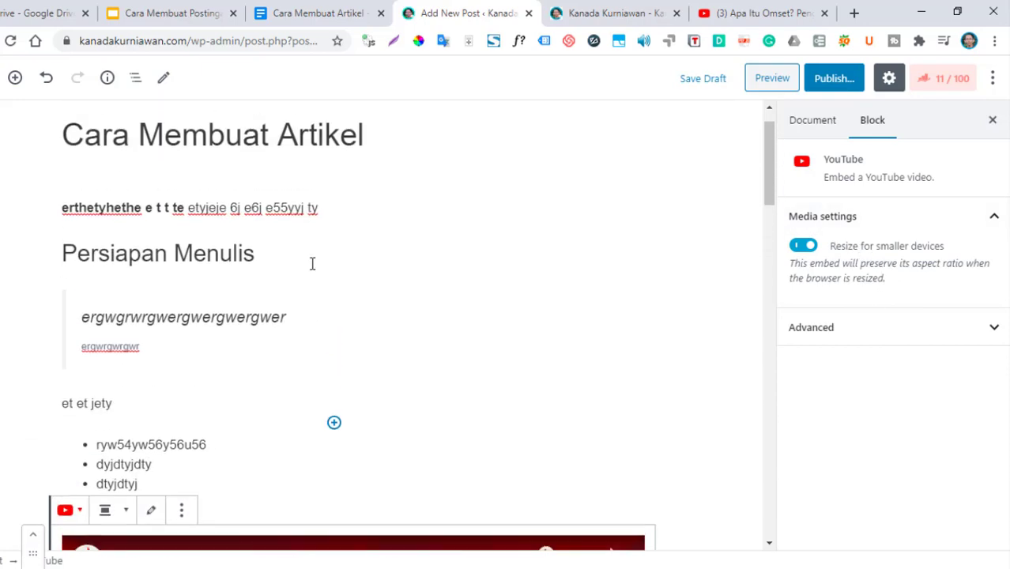
left_click(312, 10)
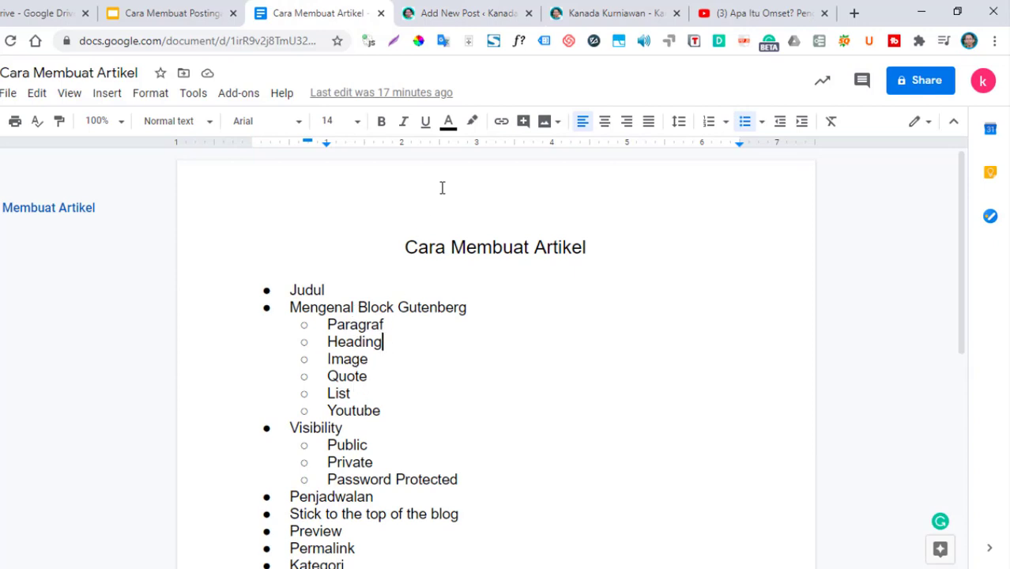
left_click(433, 12)
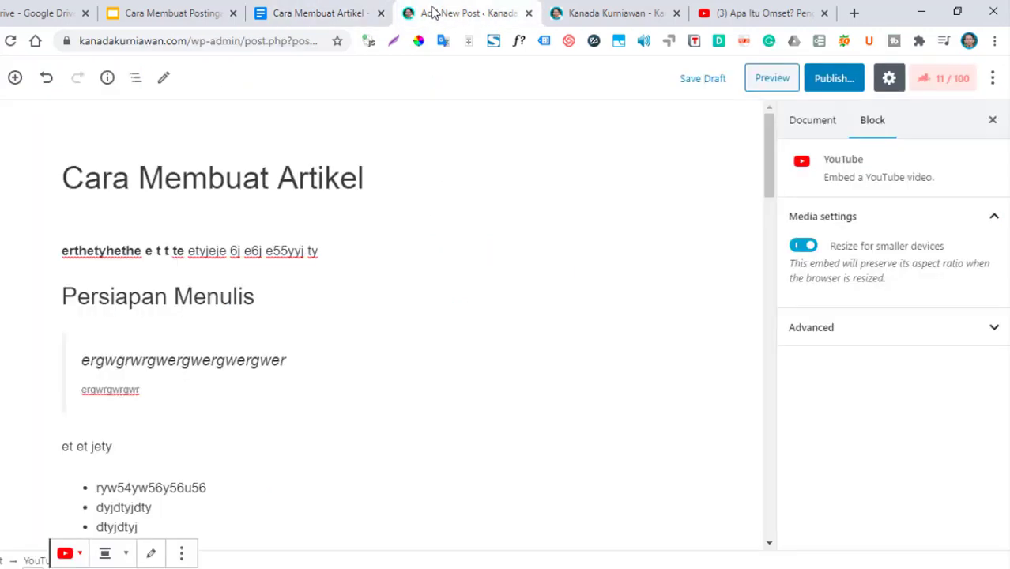
scroll(304, 306, "down", 1)
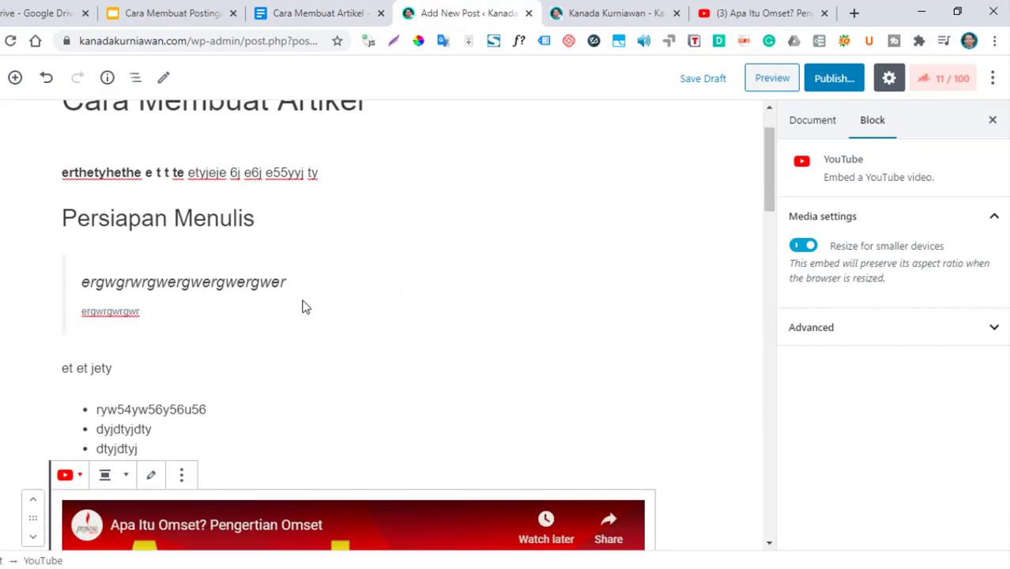
scroll(306, 288, "down", 10)
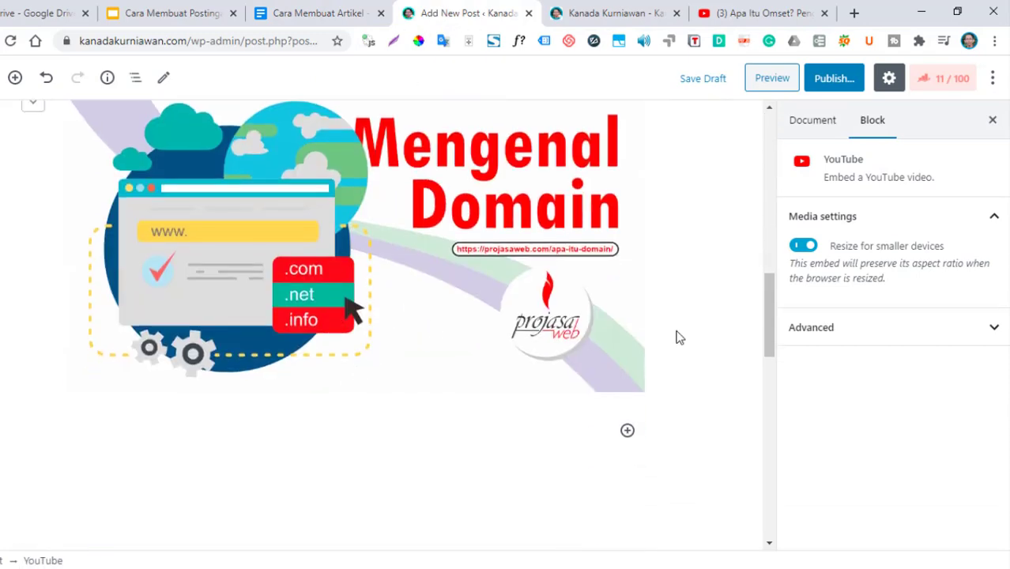
Open the block inserter below the "Mengenal Domain" image and examine the Most used and Common Blocks categories
left_click(676, 329)
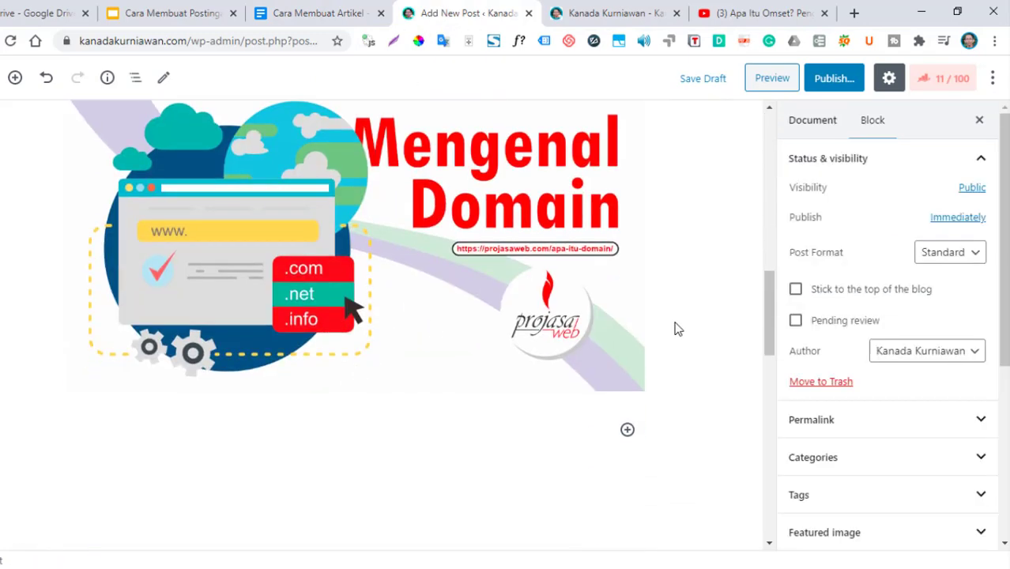
left_click(628, 430)
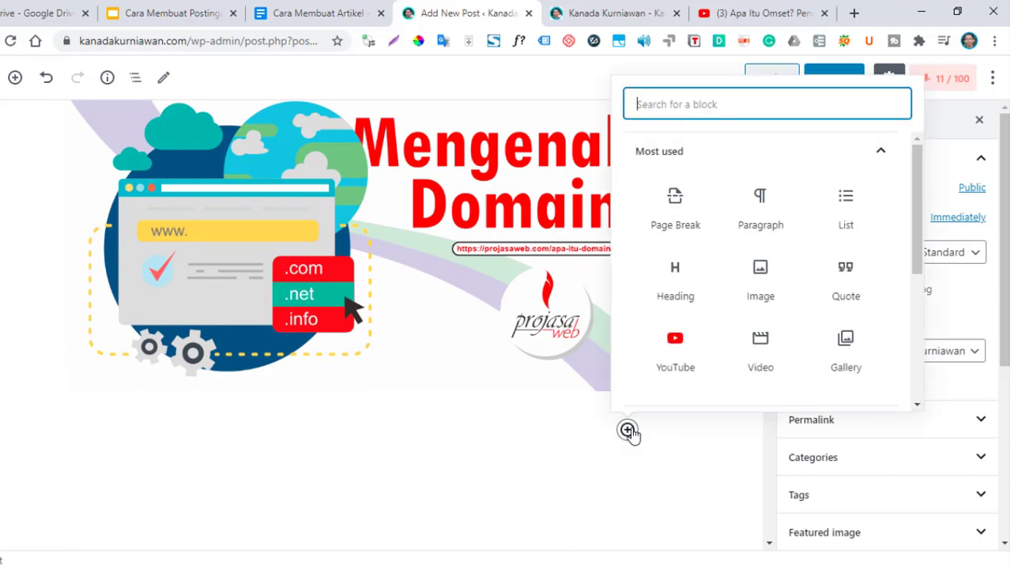
scroll(758, 269, "down", 3)
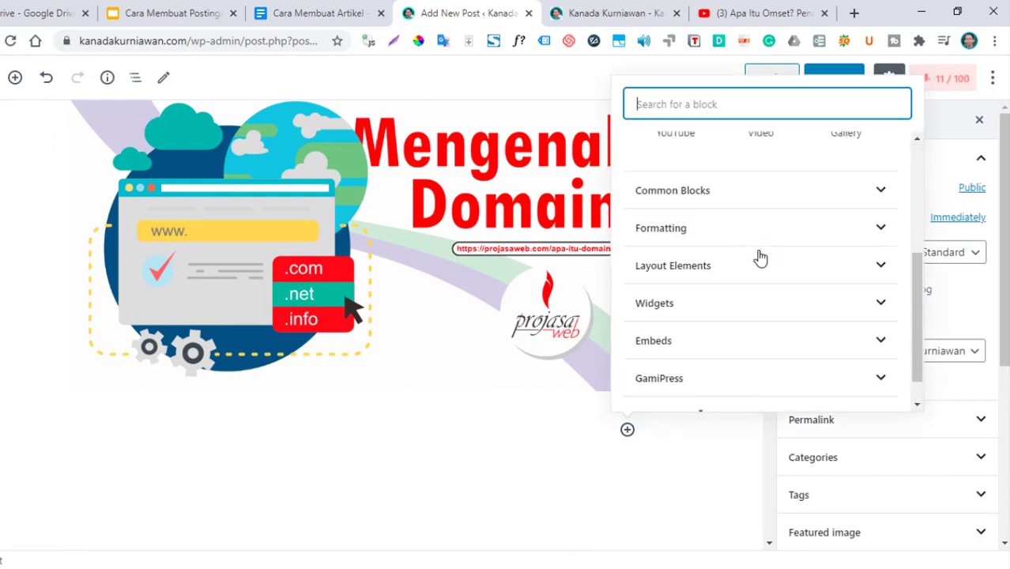
scroll(770, 237, "down", 1)
scroll(769, 320, "up", 5)
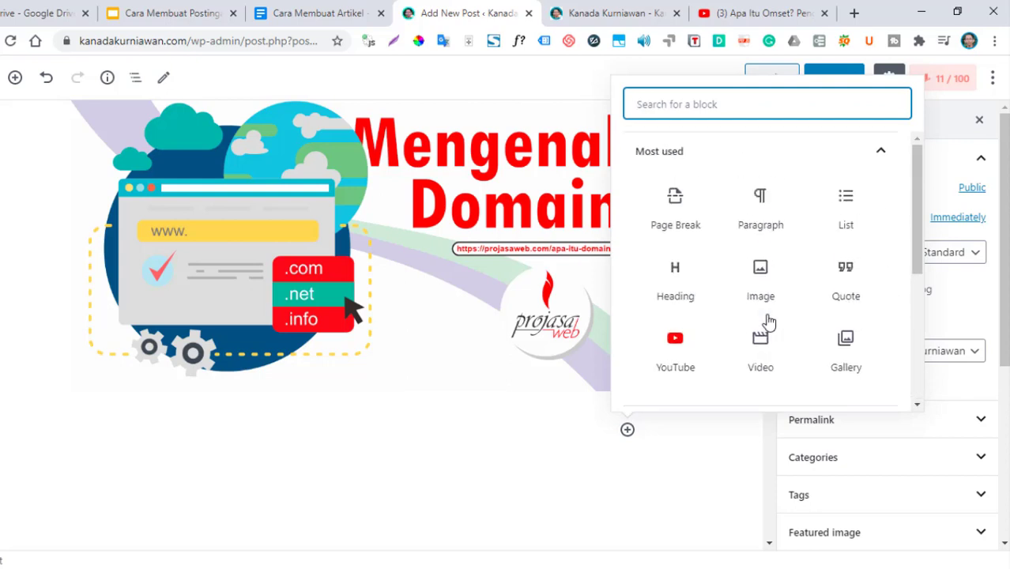
scroll(798, 242, "down", 1)
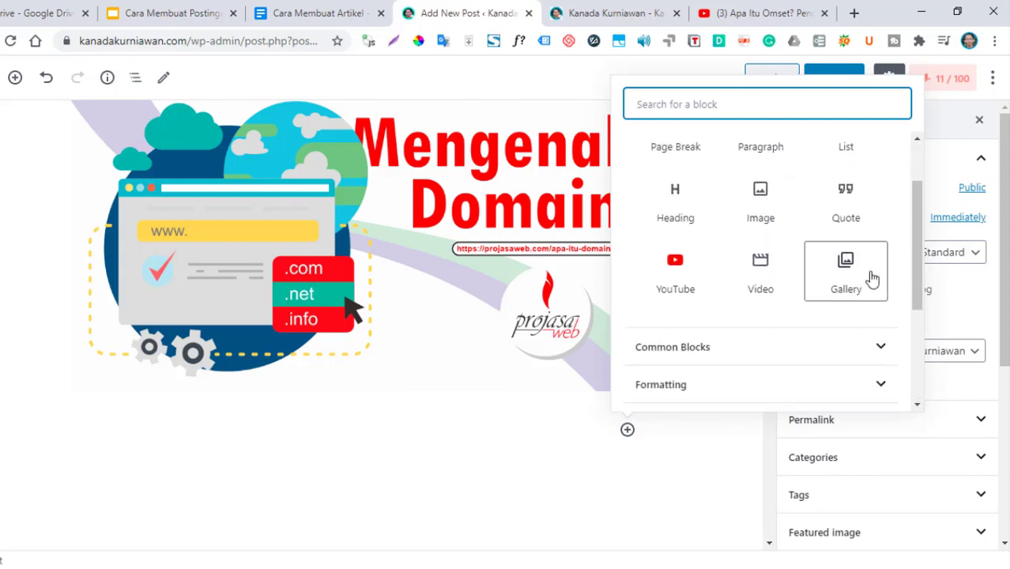
scroll(751, 255, "up", 1)
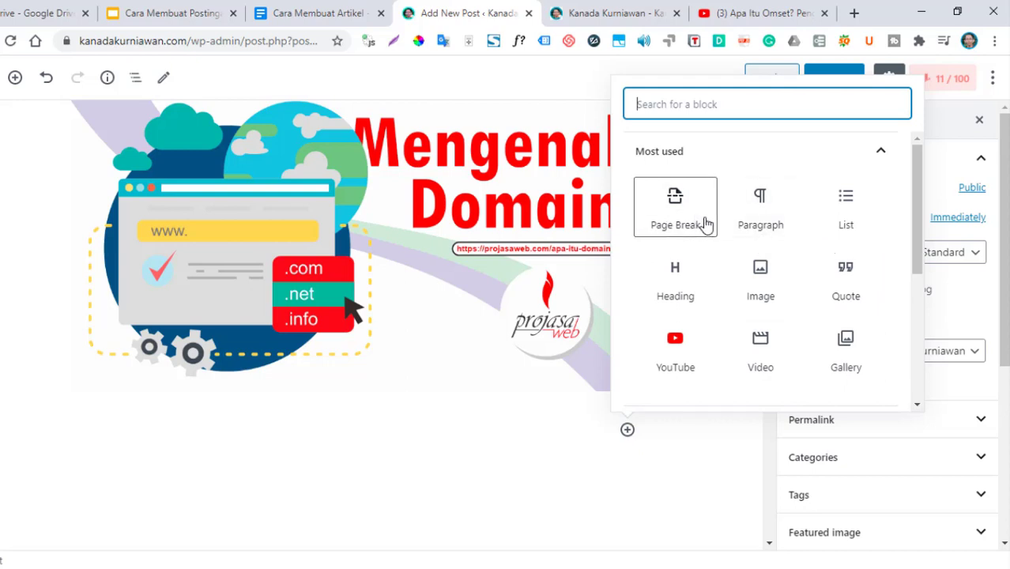
scroll(711, 237, "down", 3)
left_click(721, 194)
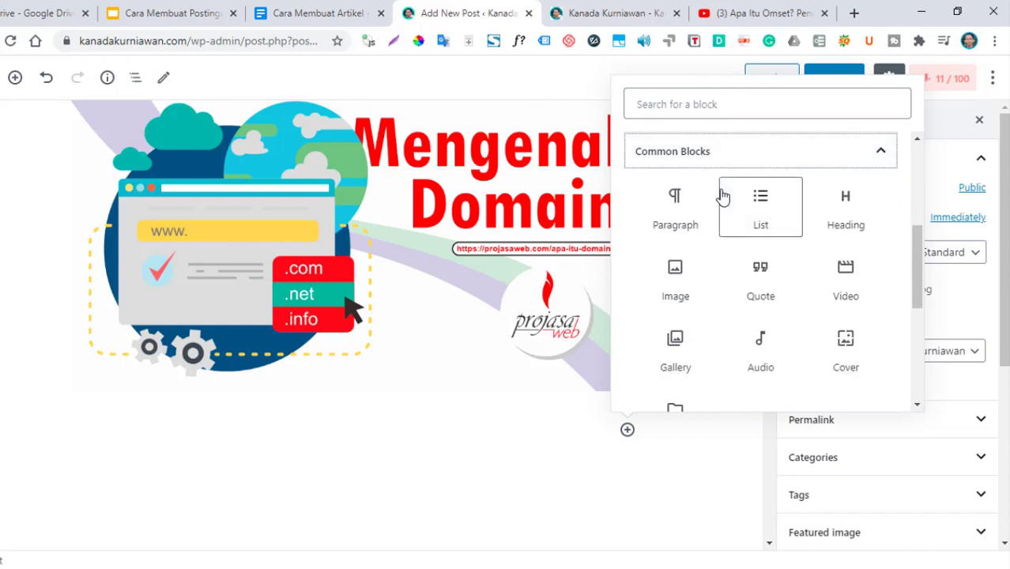
scroll(774, 223, "down", 2)
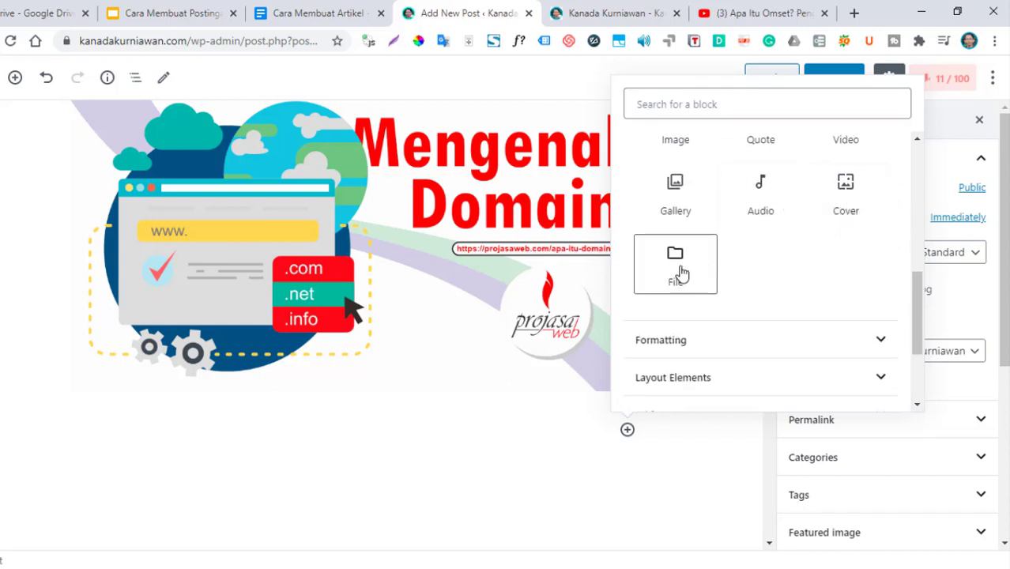
scroll(681, 272, "down", 1)
scroll(683, 273, "down", 2)
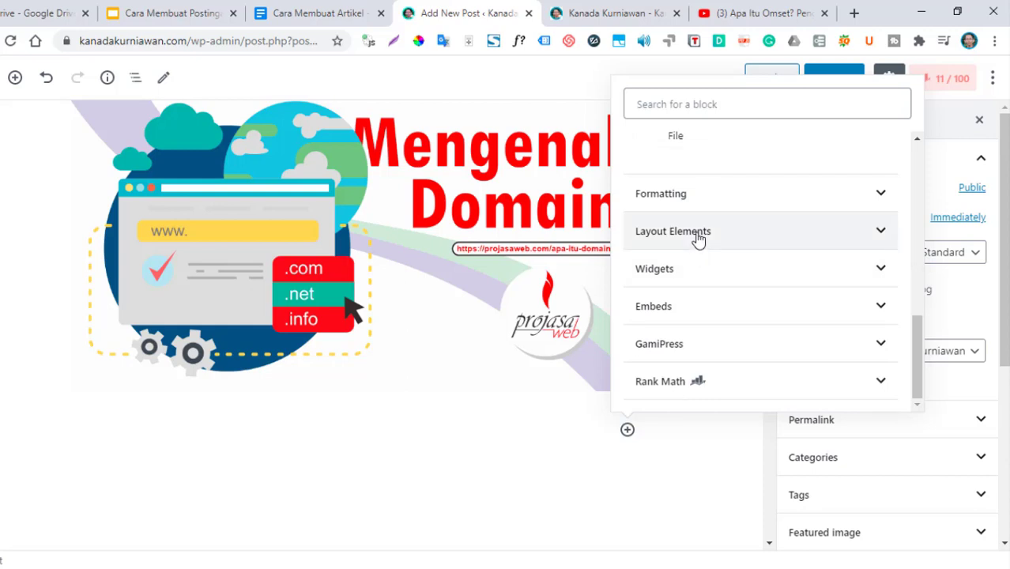
Expand the Embeds category in the block inserter and look through its available embed services
left_click(690, 303)
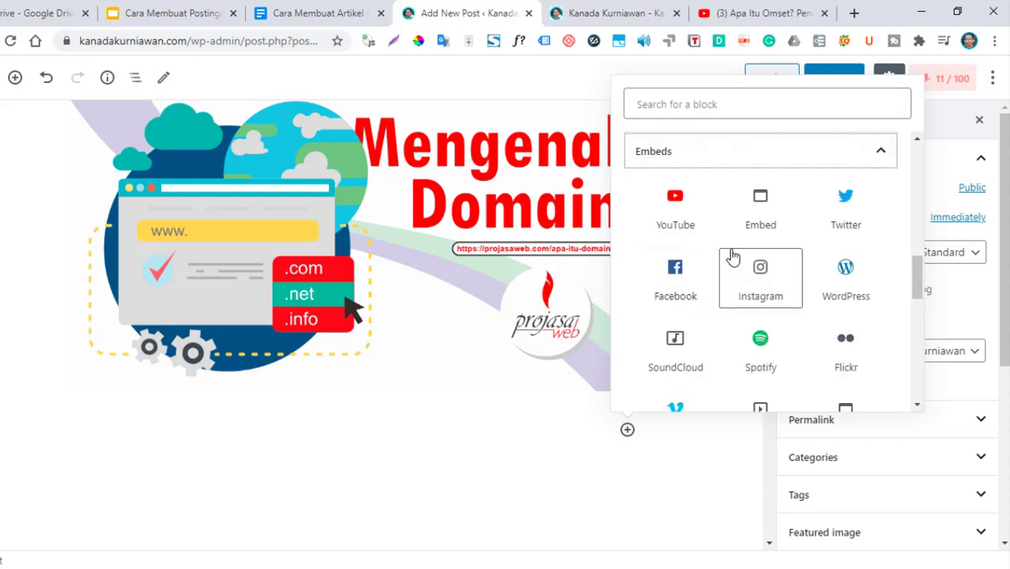
scroll(739, 256, "down", 3)
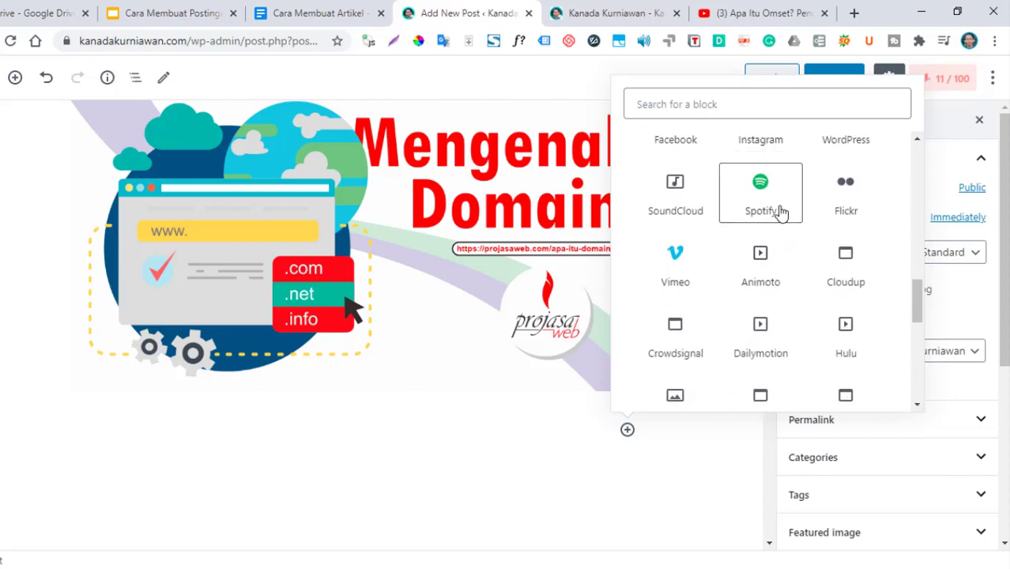
scroll(732, 259, "up", 3)
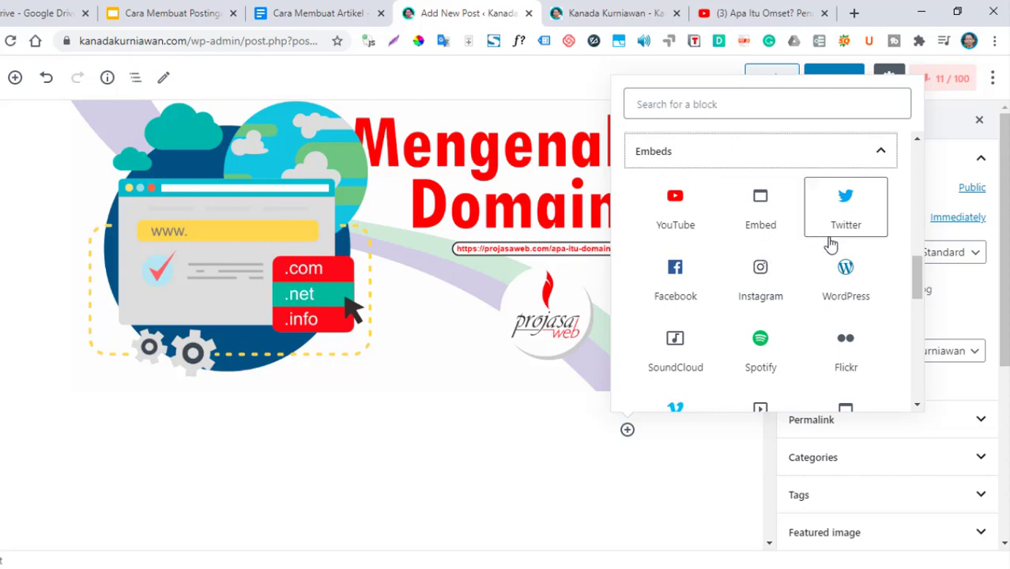
scroll(830, 253, "down", 5)
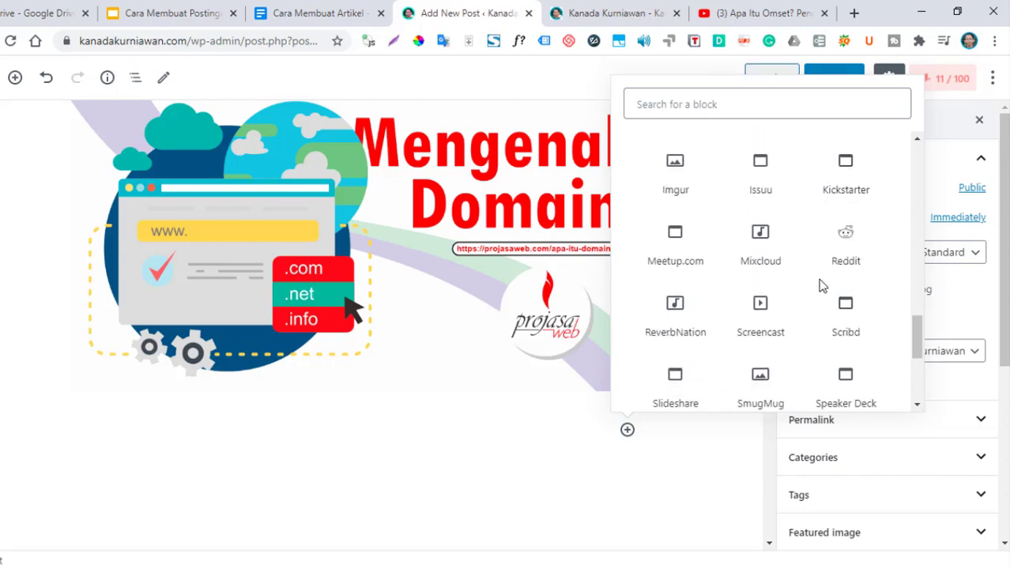
scroll(821, 285, "down", 3)
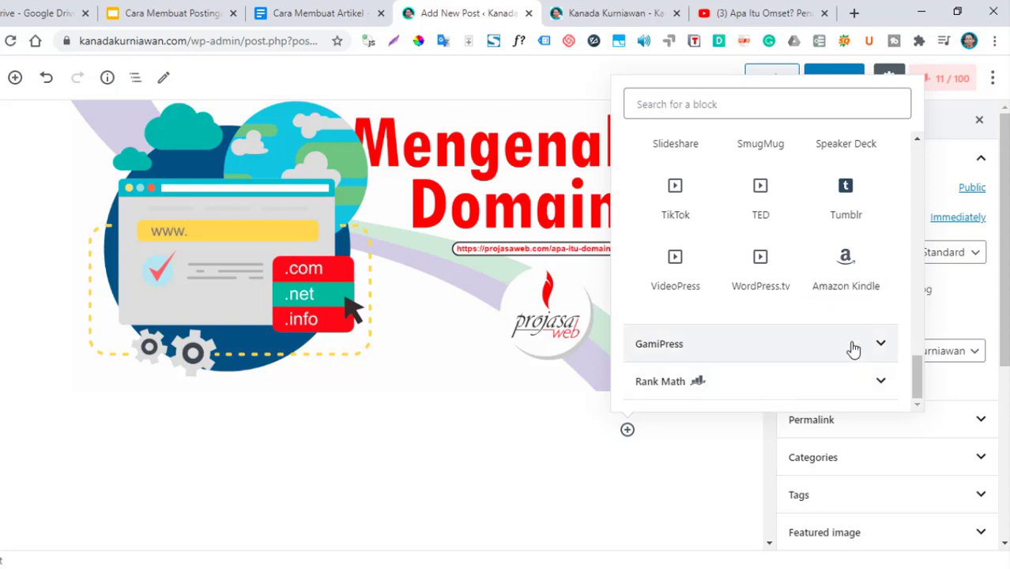
scroll(854, 348, "up", 15)
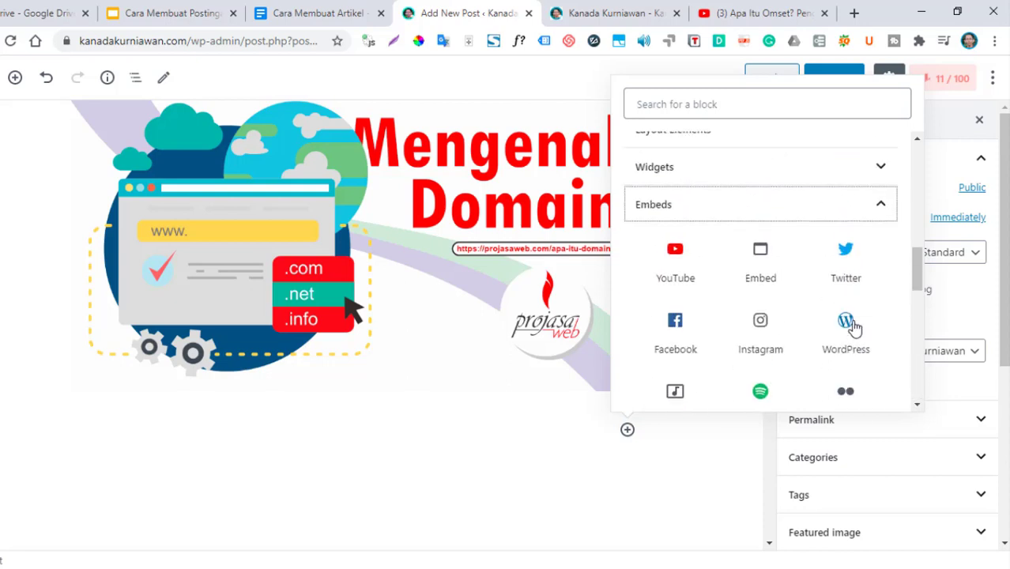
scroll(854, 327, "up", 5)
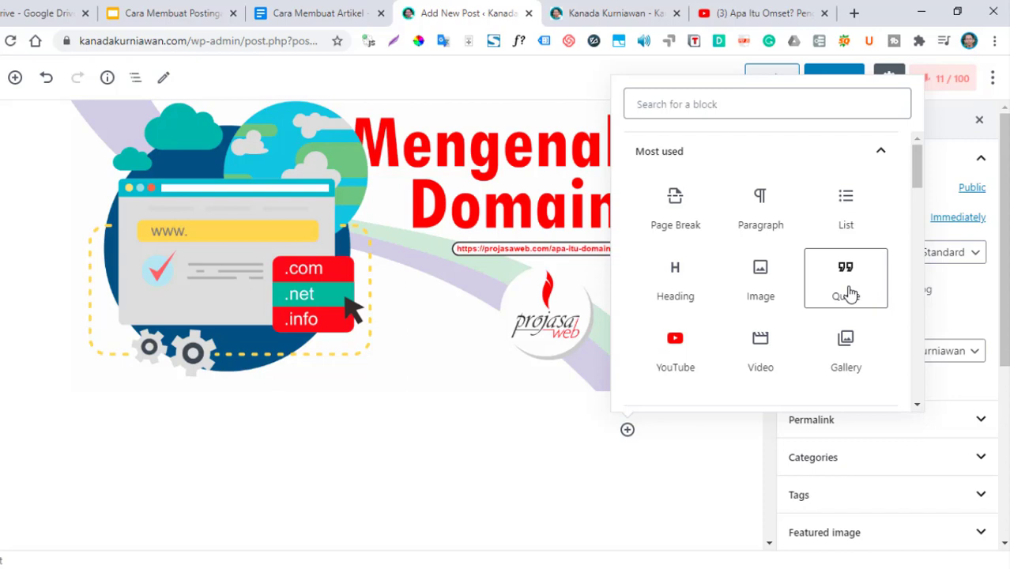
Insert an Audio block from Common Blocks below the "Mengenal Domain" image
scroll(839, 257, "down", 3)
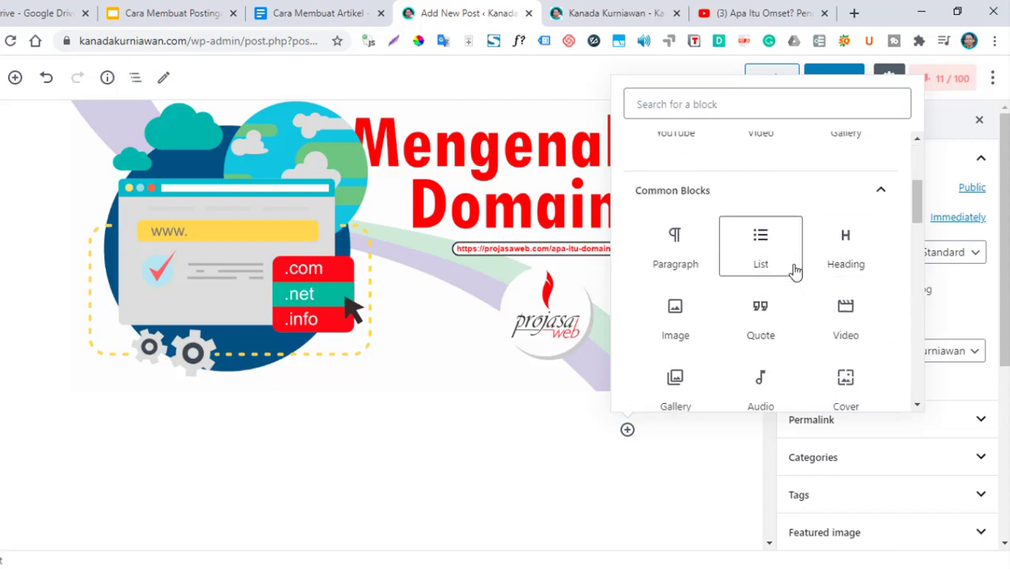
scroll(814, 264, "down", 3)
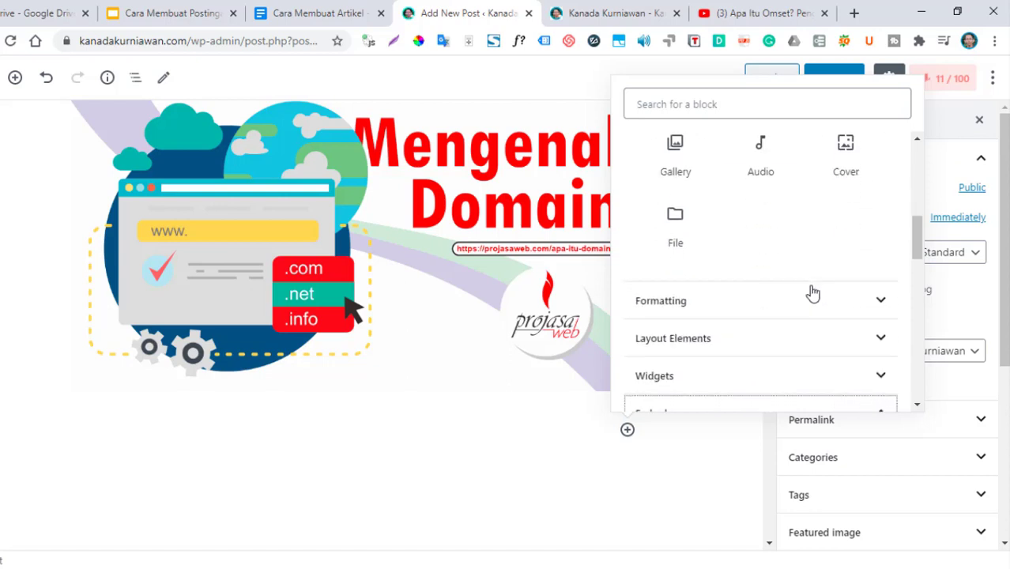
left_click(760, 165)
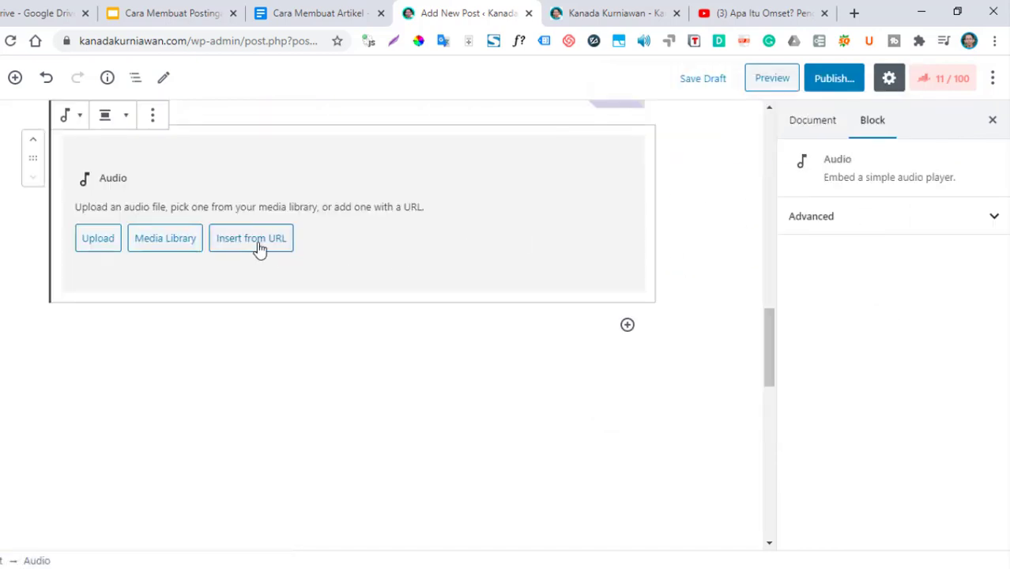
Remove the empty Audio block below the "Mengenal Domain" image
scroll(475, 350, "up", 2)
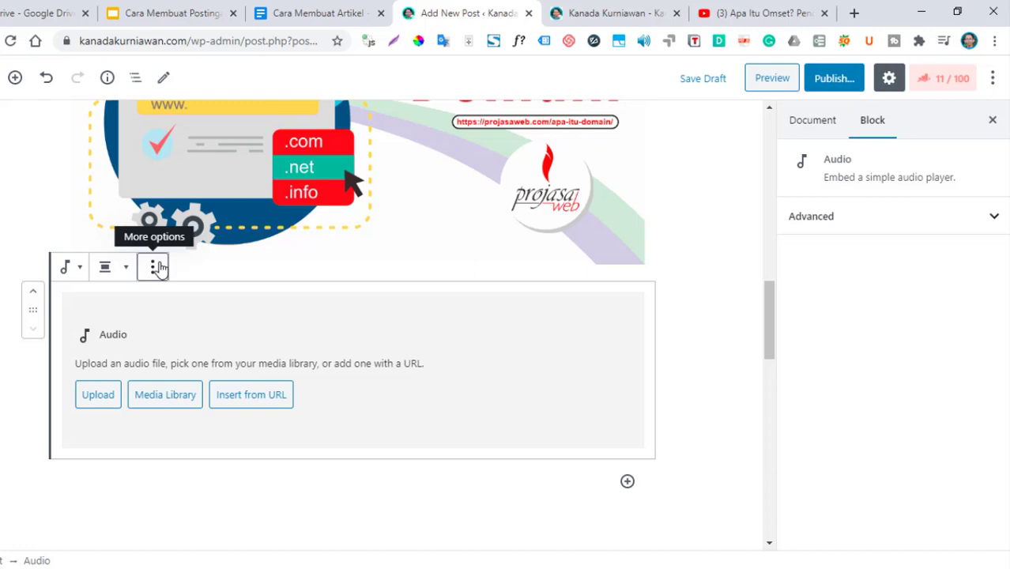
left_click(154, 267)
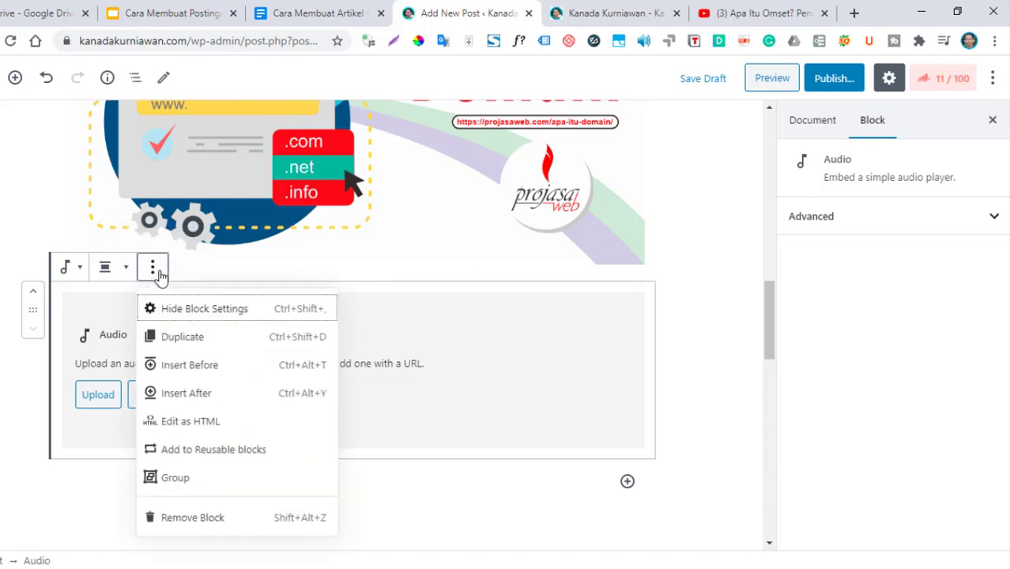
left_click(193, 518)
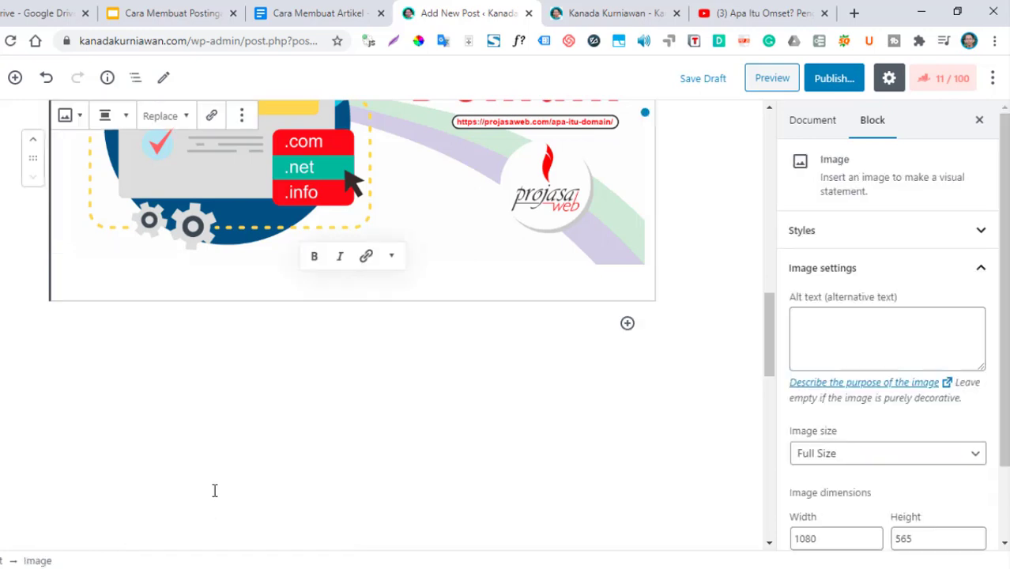
Duplicate the "Mengenal Domain" image block
left_click(241, 116)
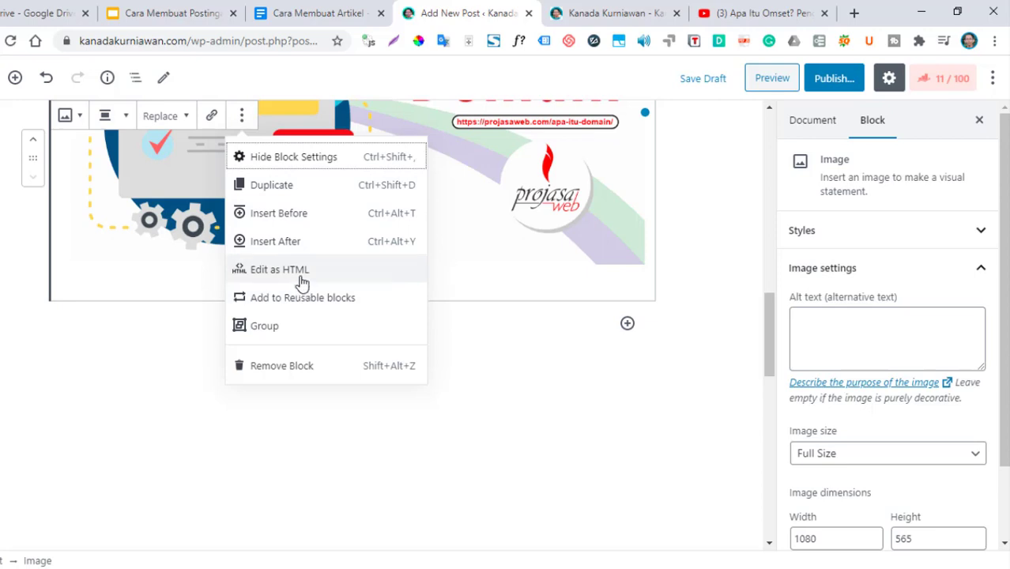
left_click(279, 185)
scroll(279, 185, "up", 1)
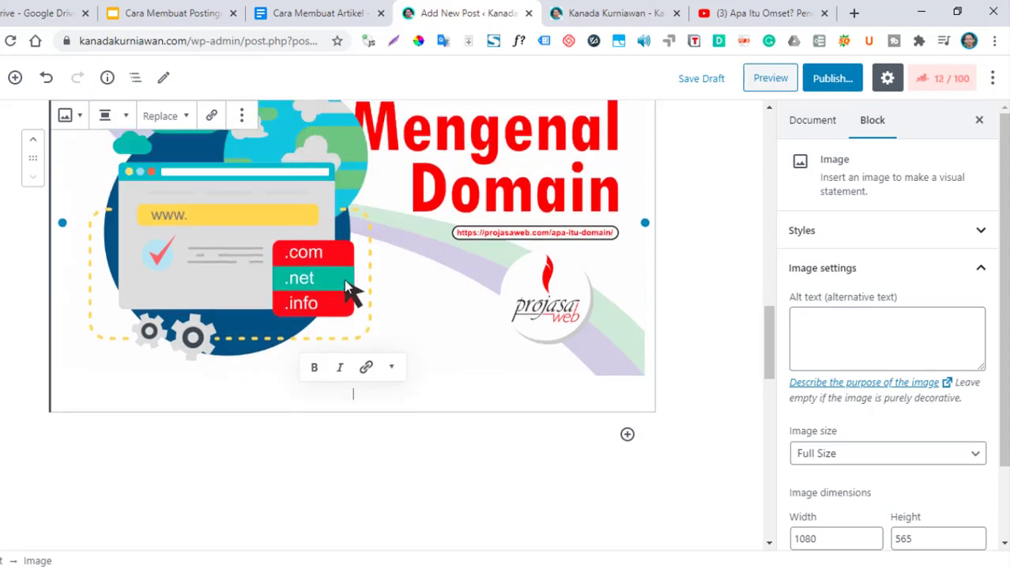
scroll(365, 294, "down", 2)
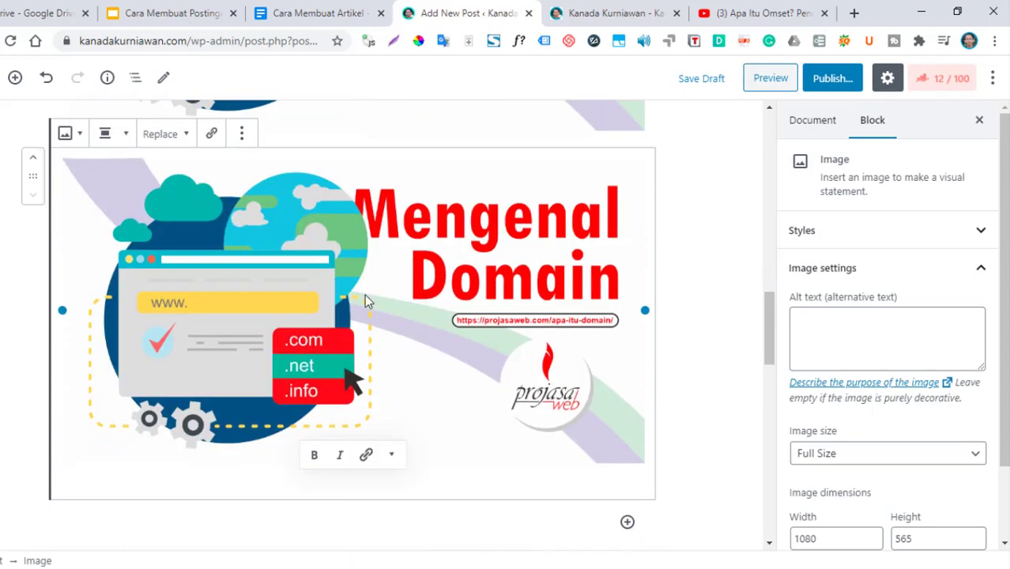
scroll(381, 325, "down", 3)
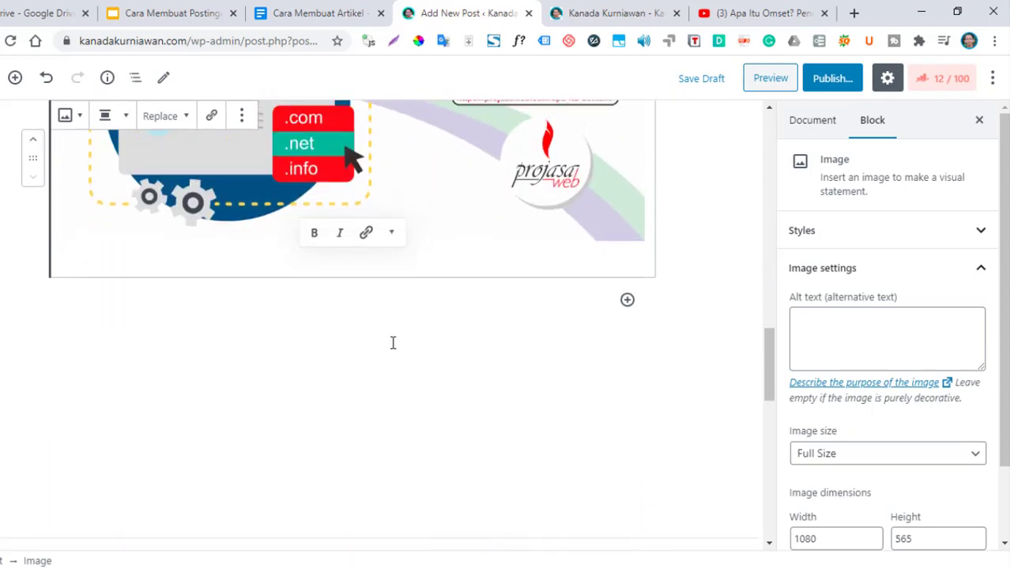
key("ctrl+shift+d")
Review the post's blocks up to the title, glance at the blog's front page, and check the Google Docs outline
scroll(400, 355, "up", 2)
scroll(399, 355, "up", 4)
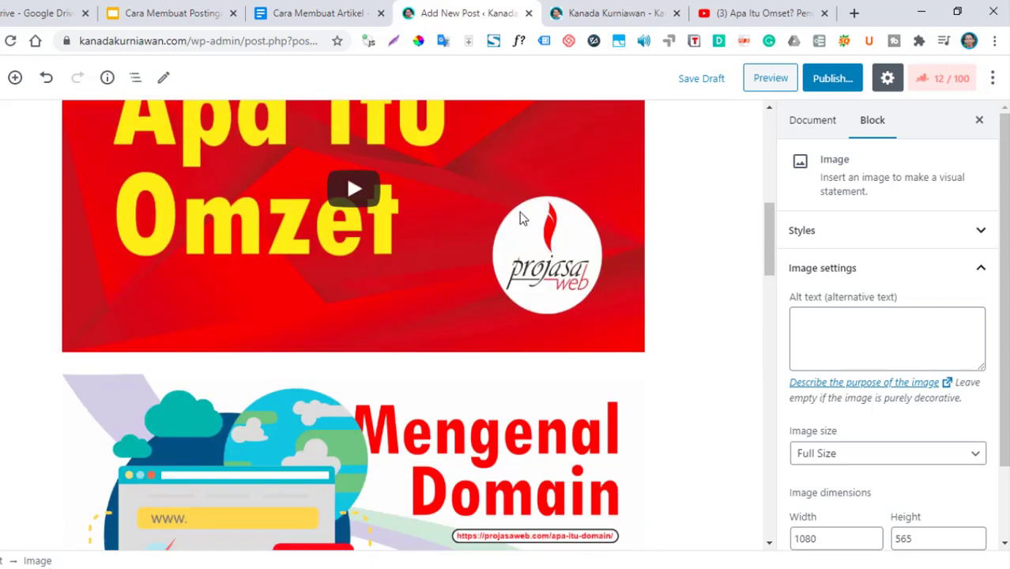
scroll(521, 219, "up", 7)
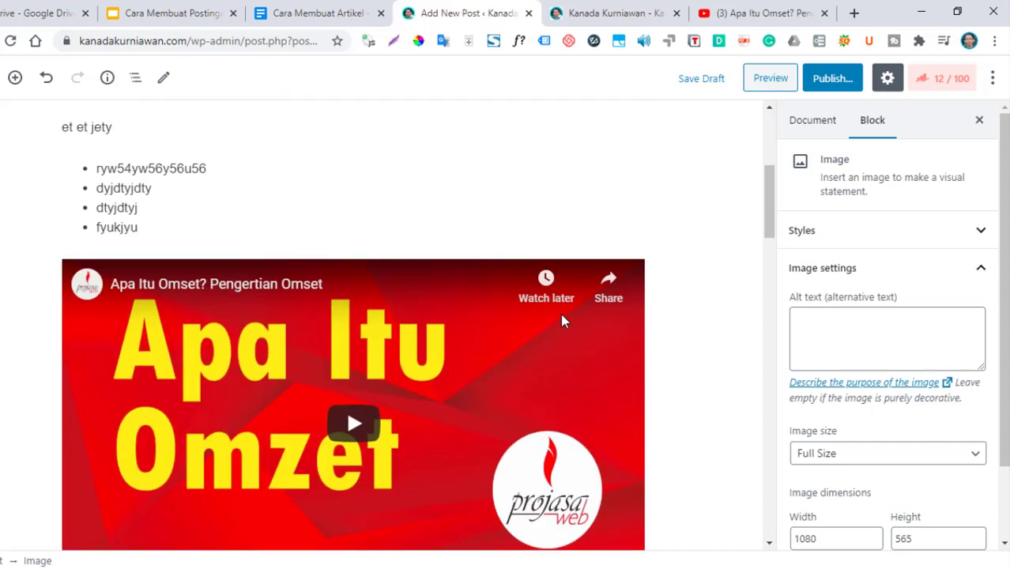
scroll(563, 315, "up", 1)
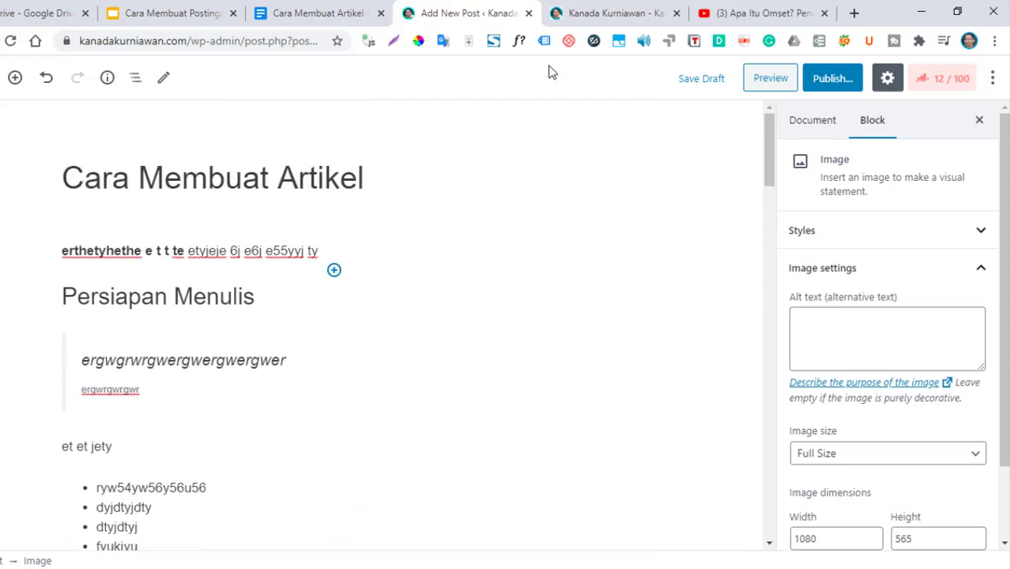
left_click(591, 15)
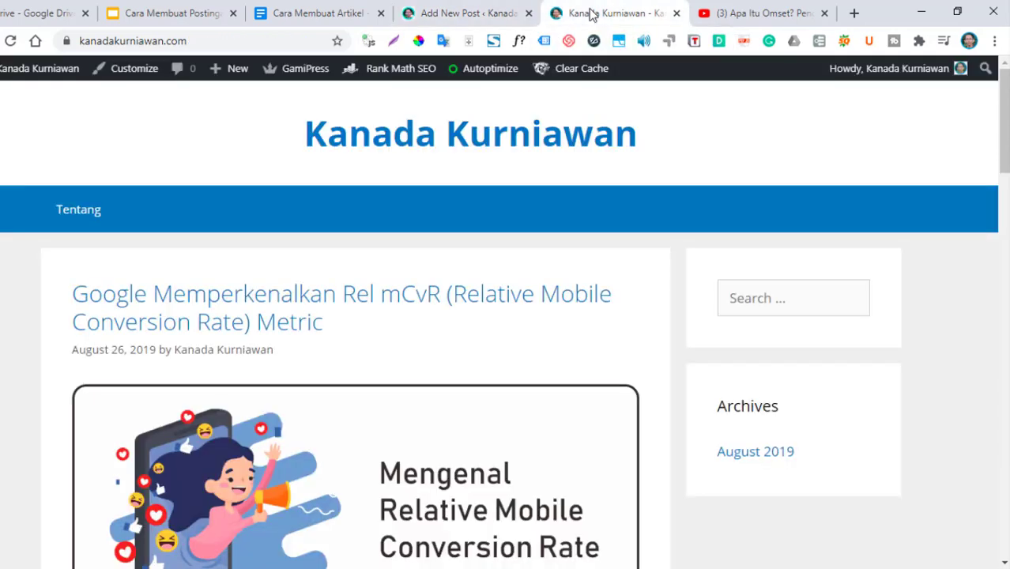
left_click(474, 15)
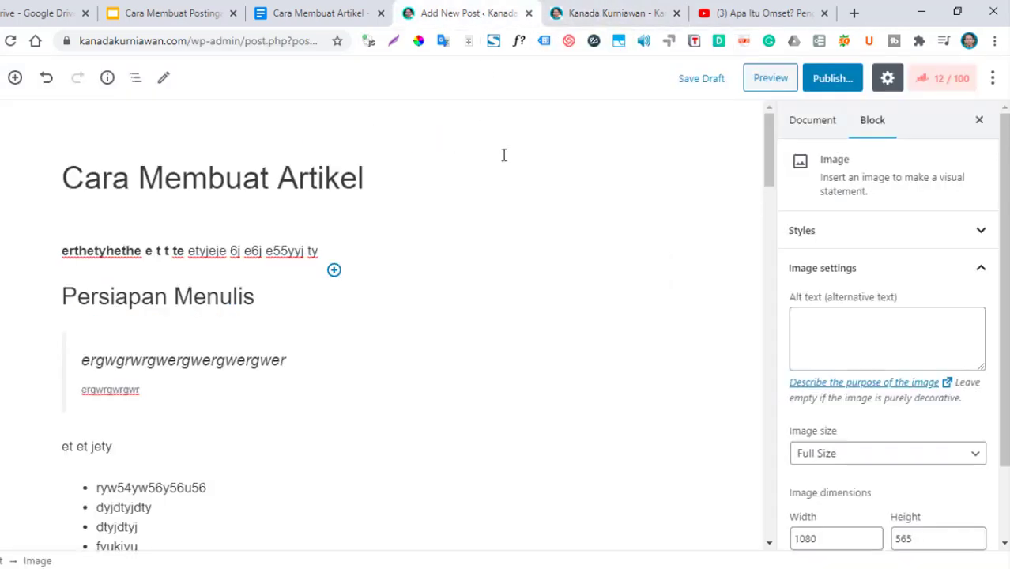
left_click(339, 14)
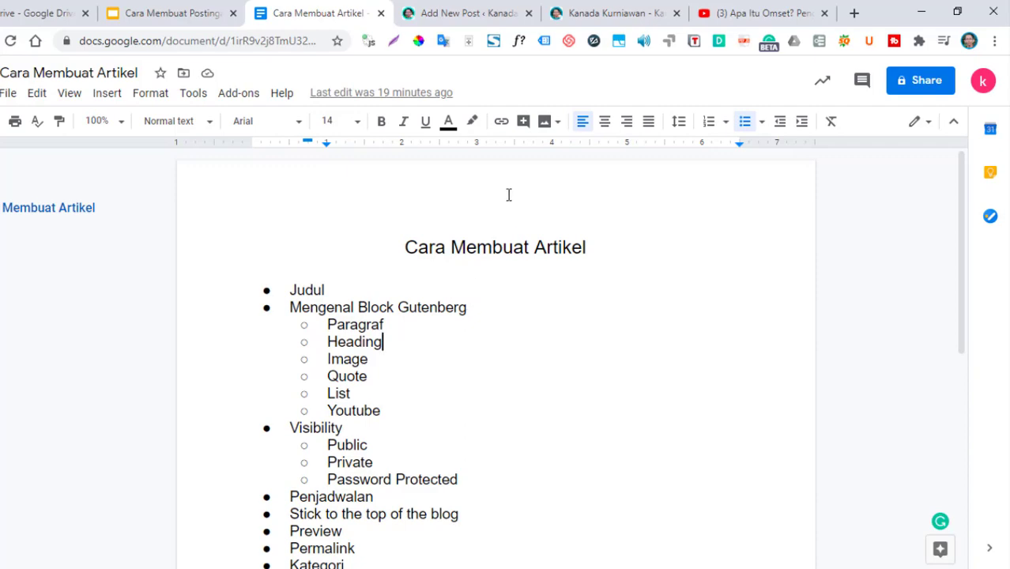
Return to the post editor, show the Document settings and open the Post Visibility options
left_click(462, 12)
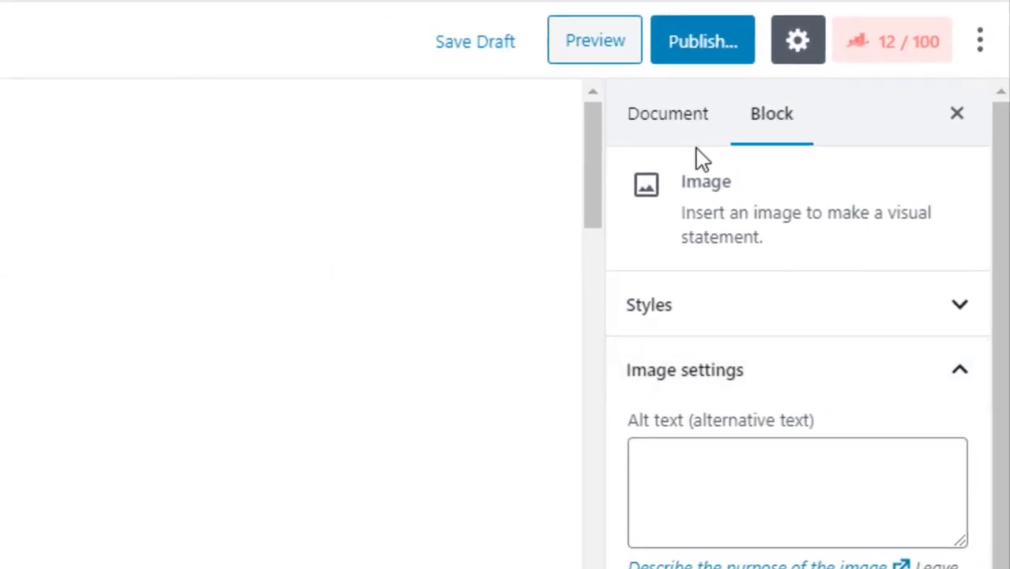
left_click(139, 225)
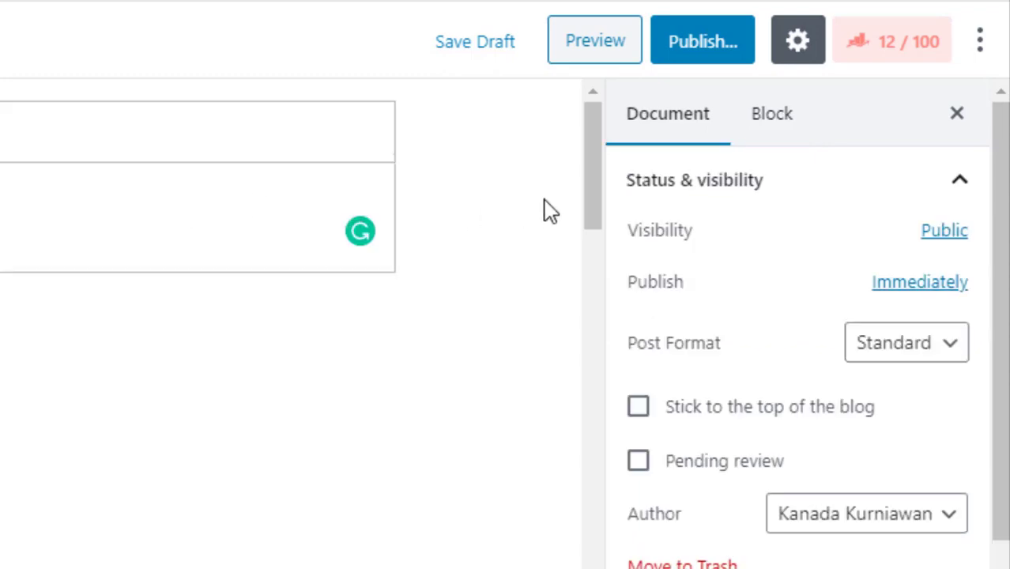
left_click(700, 118)
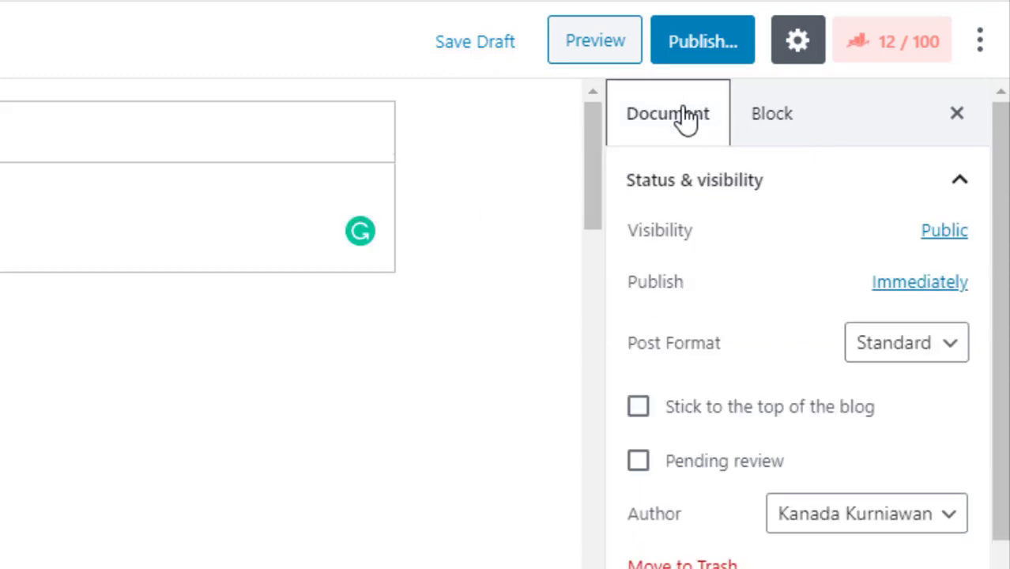
left_click(773, 140)
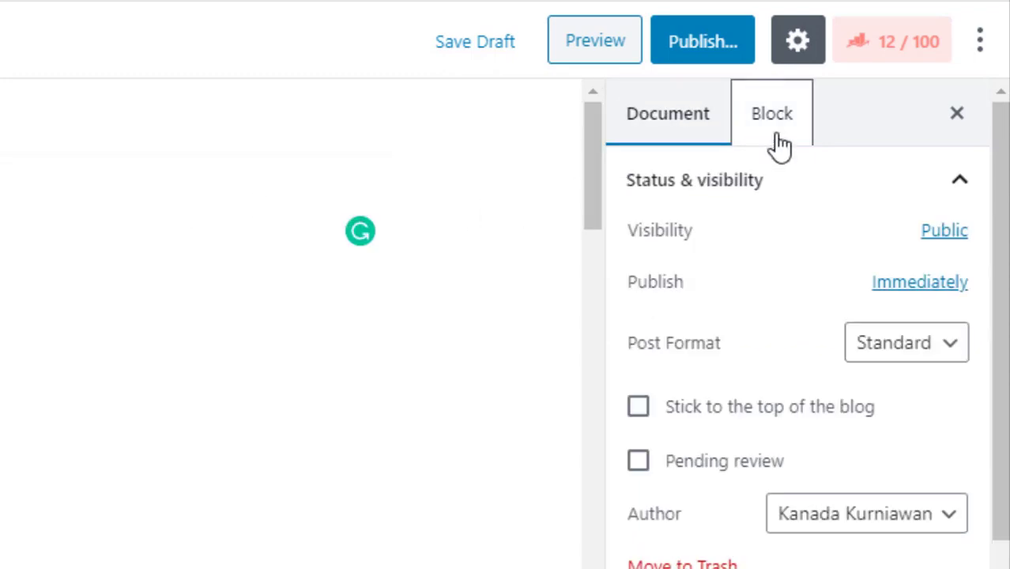
left_click(672, 125)
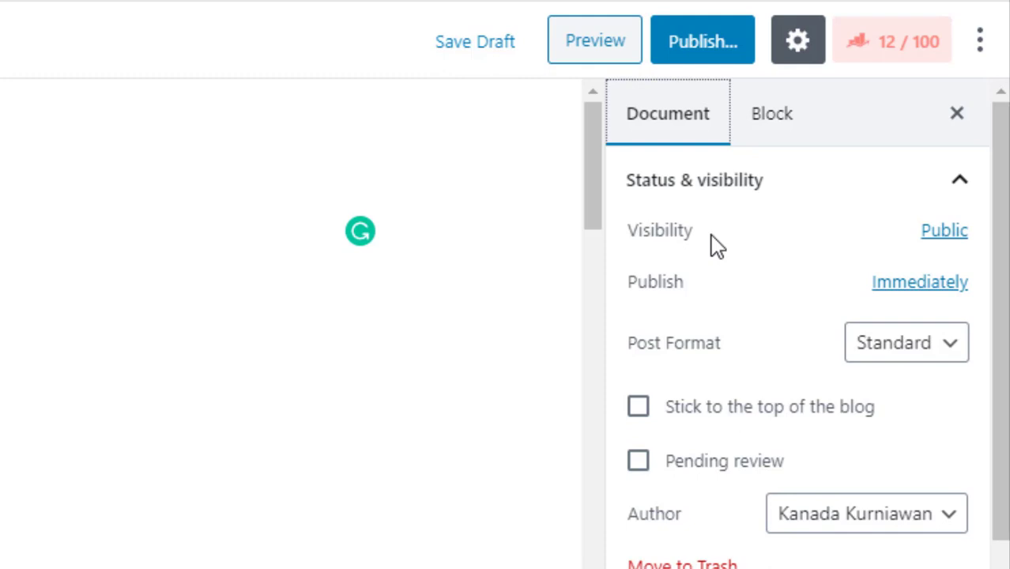
left_click(948, 246)
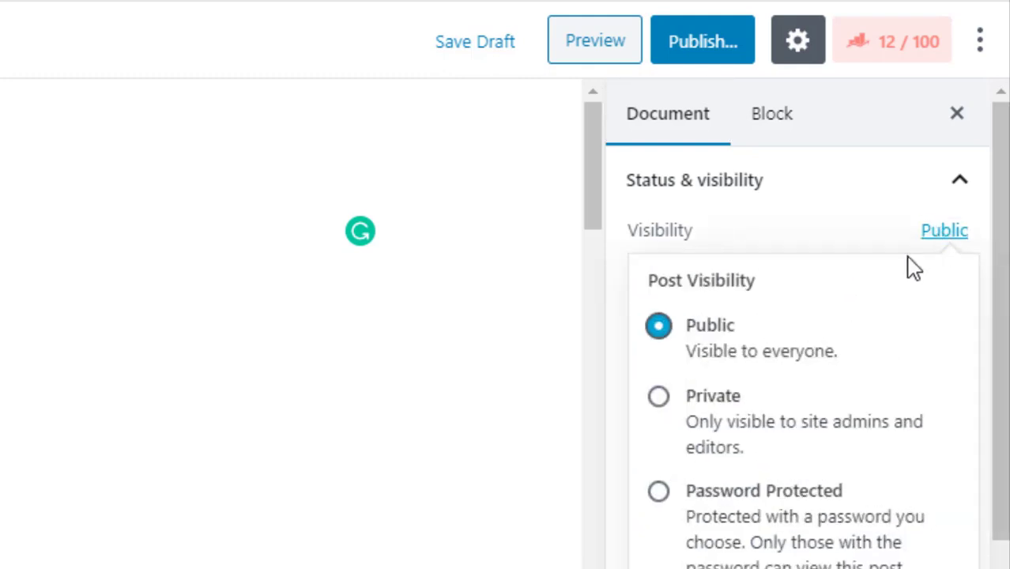
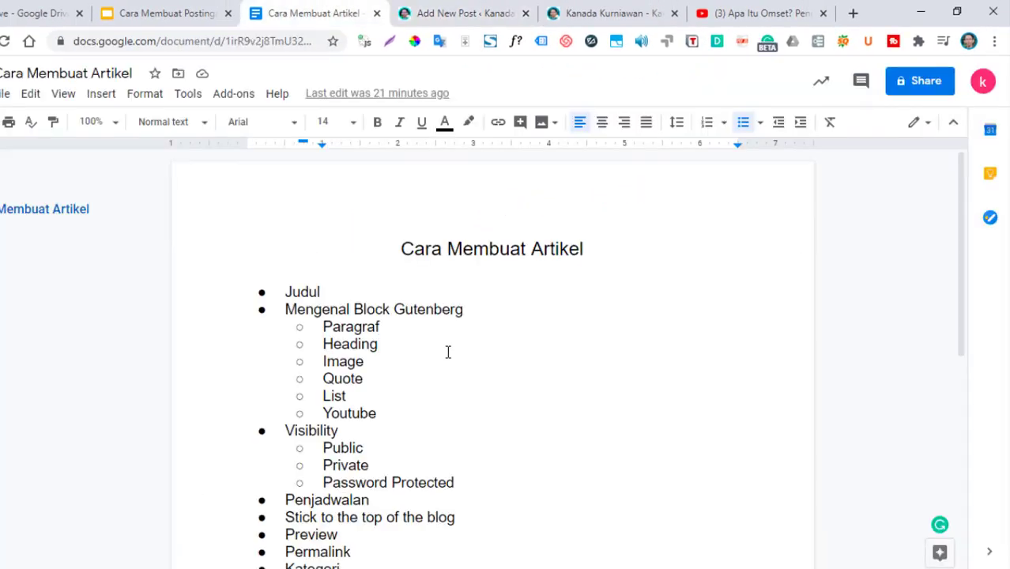
Read the outline items from Visibility to Discussion in Google Docs and return to the post editor
scroll(450, 340, "down", 3)
scroll(452, 335, "down", 1)
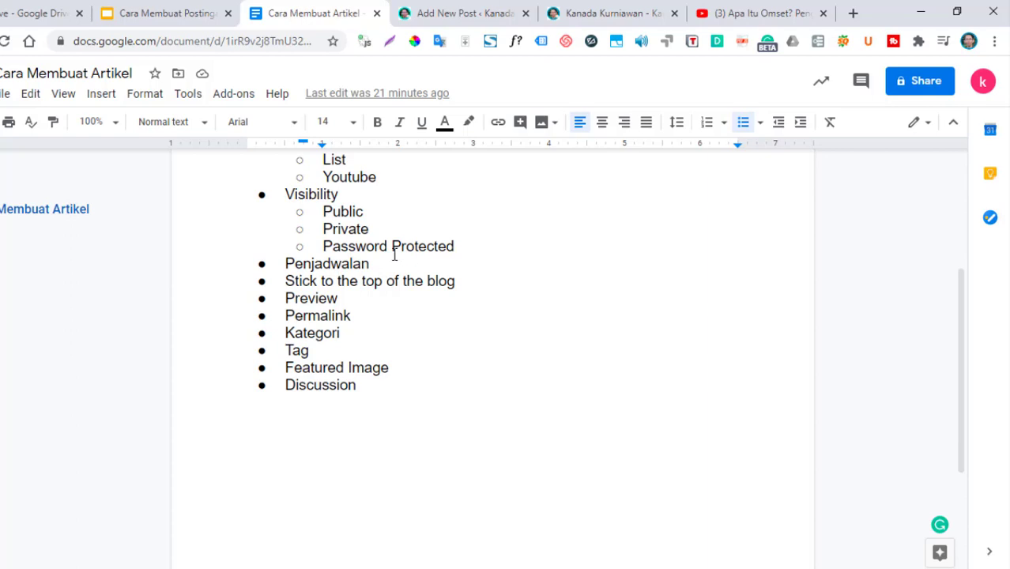
left_click(468, 11)
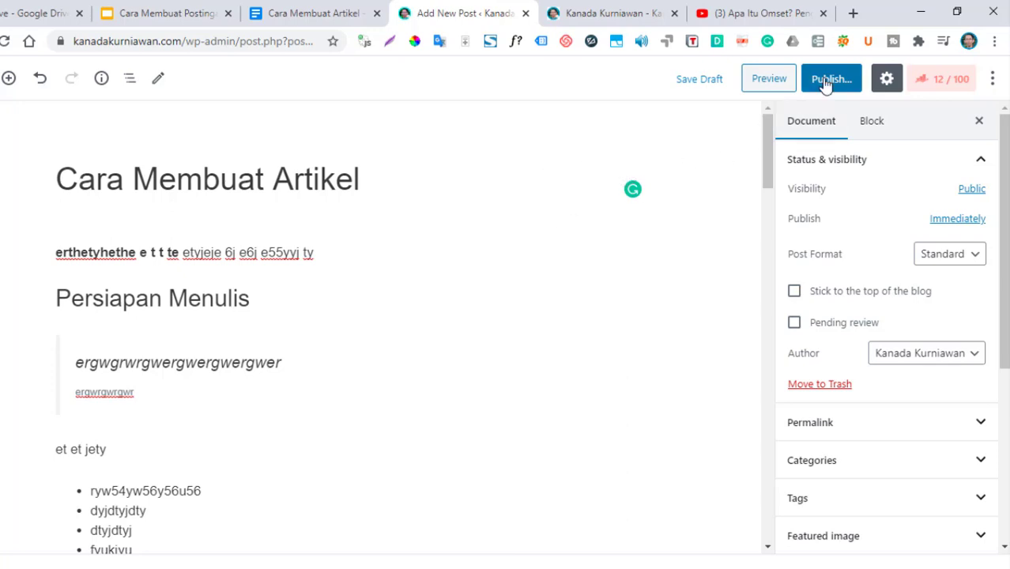
Set the post's publish date to July 3, 2020 7:17 am and close the date picker
left_click(963, 221)
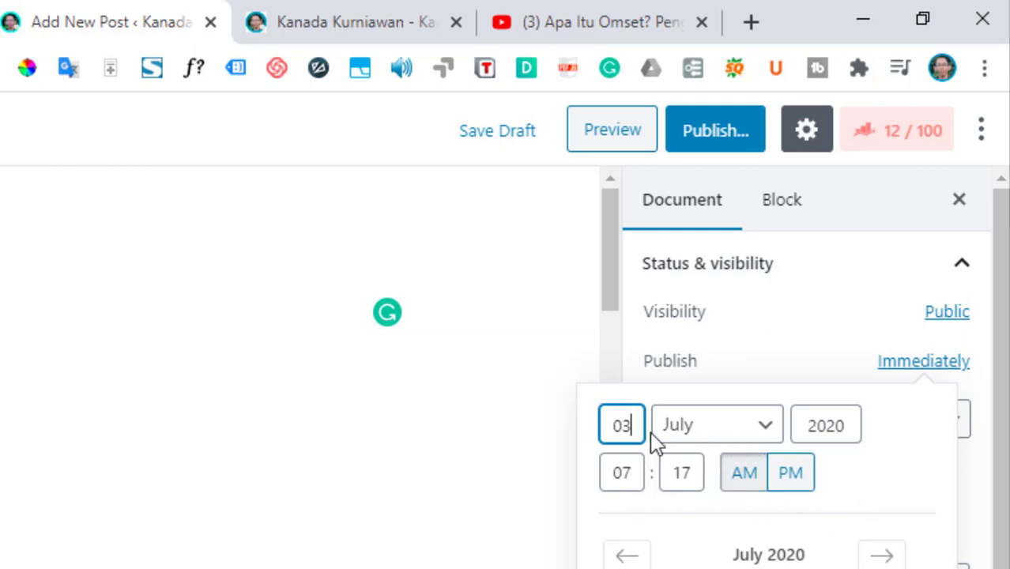
left_click(769, 441)
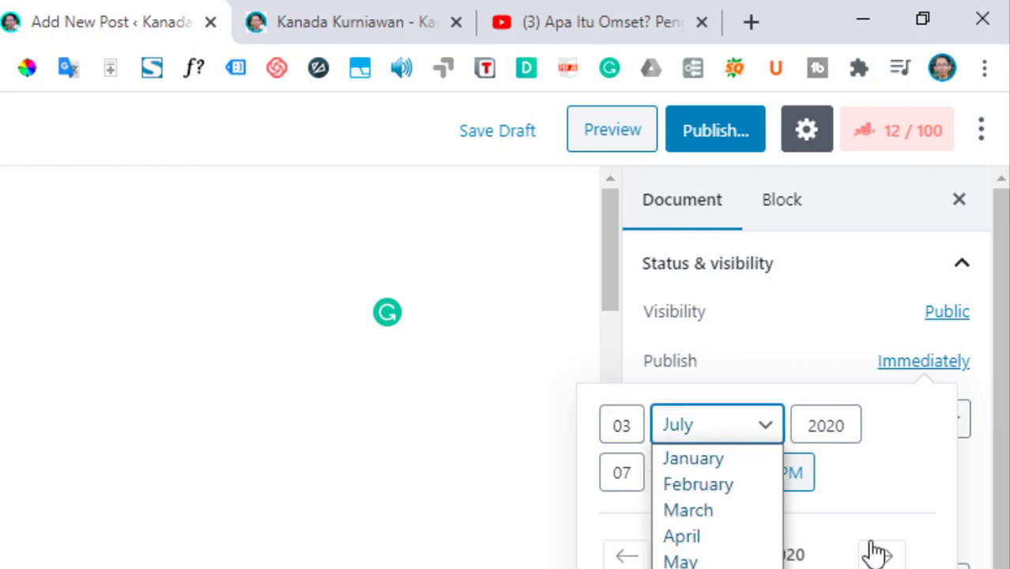
left_click(860, 484)
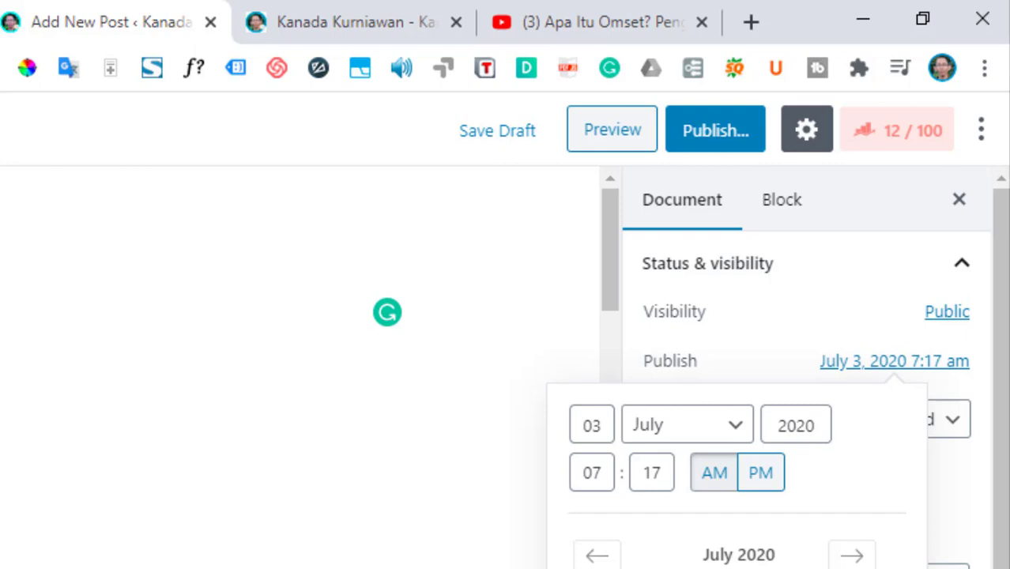
left_click(966, 484)
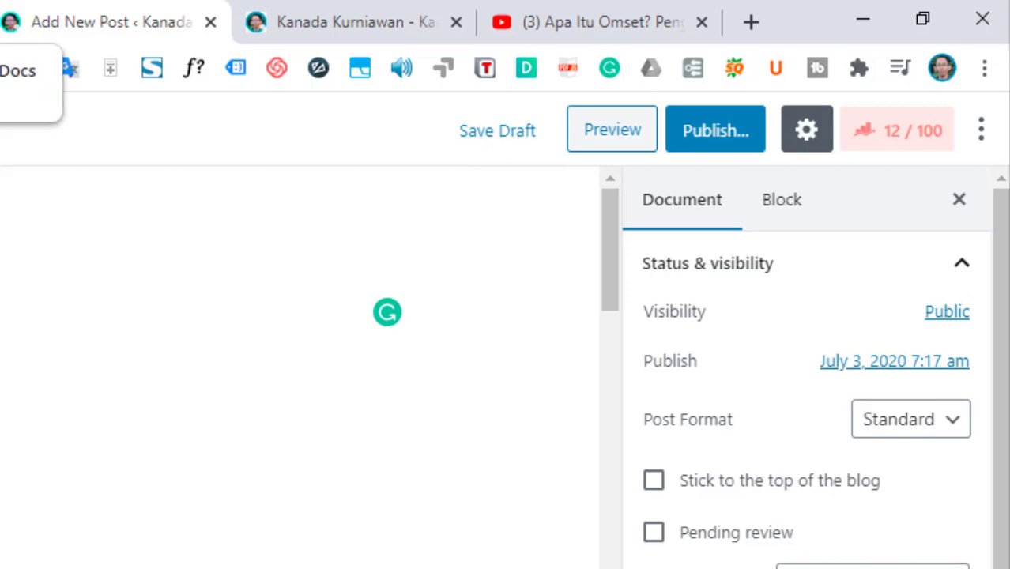
Check the "Stick to the top of the blog" item in the outline and look through the blog's front page
left_click(350, 16)
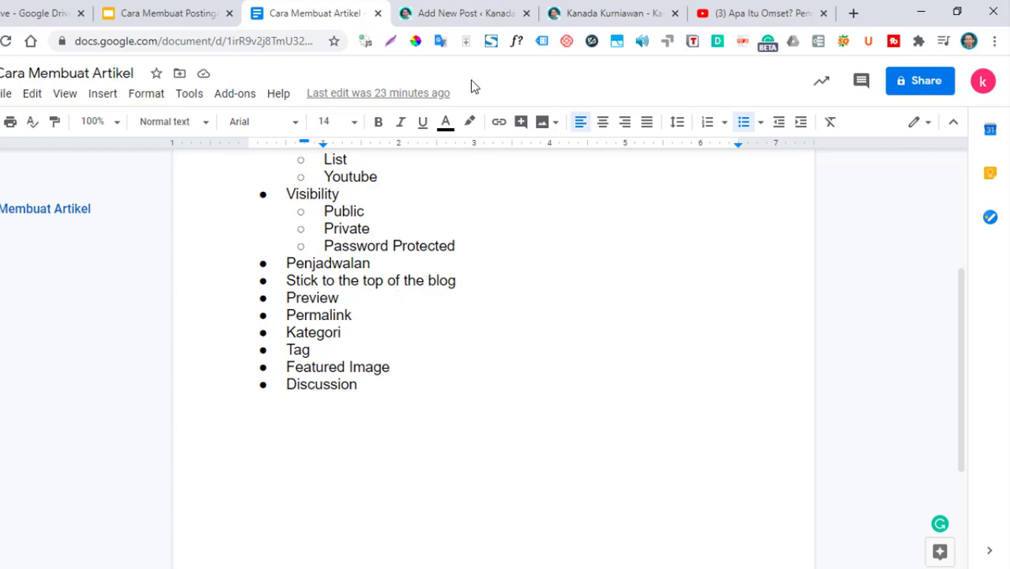
left_click(472, 13)
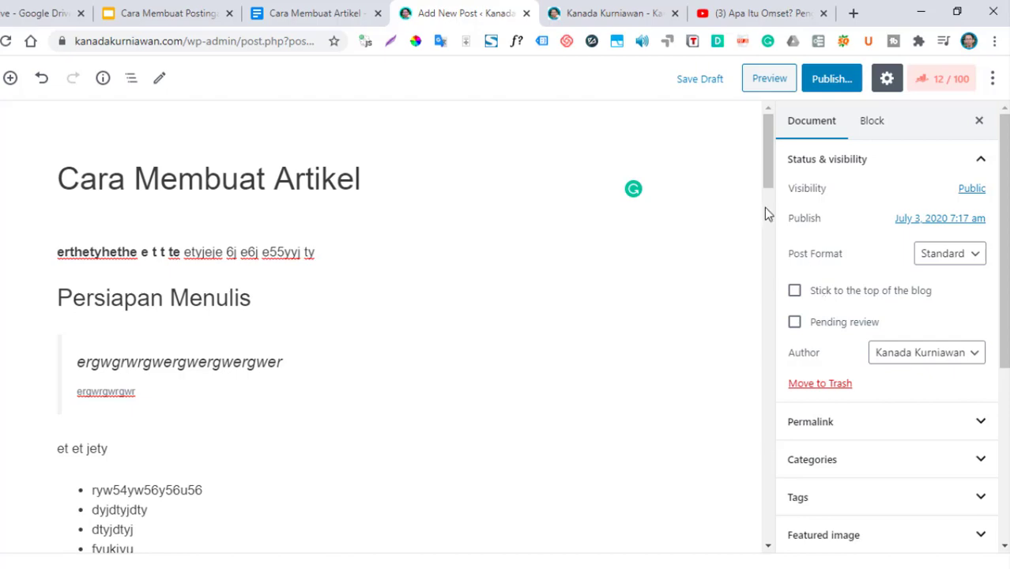
left_click(579, 5)
scroll(478, 344, "down", 15)
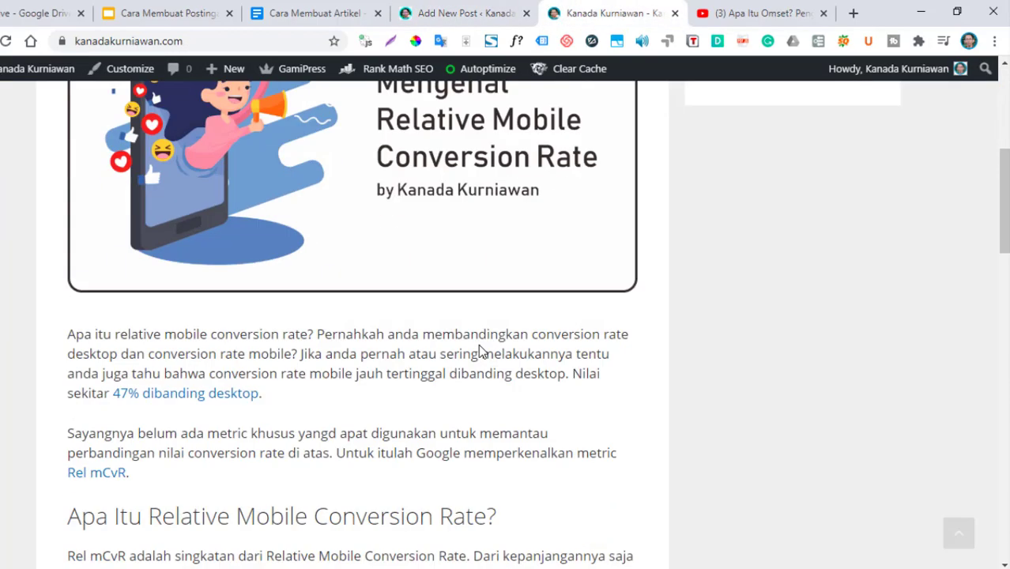
scroll(480, 345, "down", 5)
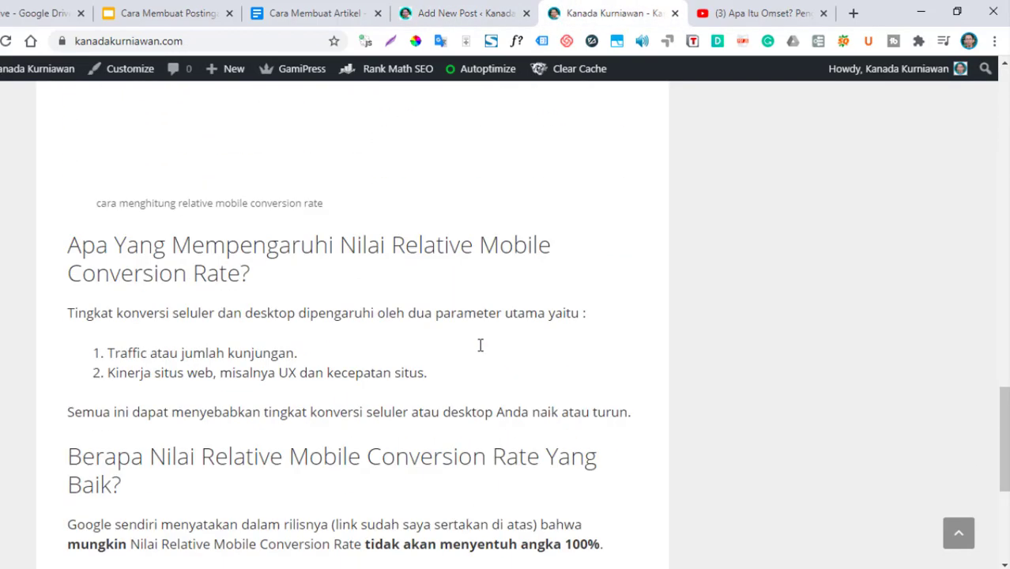
scroll(479, 345, "down", 5)
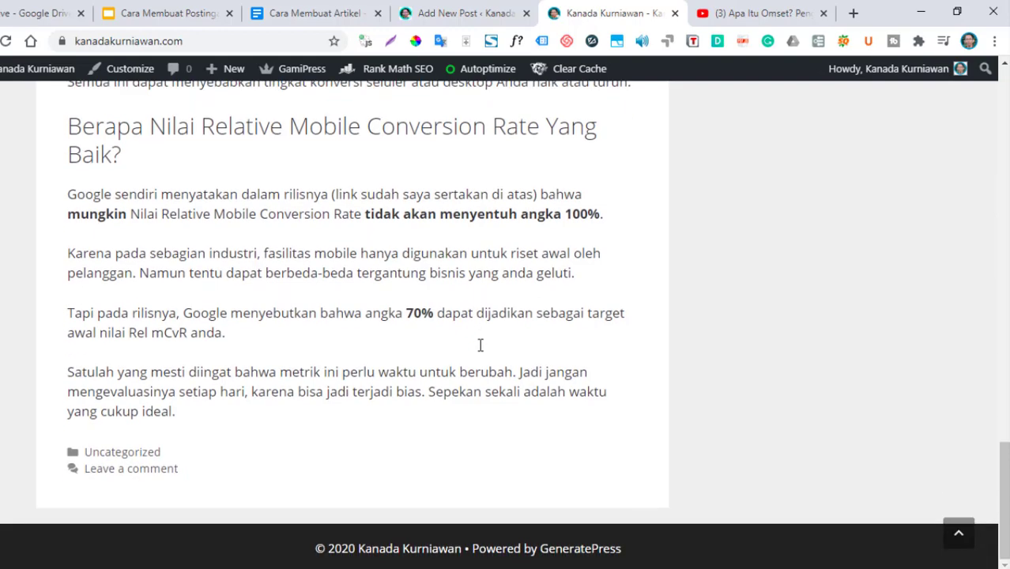
scroll(480, 345, "up", 20)
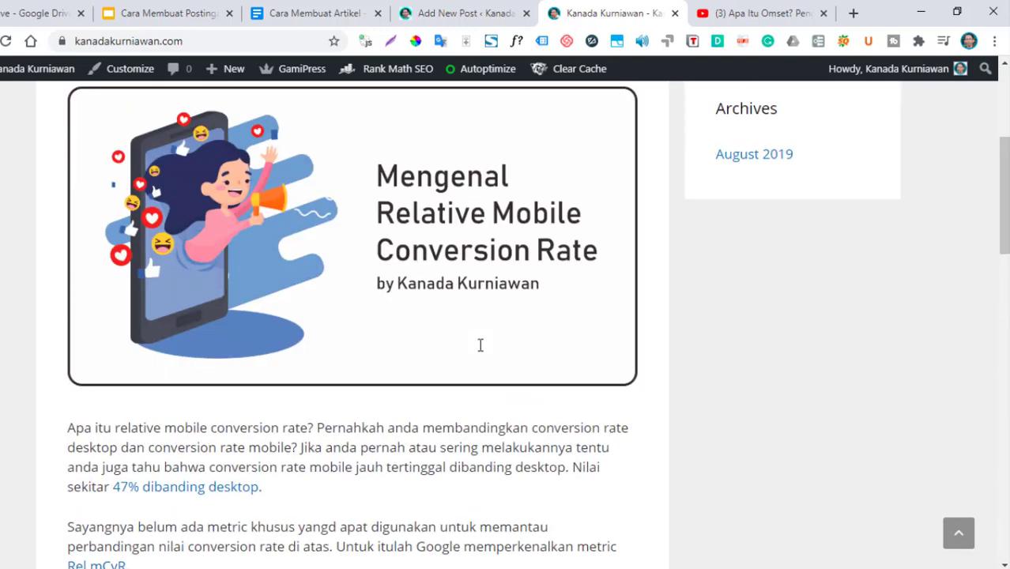
scroll(480, 344, "up", 4)
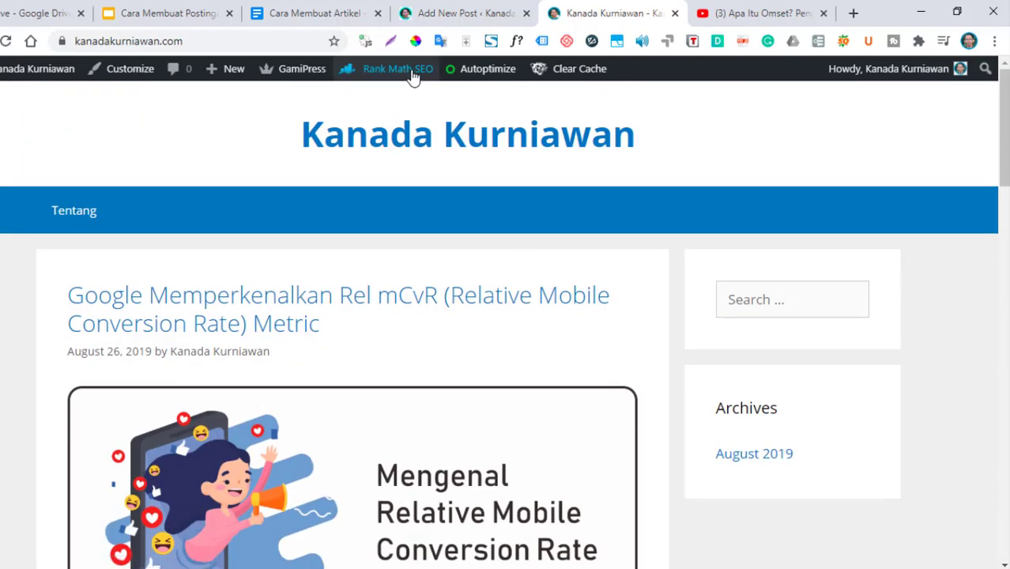
Open projasaweb.com in a new browser tab, go to its Akademi page and load more articles in the article list
left_click(853, 14)
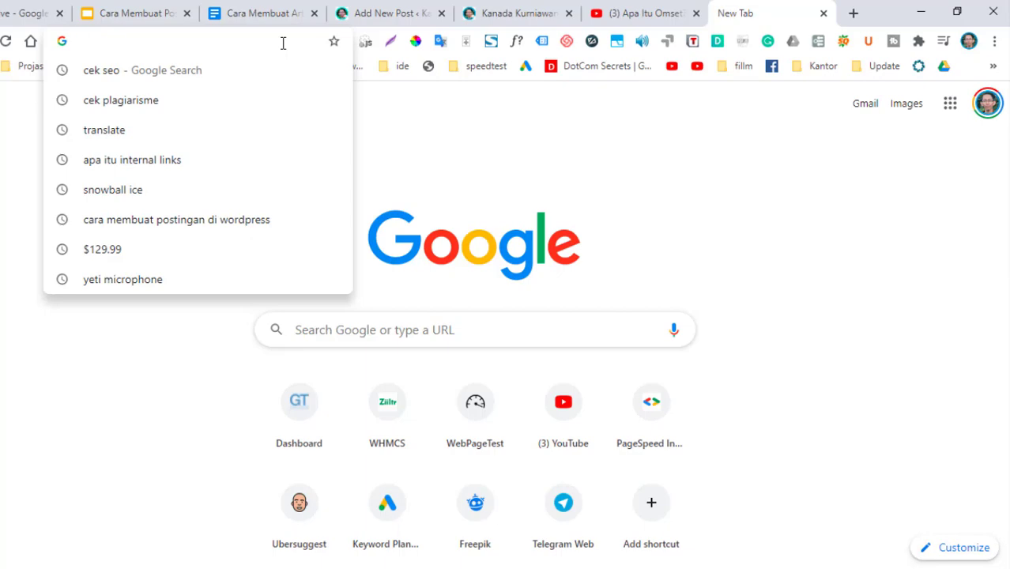
type("pro")
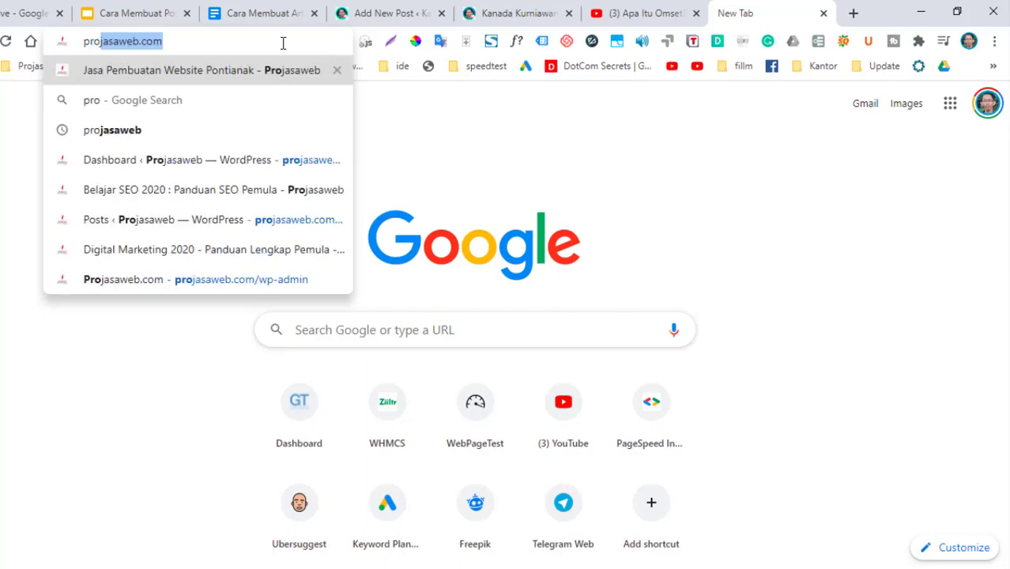
key("Return")
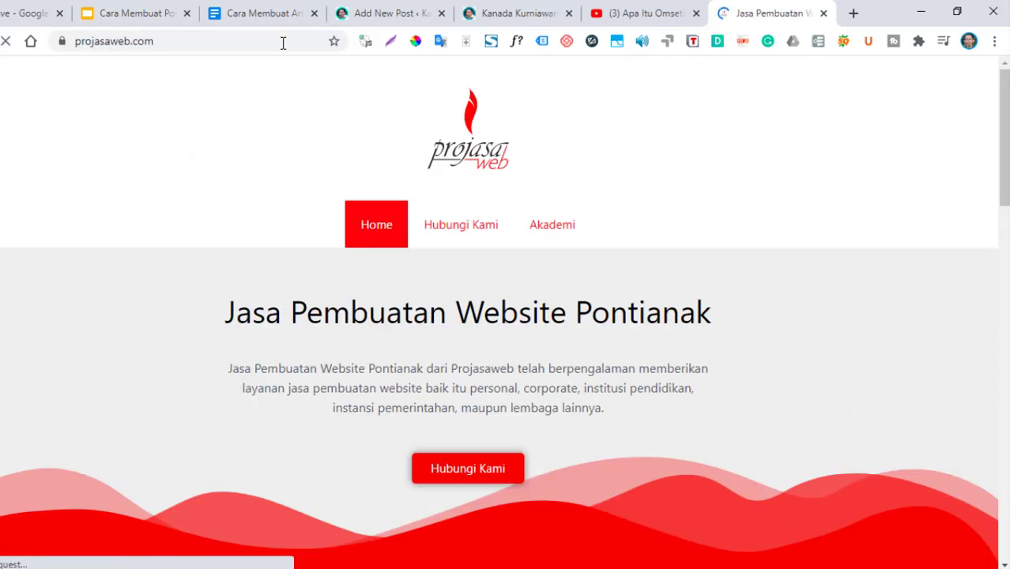
left_click(555, 230)
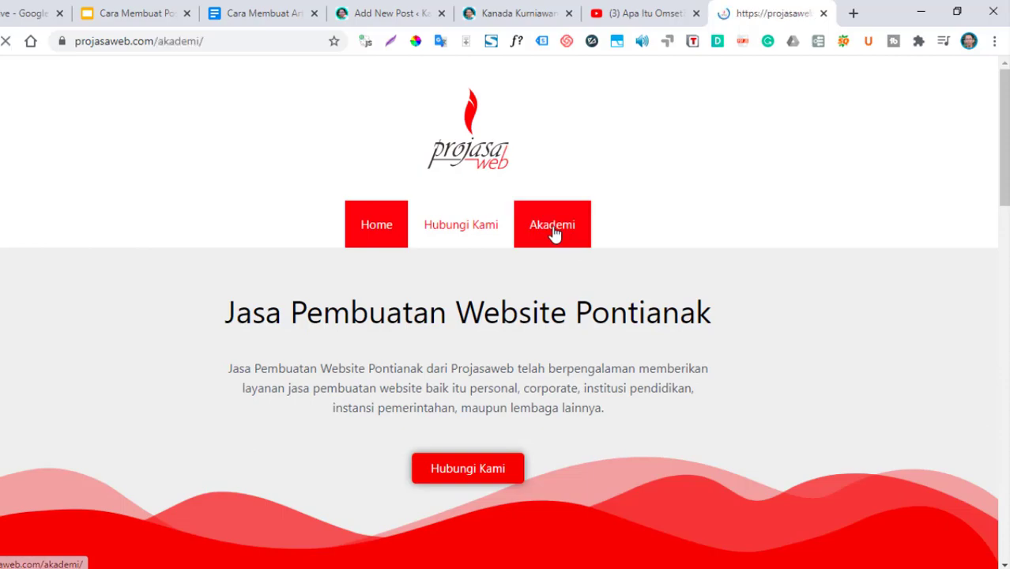
scroll(508, 268, "down", 12)
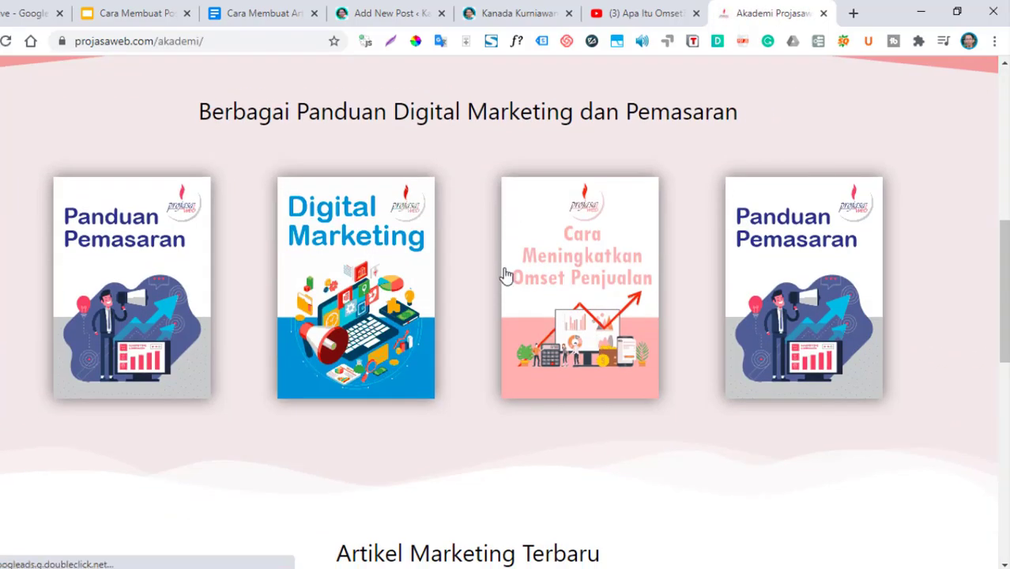
scroll(466, 266, "down", 2)
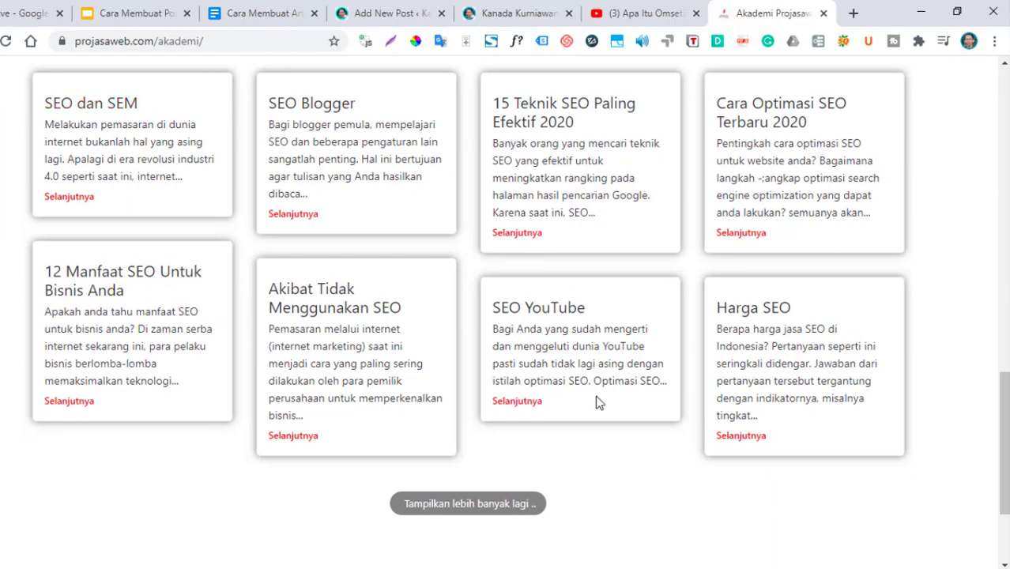
left_click(518, 505)
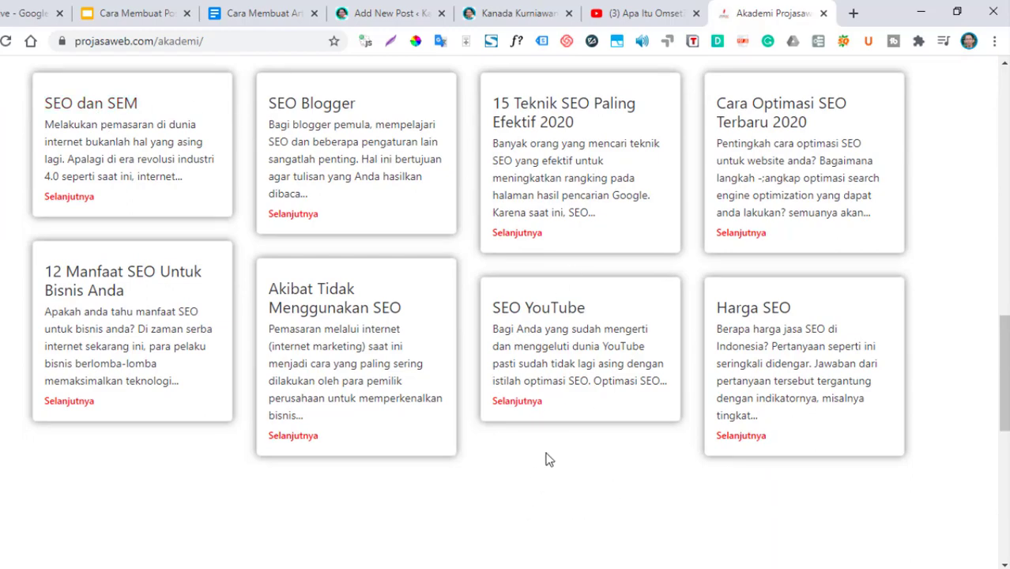
scroll(557, 452, "down", 7)
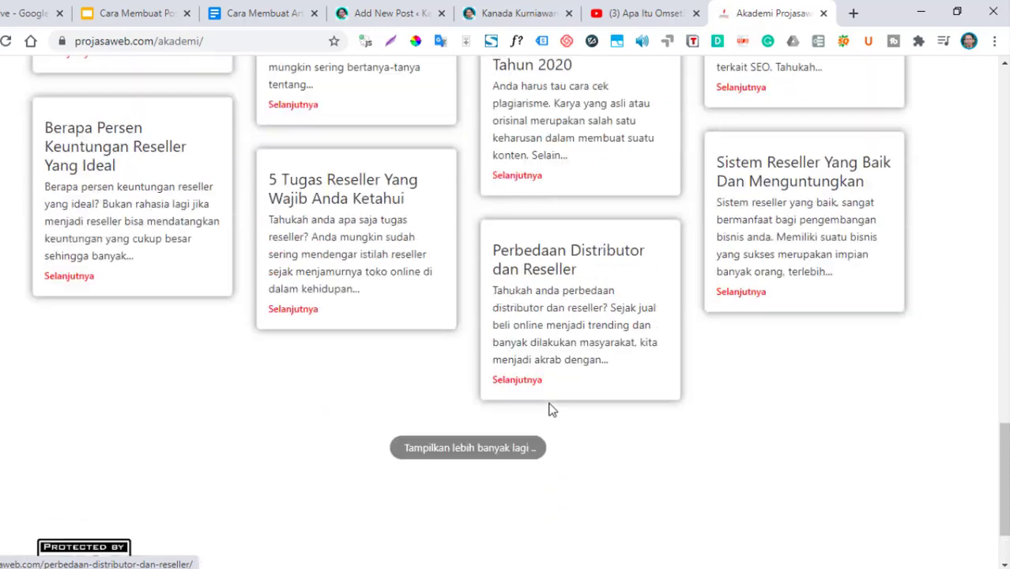
Examine the guide covers and the "Artikel Marketing Terbaru" list on the Akademi page against the editor's "Stick to the top of the blog" setting
scroll(551, 409, "up", 5)
left_click(387, 13)
left_click(782, 13)
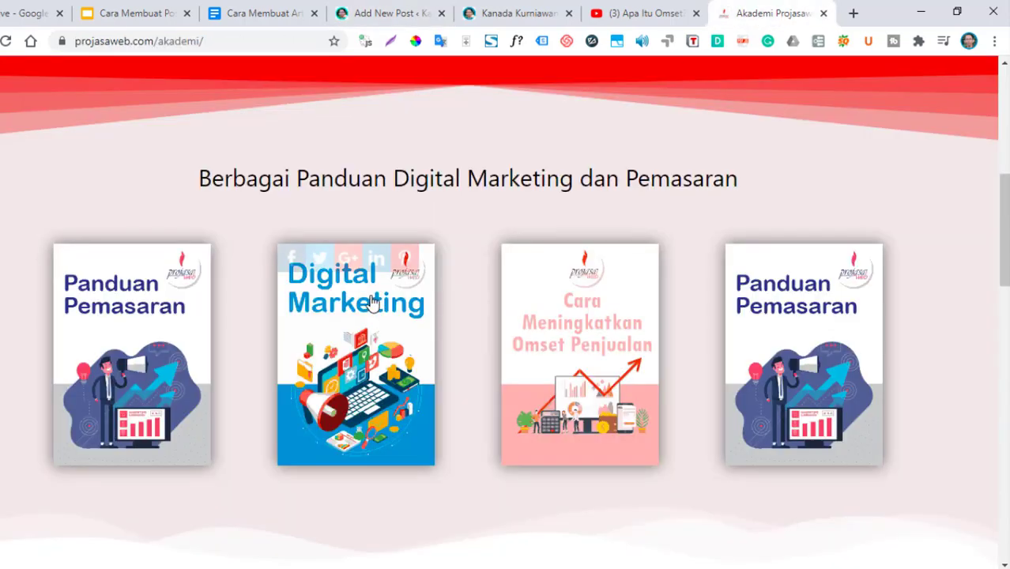
scroll(358, 301, "down", 4)
scroll(358, 301, "down", 4)
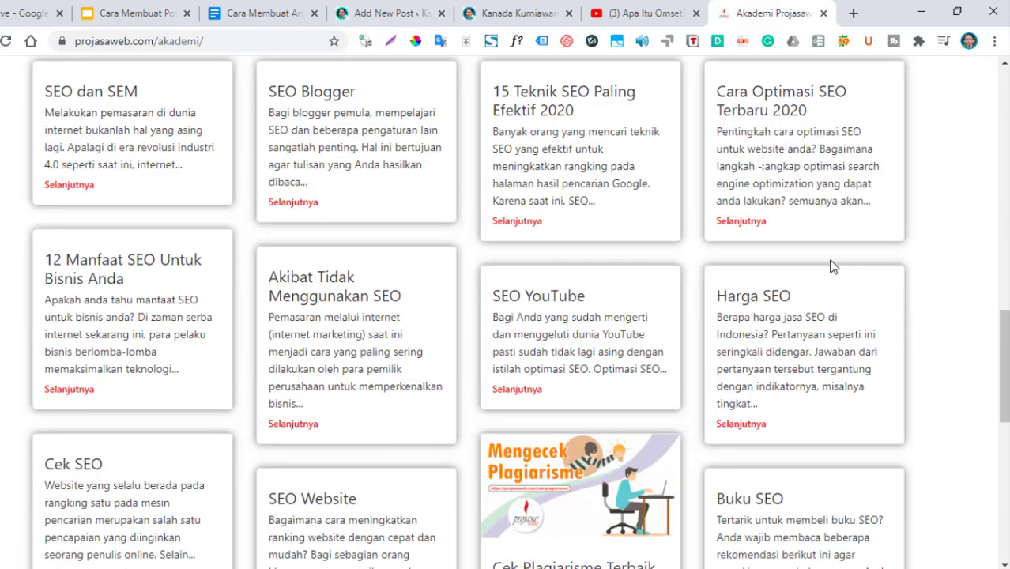
scroll(680, 403, "down", 4)
scroll(286, 338, "up", 5)
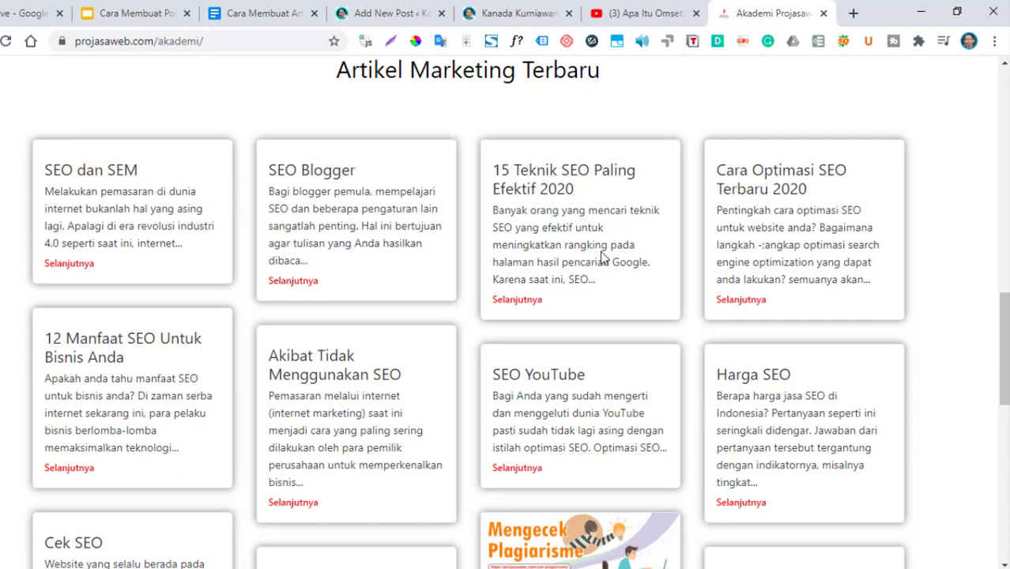
scroll(602, 257, "down", 4)
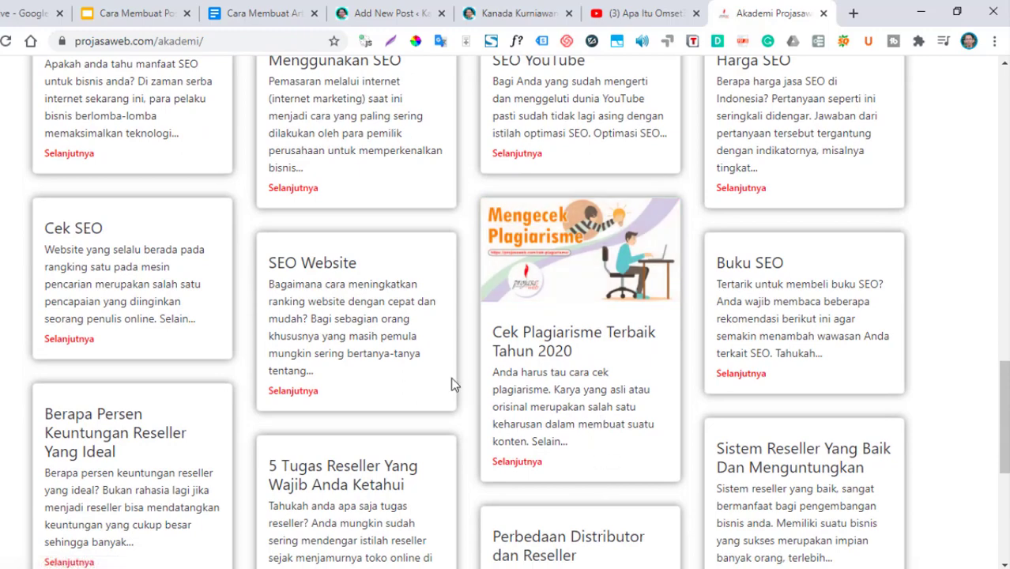
scroll(411, 383, "up", 5)
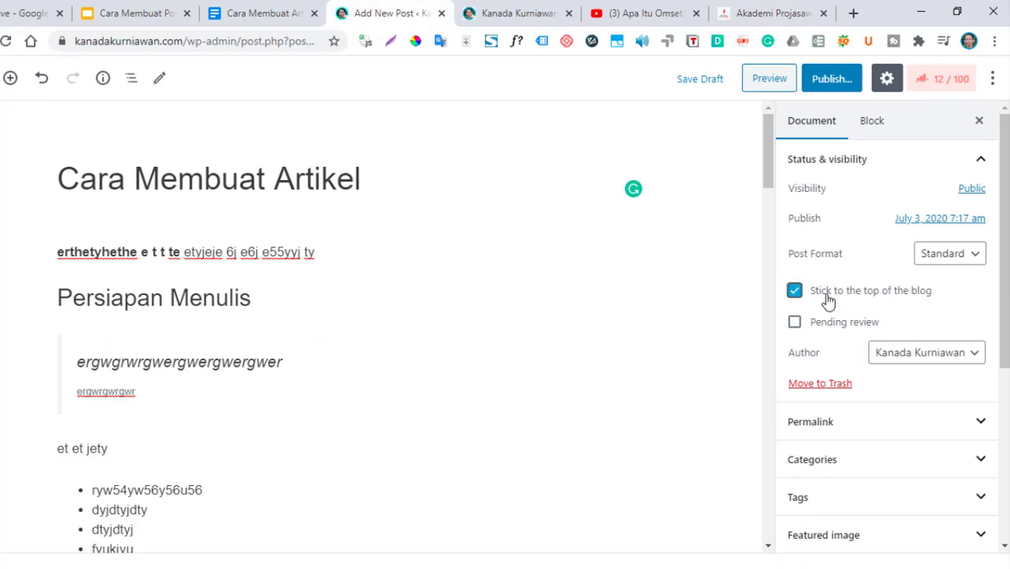
left_click(744, 14)
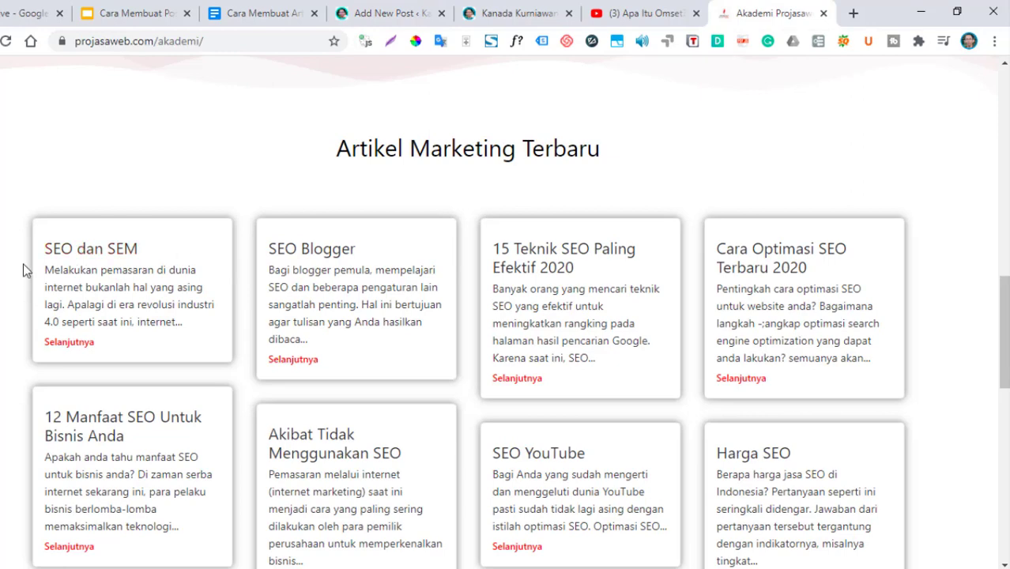
Check the Preview item in the Google Docs outline, return to the post editor and open the post's preview
left_click(404, 7)
left_click(278, 11)
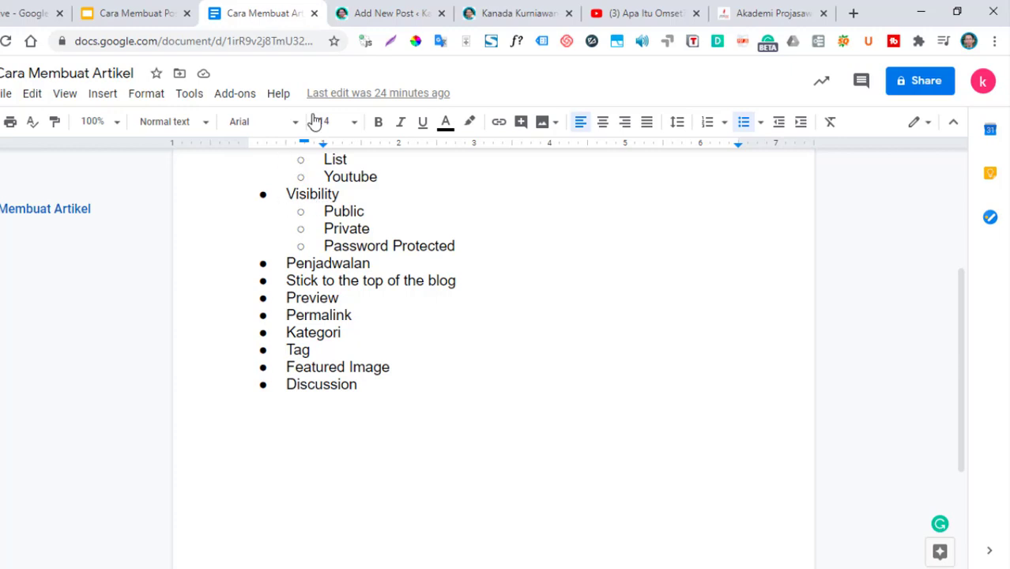
left_click(382, 11)
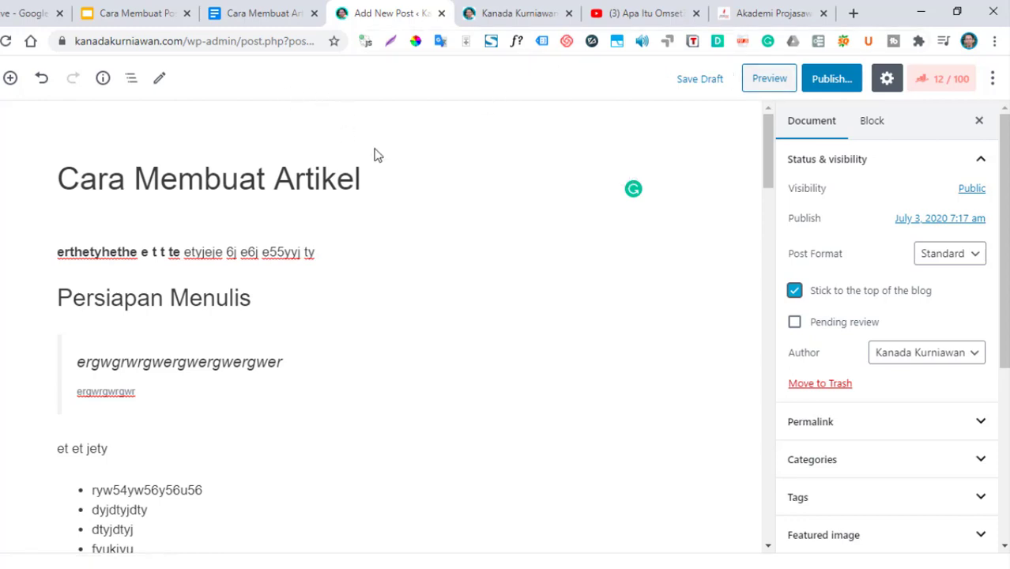
left_click(757, 84)
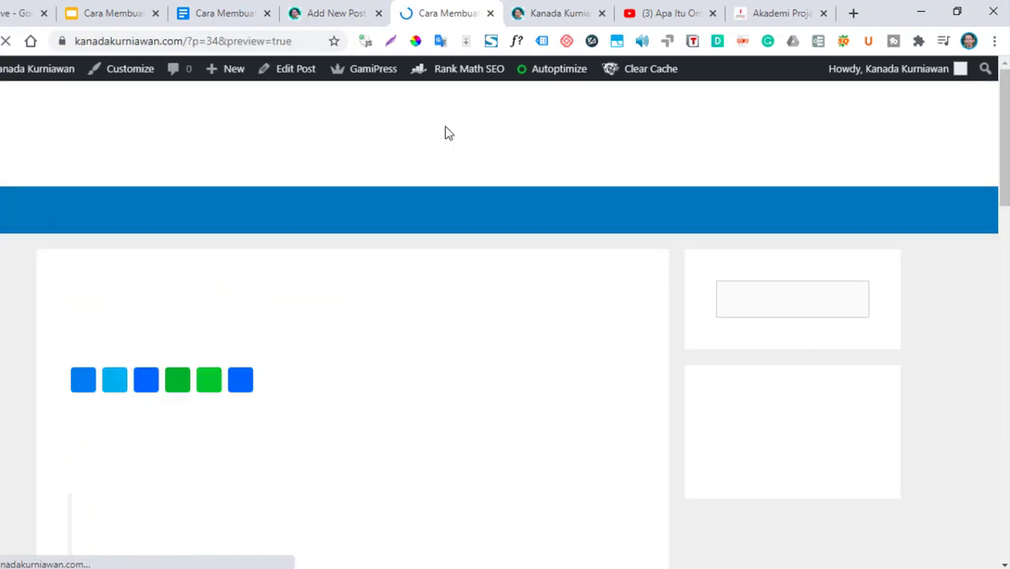
Examine the previewed "Cara Membuat Artikel" post from its title through the quote, list, video and images to the author box
scroll(411, 235, "down", 7)
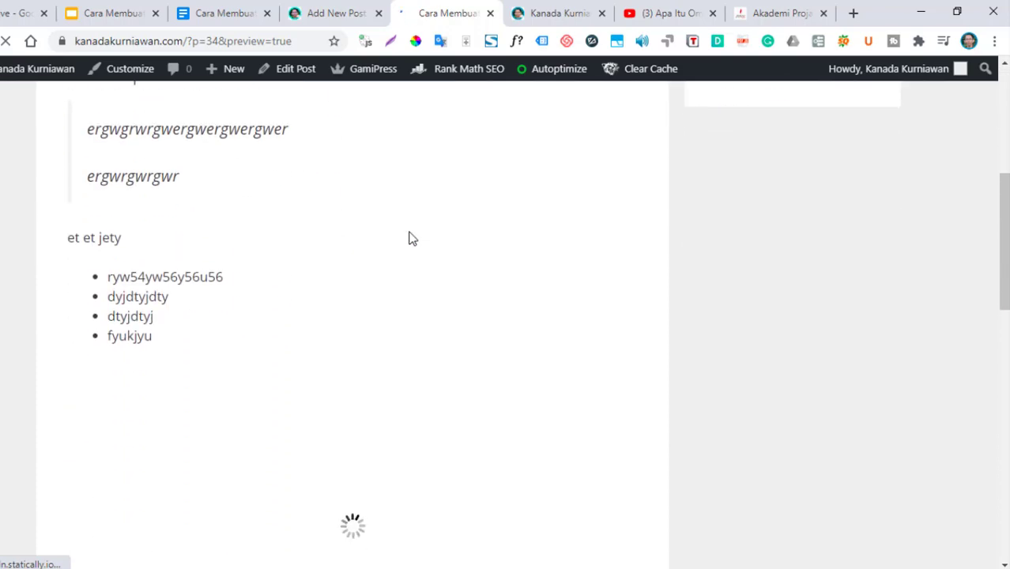
scroll(407, 237, "down", 10)
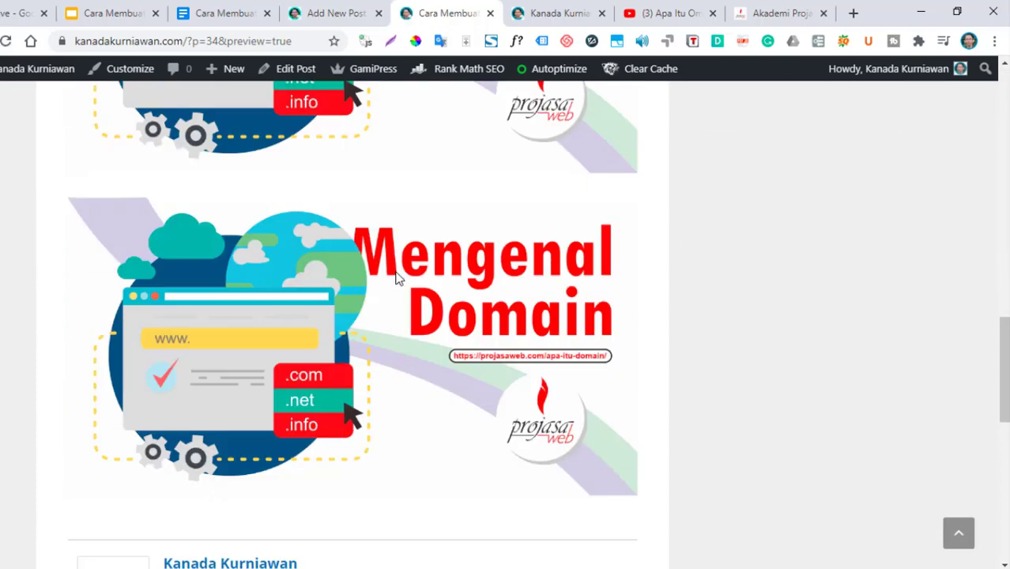
scroll(388, 254, "up", 15)
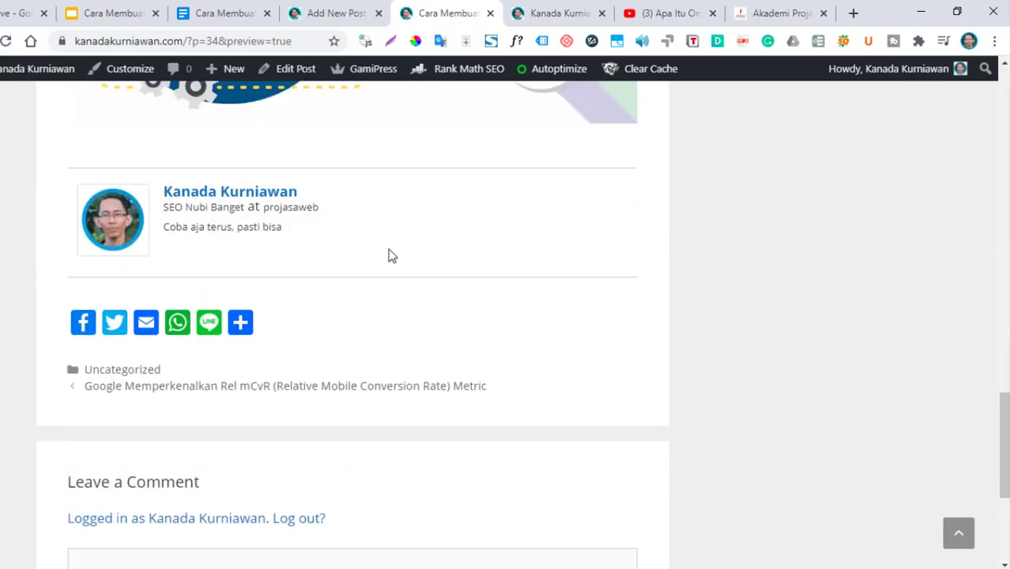
scroll(272, 295, "down", 9)
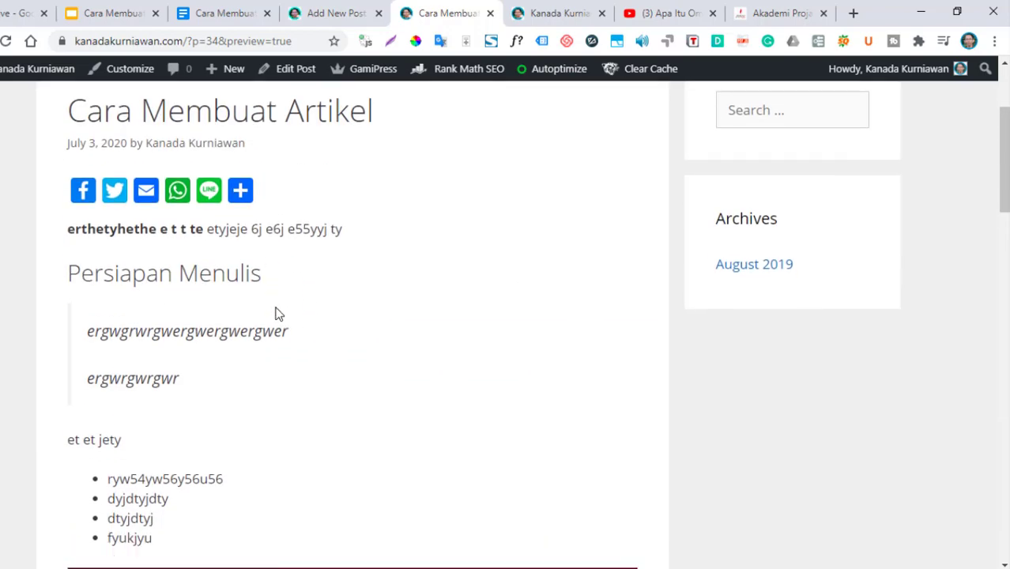
scroll(296, 286, "down", 9)
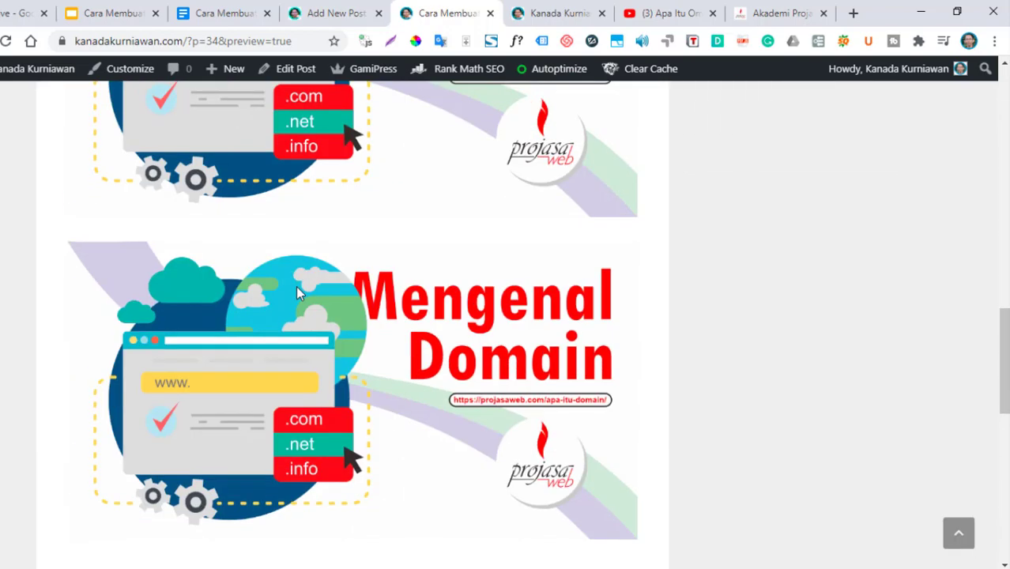
scroll(301, 292, "up", 9)
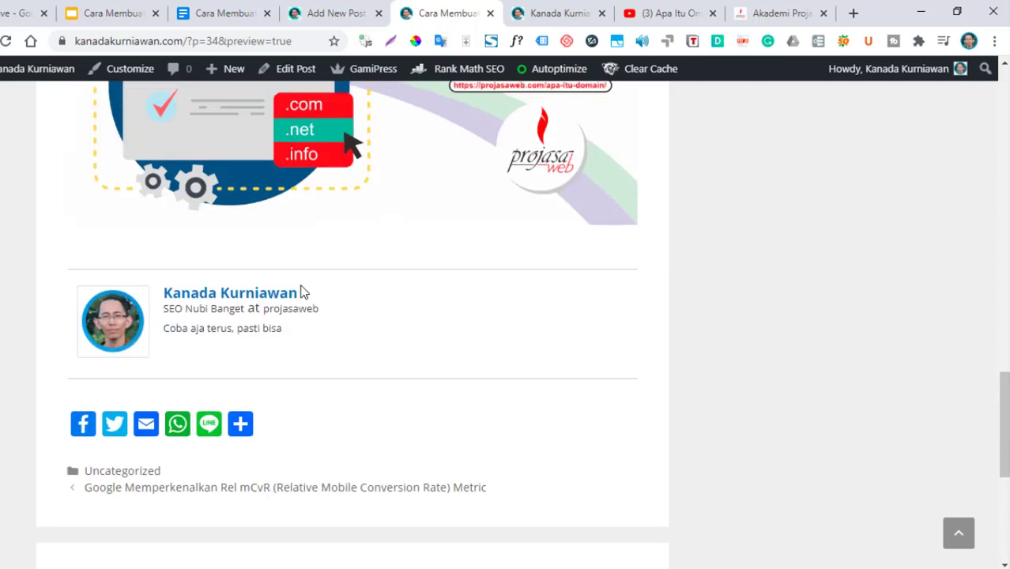
scroll(301, 292, "up", 10)
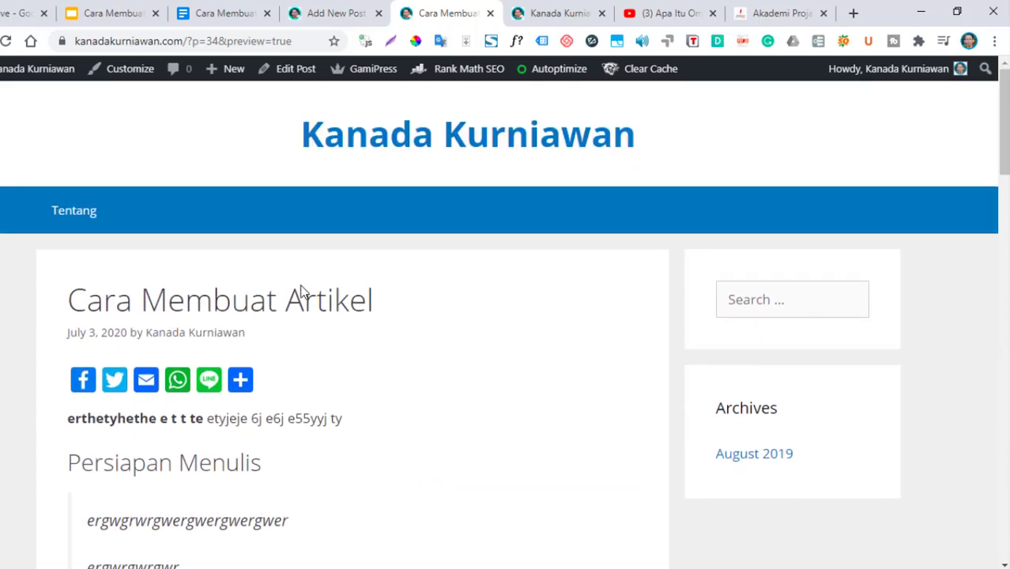
scroll(302, 286, "down", 3)
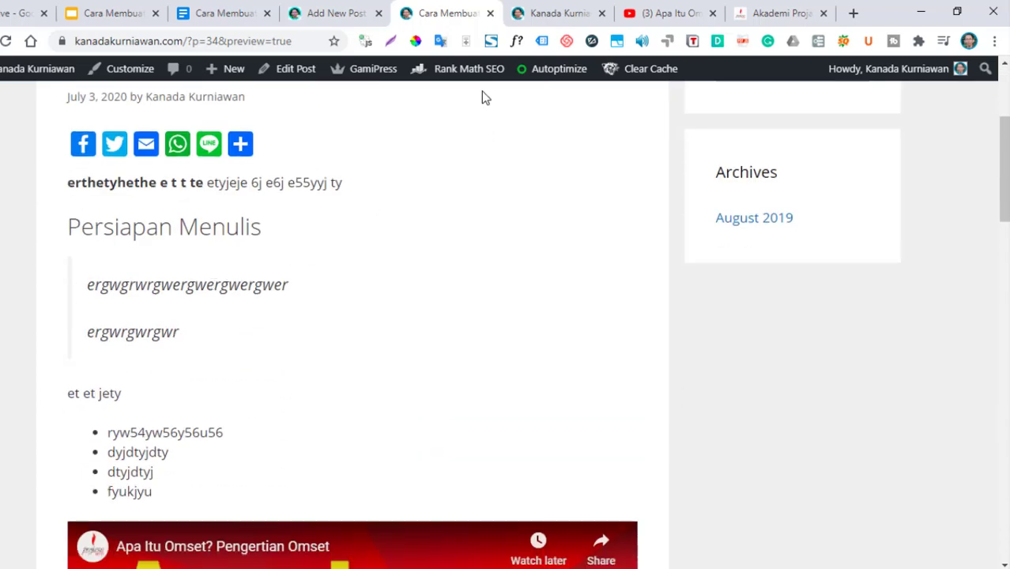
Select the quote block in the post editor, check the Permalink item in the Google Docs outline and return to the editor
left_click(336, 16)
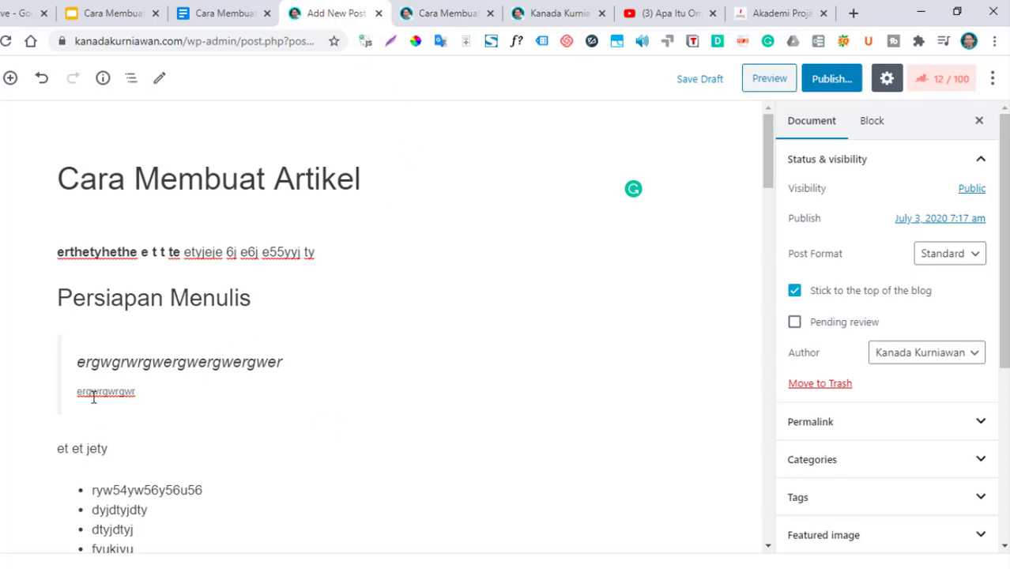
left_click(165, 355)
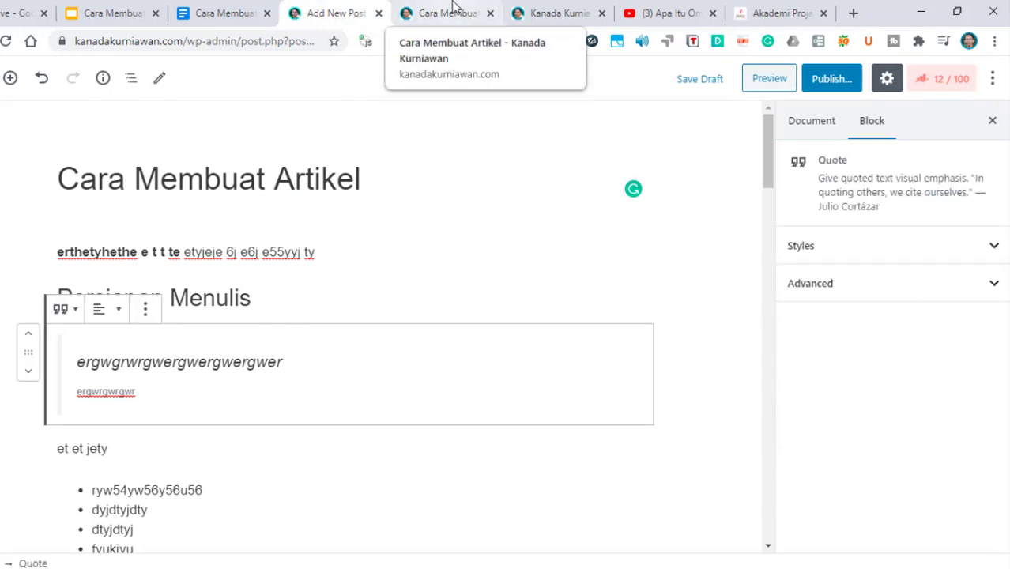
left_click(244, 11)
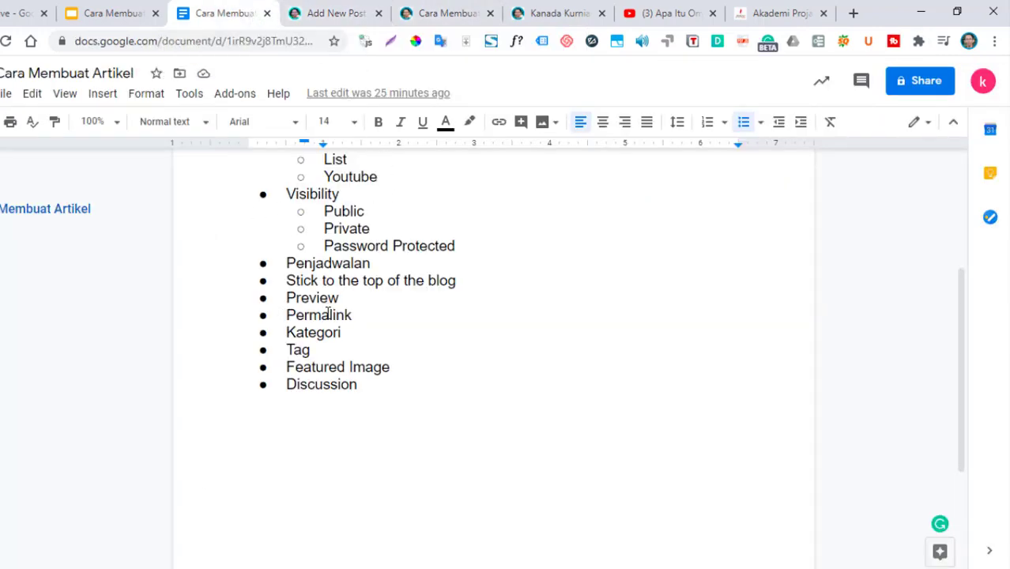
left_click(350, 13)
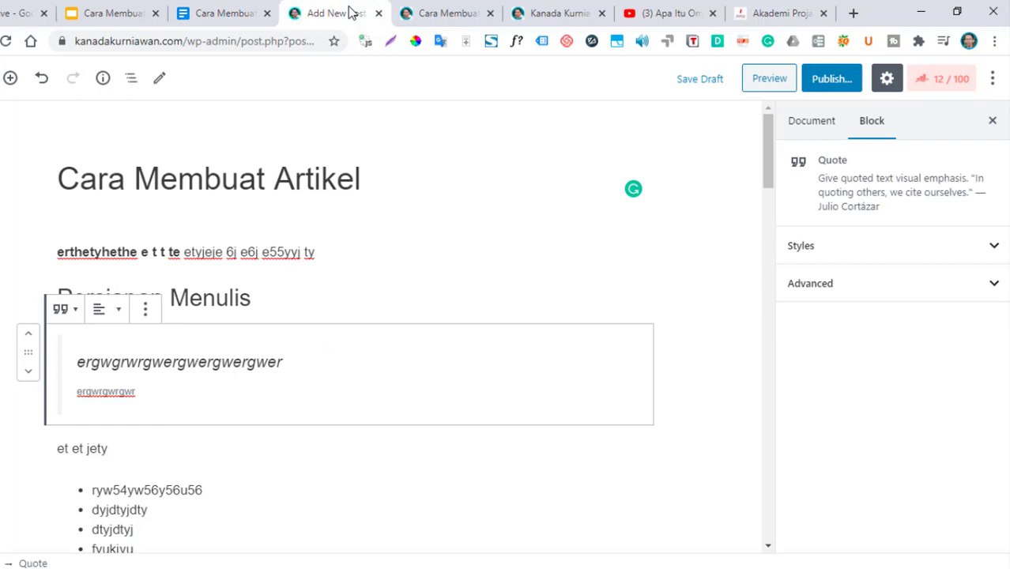
Show the Document settings, select the post title to display its permalink and expand the Permalink settings with the URL slug
left_click(834, 131)
left_click(367, 176)
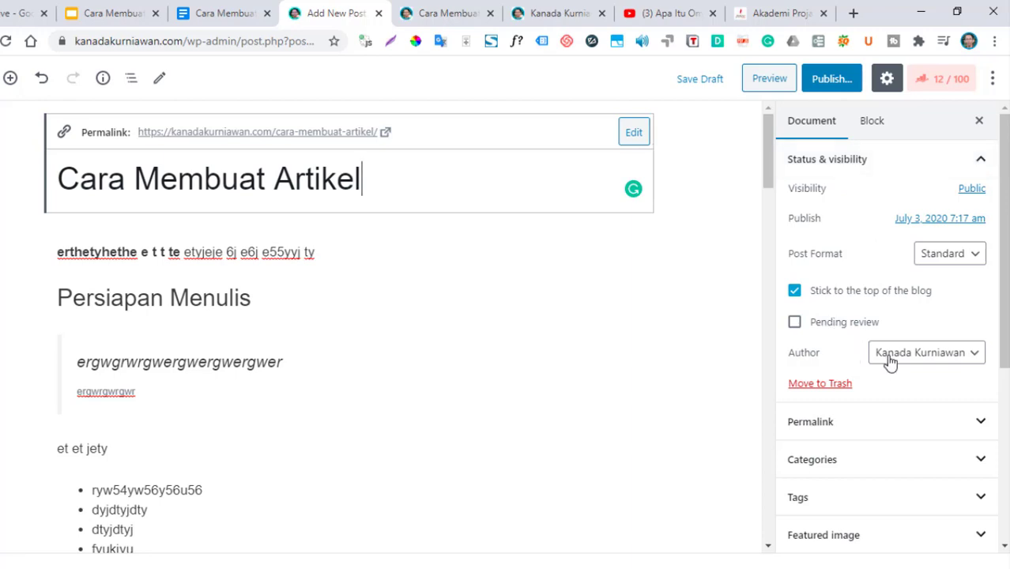
scroll(820, 334, "down", 1)
left_click(814, 343)
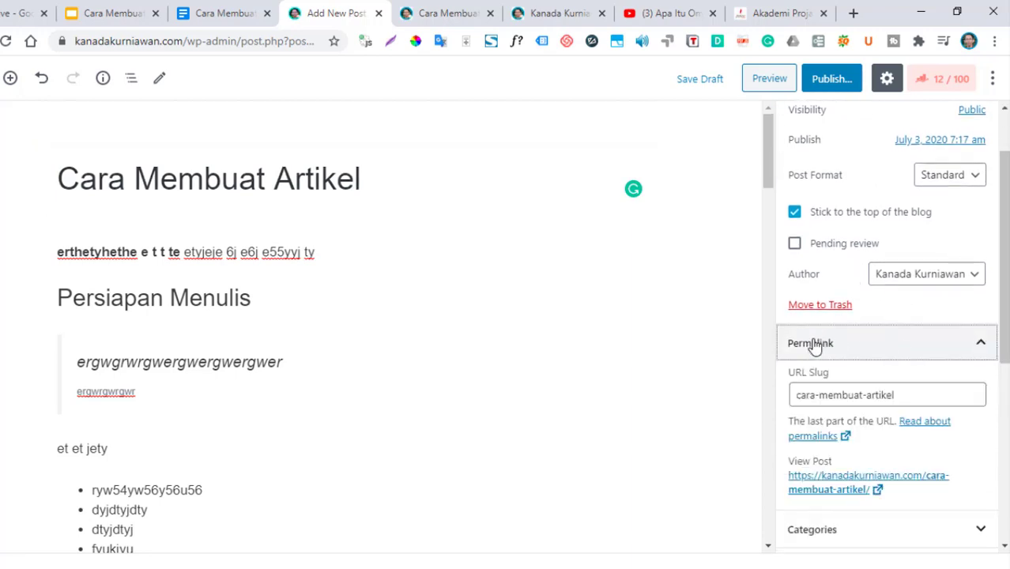
scroll(877, 332, "down", 2)
Open the blog's "Google Memperkenalkan Rel mCvR (Relative Mobile Conversion Rate) Metric" post and highlight the slug relative-mobile-conversion-rate in its address
left_click(552, 8)
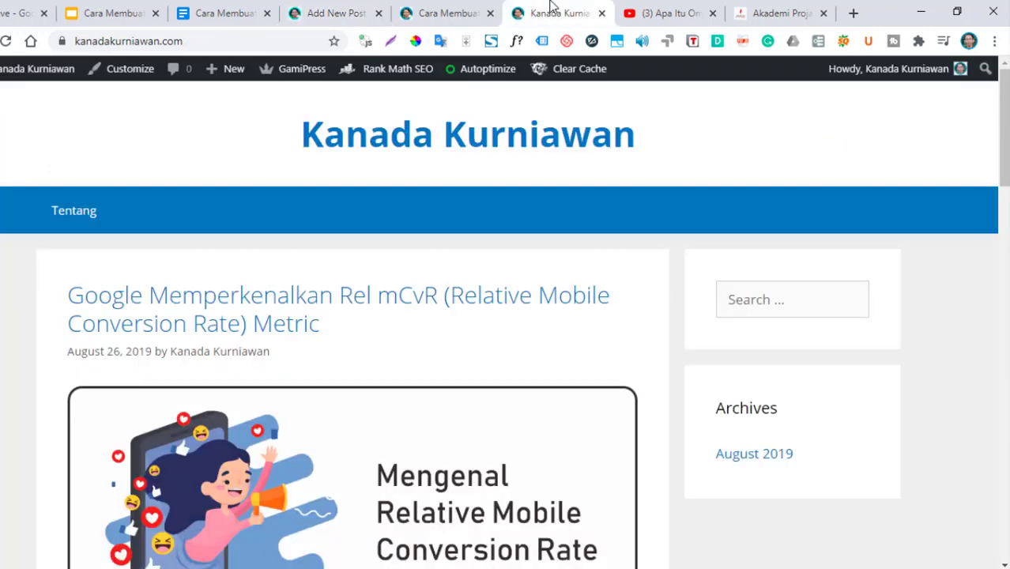
left_click(312, 298)
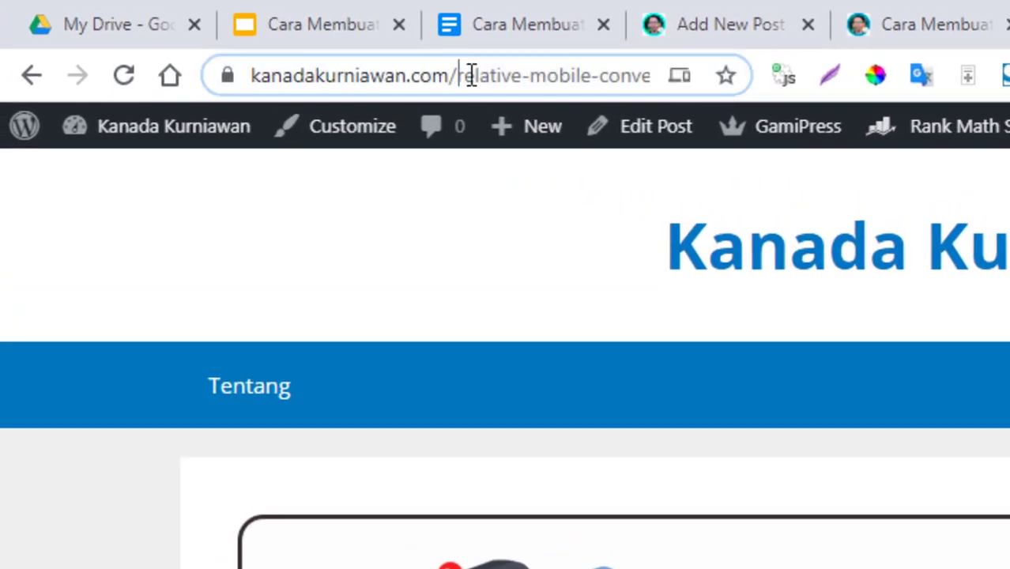
left_click_drag(189, 42, 248, 43)
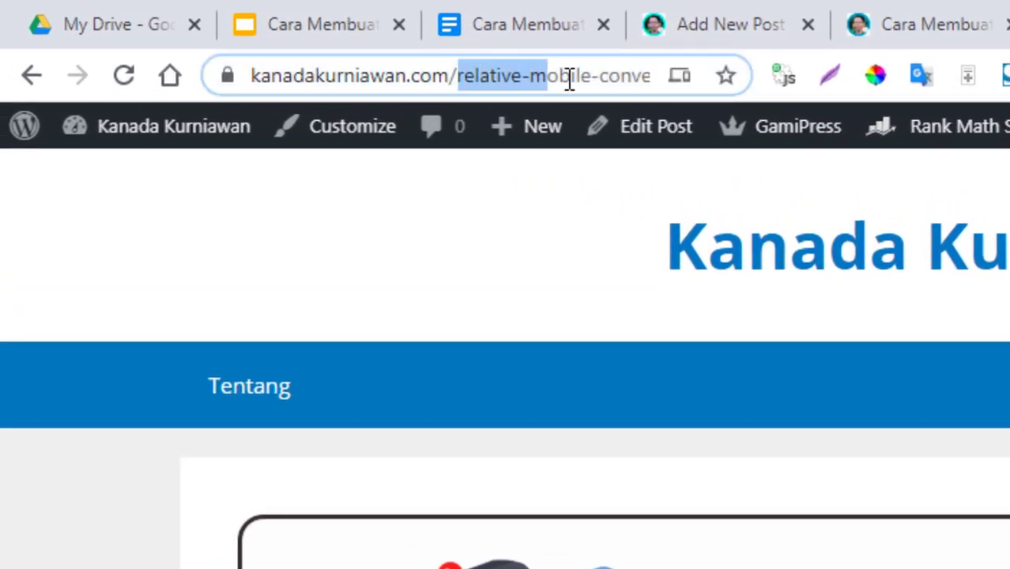
left_click_drag(569, 79, 644, 67)
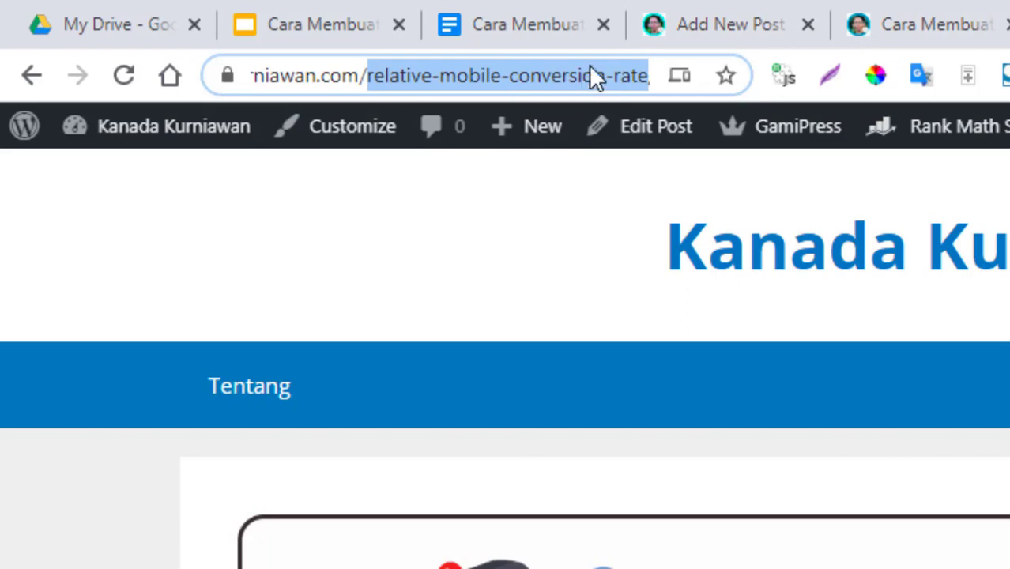
Compare the draft's permalink and preview address with the published Relative Mobile Conversion Rate post, highlighting that post's slug and viewing its title
left_click(709, 23)
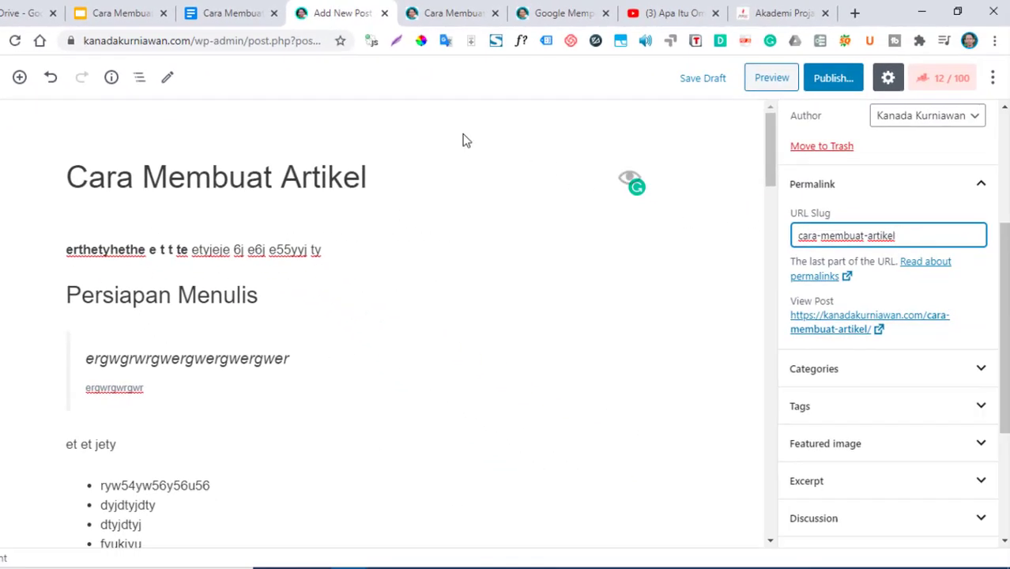
left_click(472, 14)
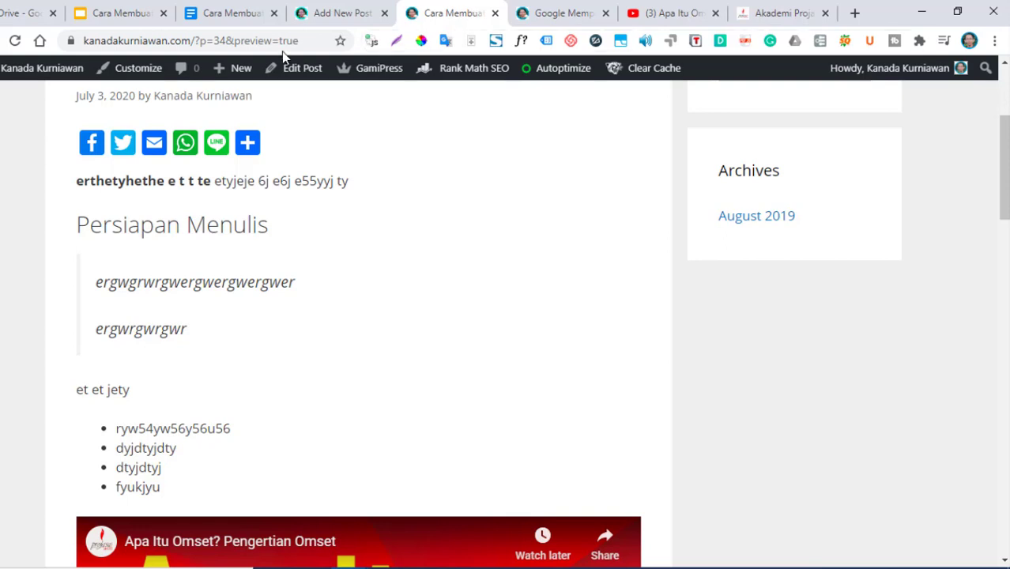
left_click(535, 13)
left_click_drag(298, 41, 162, 69)
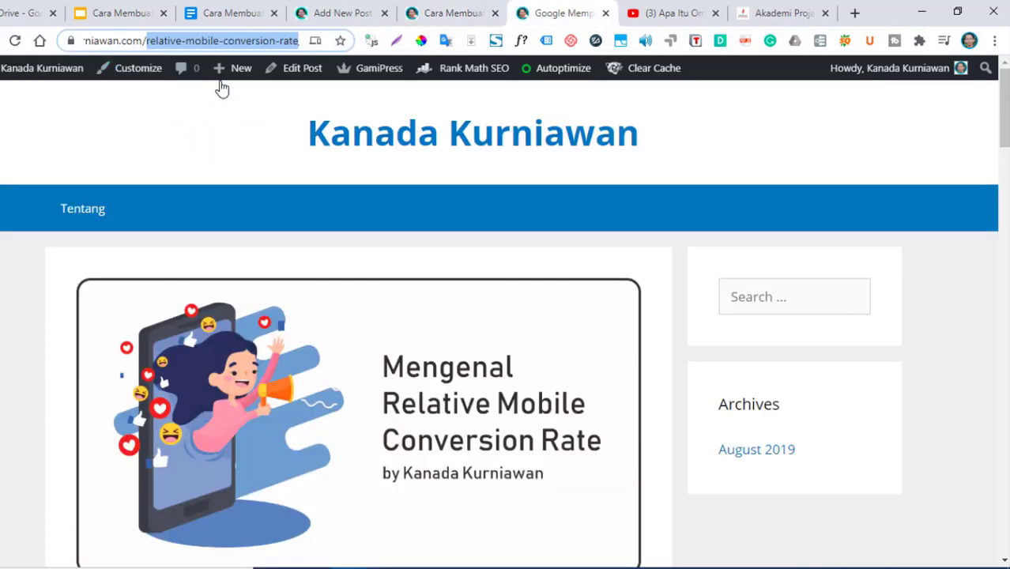
scroll(343, 265, "down", 3)
scroll(362, 286, "down", 3)
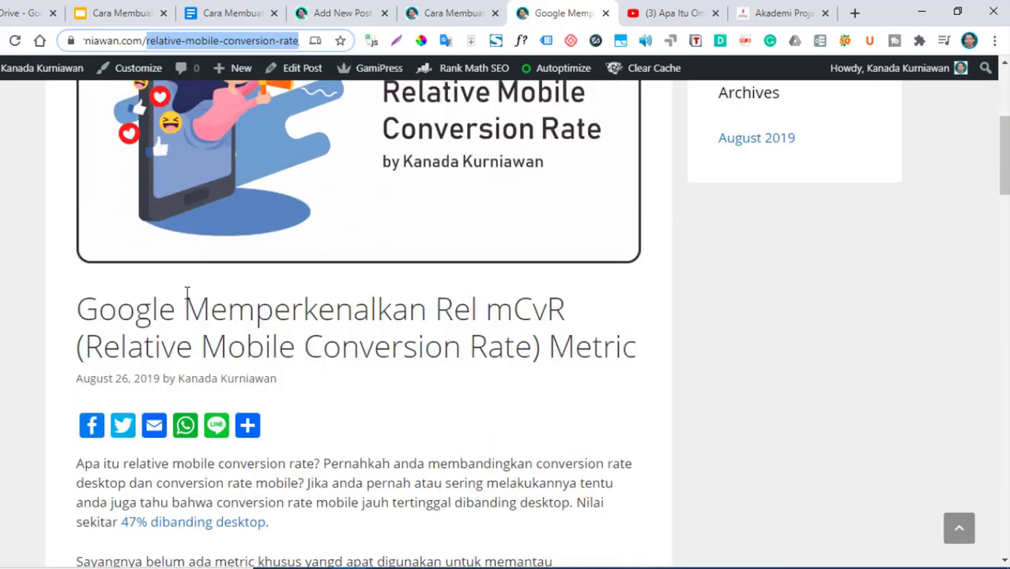
scroll(268, 316, "up", 3)
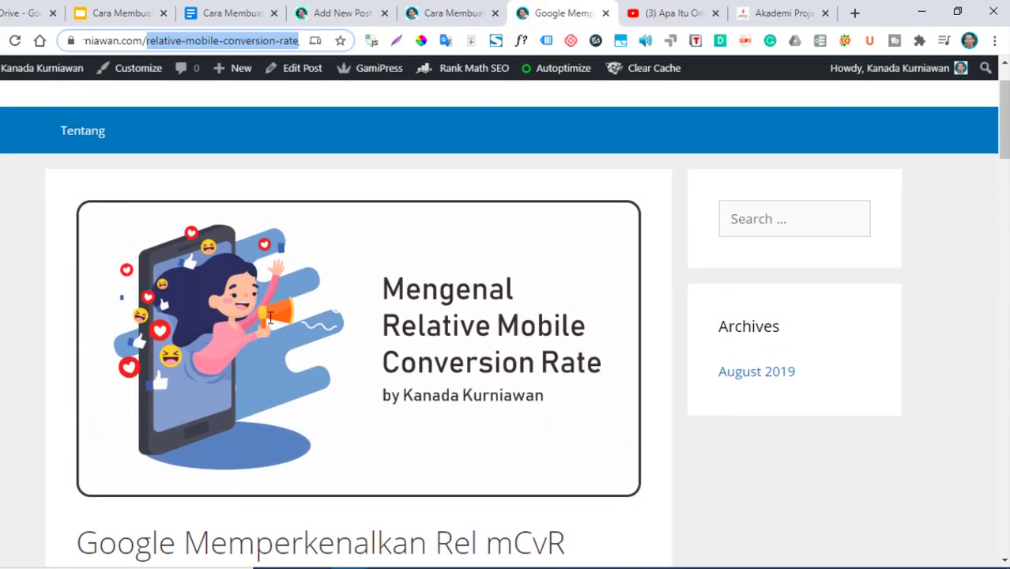
scroll(339, 306, "down", 2)
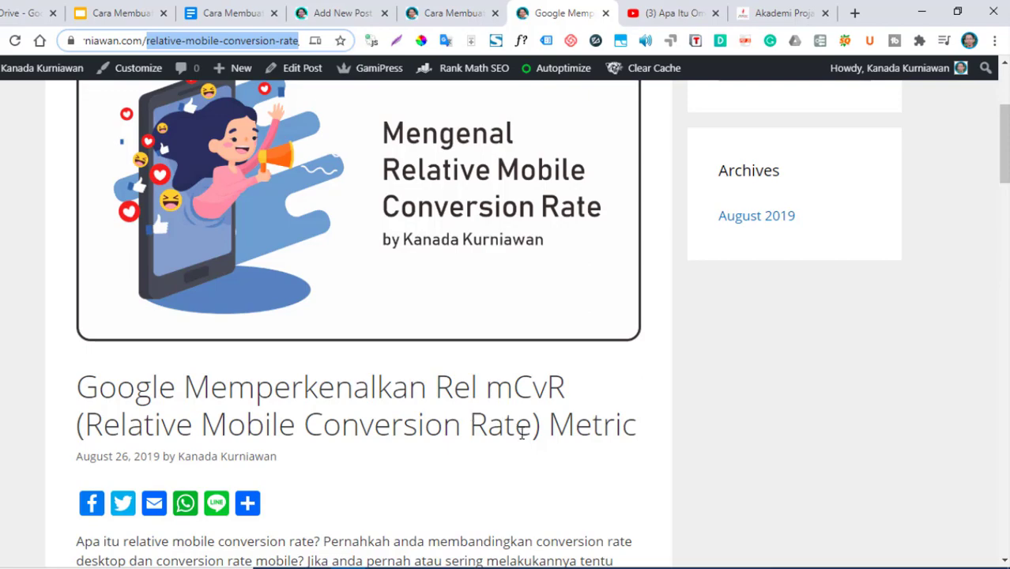
Search Google for the phrase "Relative Mobile Conversion Rate" from the post title and look through the results
left_click_drag(532, 427, 91, 416)
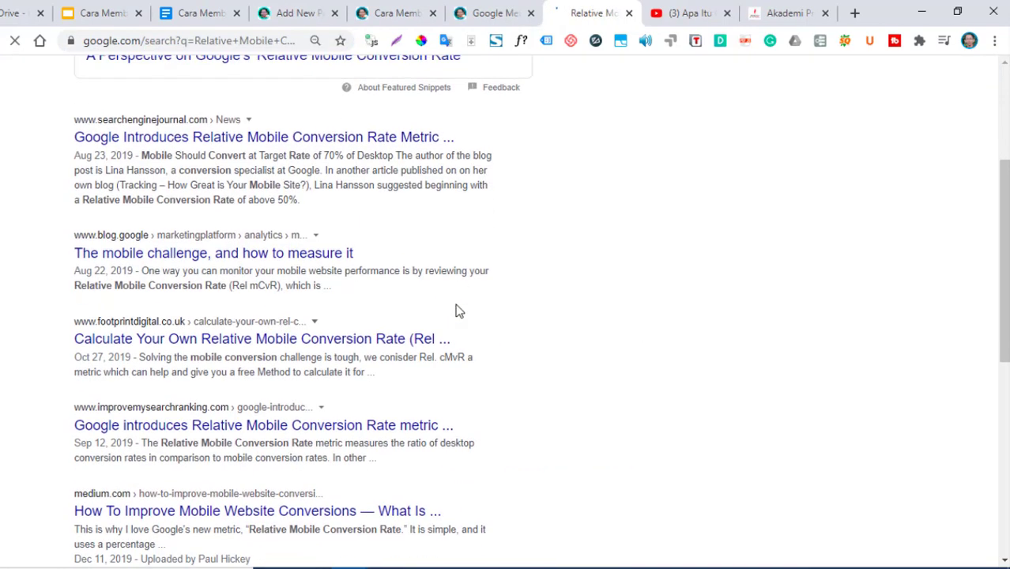
scroll(400, 324, "down", 3)
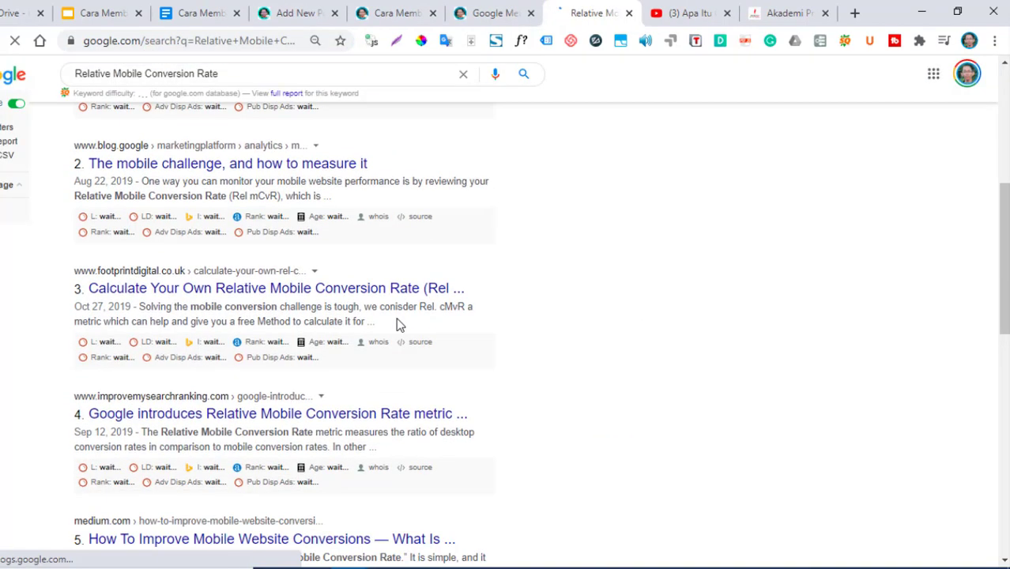
scroll(399, 320, "down", 3)
Refine the Google search to "apa itu Relative Mobile Conversion Rate"
left_click(77, 73)
type("ap")
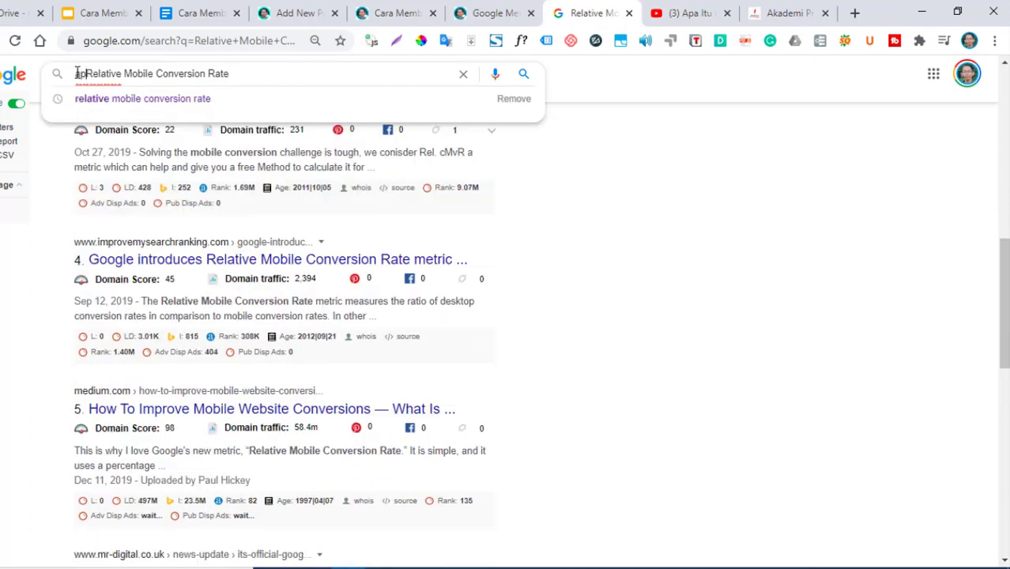
type("a itu")
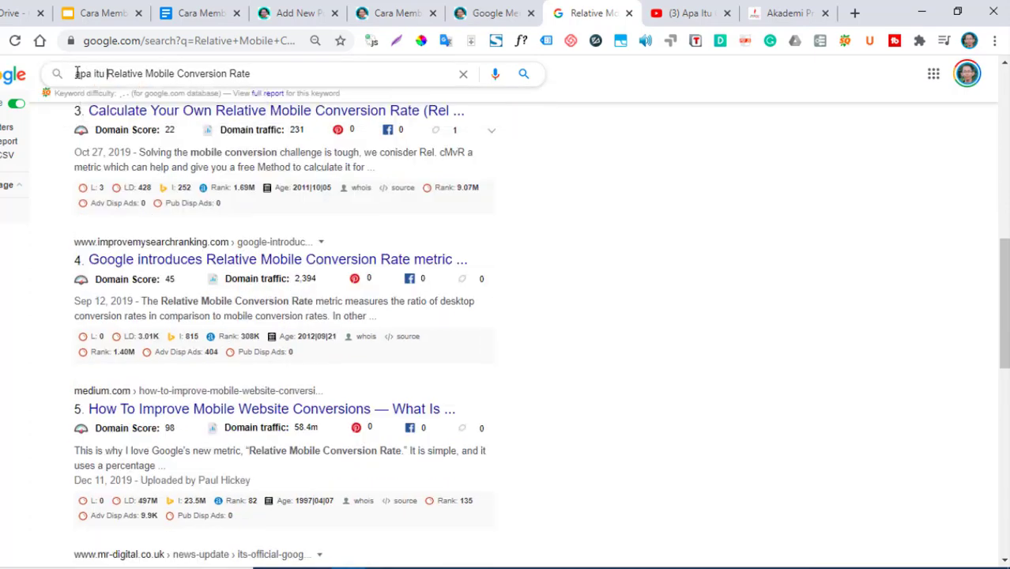
key("Return")
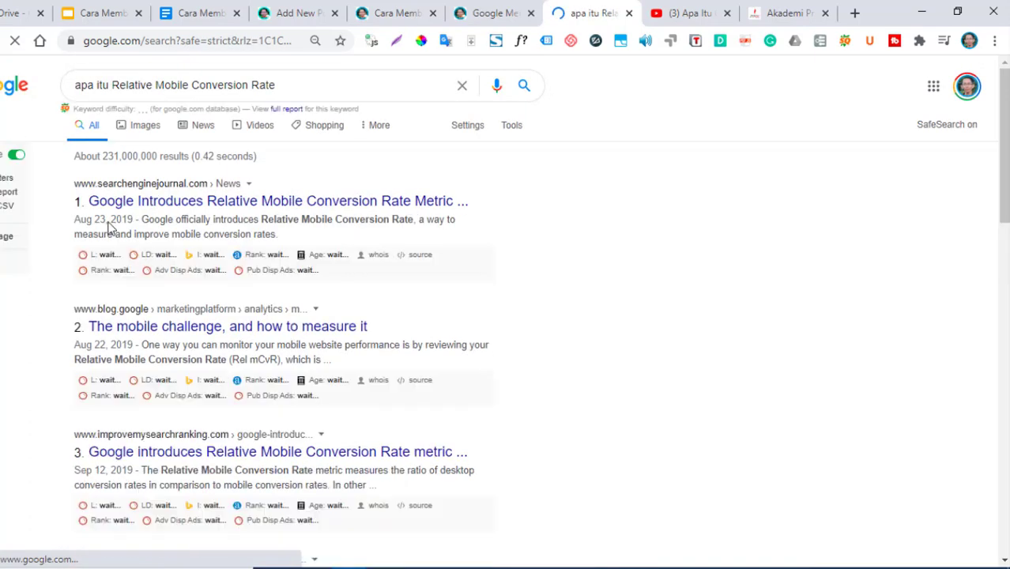
Look through the first page of search results for the blog's post and open the second results page
scroll(136, 229, "down", 1)
scroll(136, 230, "down", 6)
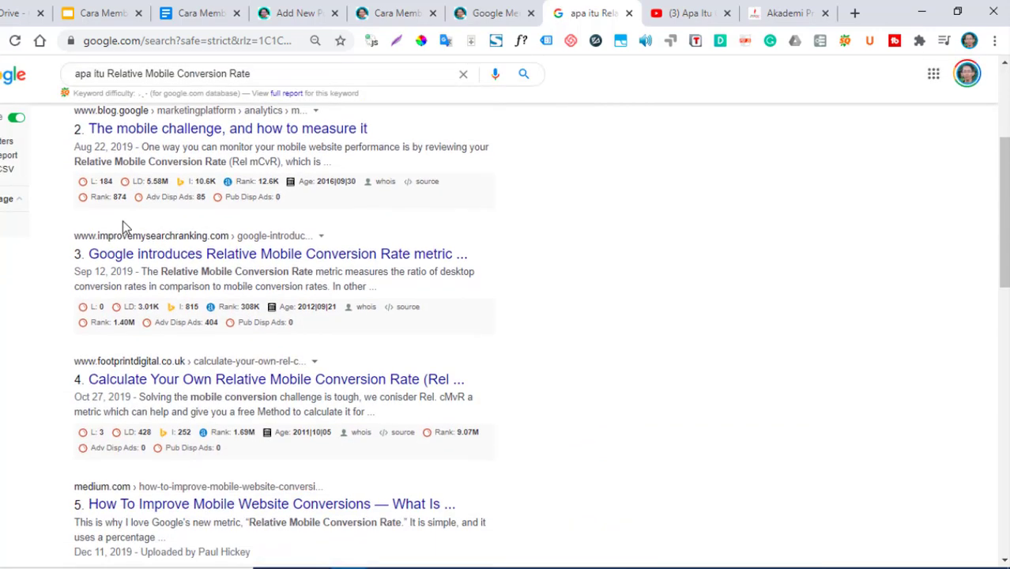
scroll(207, 262, "down", 2)
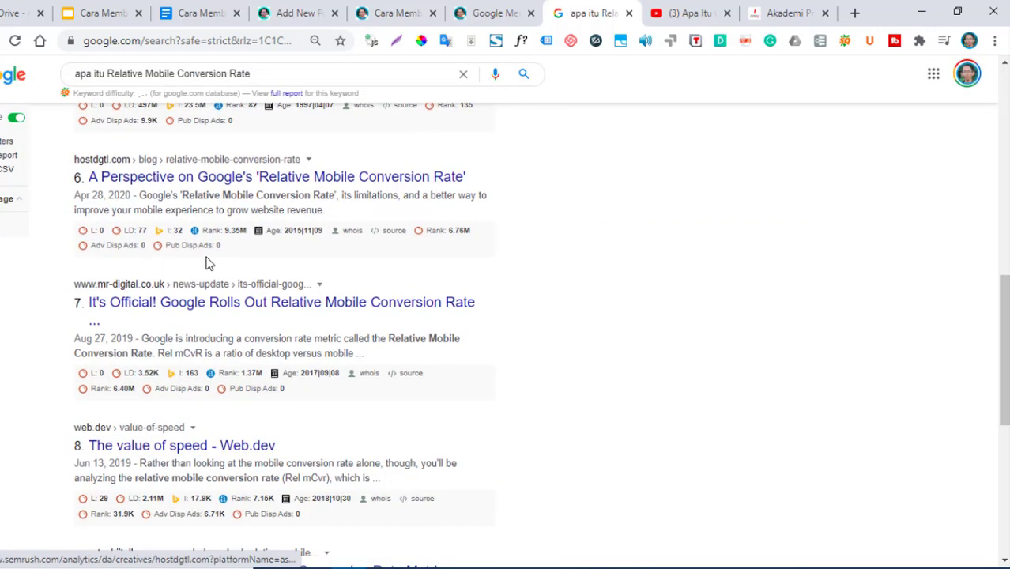
scroll(219, 307, "down", 3)
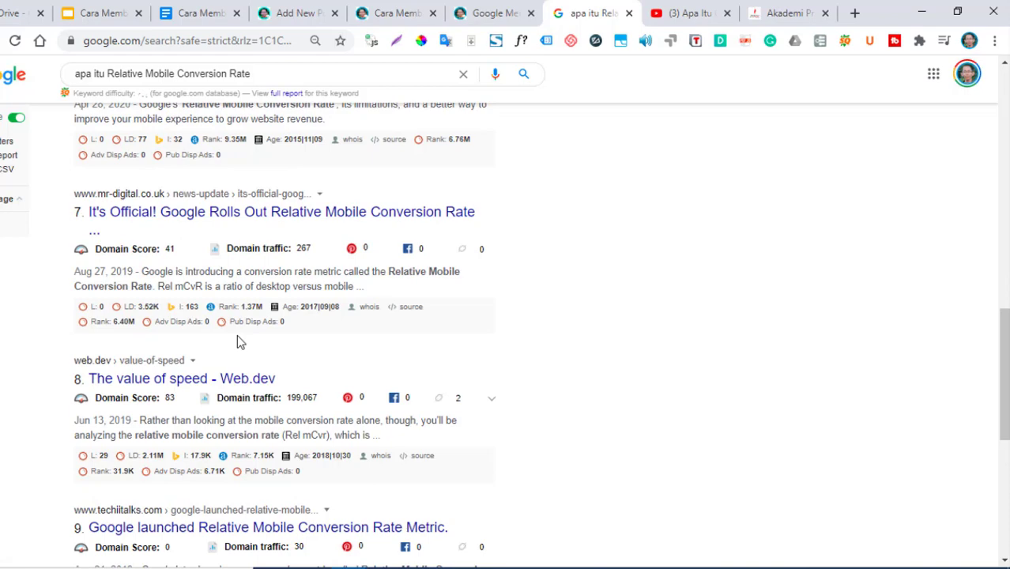
scroll(237, 335, "down", 5)
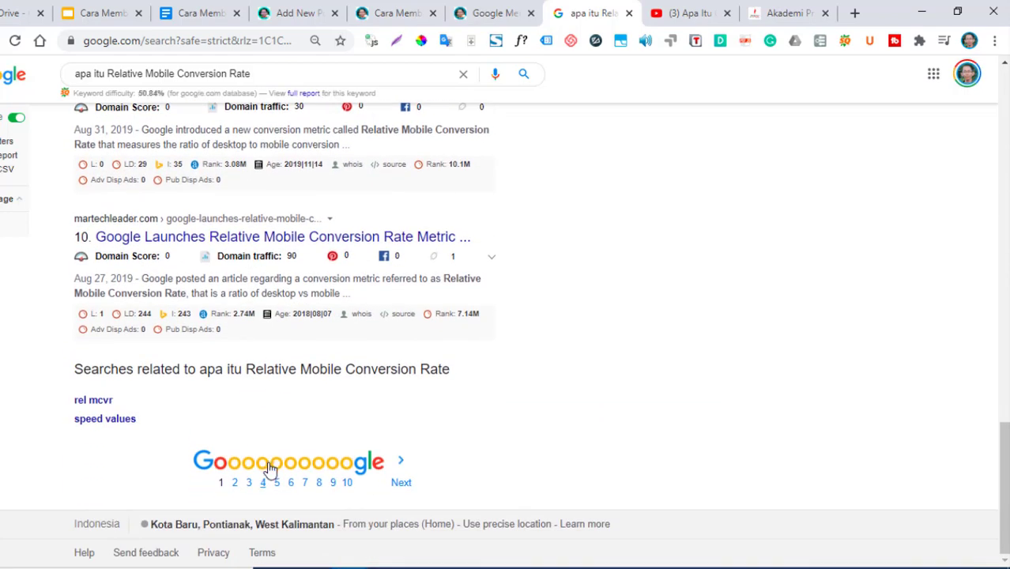
left_click(236, 471)
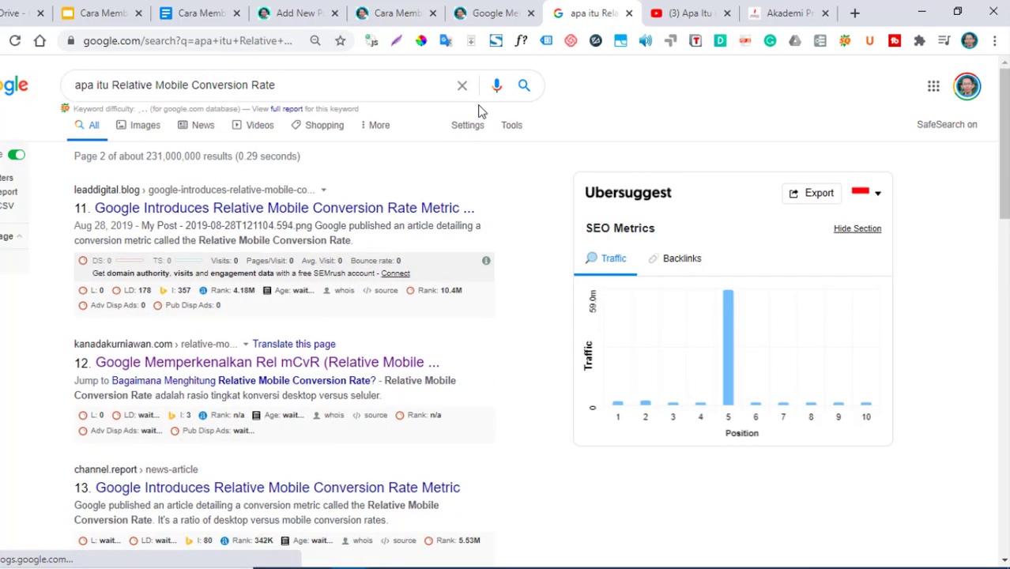
Compare the top of the "Cara Membuat Artikel" preview with the top of the published Relative Mobile Conversion Rate post
left_click(393, 13)
scroll(312, 253, "up", 1)
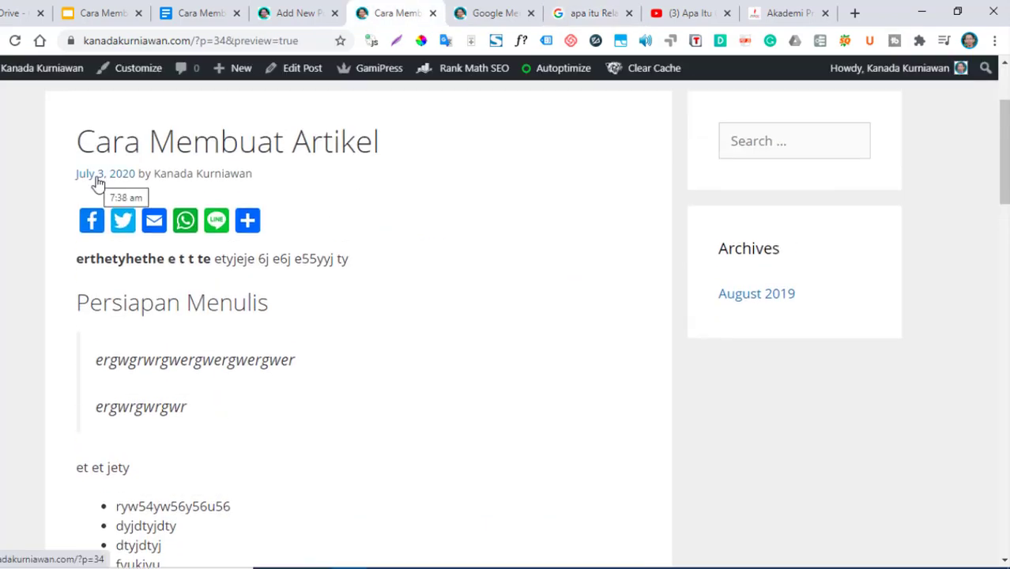
scroll(230, 194, "up", 2)
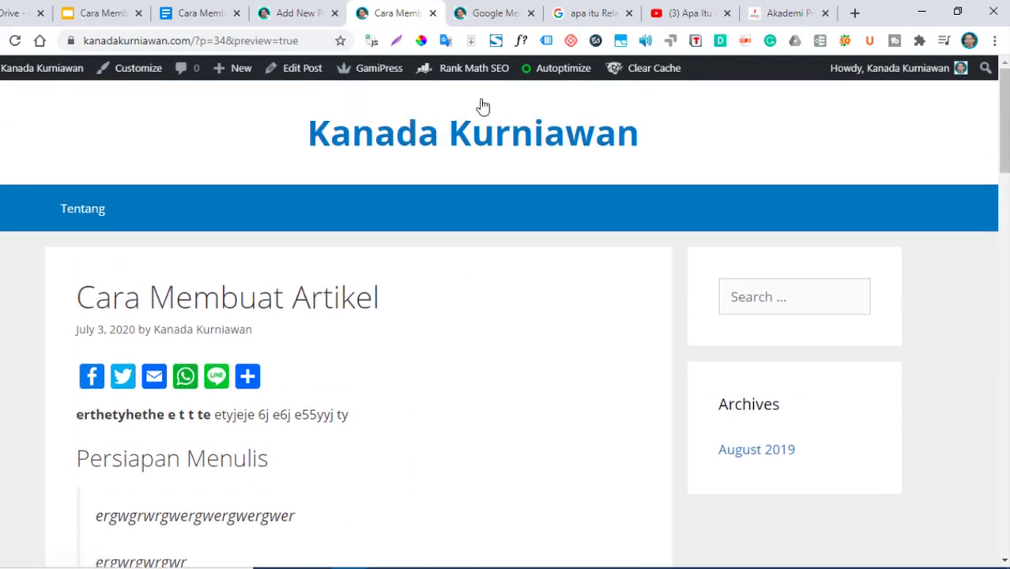
left_click(489, 15)
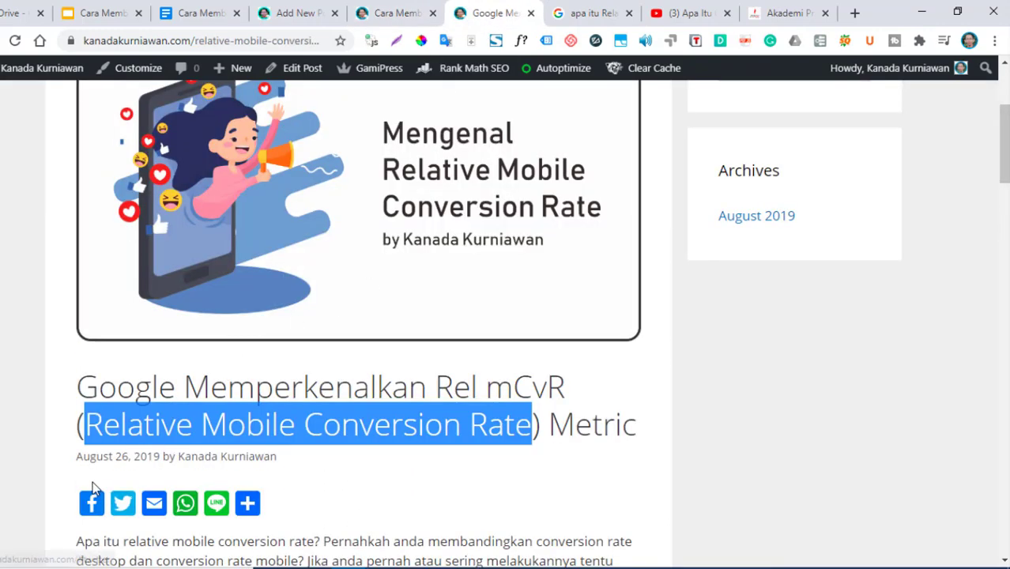
scroll(519, 251, "up", 3)
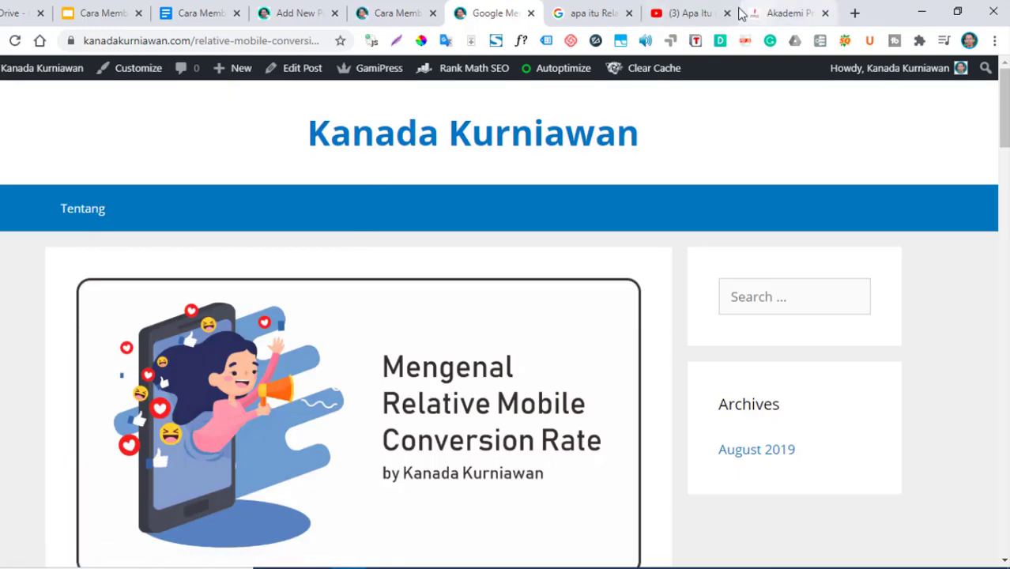
Examine the blog's entry on the second Google results page and return to the "Cara Membuat Artikel" preview
left_click(596, 15)
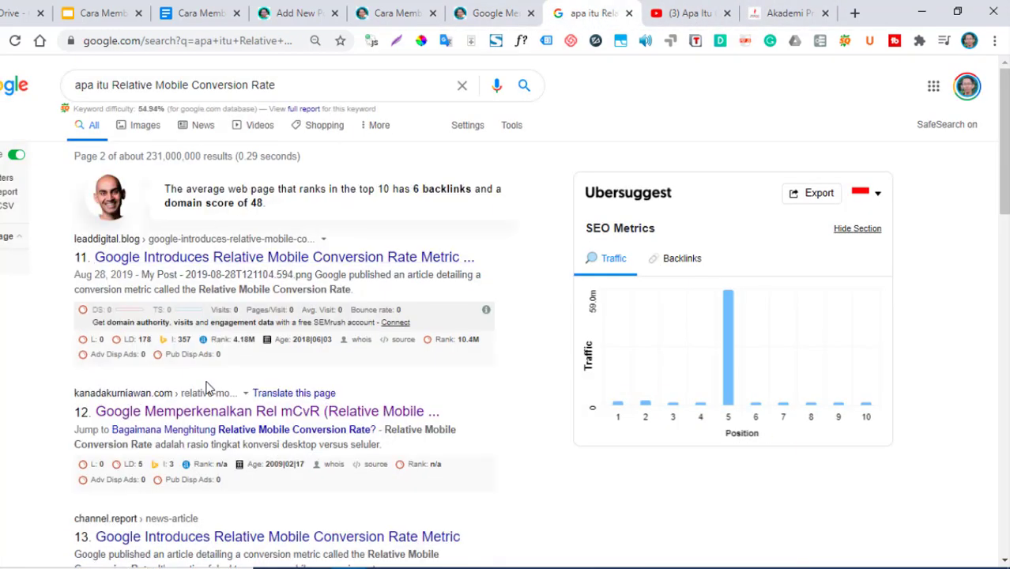
scroll(199, 270, "down", 2)
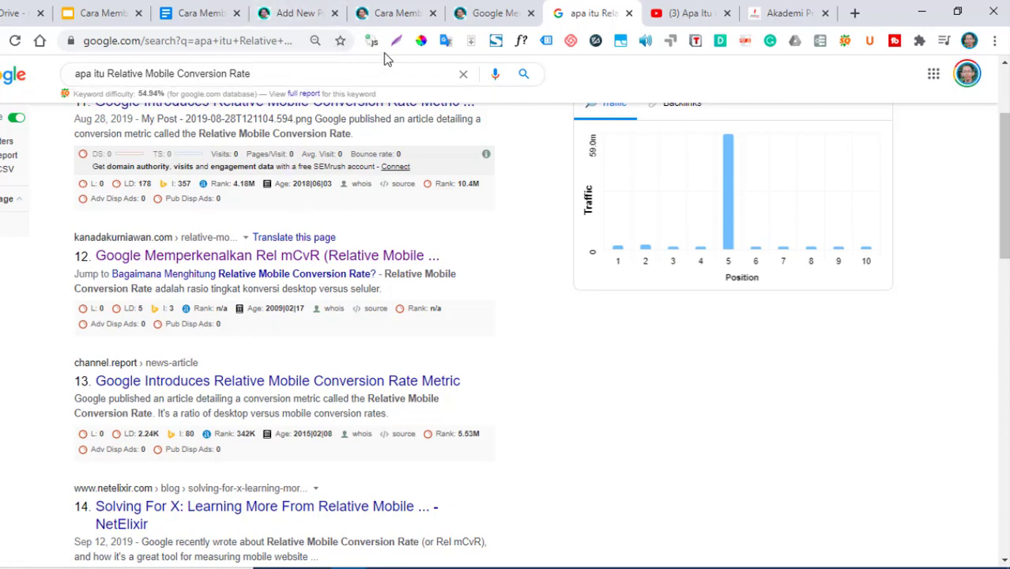
left_click(377, 14)
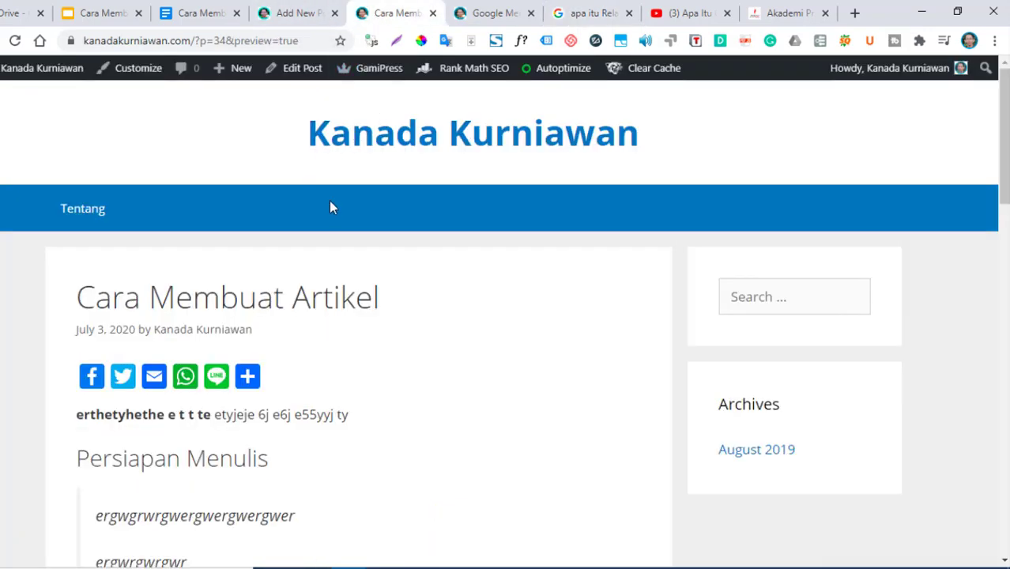
scroll(331, 205, "down", 2)
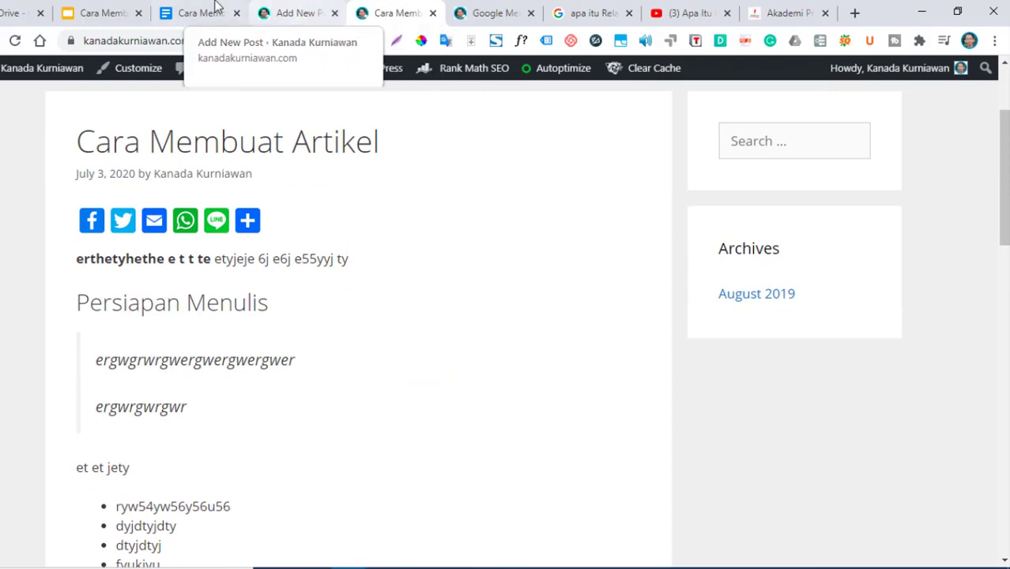
Check the Kategori item in the Google Docs outline and expand the Categories settings in the post editor
left_click(191, 6)
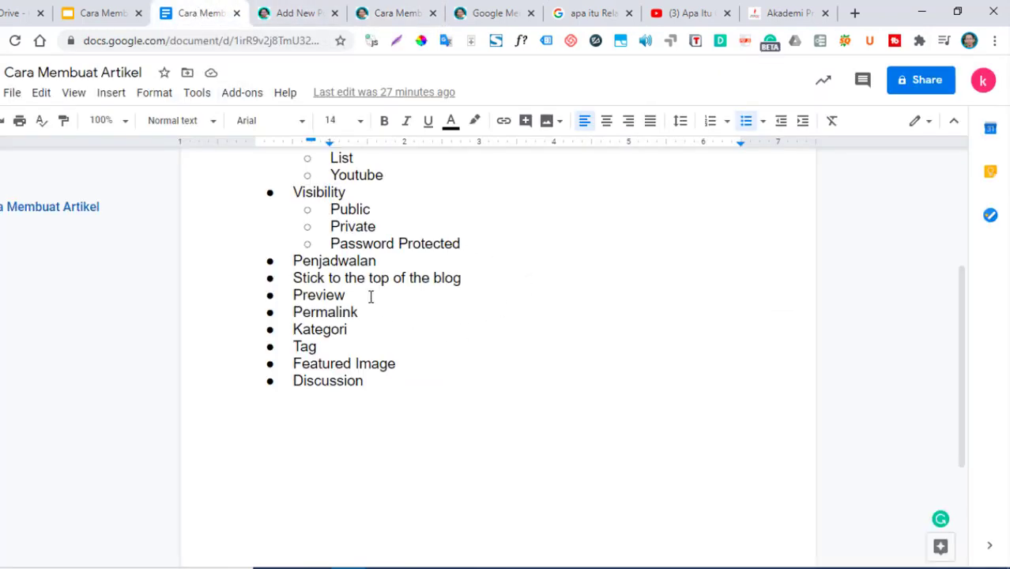
scroll(384, 160, "down", 1)
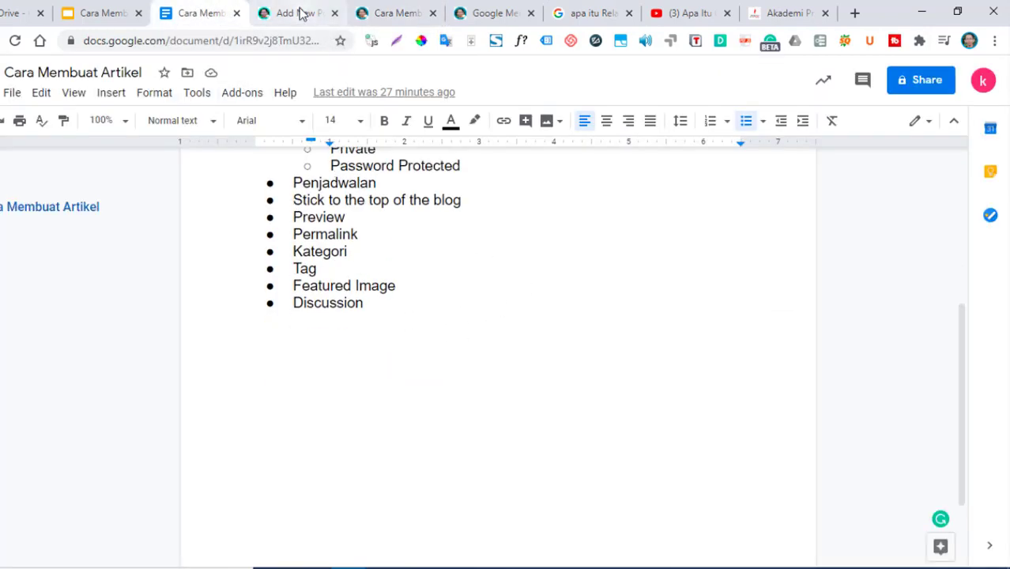
left_click(301, 15)
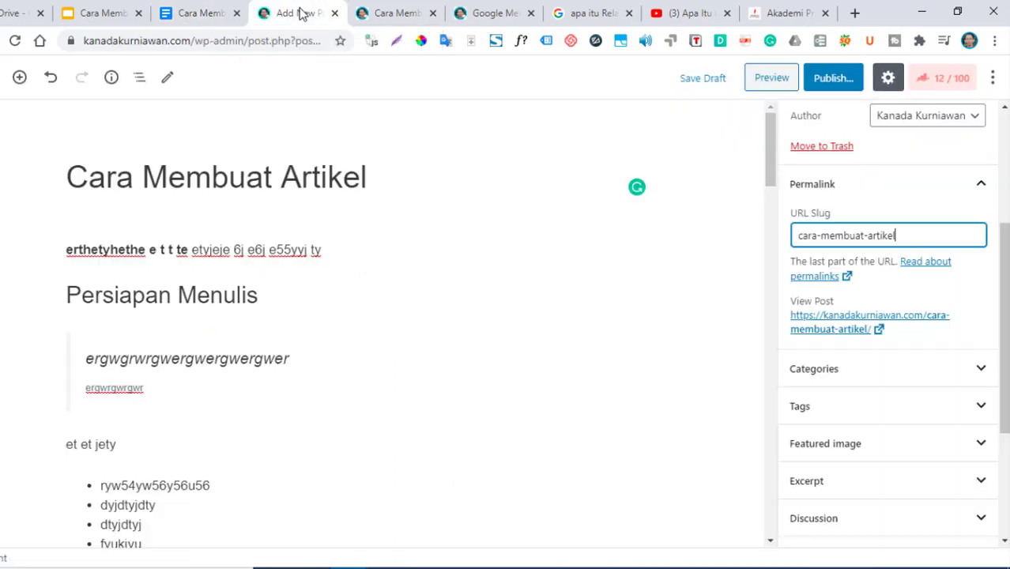
scroll(884, 327, "down", 3)
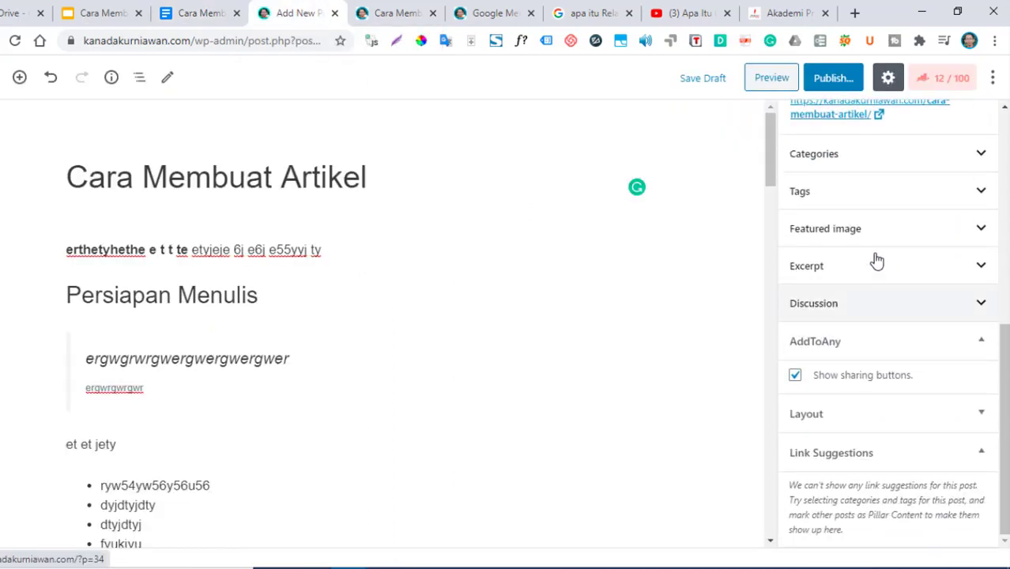
left_click(864, 154)
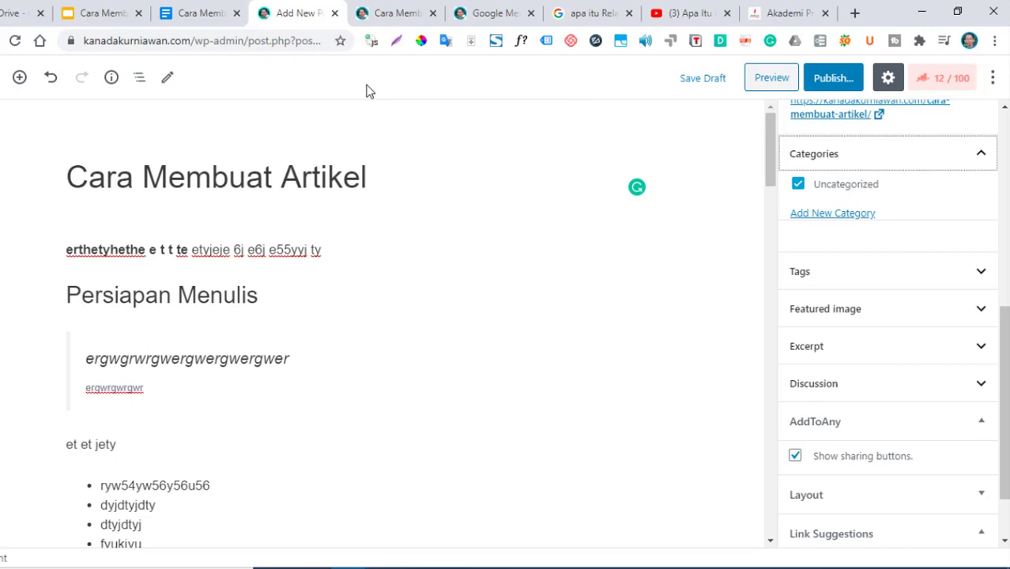
Browse the article cards on the projasaweb.com Akademi page, load more of them and return to the post editor
left_click(784, 14)
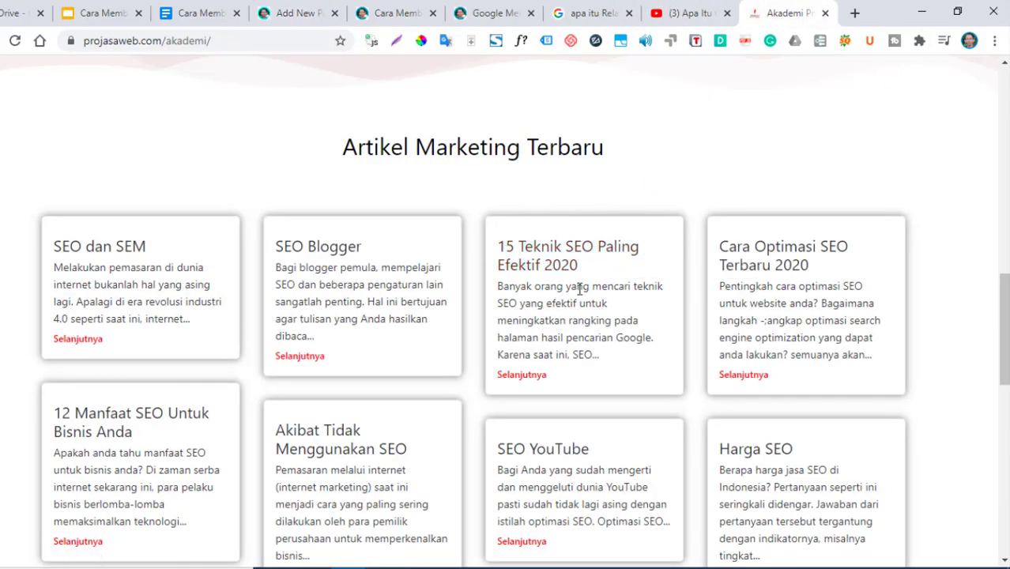
scroll(598, 281, "down", 2)
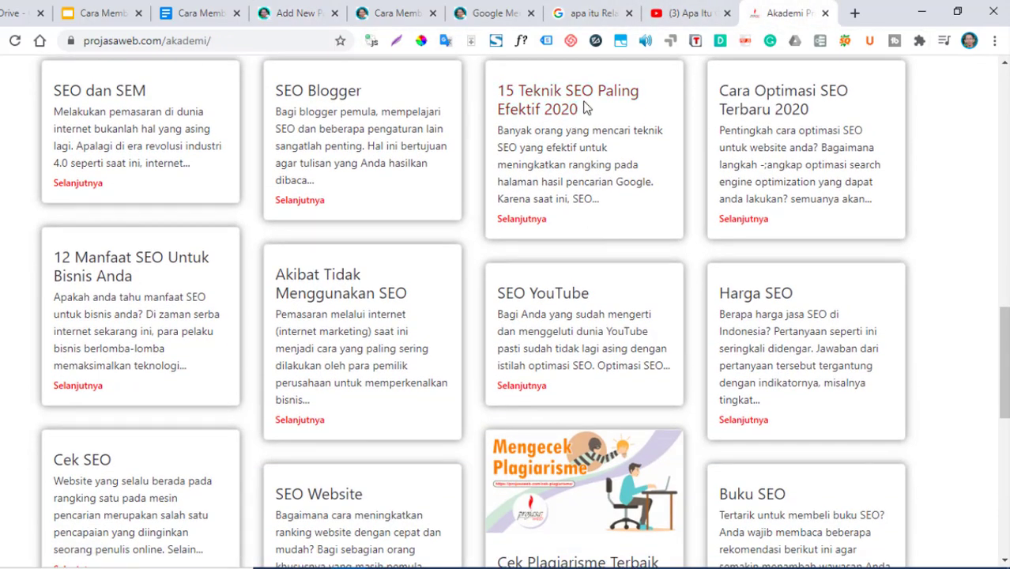
scroll(596, 338, "down", 3)
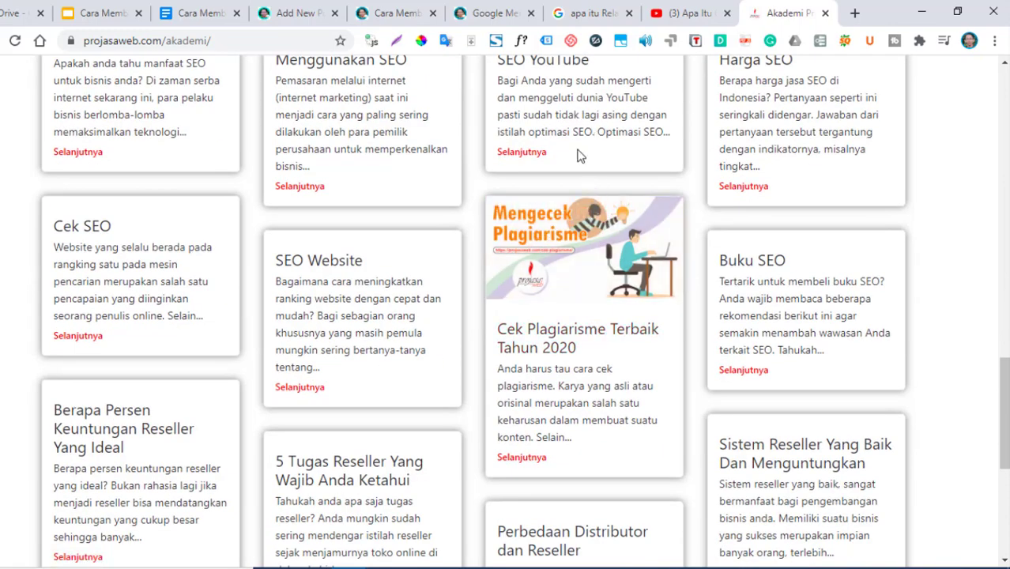
scroll(413, 413, "down", 3)
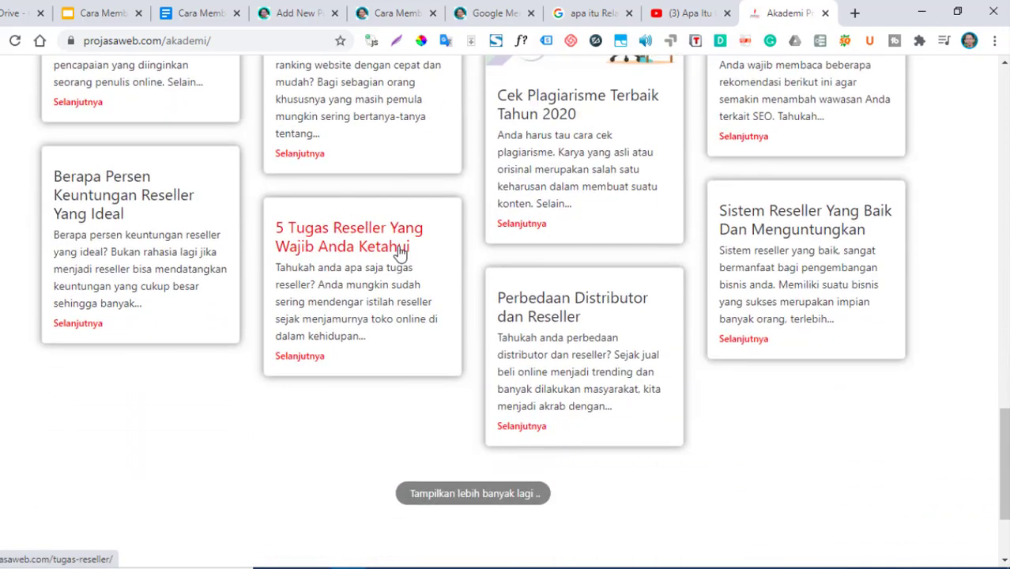
left_click(525, 490)
scroll(506, 427, "down", 2)
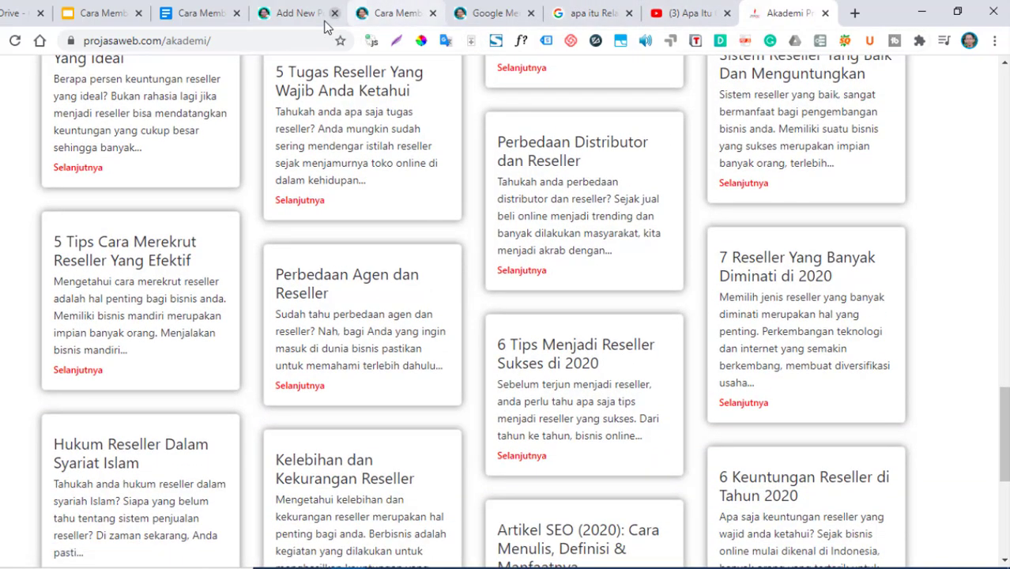
left_click(293, 15)
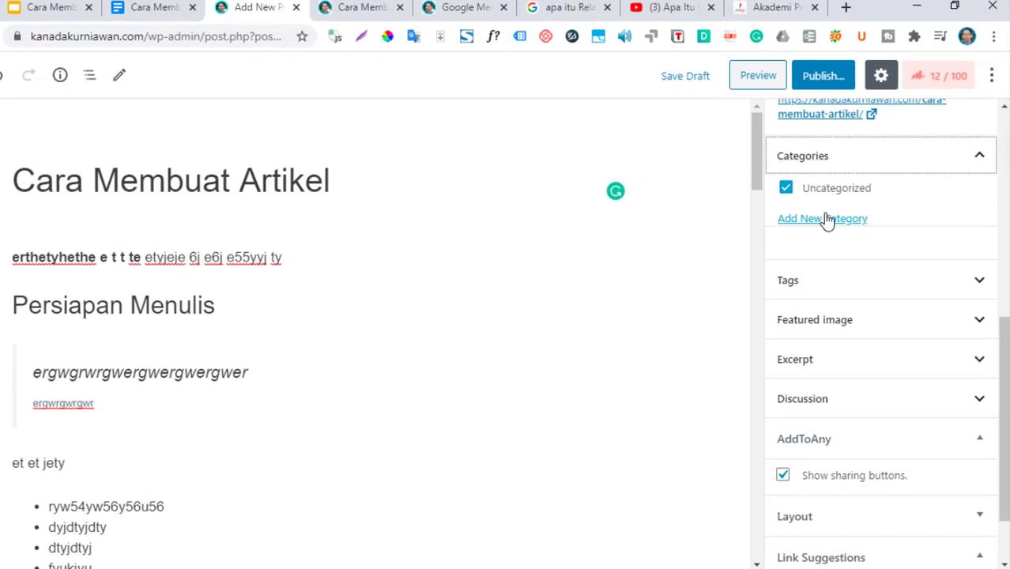
Create a new category named Marketing for the post and deselect the Uncategorized category
left_click(828, 221)
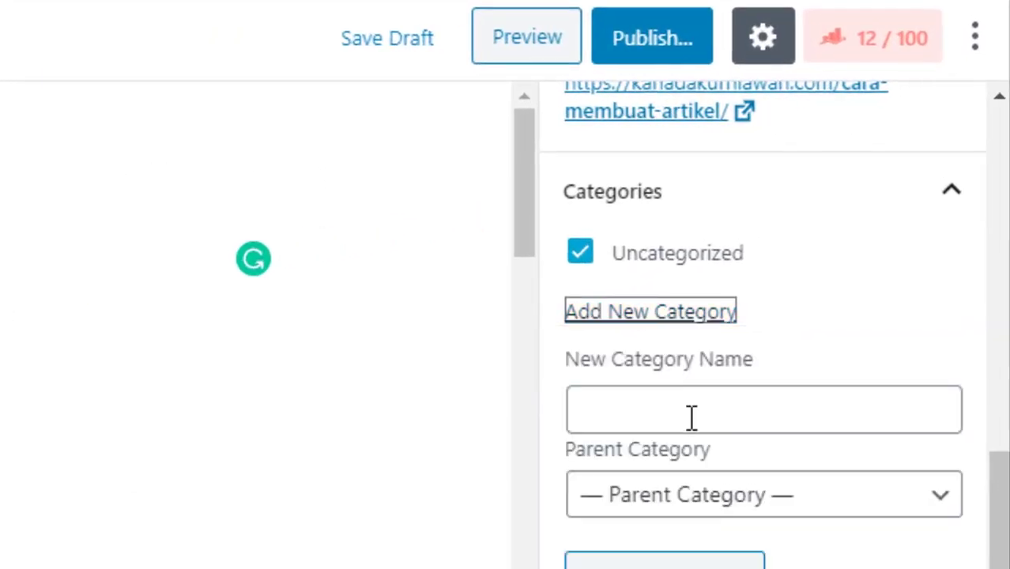
left_click(845, 267)
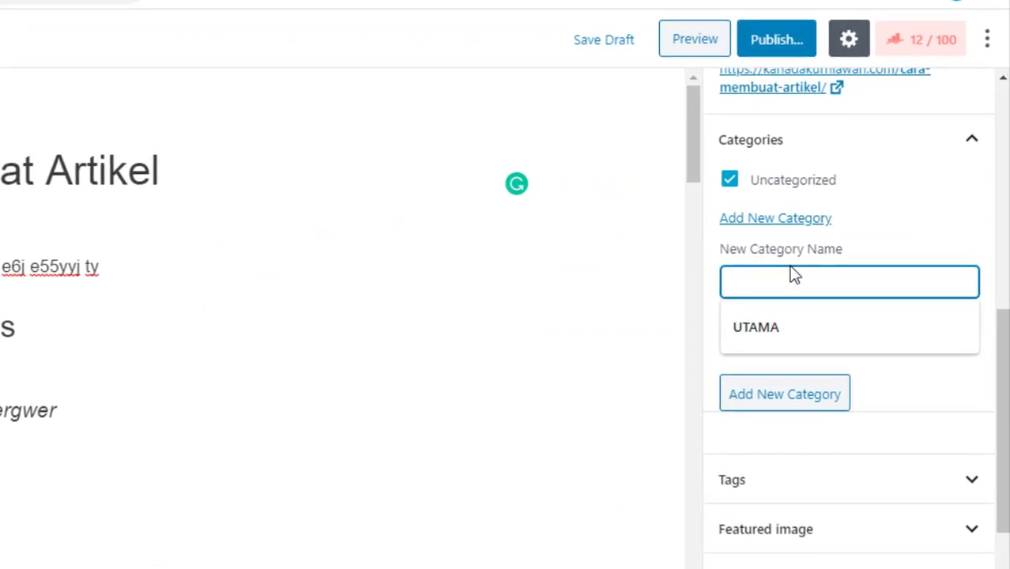
type("nar")
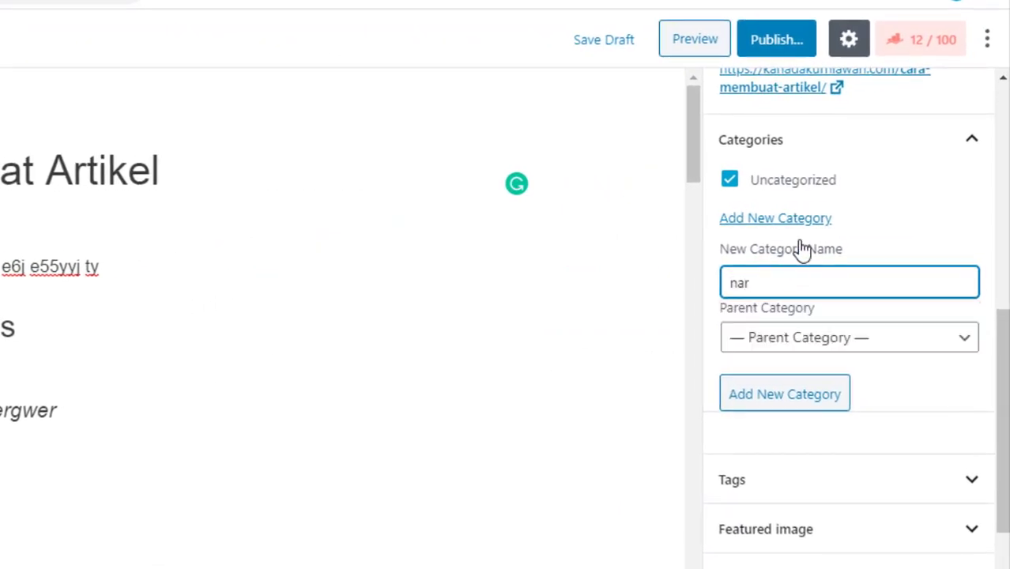
type("keting")
left_click_drag(738, 282, 730, 282)
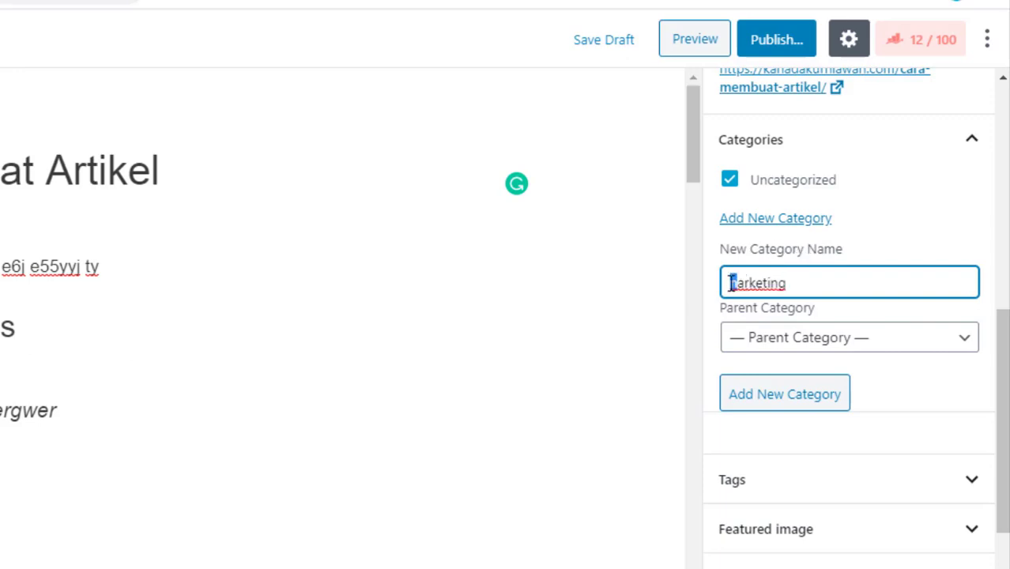
type("M")
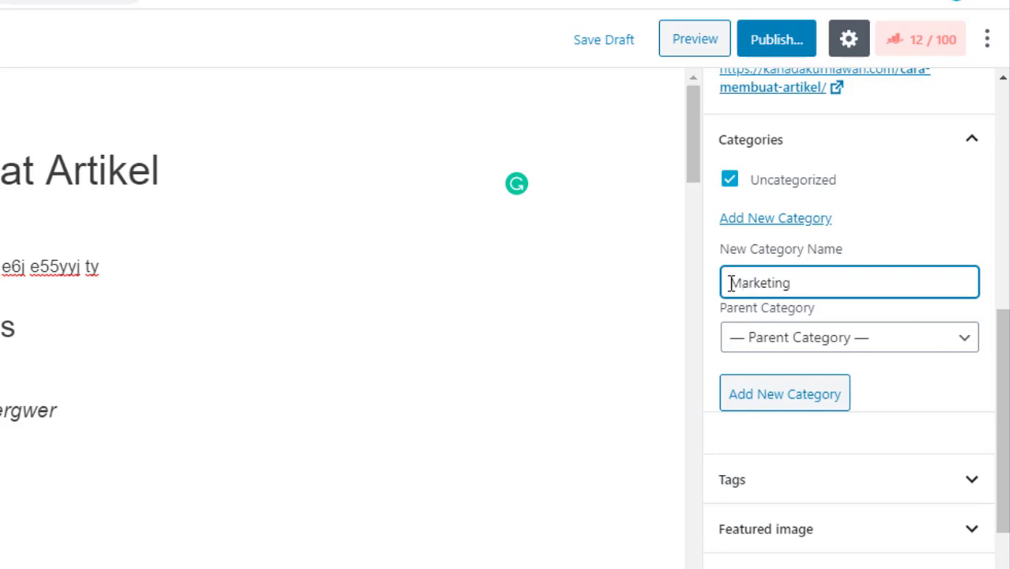
left_click(813, 413)
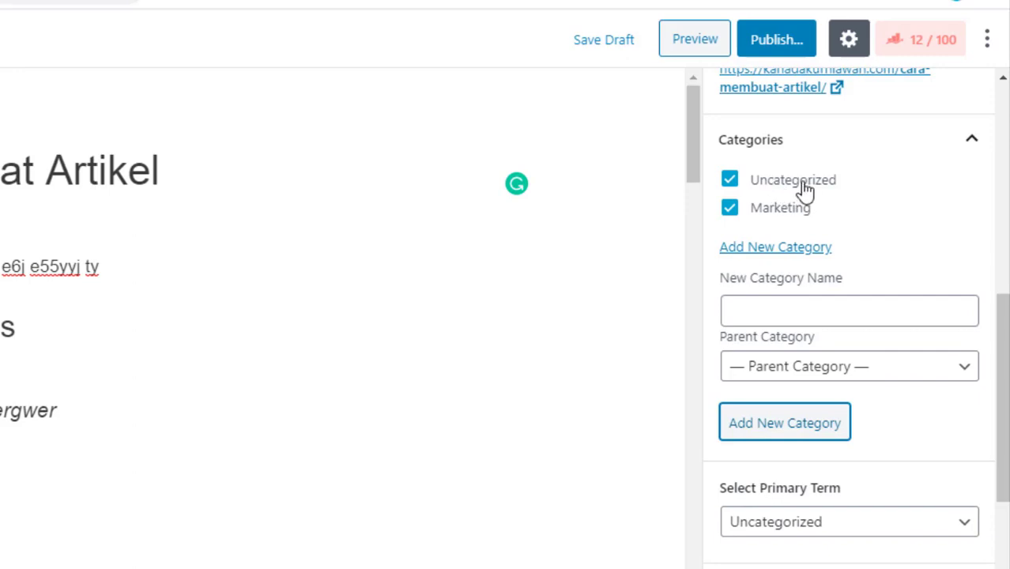
left_click(729, 180)
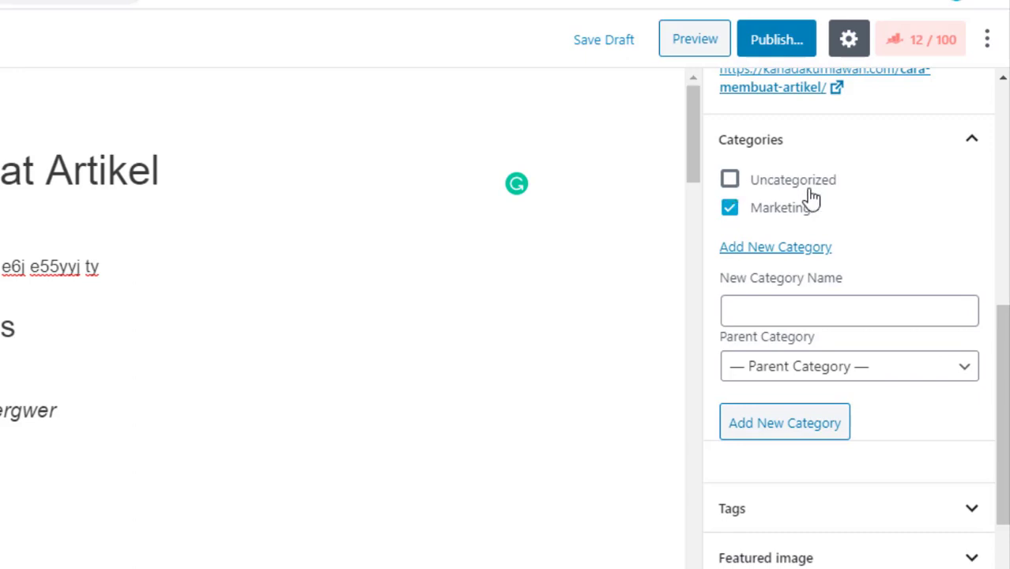
Add a new category named Digital with Marketing as its parent category
left_click(778, 308)
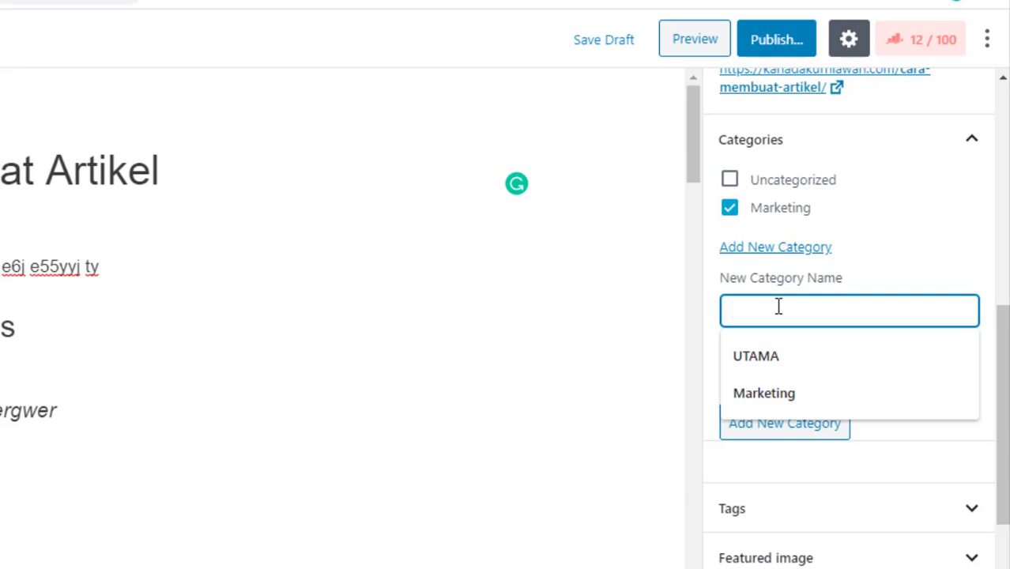
type("d")
key("BackSpace")
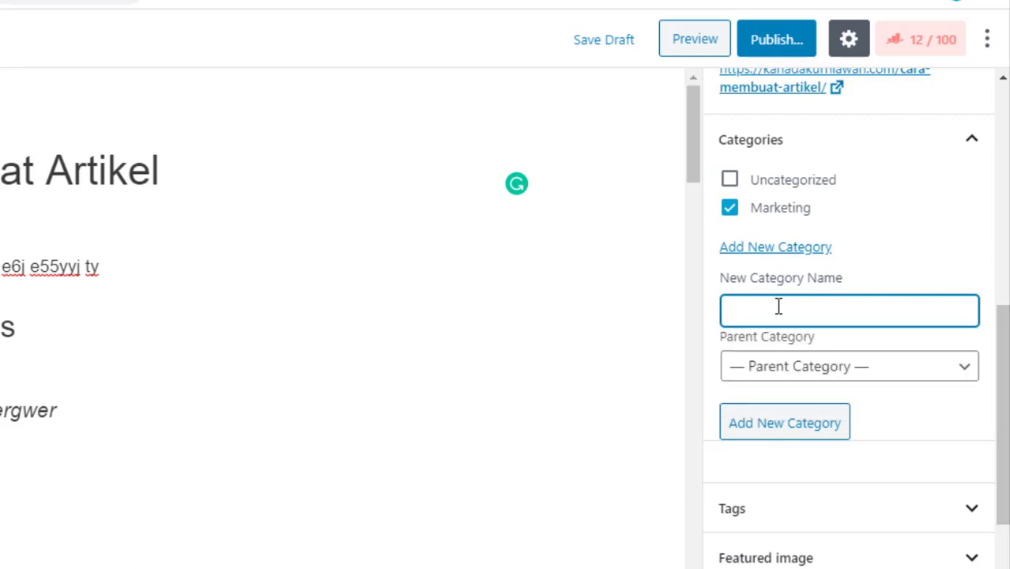
type("Digital")
left_click(782, 374)
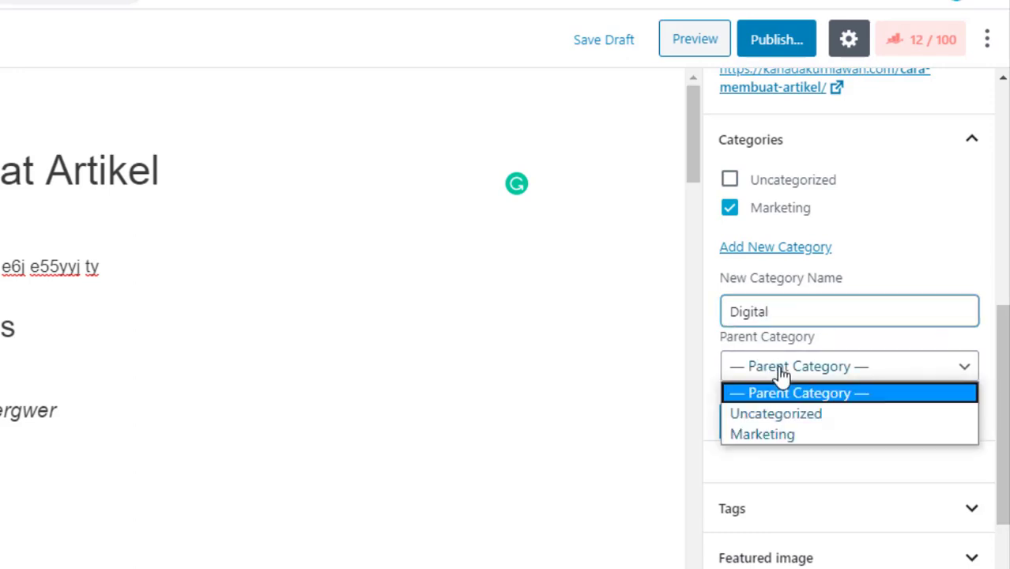
left_click(765, 434)
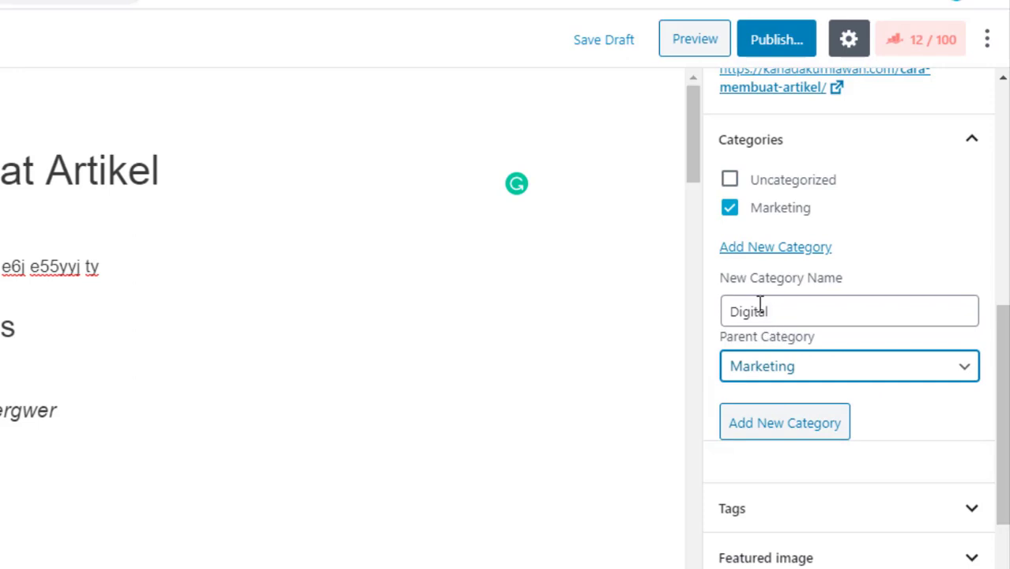
left_click(790, 438)
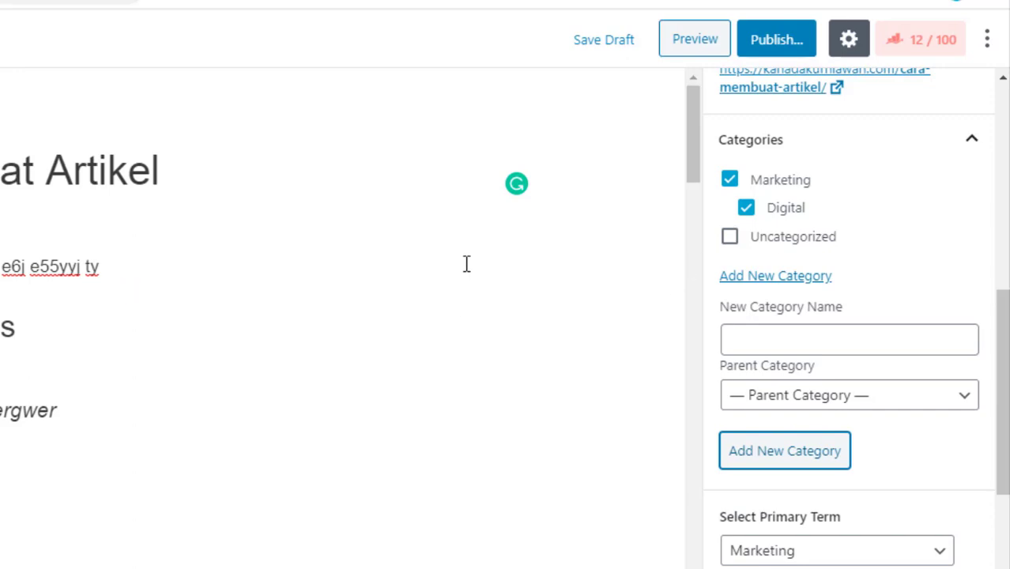
Check the Tag item in the Google Docs outline and expand the Tags settings in the post editor
scroll(892, 234, "up", 3)
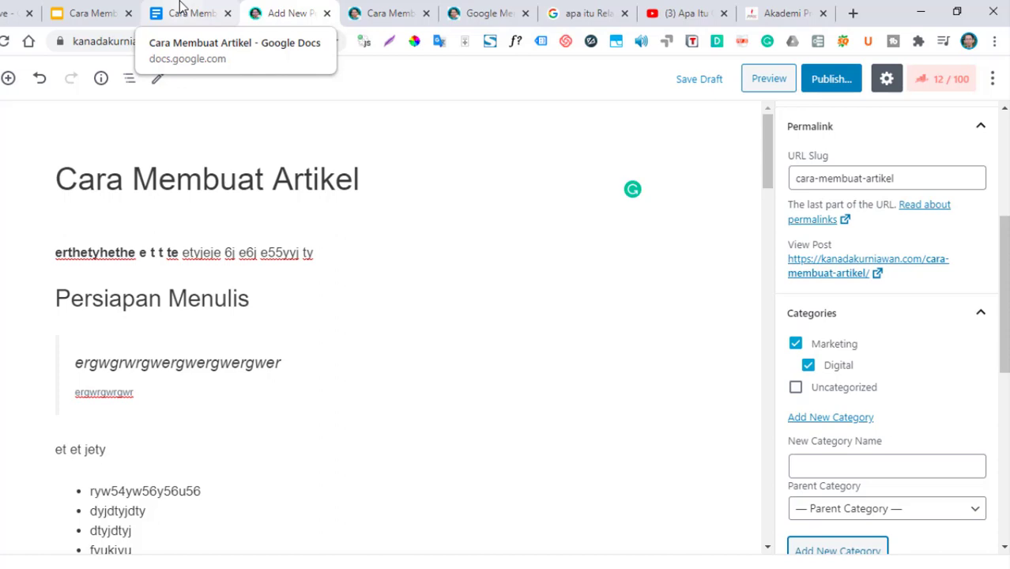
left_click(179, 10)
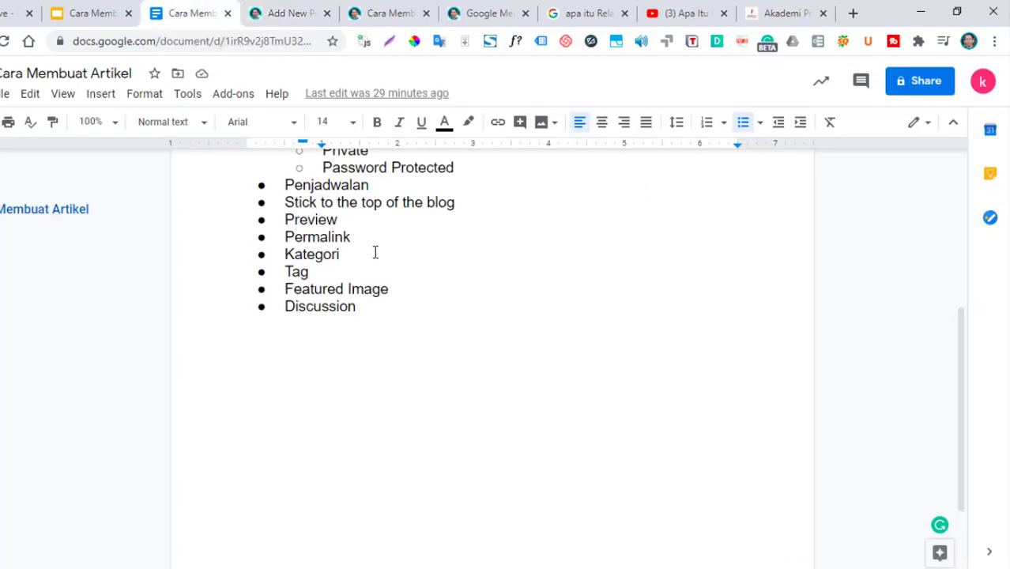
left_click(282, 13)
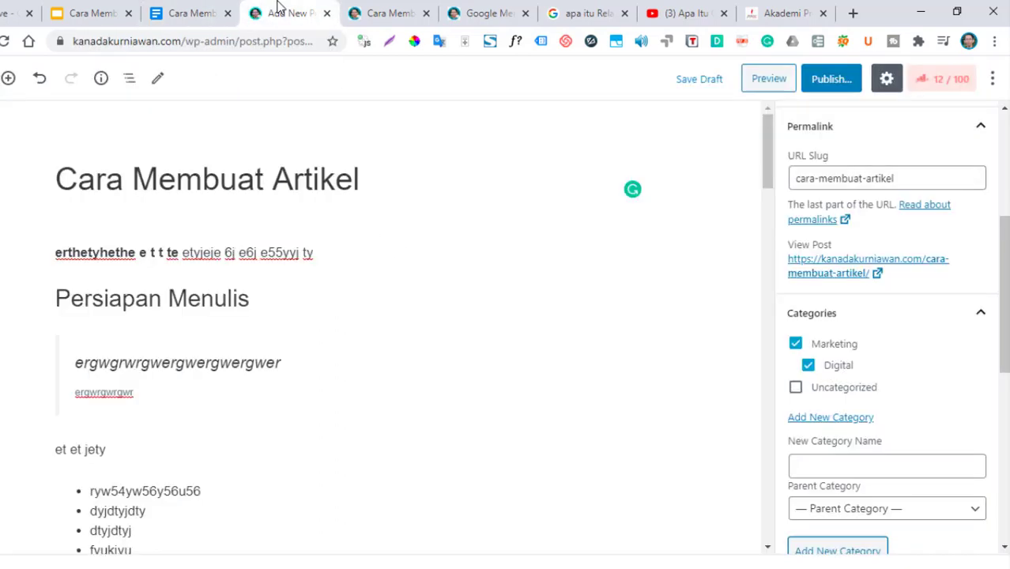
scroll(838, 311, "down", 2)
scroll(854, 311, "down", 4)
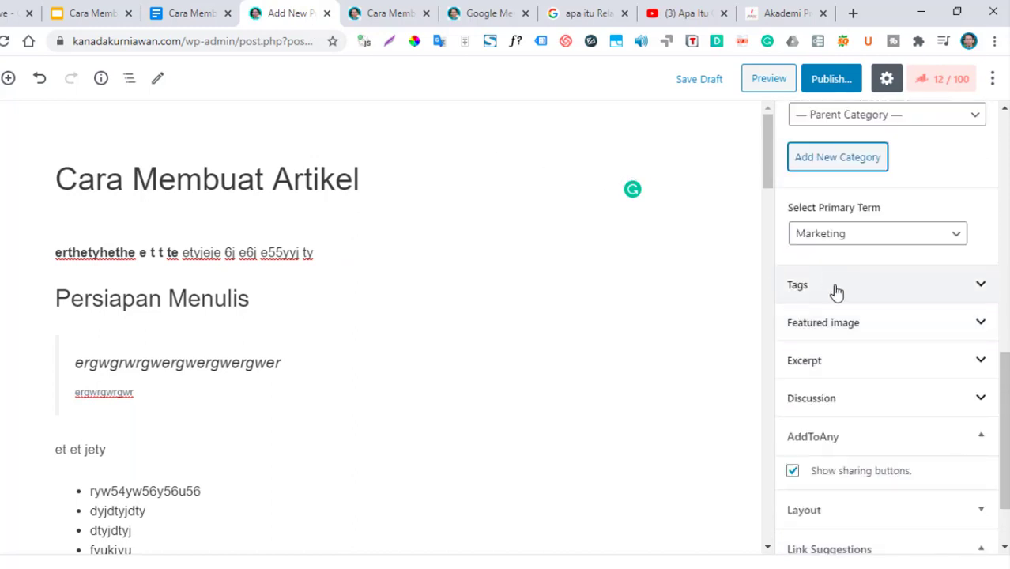
left_click(835, 291)
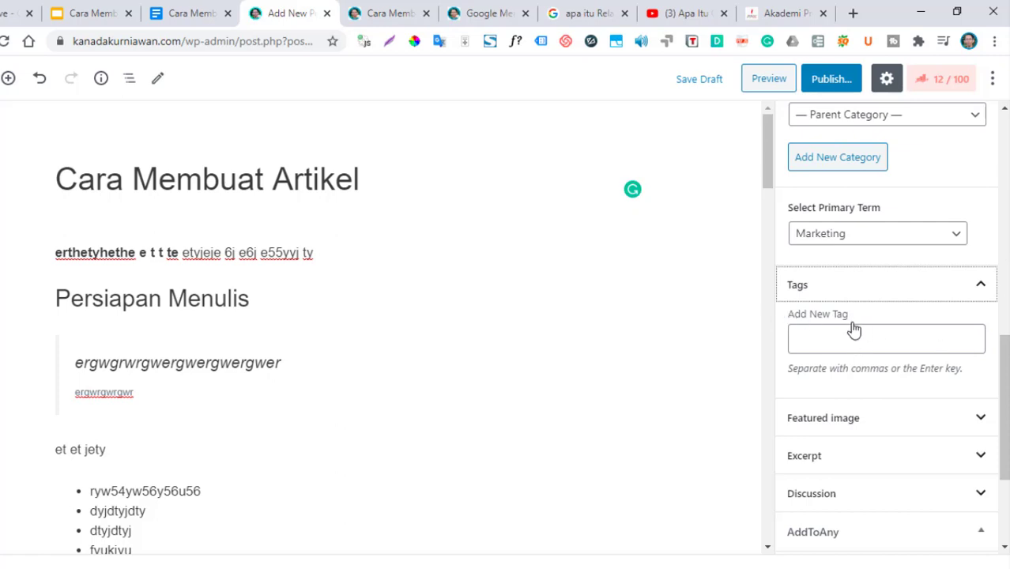
Check the Google Docs outline, then examine the featured image on the Relative Mobile Conversion Rate post and the blog homepage
left_click(201, 6)
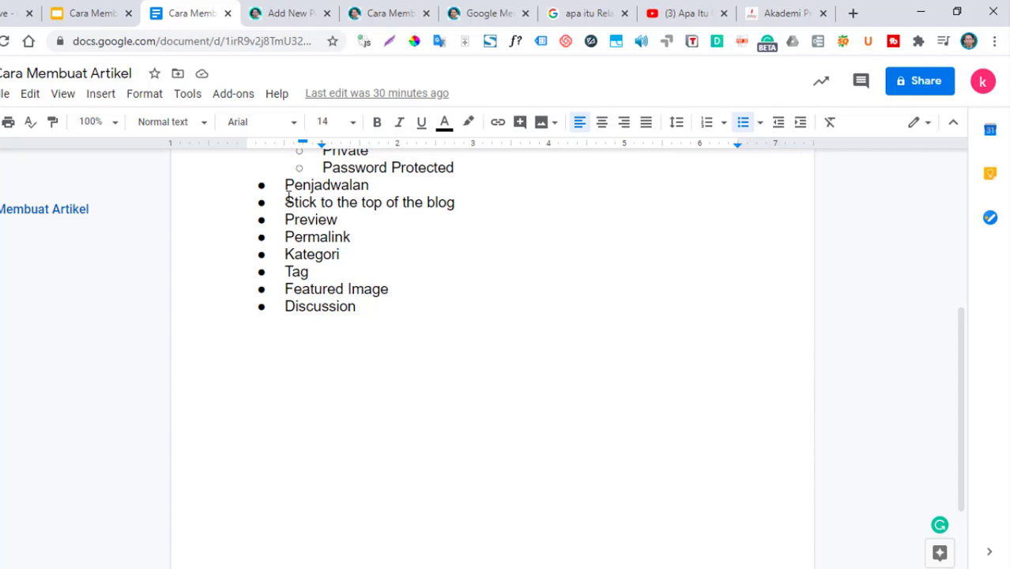
left_click(368, 17)
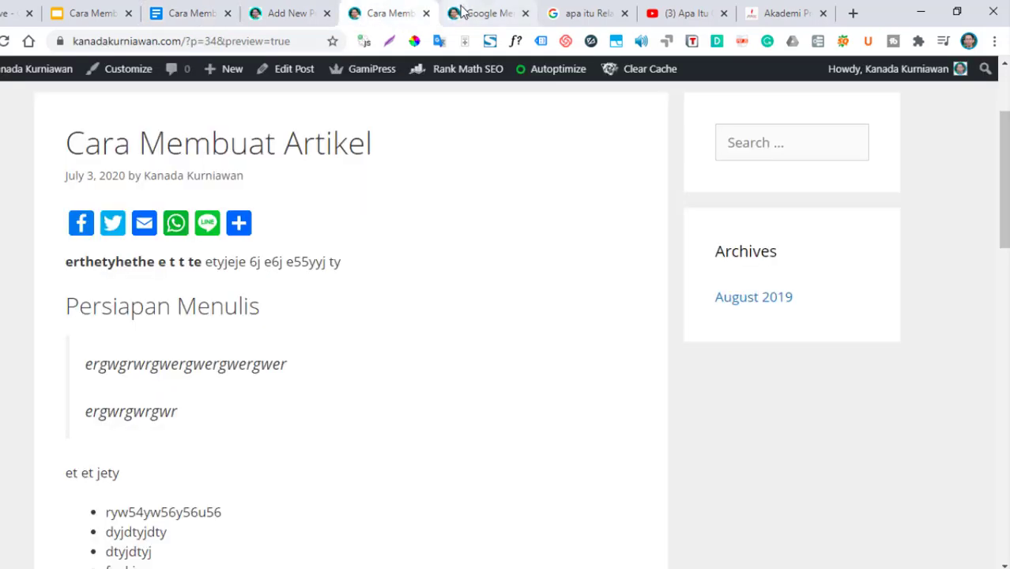
left_click(462, 12)
scroll(322, 308, "down", 3)
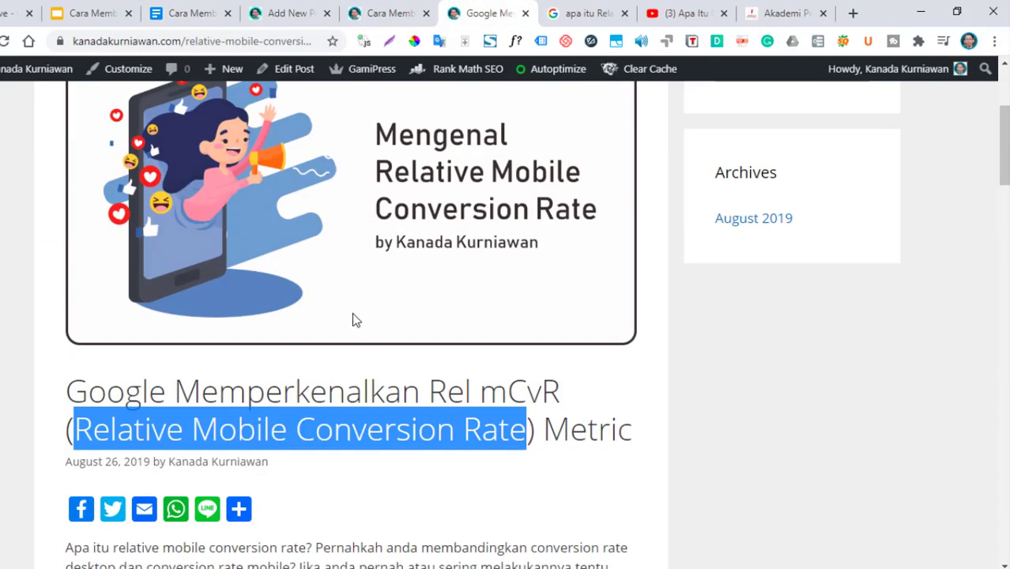
left_click(349, 387)
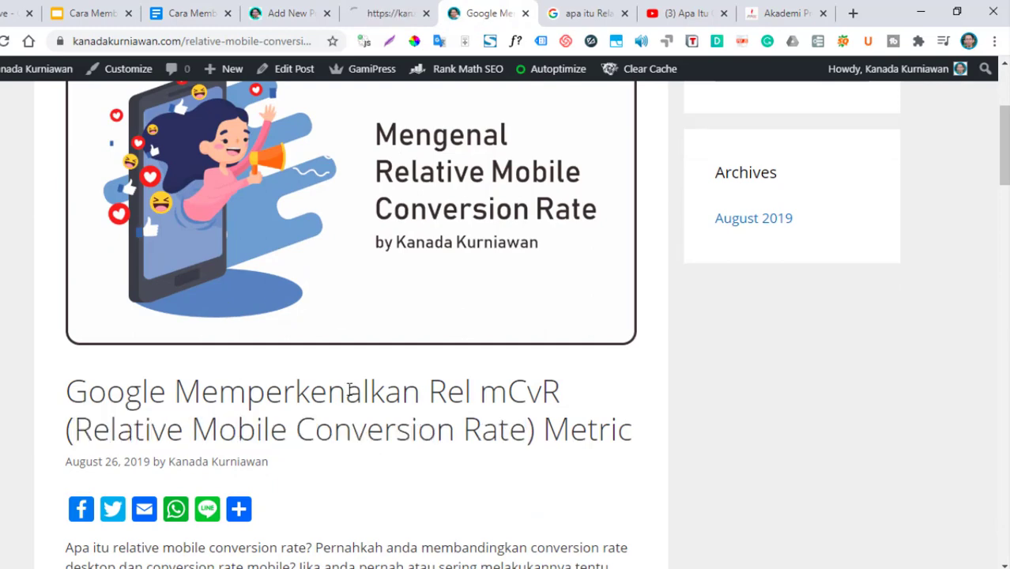
scroll(433, 299, "up", 3)
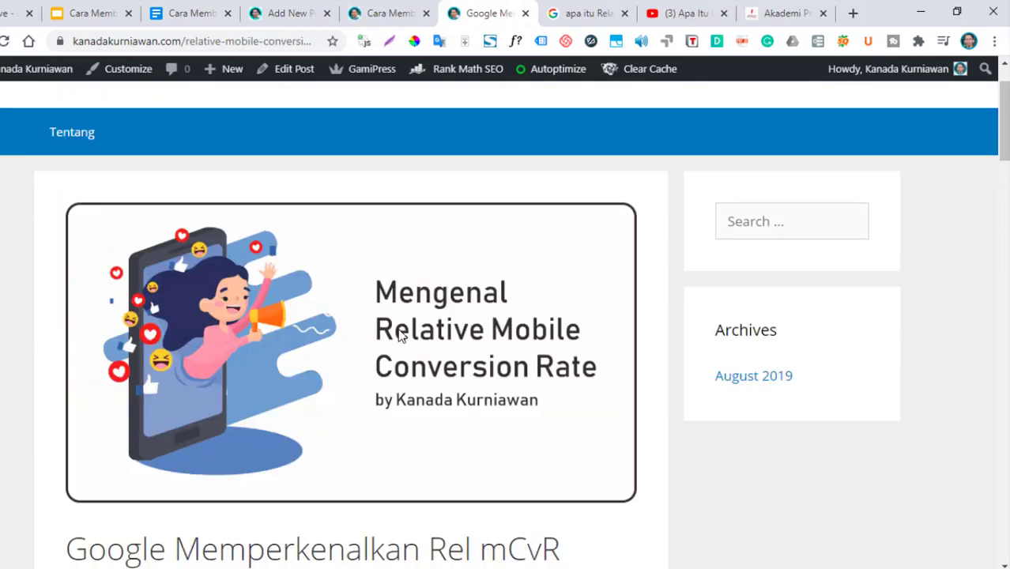
left_click(349, 144)
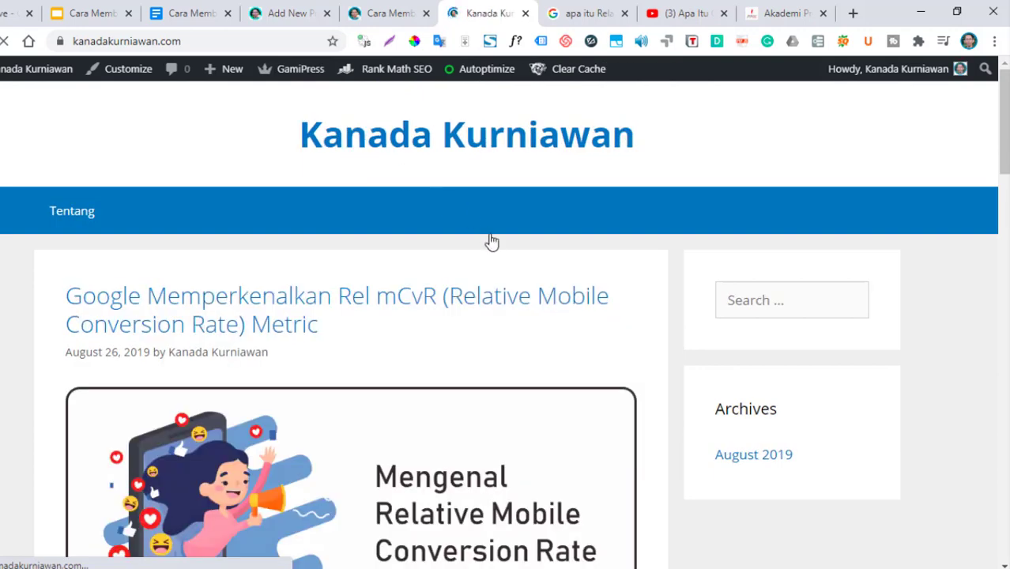
scroll(361, 344, "down", 4)
scroll(293, 253, "up", 3)
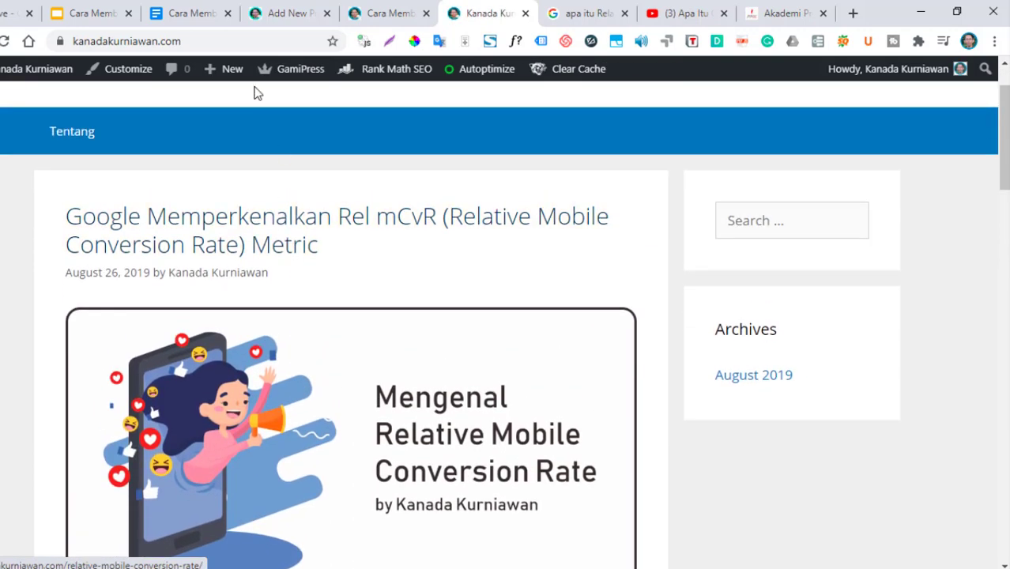
Return to the post editor and set apa-itu-domain.png from the Media Library as the post's featured image
left_click(284, 14)
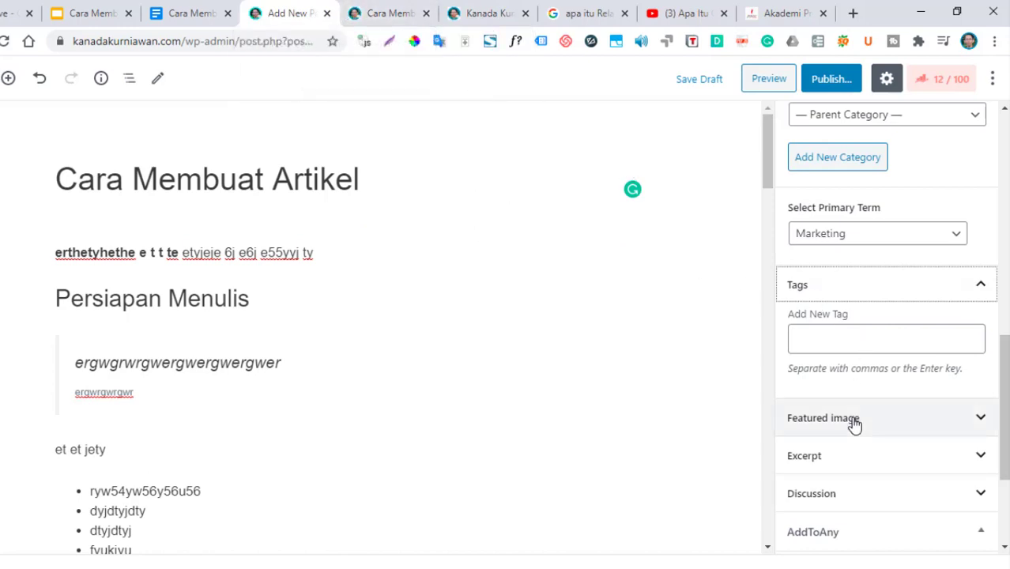
scroll(862, 418, "down", 2)
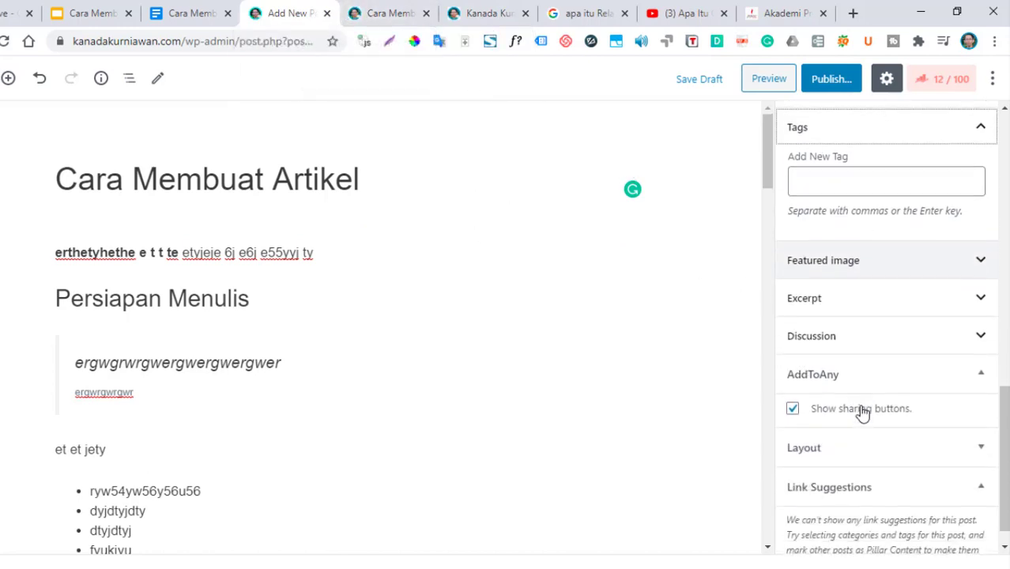
left_click(844, 269)
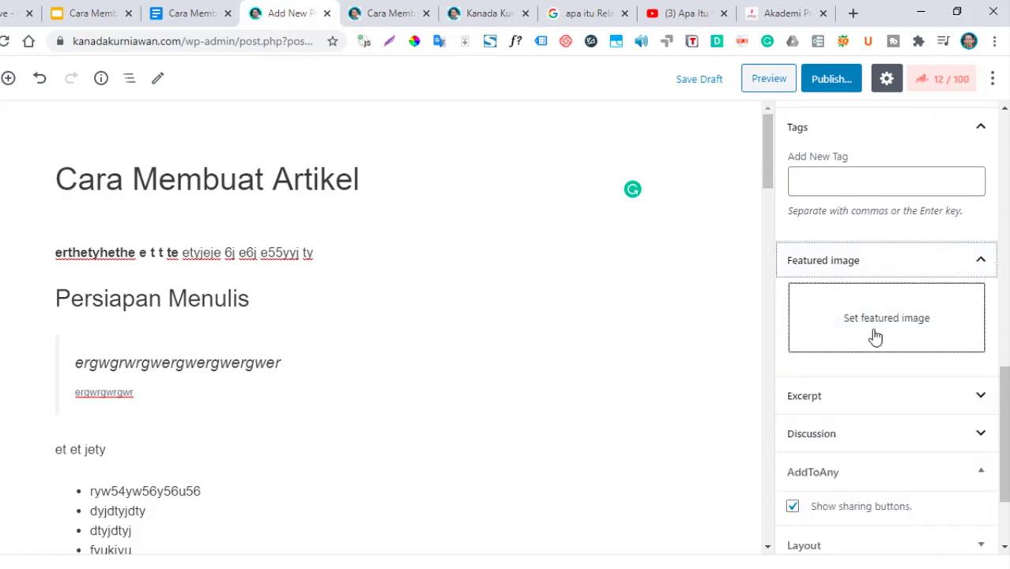
left_click(871, 336)
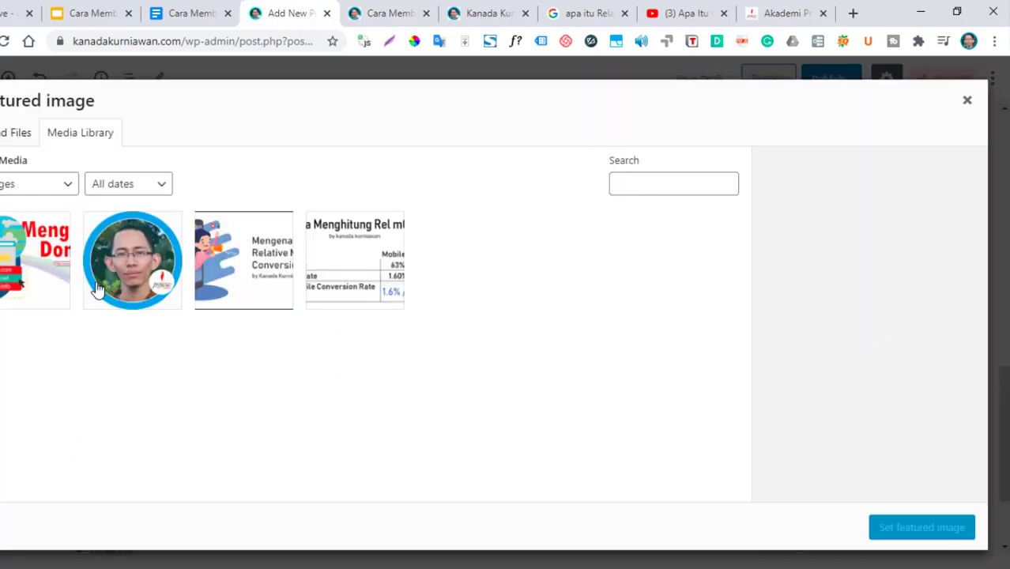
left_click(6, 262)
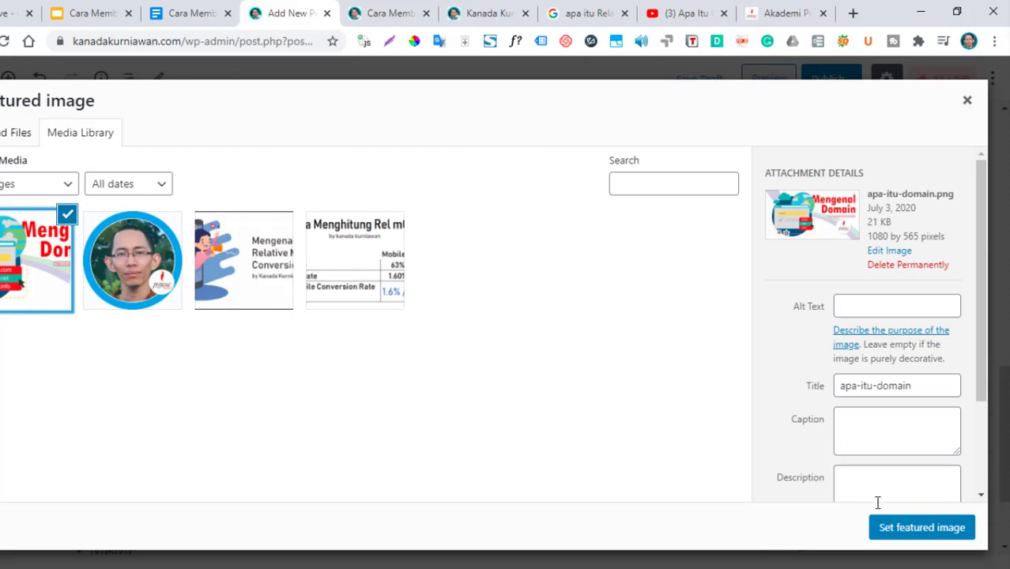
left_click(917, 530)
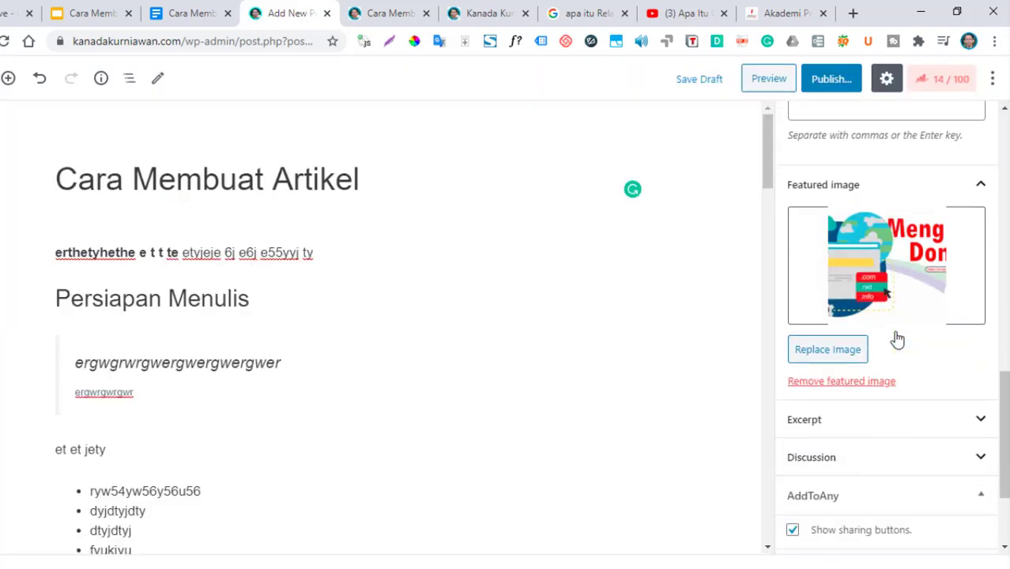
Check the Discussion item in the Google Docs outline and expand the Discussion settings in the post editor
scroll(897, 340, "down", 2)
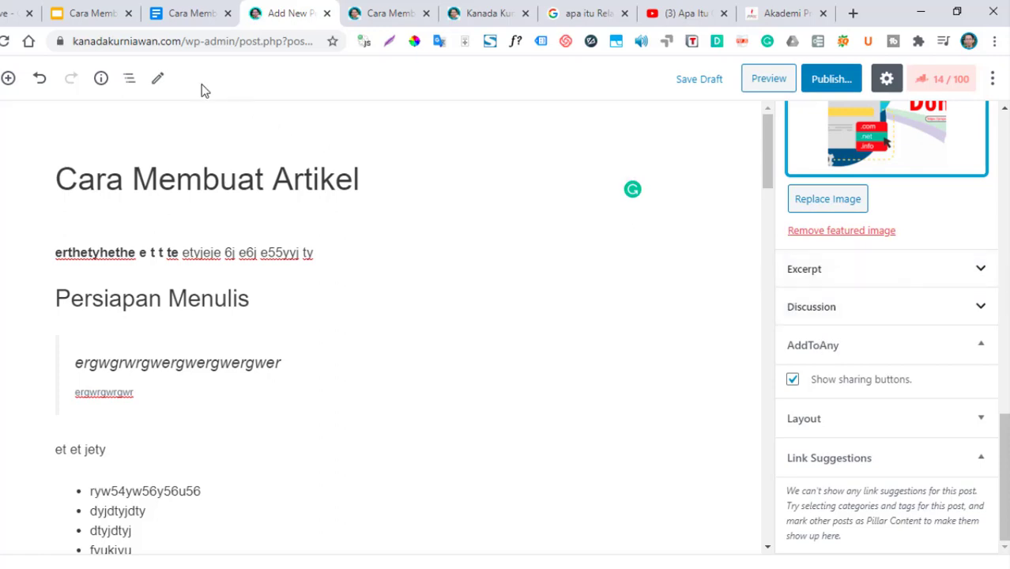
left_click(187, 13)
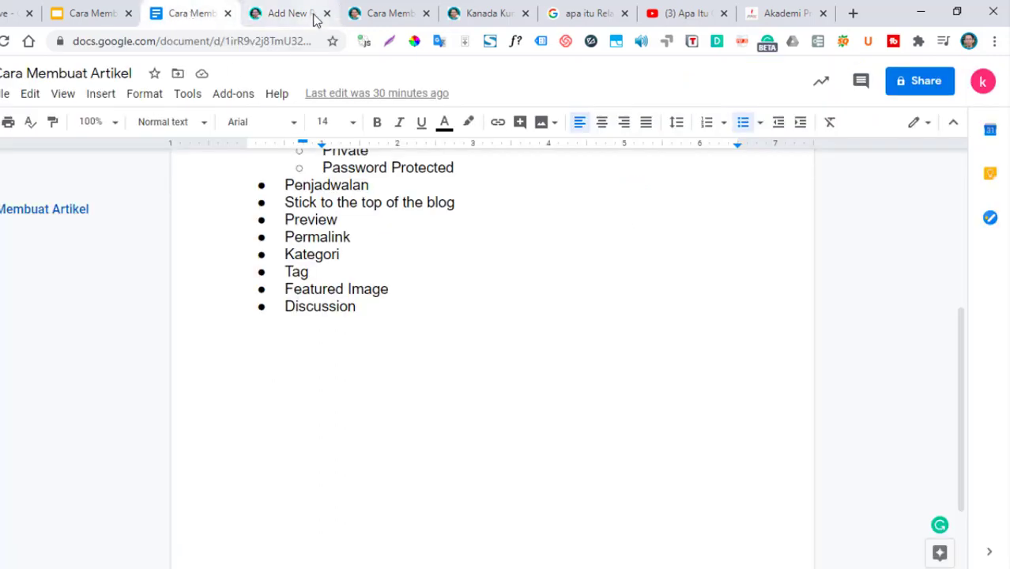
left_click(286, 9)
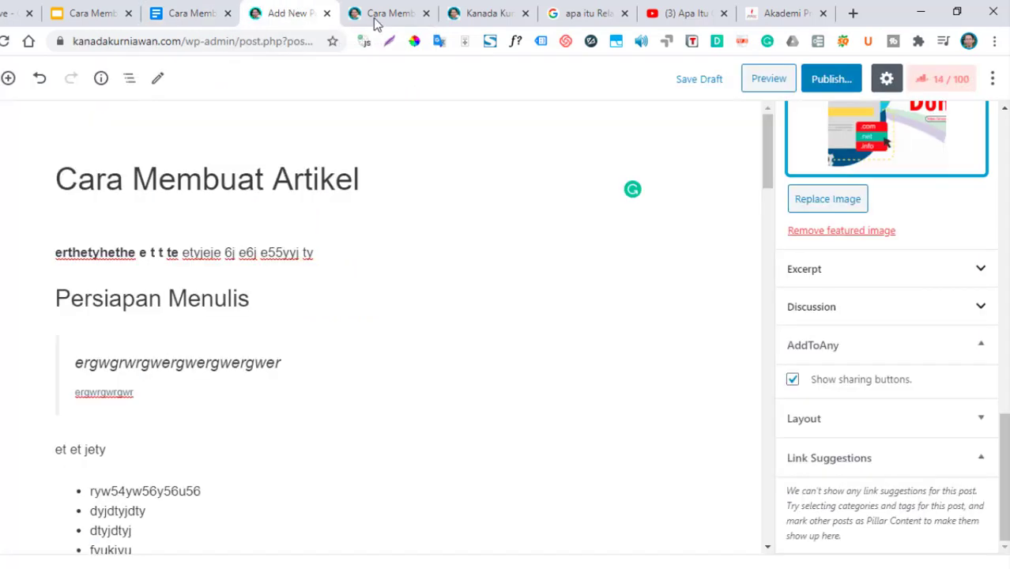
left_click(867, 306)
scroll(890, 282, "down", 1)
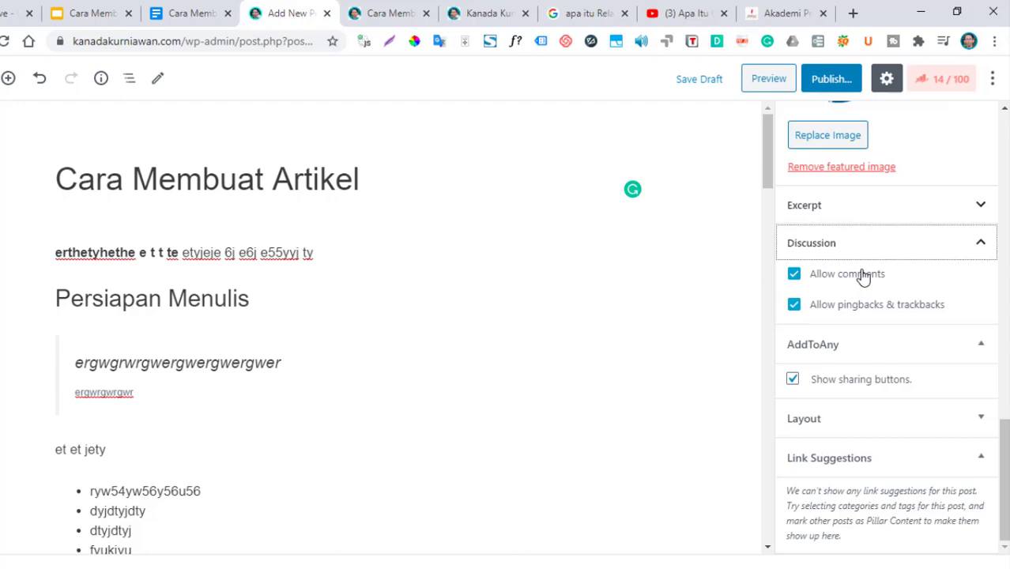
Switch to the Projasaweb academy page, open the article "Perbedaan Distributor dan Reseller" and examine its comment form
left_click(778, 13)
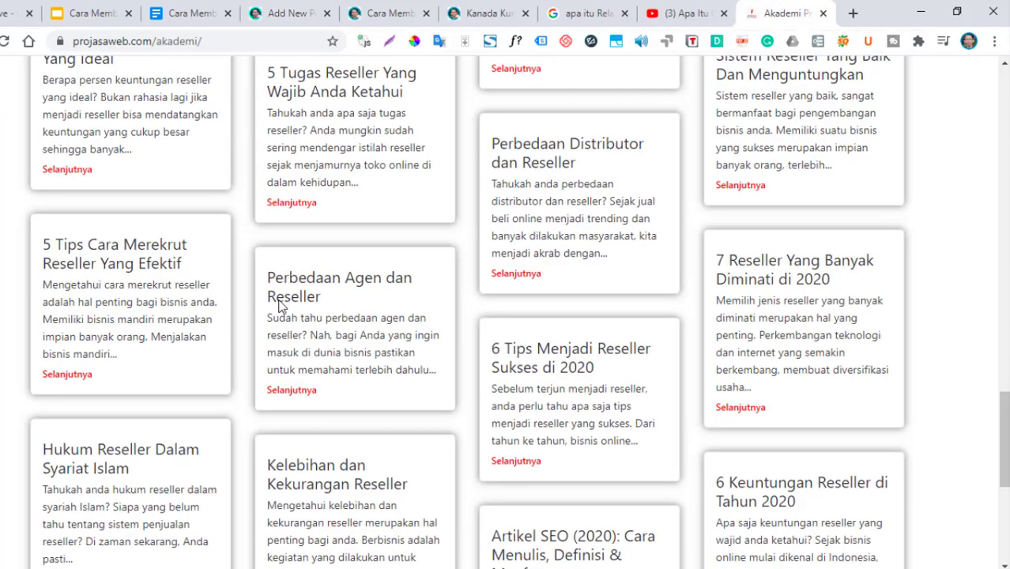
left_click(606, 156)
scroll(442, 380, "down", 20)
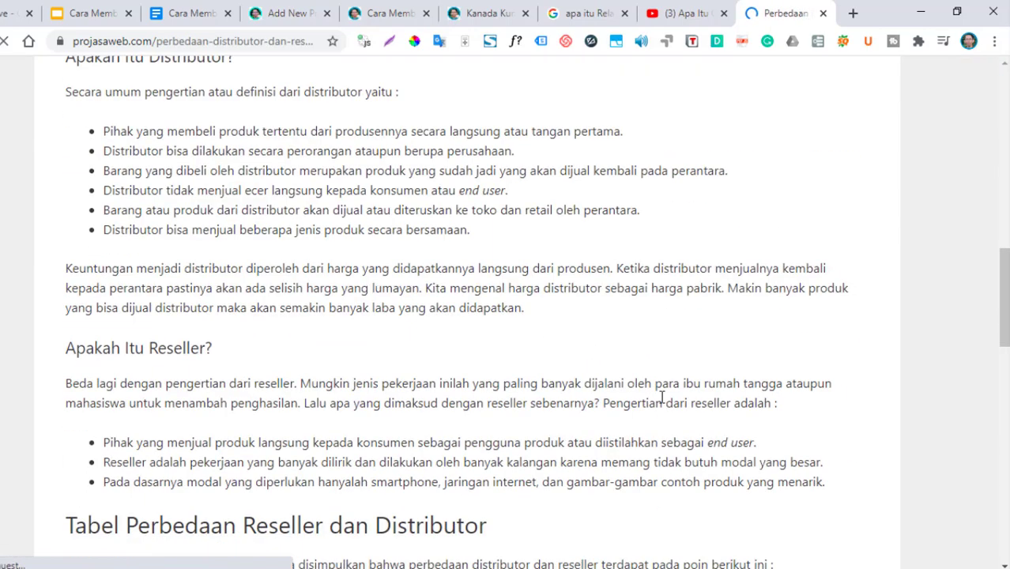
scroll(286, 338, "up", 4)
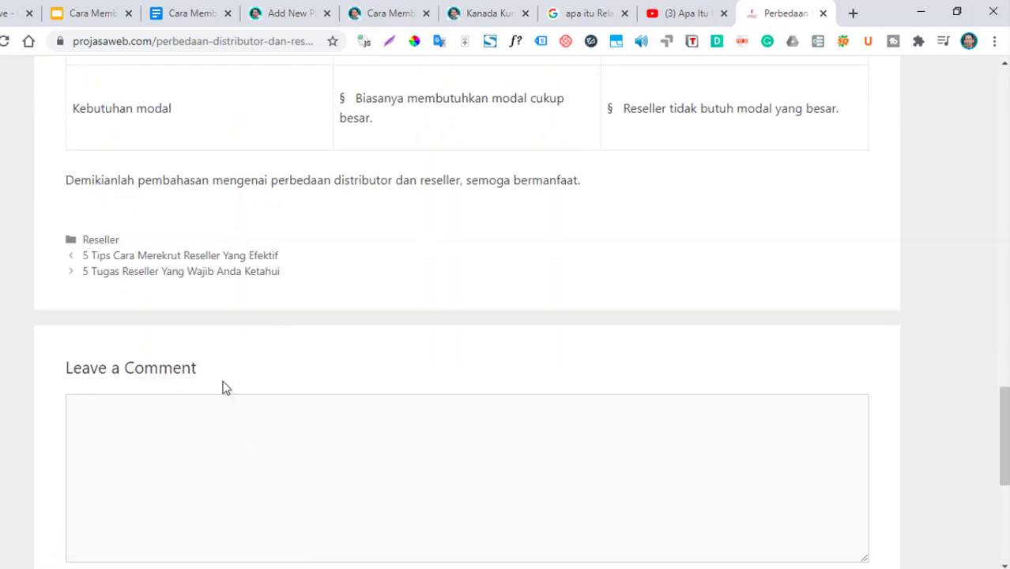
scroll(206, 383, "down", 3)
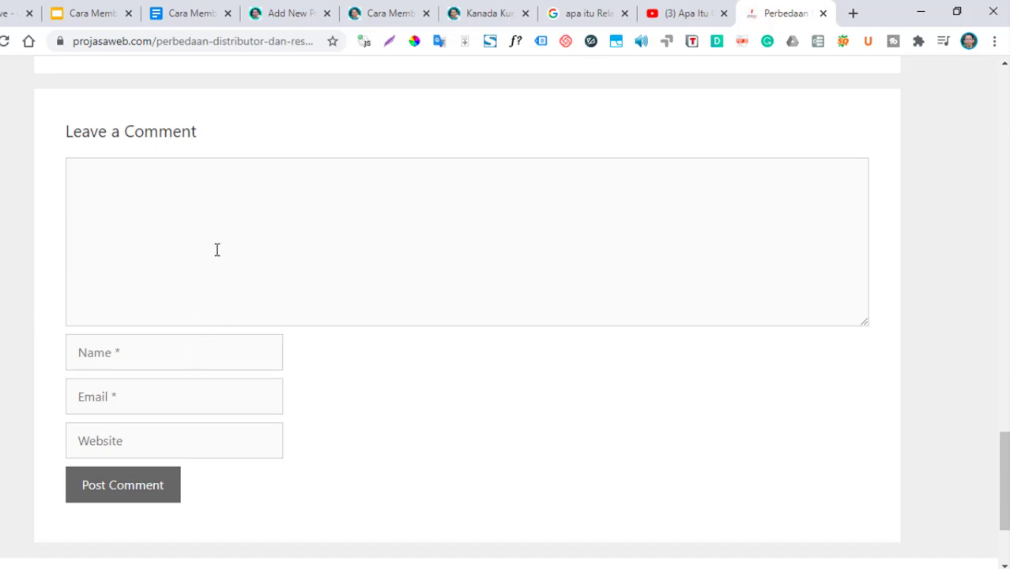
Return to the post editor and turn off Allow comments and Allow pingbacks & trackbacks for the post
left_click(282, 14)
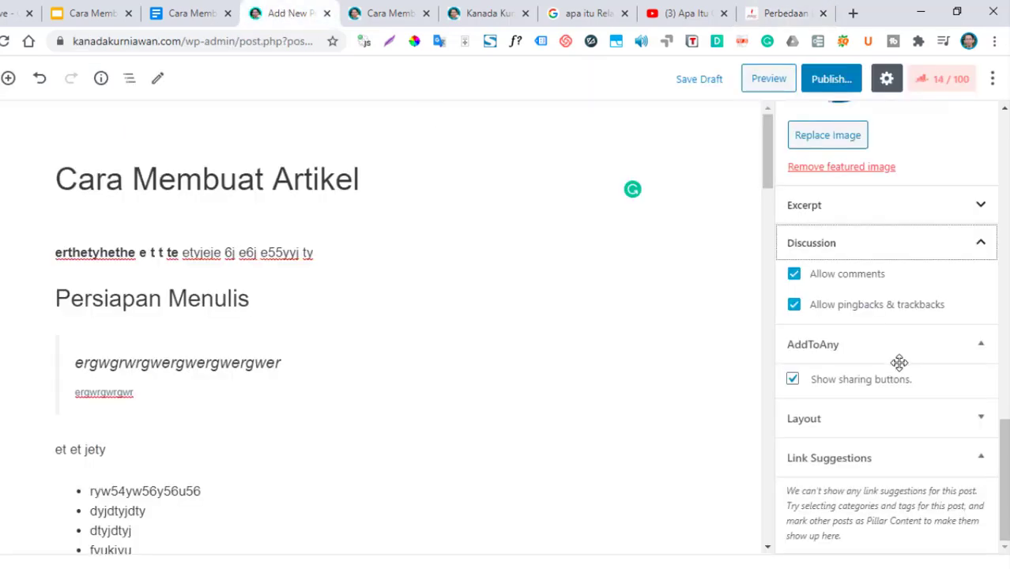
left_click(841, 277)
left_click(844, 308)
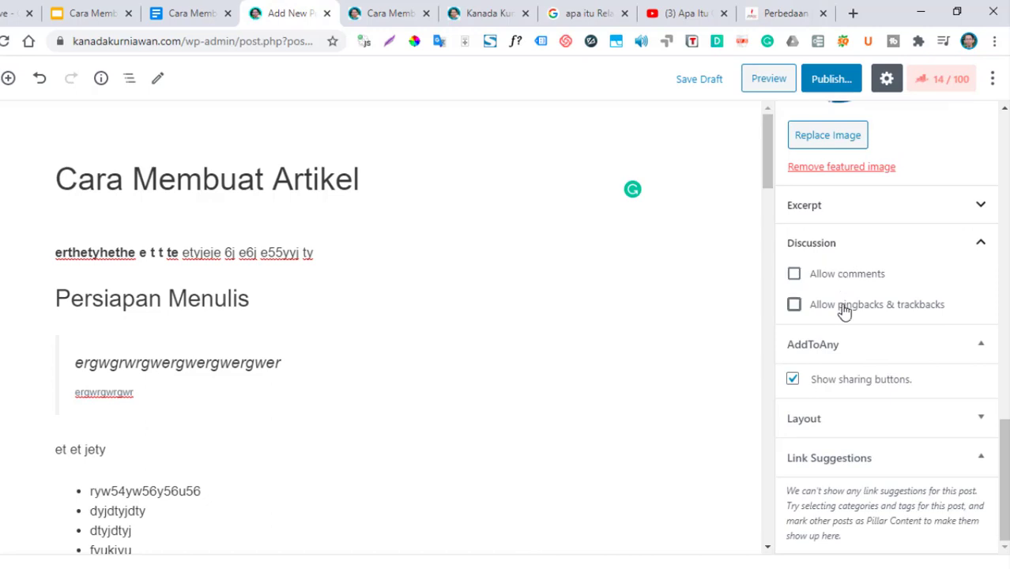
Generate a preview of the "Cara Membuat Artikel" post and examine its featured image, title, text and images
scroll(649, 372, "down", 4)
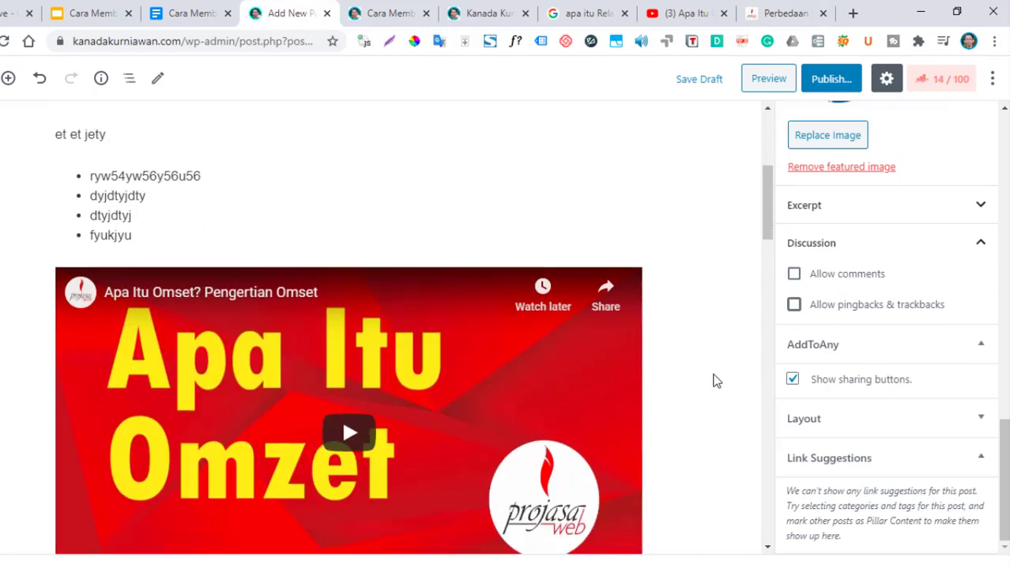
scroll(717, 379, "up", 4)
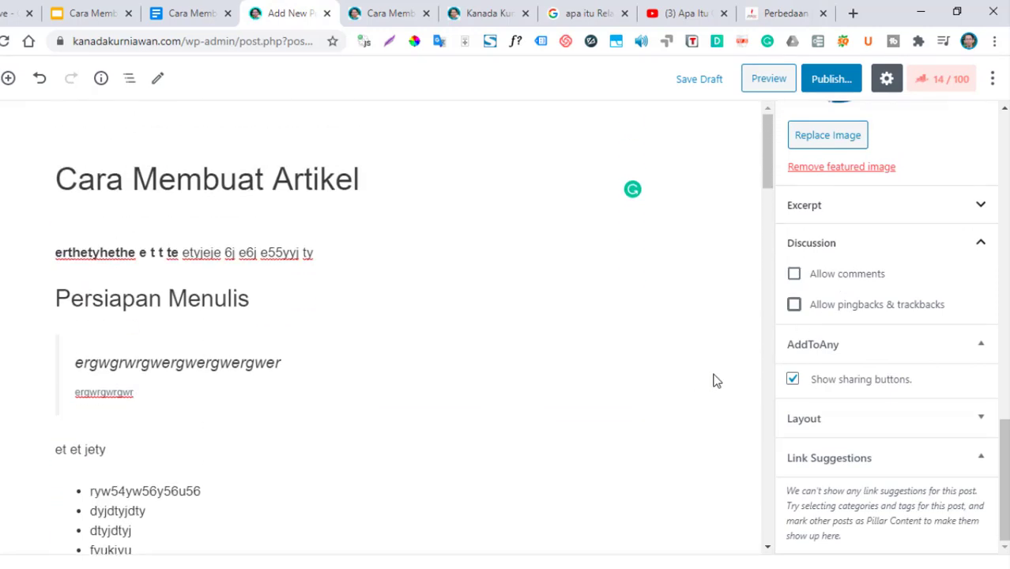
scroll(1004, 316, "up", 4)
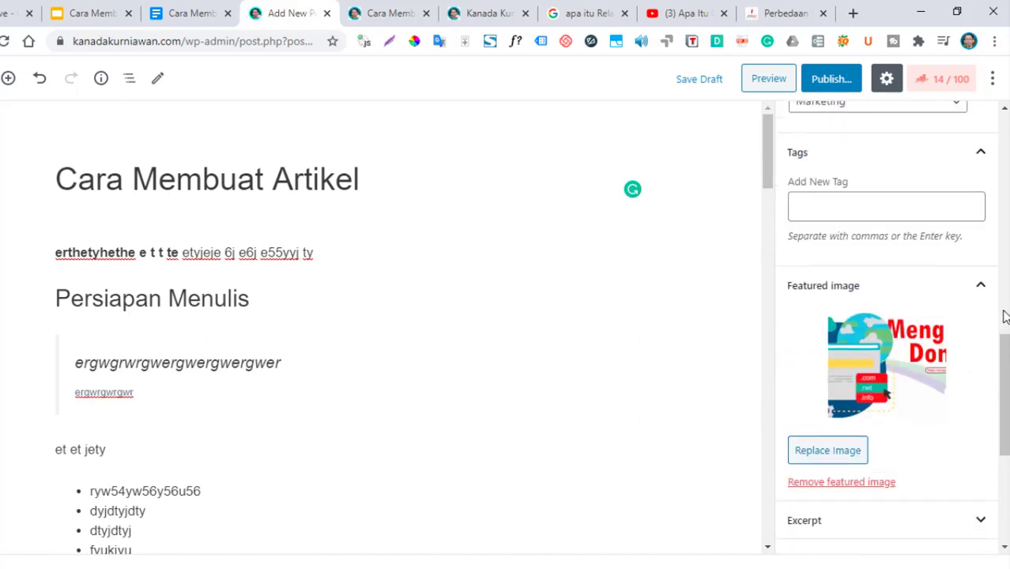
scroll(1003, 316, "up", 6)
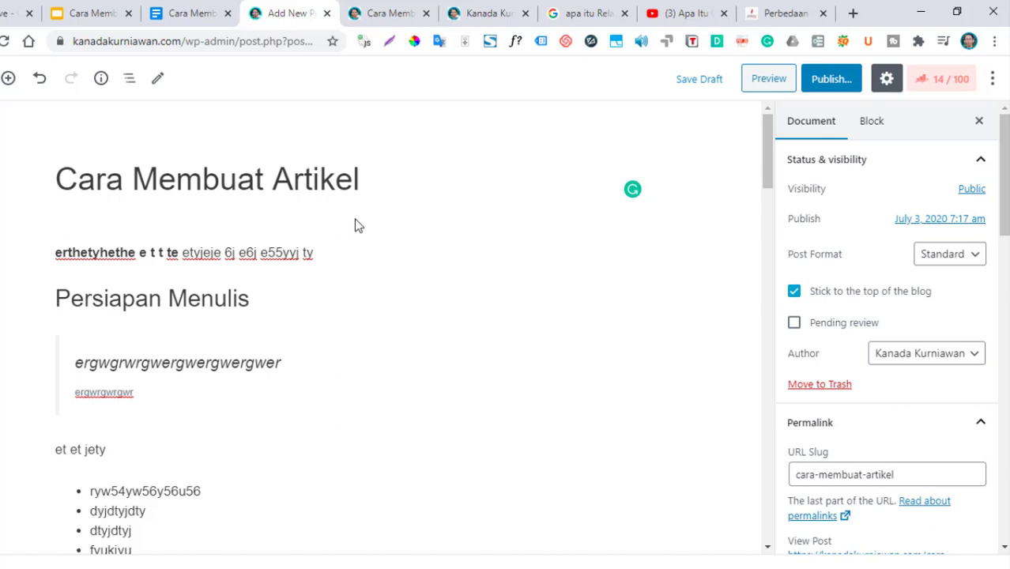
left_click(380, 217)
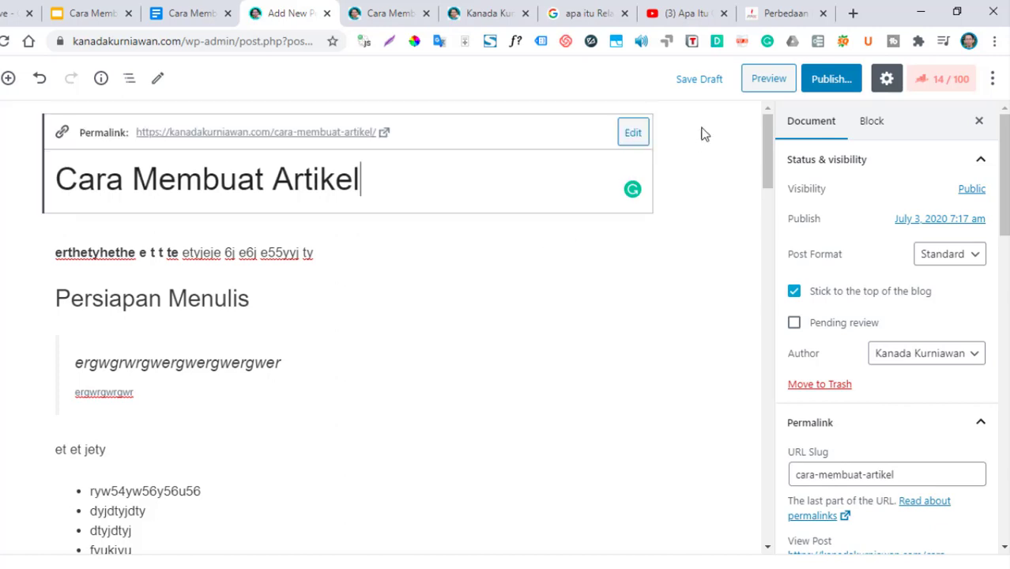
left_click(765, 82)
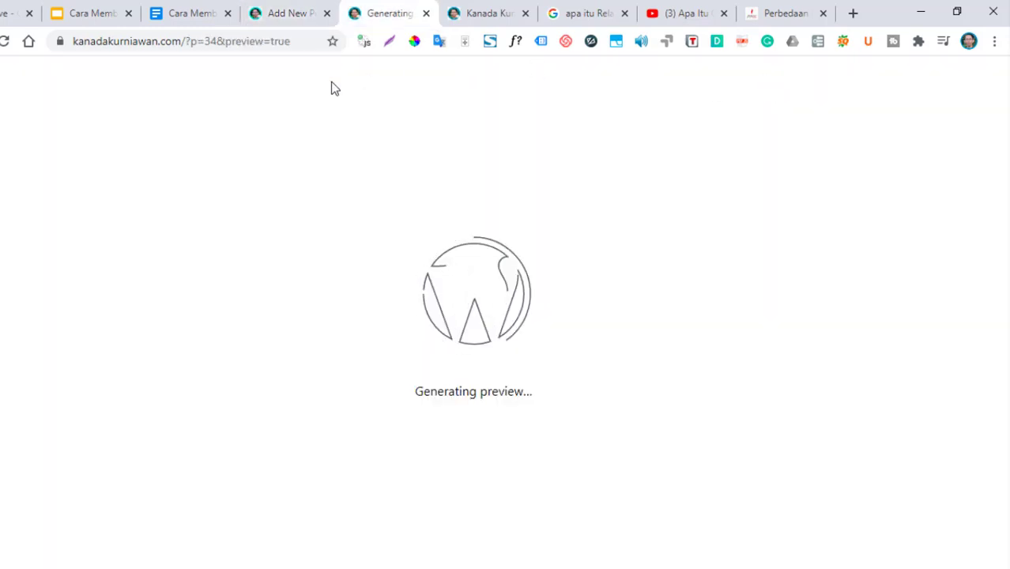
scroll(491, 247, "down", 5)
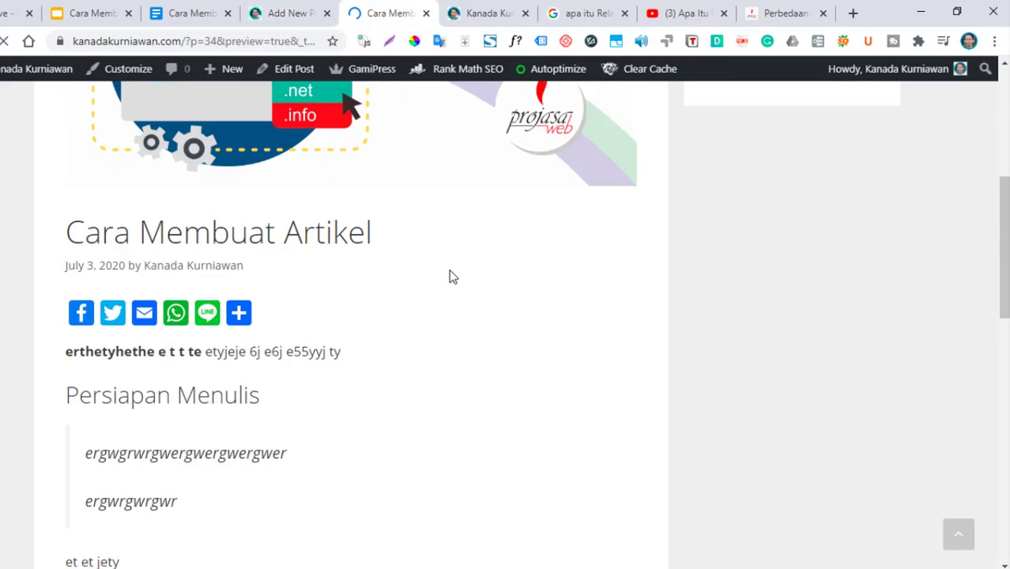
scroll(451, 275, "up", 2)
scroll(446, 282, "up", 5)
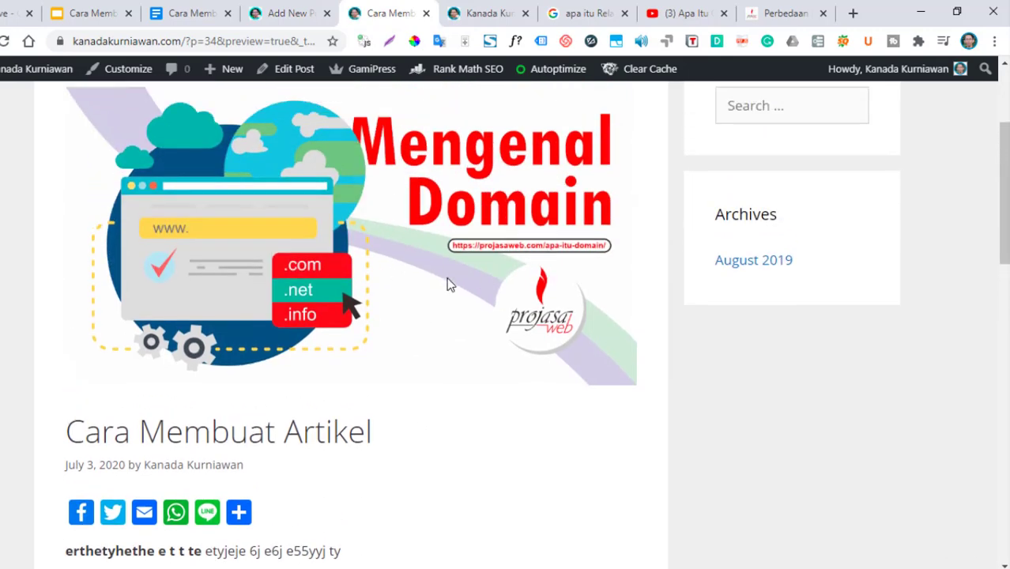
scroll(436, 267, "down", 5)
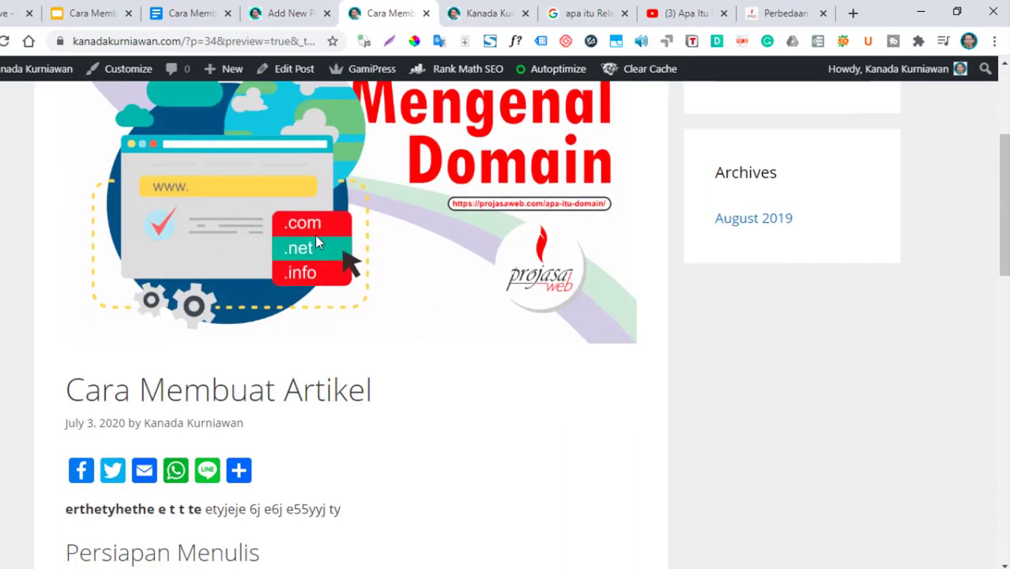
scroll(271, 305, "down", 8)
scroll(272, 320, "down", 12)
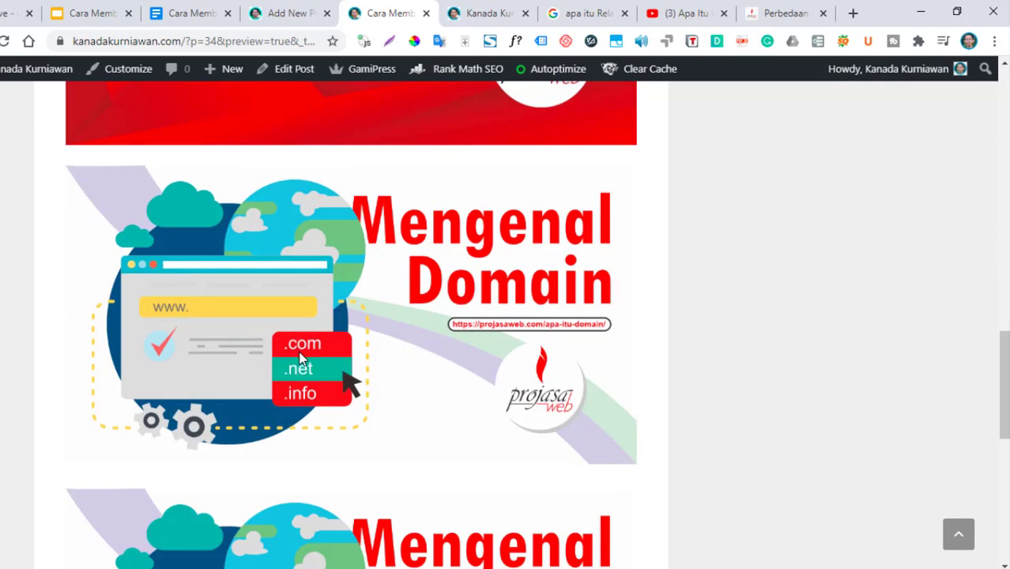
Check the Publish option in the post editor, then go back to the preview and review the article's images
left_click(281, 13)
left_click(832, 82)
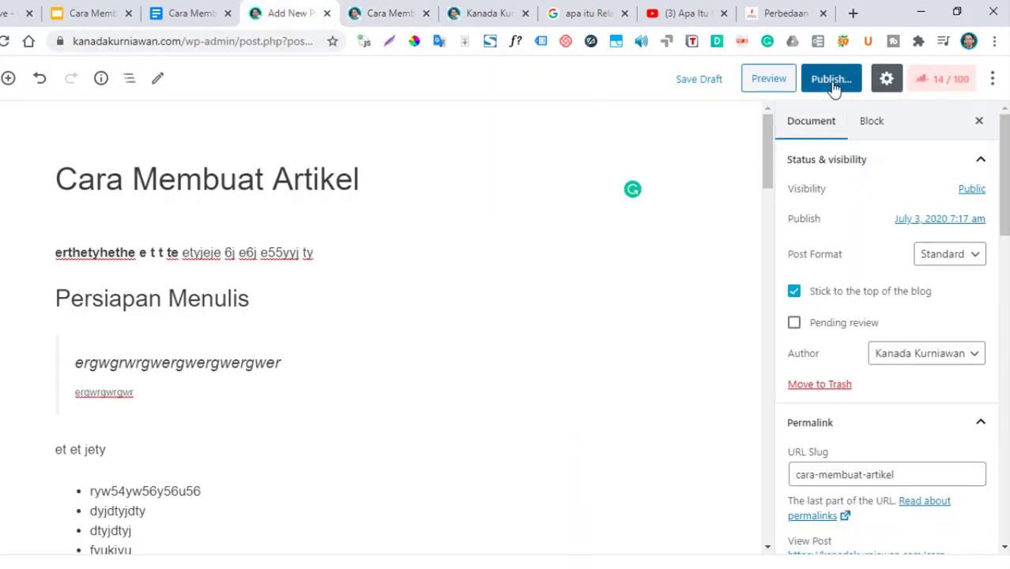
left_click(385, 13)
scroll(378, 288, "up", 10)
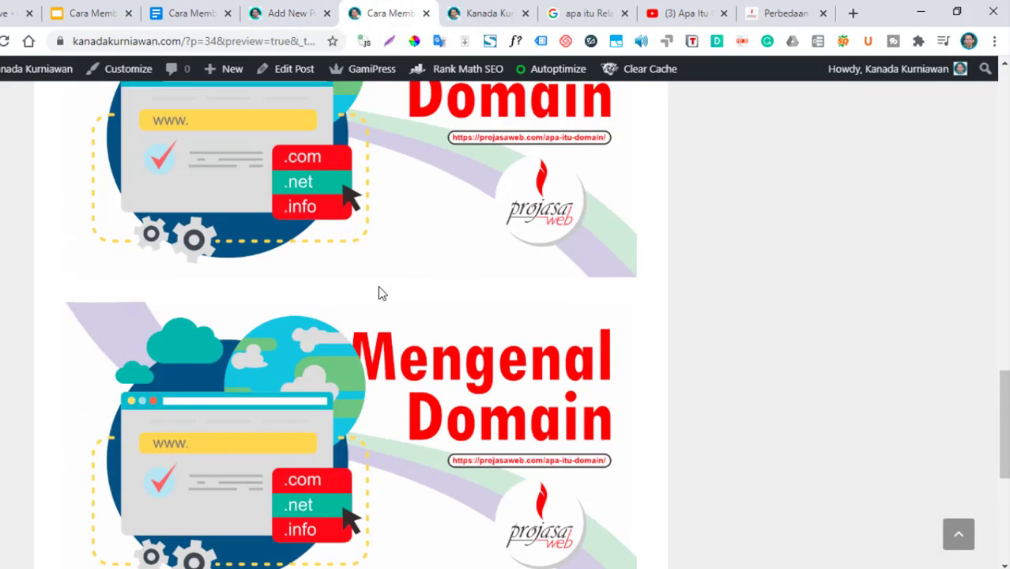